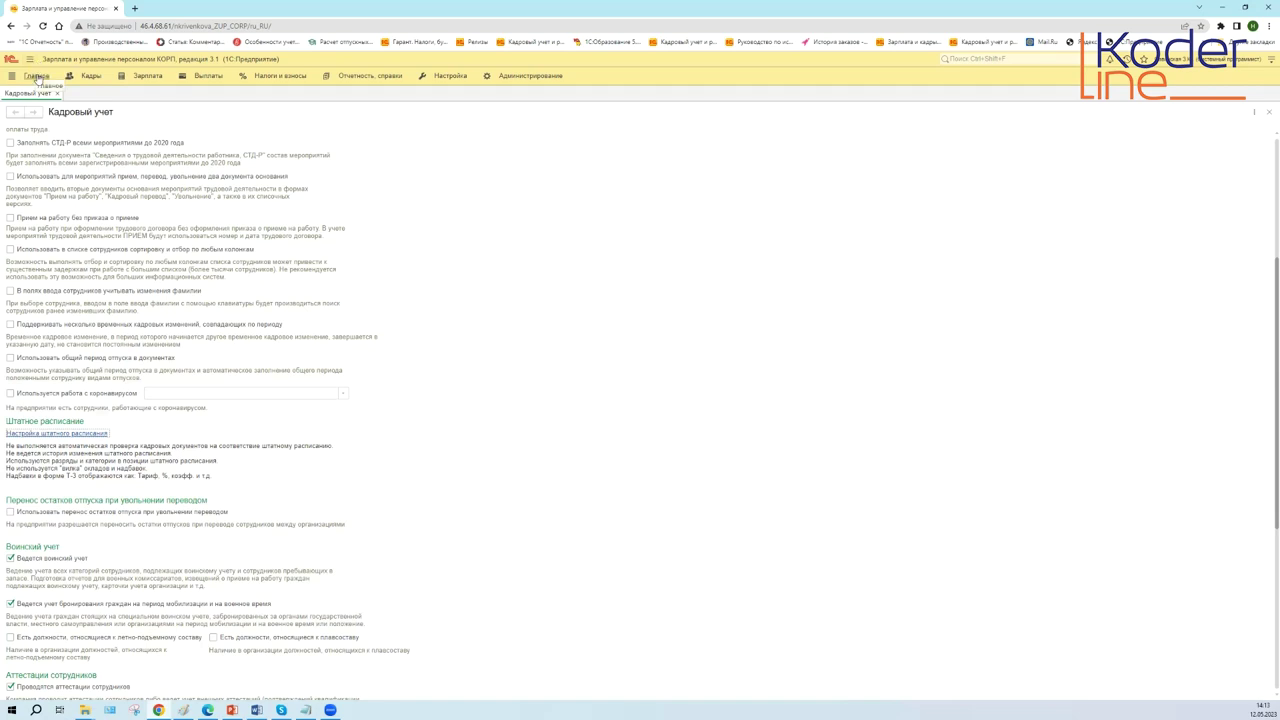
- Open the «Данные на начало эксплуатации» journal and start a new «Начальная штатная расстановка» document
{"action": "left_click", "coordinate": [37, 77]}
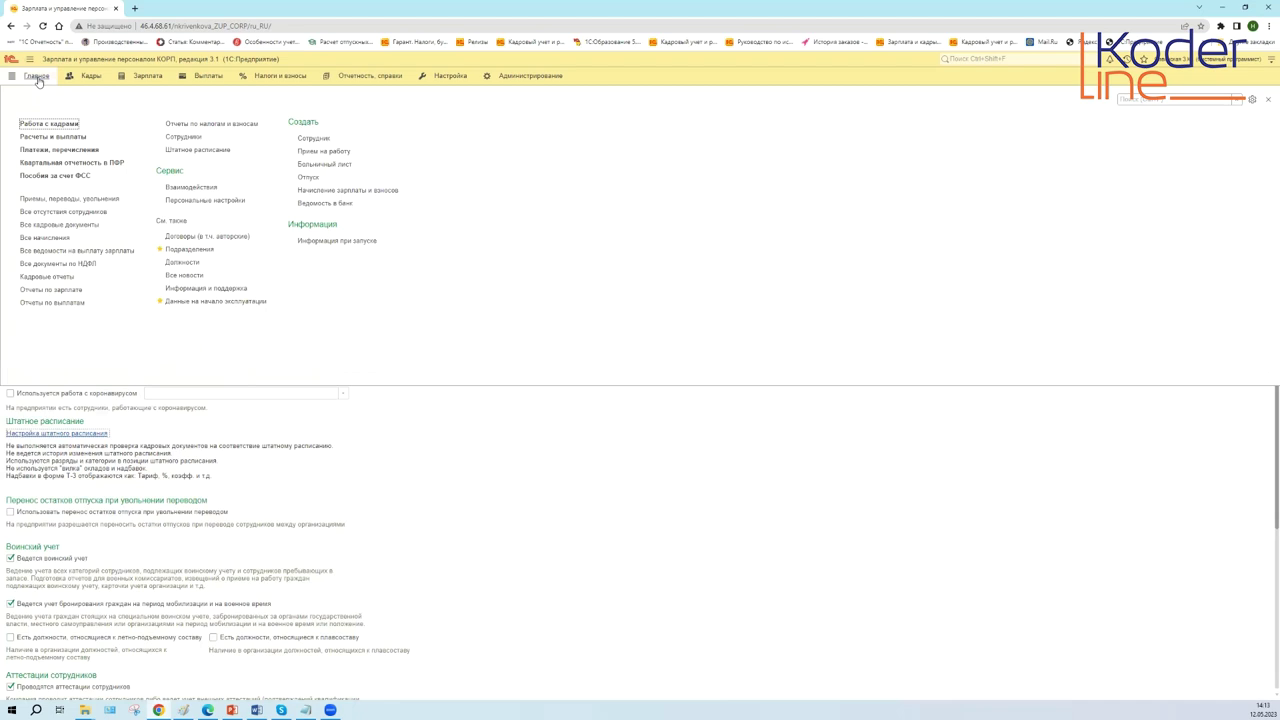
{"action": "left_click", "coordinate": [262, 301]}
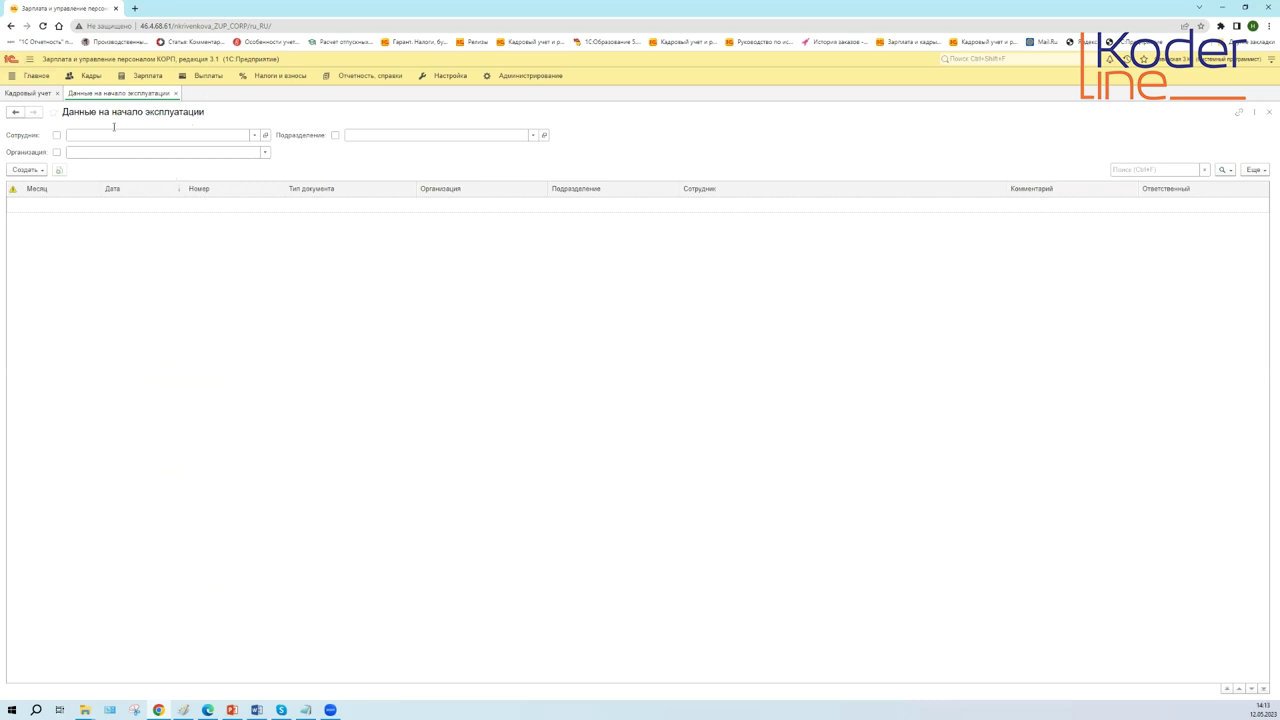
{"action": "left_click", "coordinate": [39, 171]}
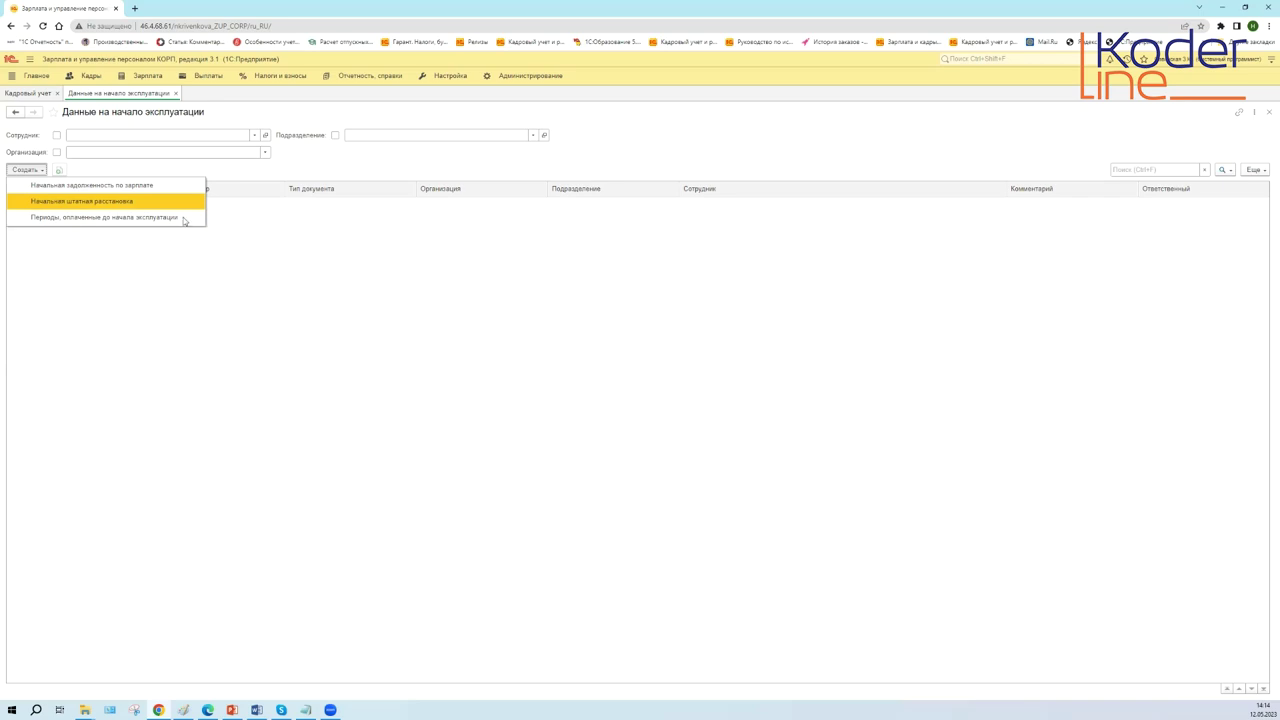
{"action": "left_click", "coordinate": [124, 202]}
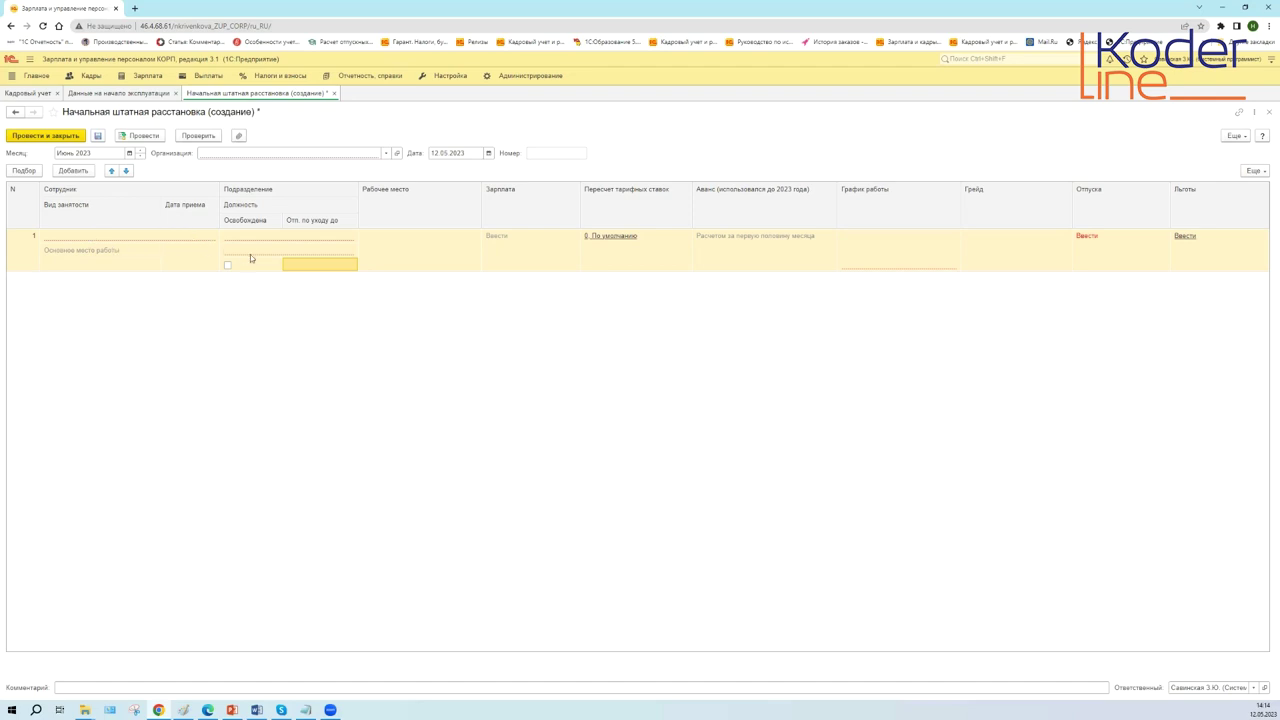
- Examine the workplace, date, grade and organization fields of the new staffing document, and close it without saving
{"action": "left_click", "coordinate": [401, 264]}
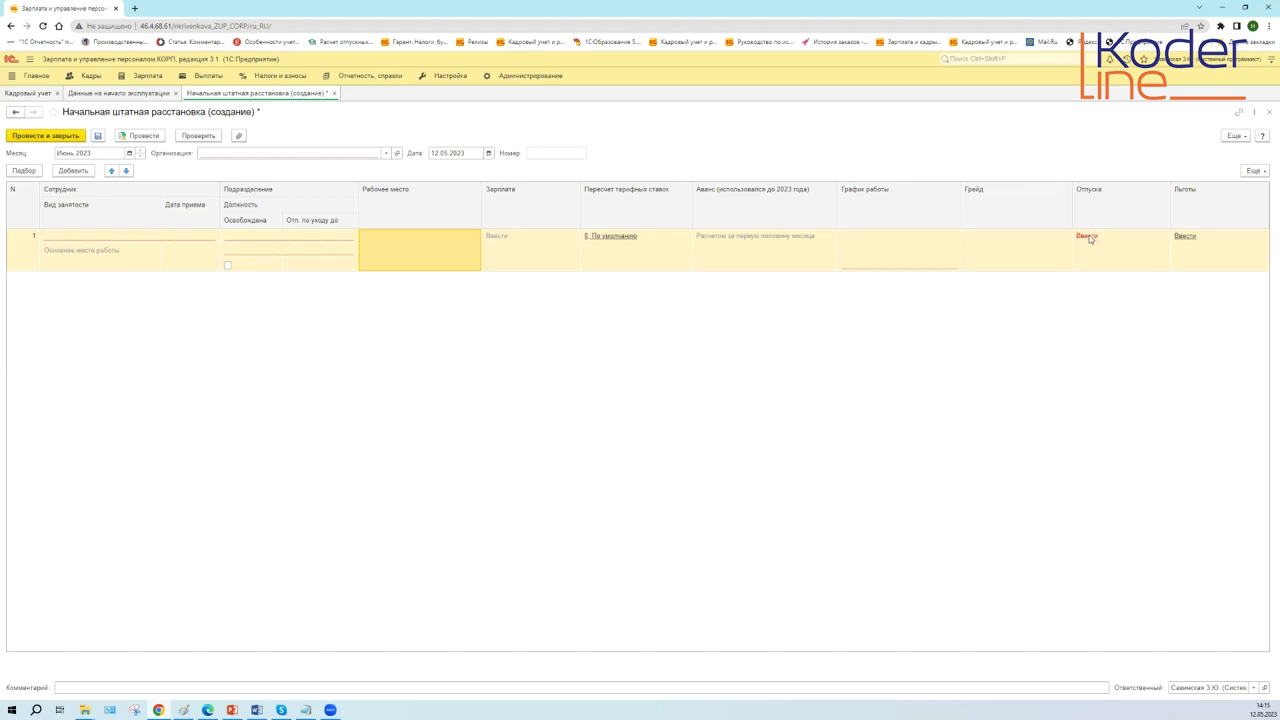
{"action": "left_click", "coordinate": [434, 151]}
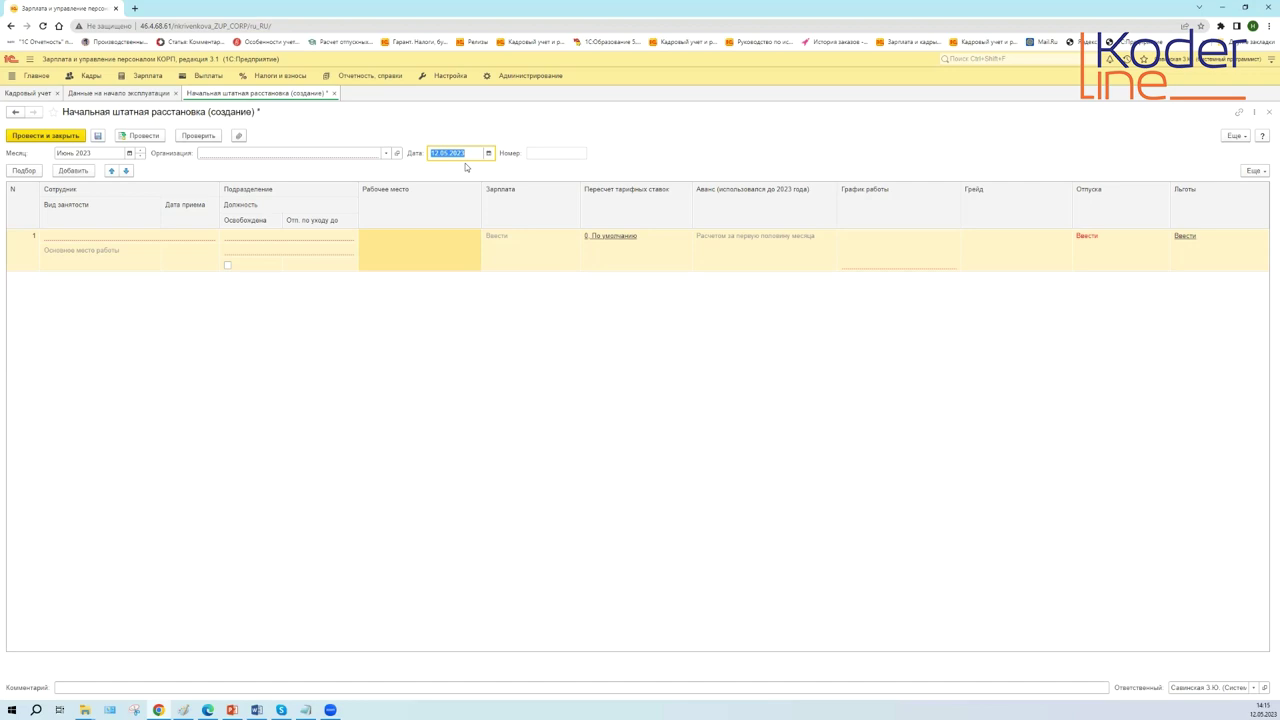
{"action": "left_click", "coordinate": [1012, 247]}
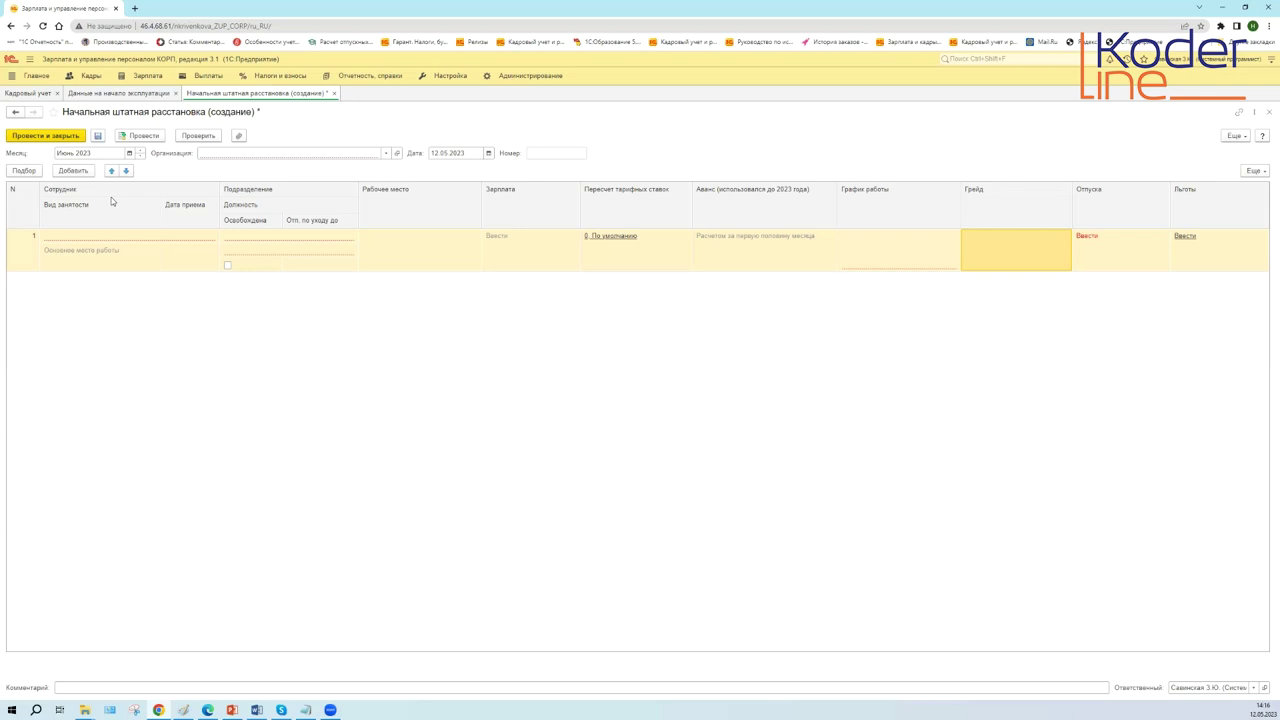
{"action": "left_click", "coordinate": [235, 153]}
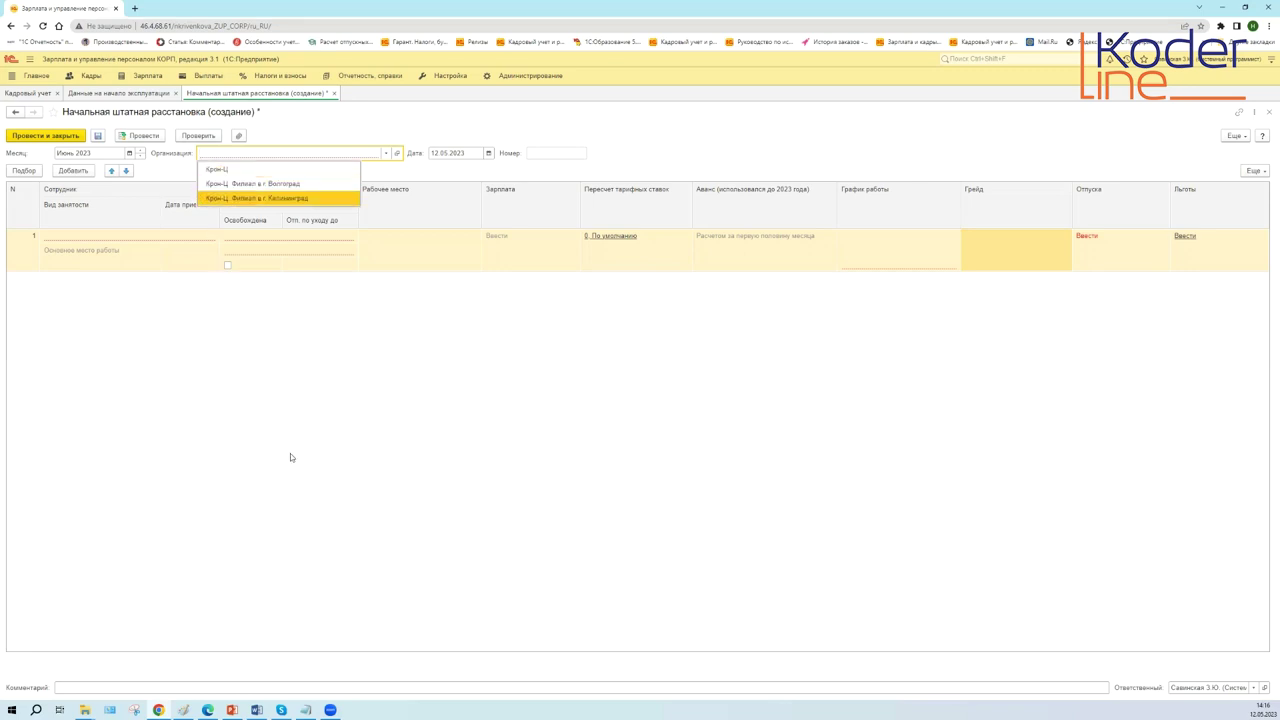
{"action": "key", "text": "Escape"}
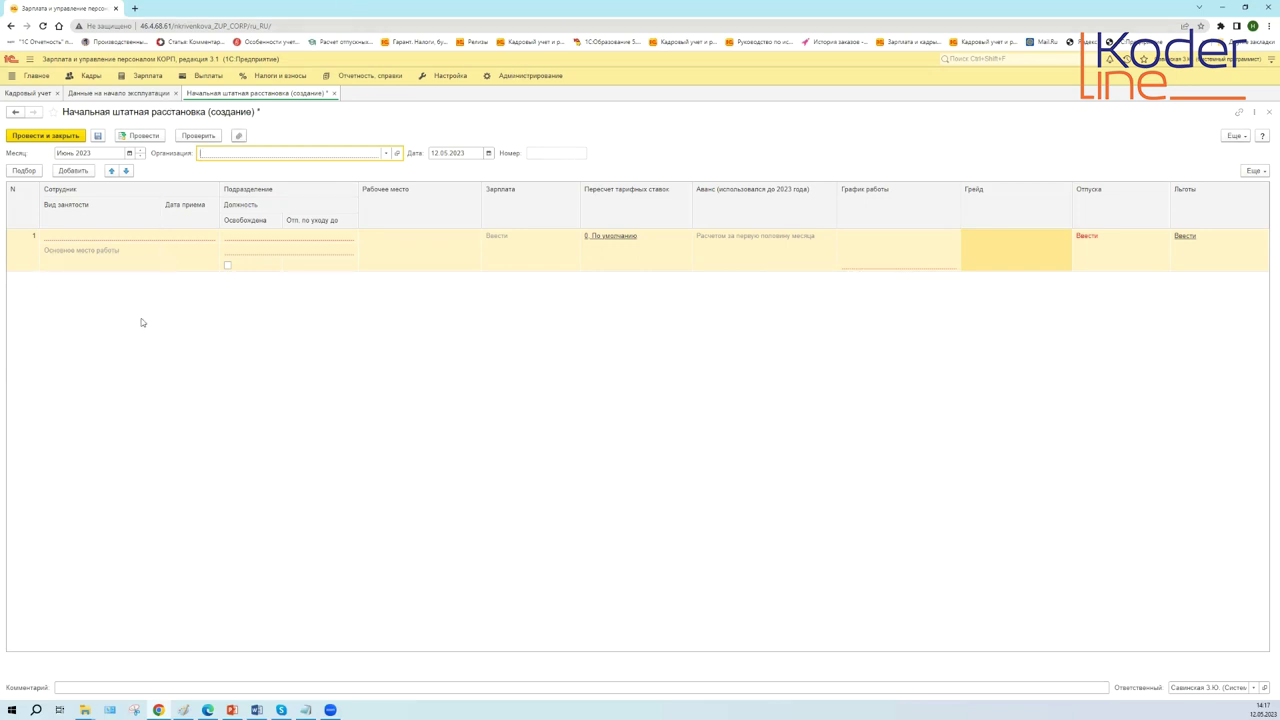
{"action": "left_click", "coordinate": [334, 95]}
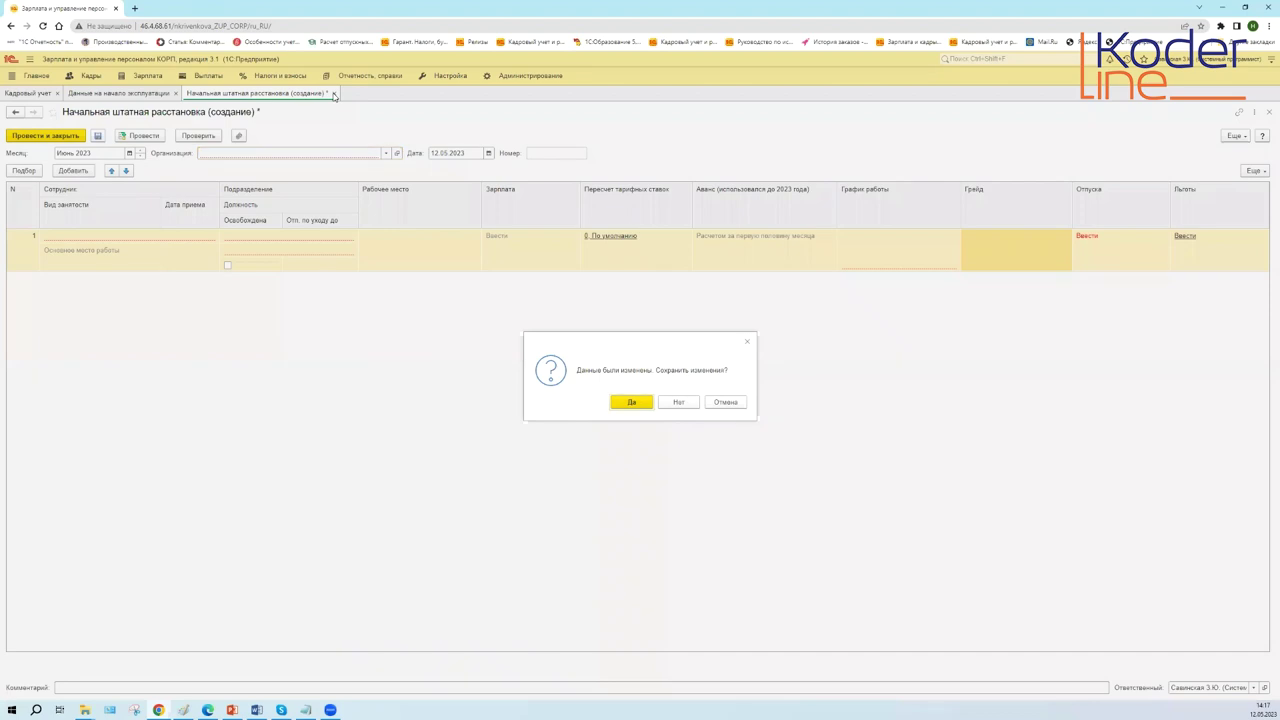
{"action": "left_click", "coordinate": [679, 402]}
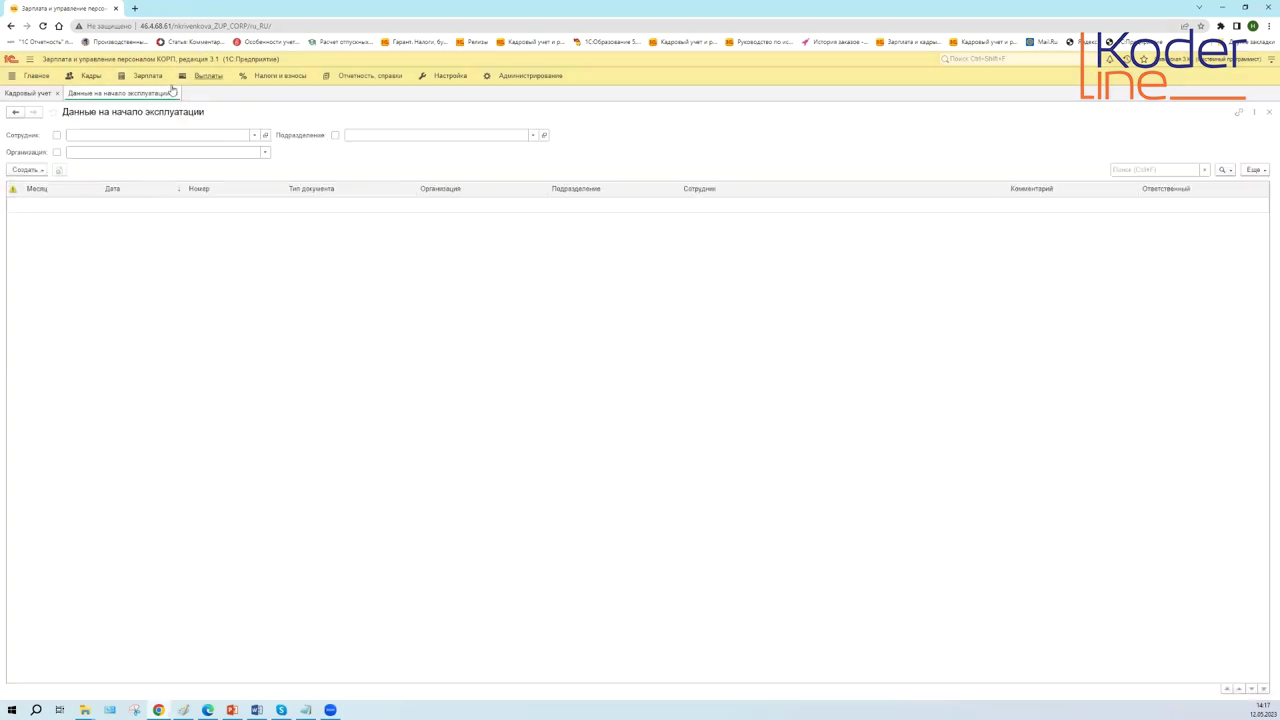
- Close the «Данные на начало эксплуатации» journal and the «Кадровый учет» settings form
{"action": "left_click", "coordinate": [173, 93]}
{"action": "left_click", "coordinate": [447, 80]}
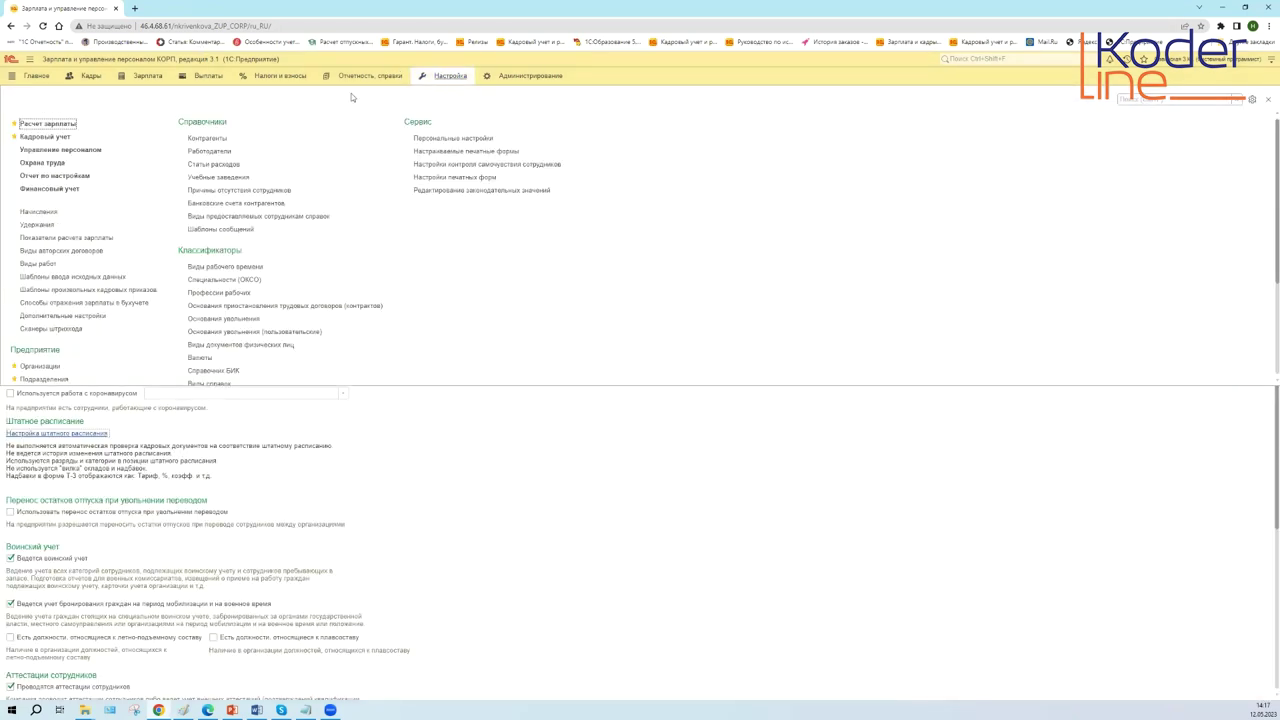
{"action": "left_click", "coordinate": [486, 507]}
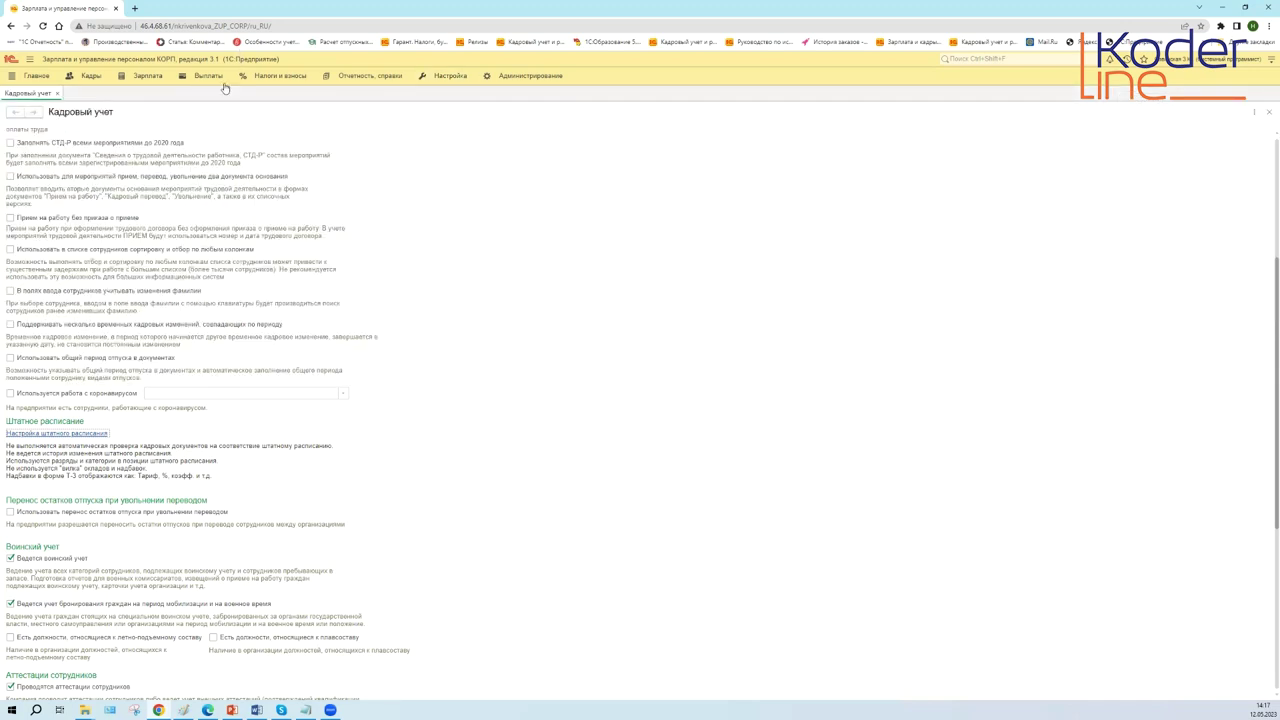
{"action": "left_click", "coordinate": [1269, 112]}
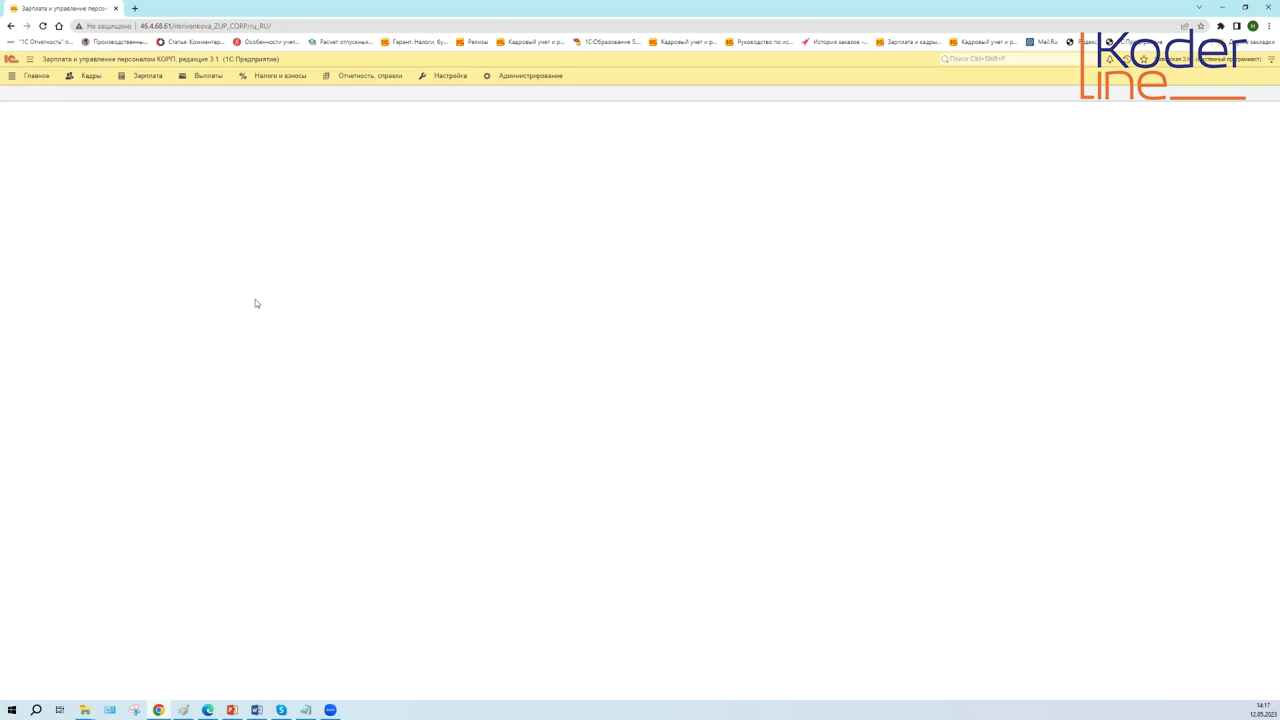
- Look through the commands of the «Кадры» section, from the personnel documents down to the «Штатное расписание» group
{"action": "left_click", "coordinate": [449, 77]}
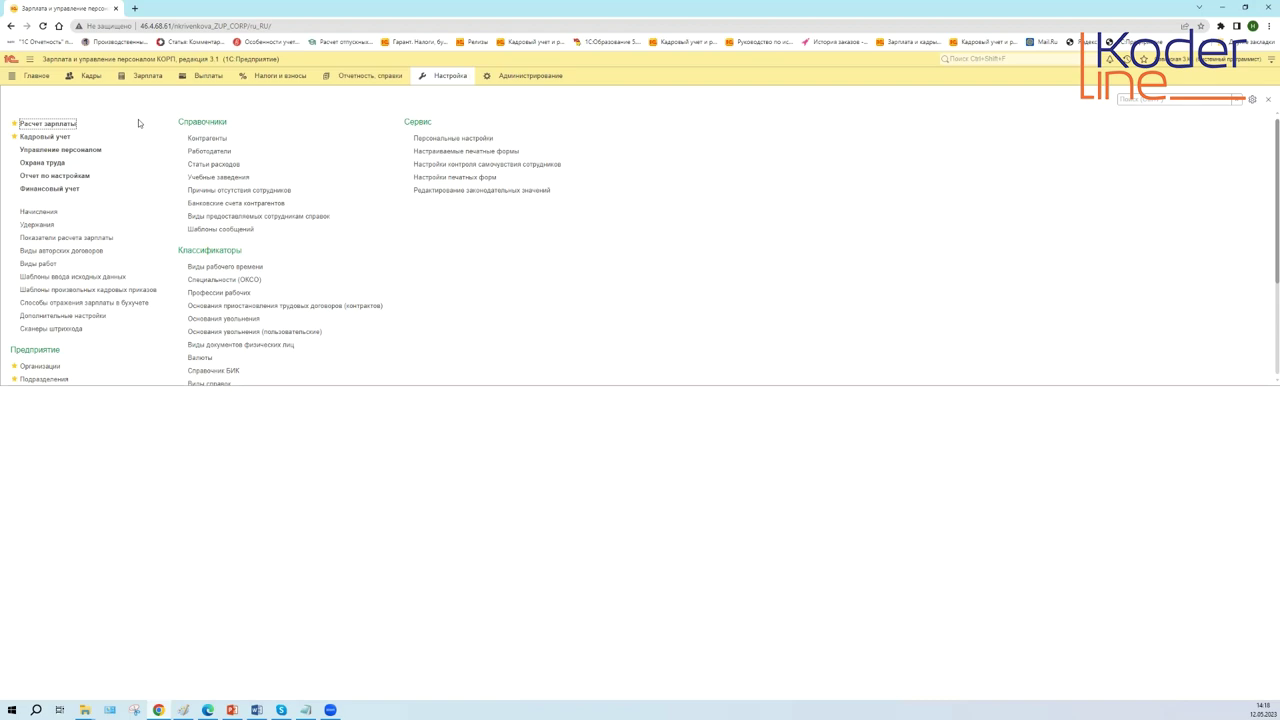
{"action": "left_click", "coordinate": [92, 76]}
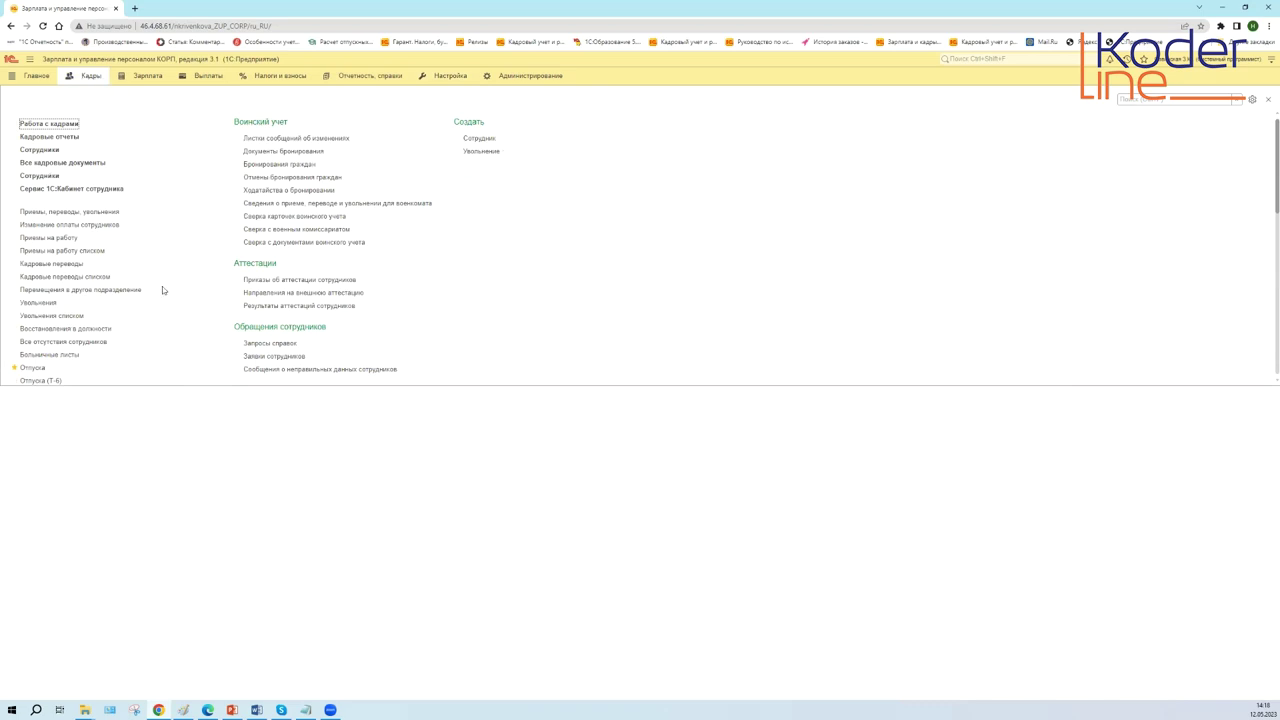
{"action": "scroll", "coordinate": [162, 286], "scroll_direction": "down", "scroll_amount": 3}
{"action": "scroll", "coordinate": [163, 293], "scroll_direction": "down", "scroll_amount": 5}
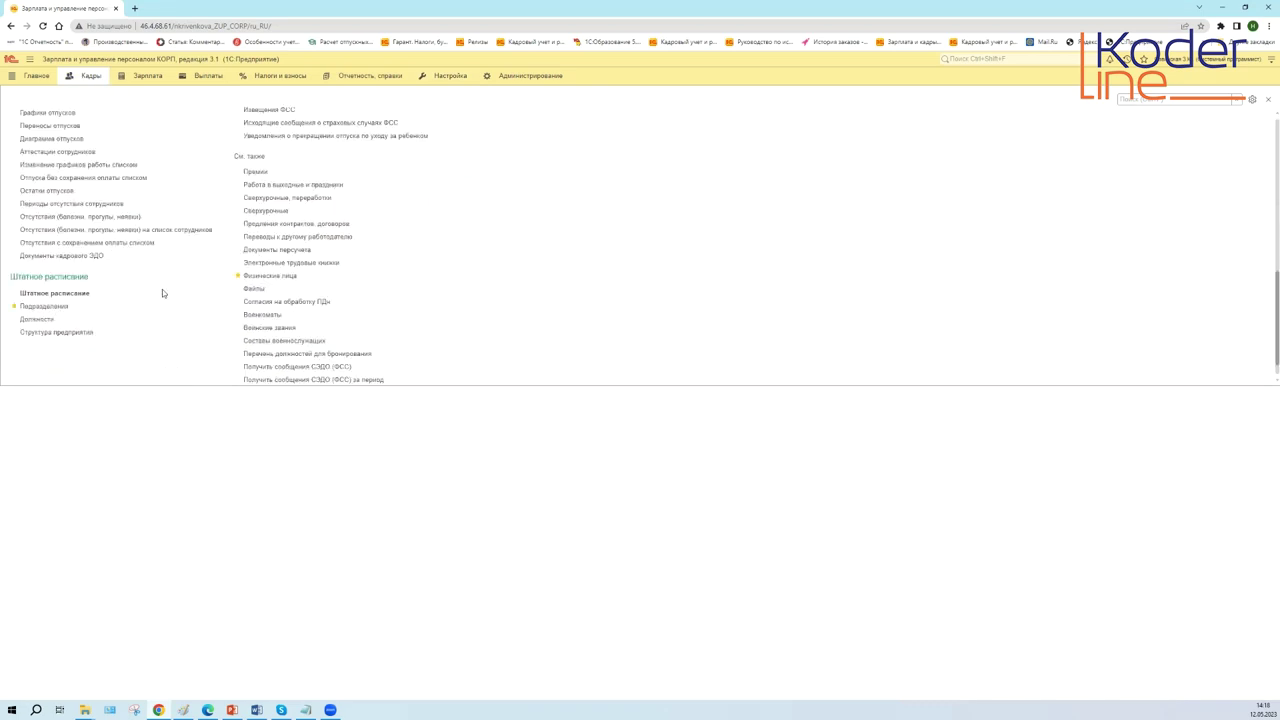
{"action": "scroll", "coordinate": [114, 364], "scroll_direction": "up", "scroll_amount": 5}
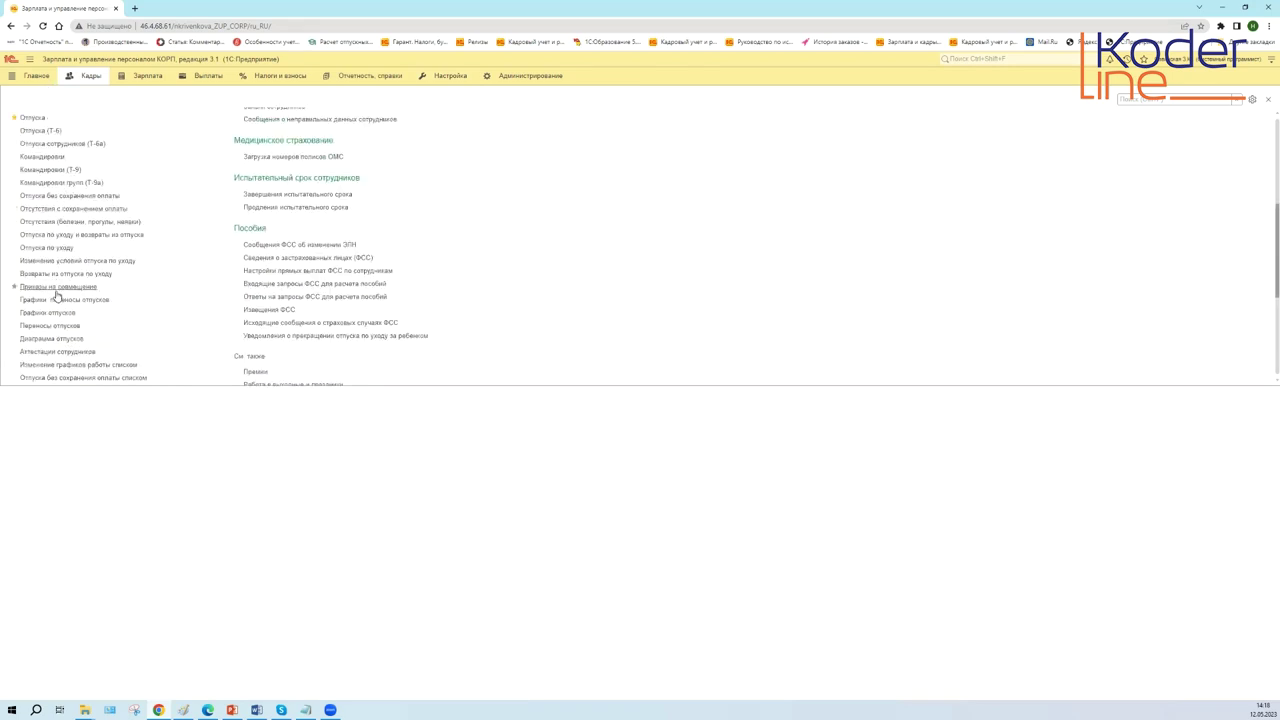
{"action": "scroll", "coordinate": [60, 298], "scroll_direction": "down", "scroll_amount": 5}
{"action": "scroll", "coordinate": [70, 300], "scroll_direction": "up", "scroll_amount": 5}
{"action": "scroll", "coordinate": [72, 300], "scroll_direction": "up", "scroll_amount": 3}
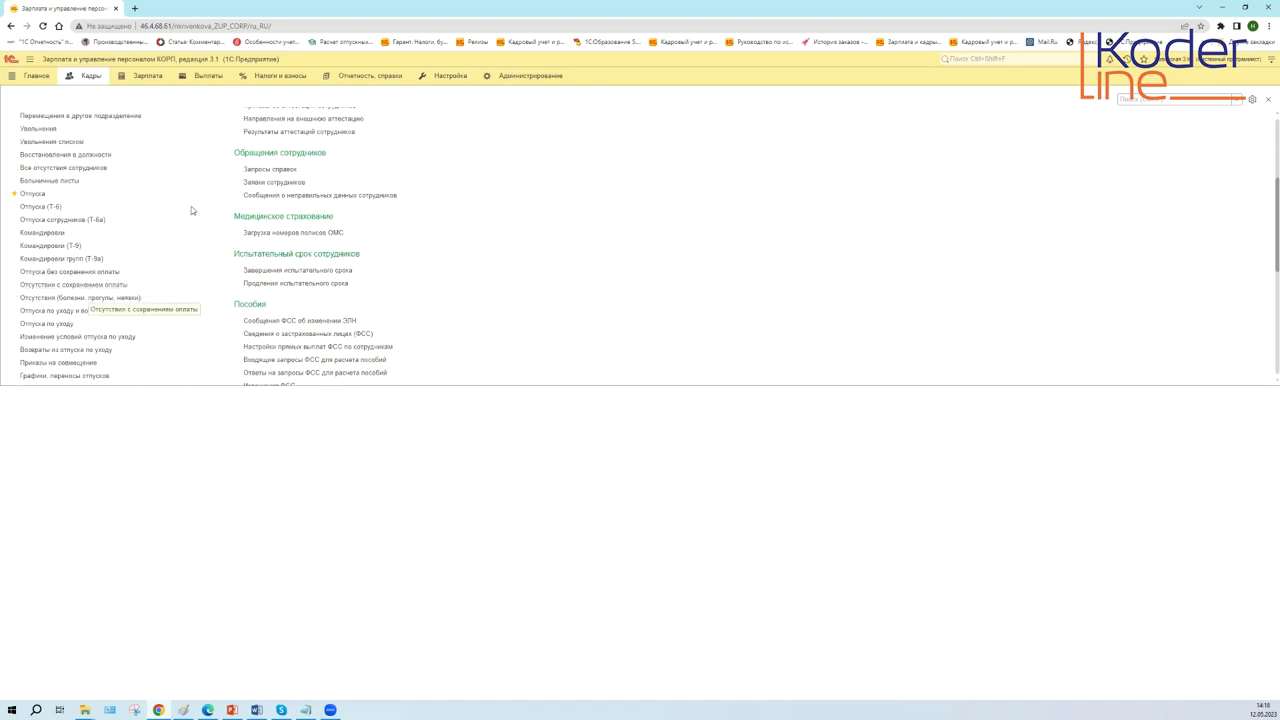
{"action": "scroll", "coordinate": [191, 205], "scroll_direction": "down", "scroll_amount": 3}
{"action": "scroll", "coordinate": [191, 206], "scroll_direction": "down", "scroll_amount": 3}
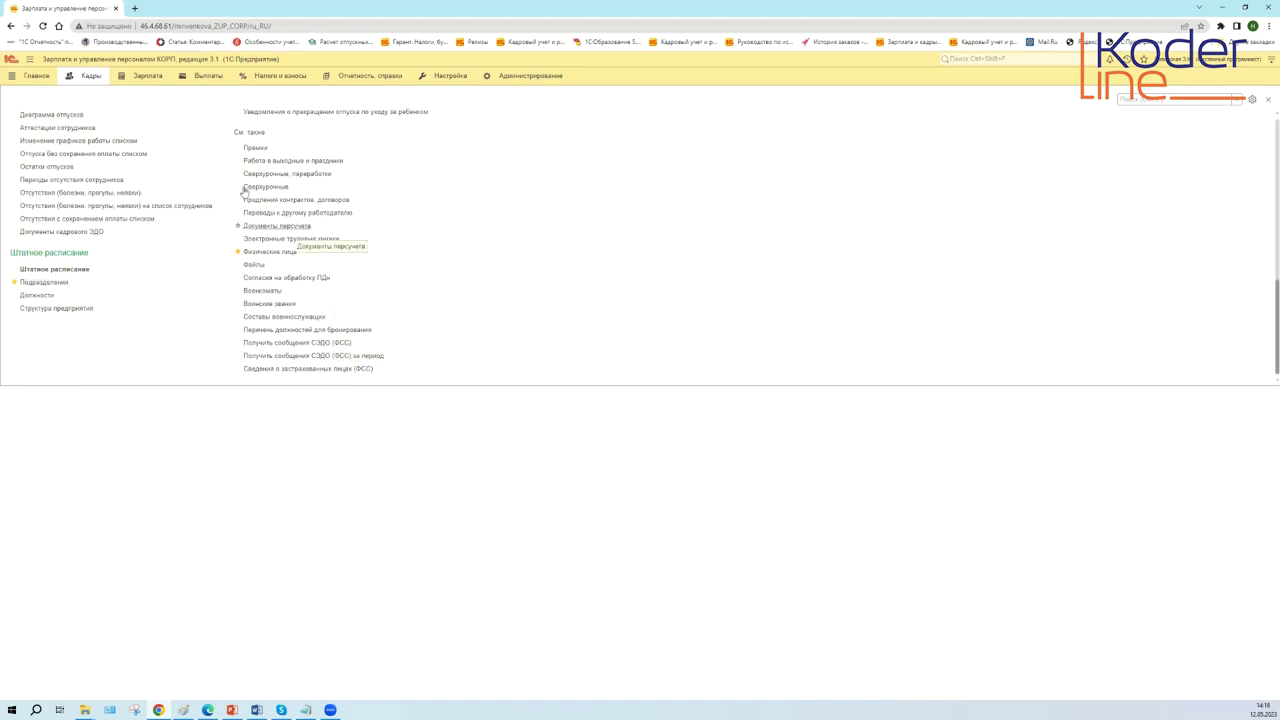
{"action": "scroll", "coordinate": [243, 190], "scroll_direction": "up", "scroll_amount": 4}
{"action": "scroll", "coordinate": [220, 178], "scroll_direction": "up", "scroll_amount": 5}
{"action": "scroll", "coordinate": [190, 165], "scroll_direction": "down", "scroll_amount": 5}
{"action": "scroll", "coordinate": [187, 167], "scroll_direction": "down", "scroll_amount": 5}
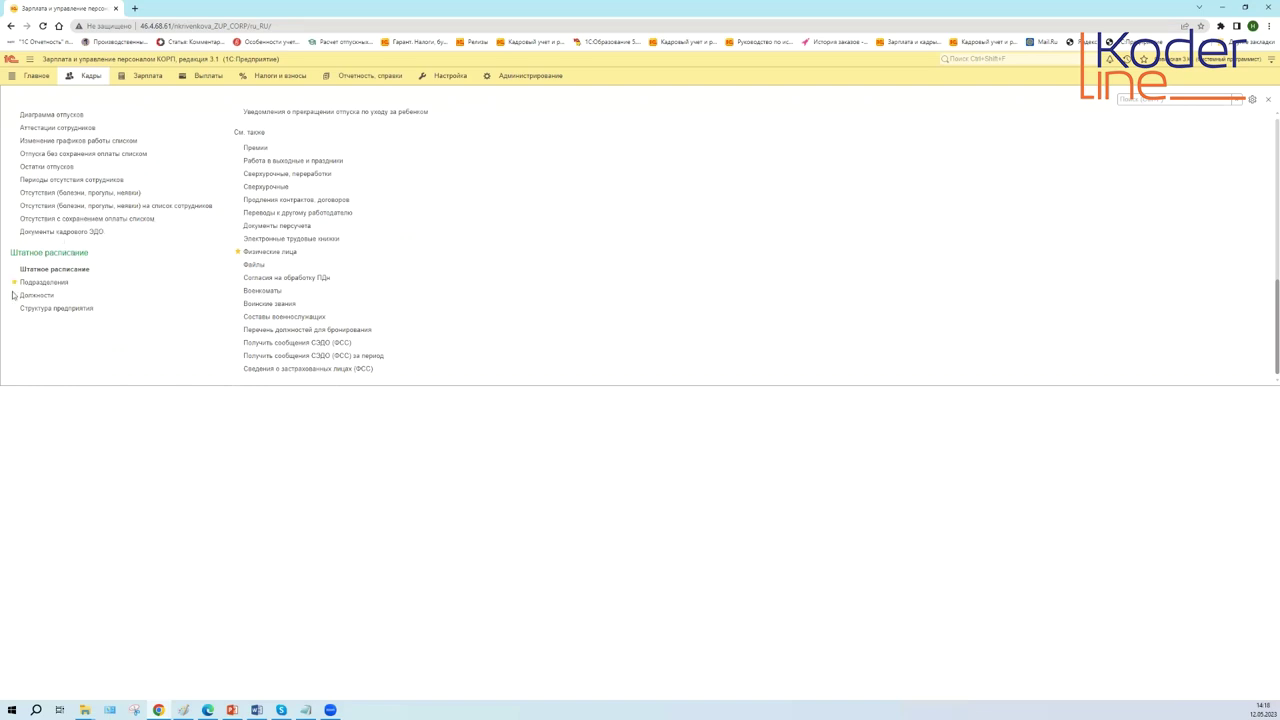
- Open the «Структура предприятия» directory and view the departments under Крон-Ц and its Волгоград branch
{"action": "left_click", "coordinate": [66, 272]}
{"action": "left_click", "coordinate": [31, 311]}
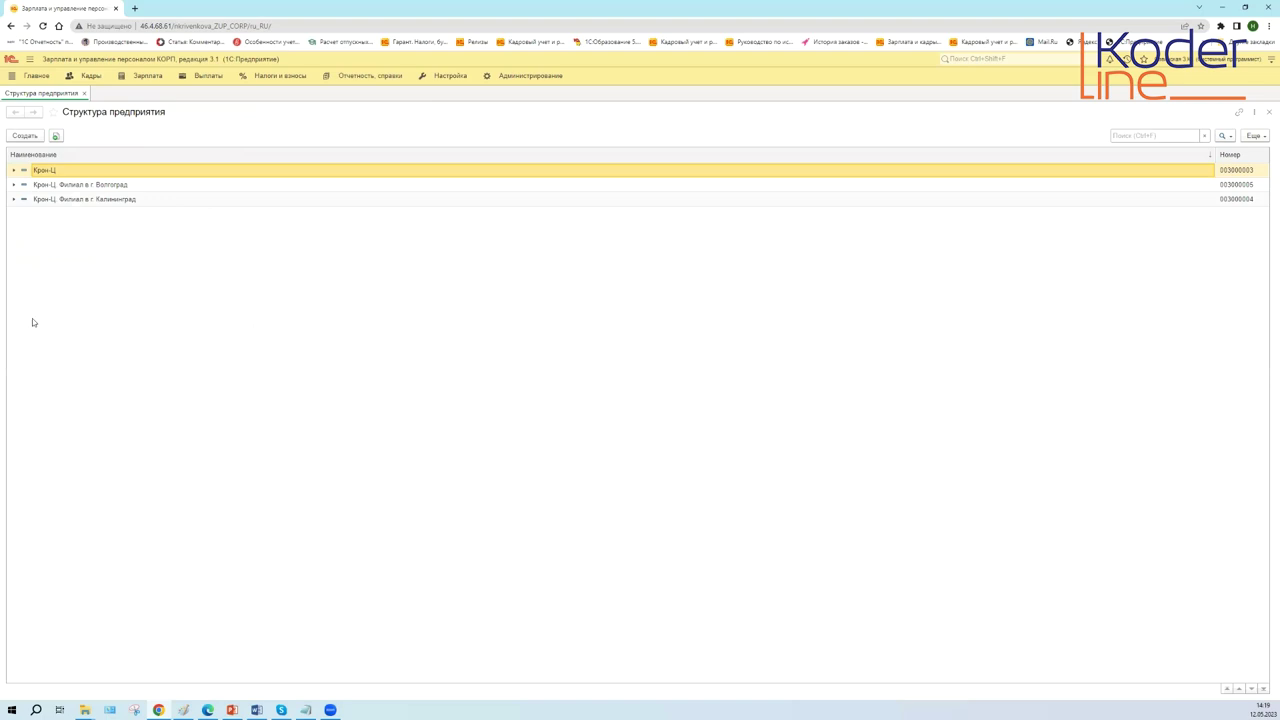
{"action": "left_click", "coordinate": [14, 171]}
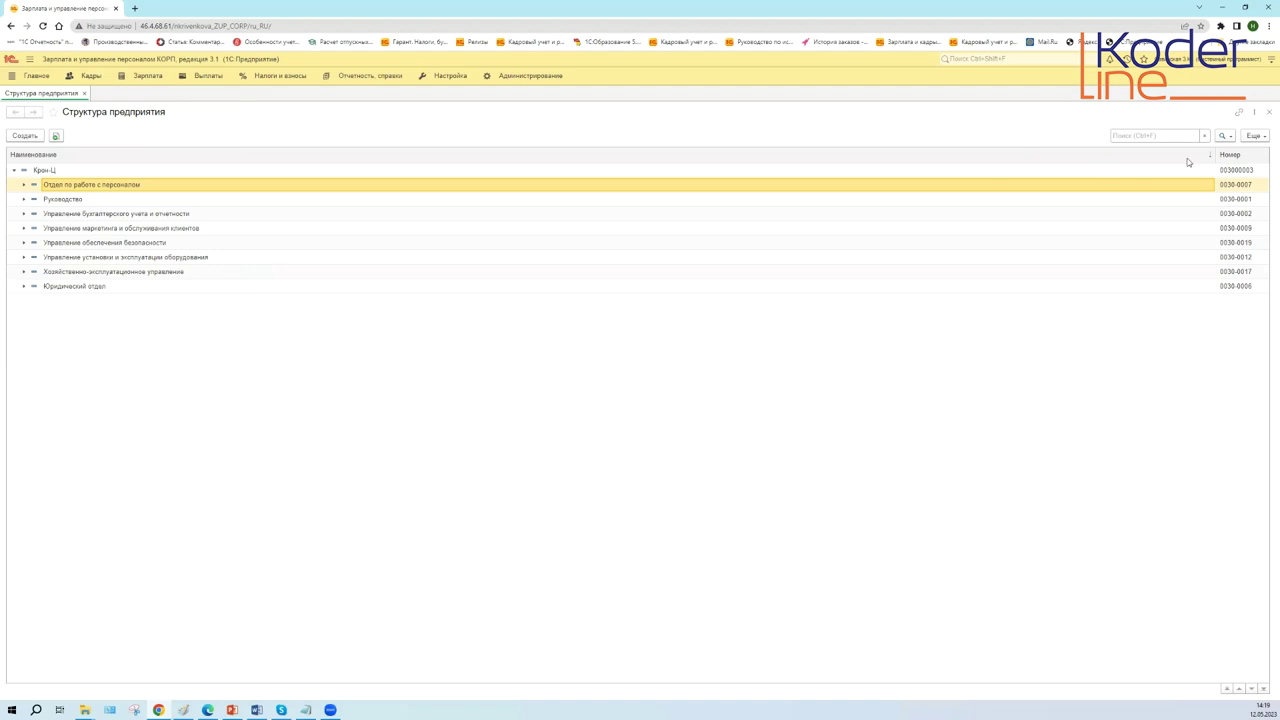
{"action": "left_click", "coordinate": [14, 172]}
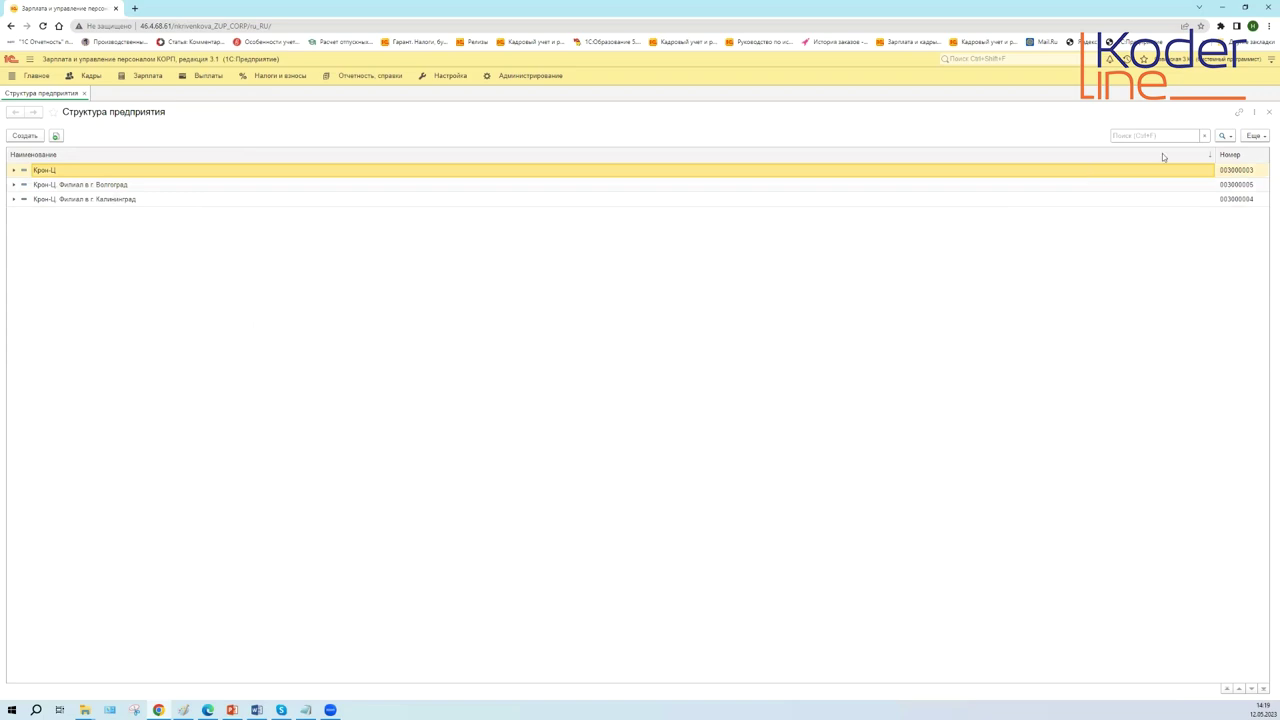
{"action": "left_click", "coordinate": [1254, 137]}
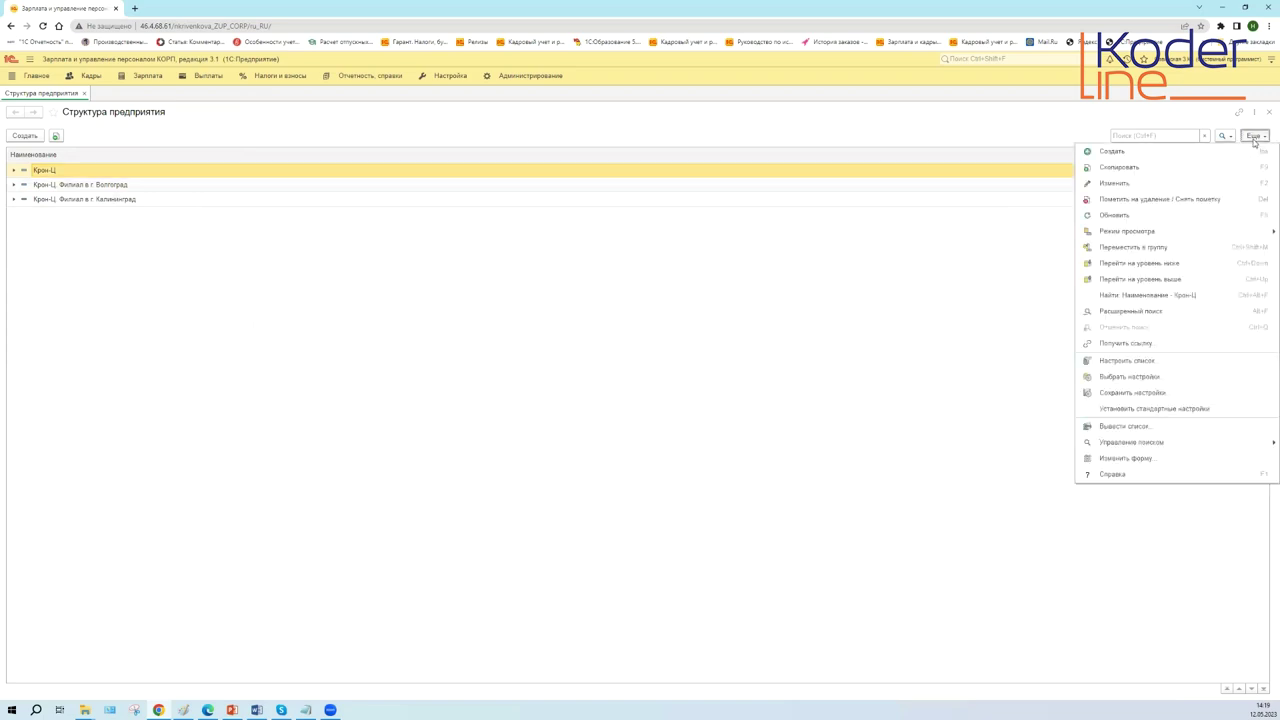
{"action": "left_click", "coordinate": [368, 286]}
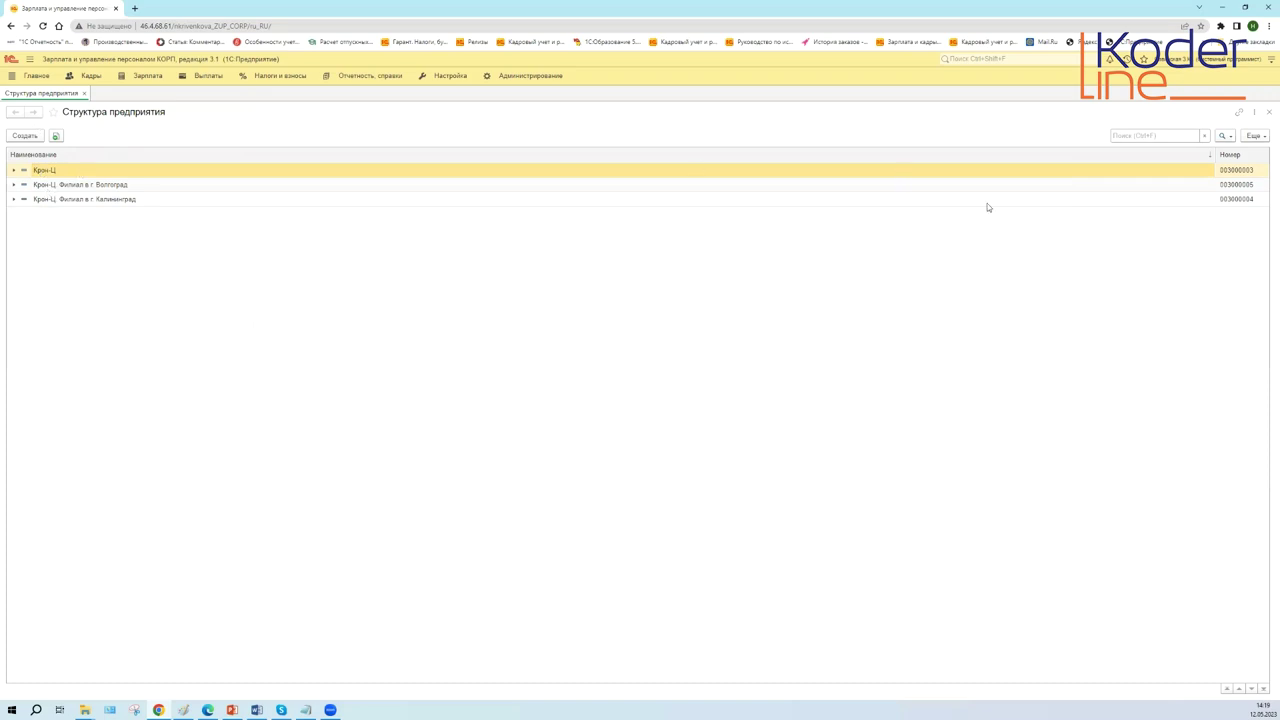
{"action": "left_click", "coordinate": [13, 185]}
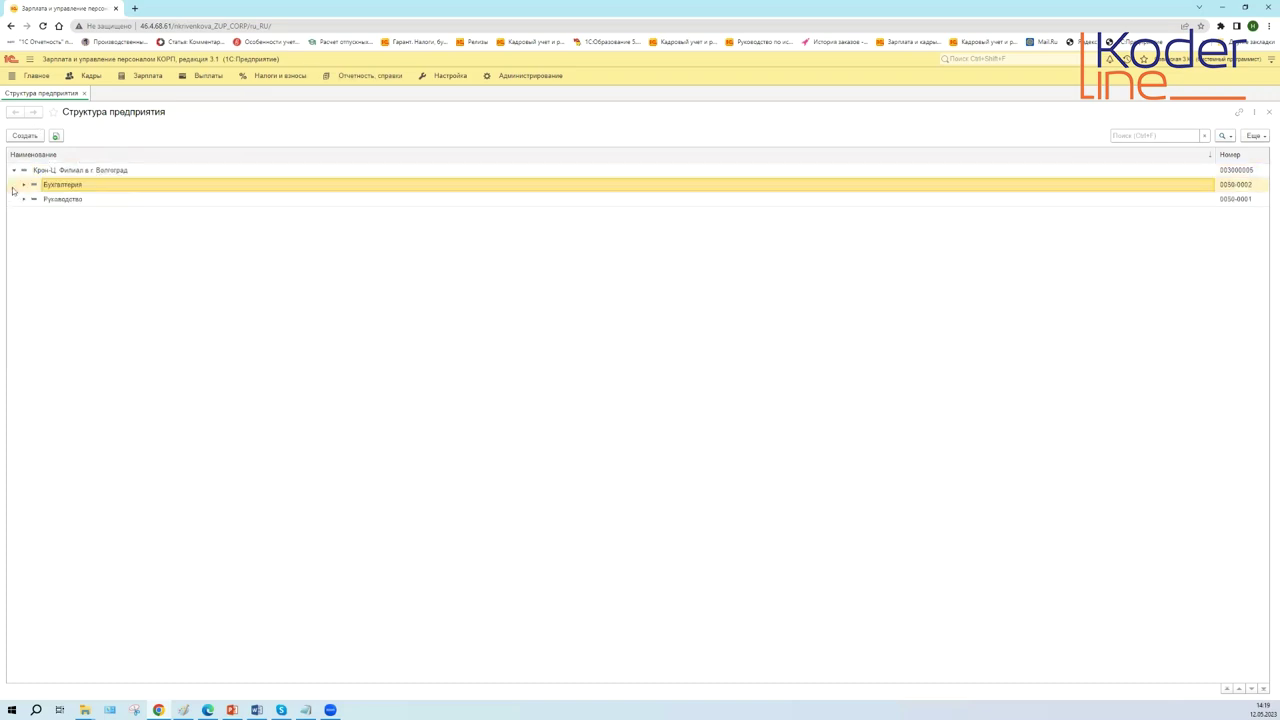
{"action": "left_click", "coordinate": [14, 171]}
- Display the enterprise structure in «Дерево» view mode and expand «Управление маркетинга и обслуживания клиентов»
{"action": "left_click", "coordinate": [1256, 135]}
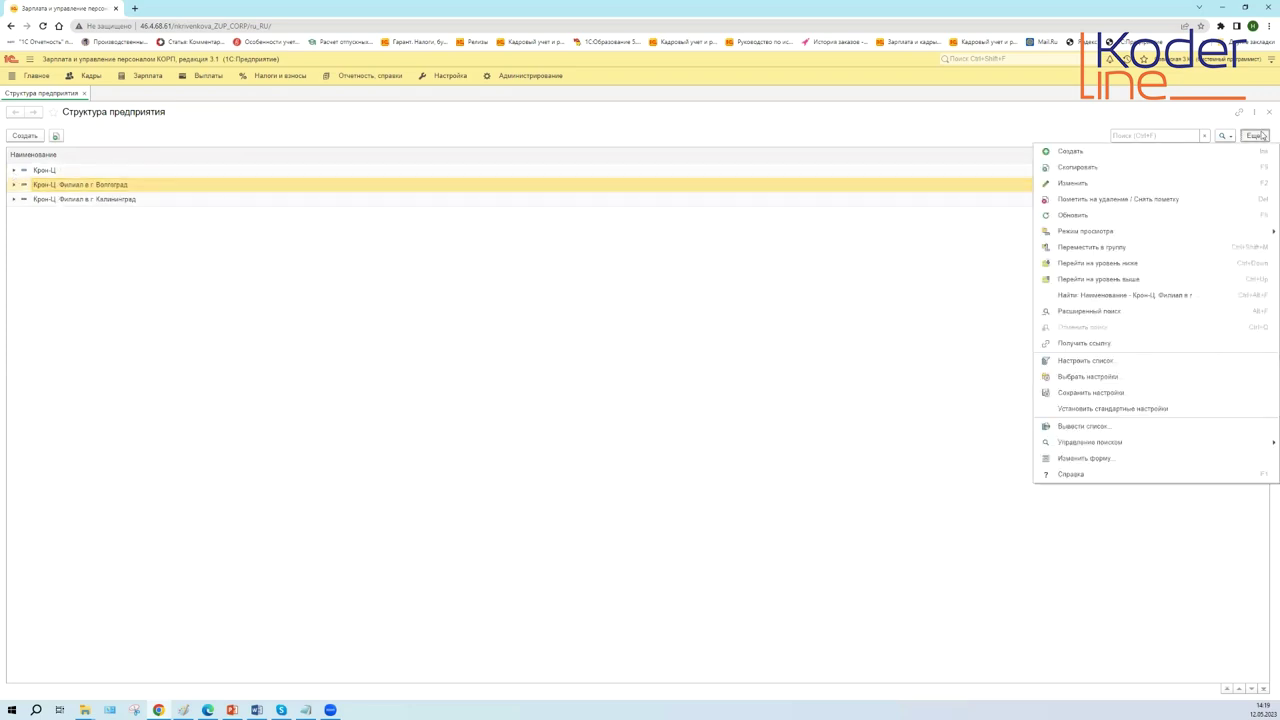
{"action": "mouse_move", "coordinate": [1080, 235]}
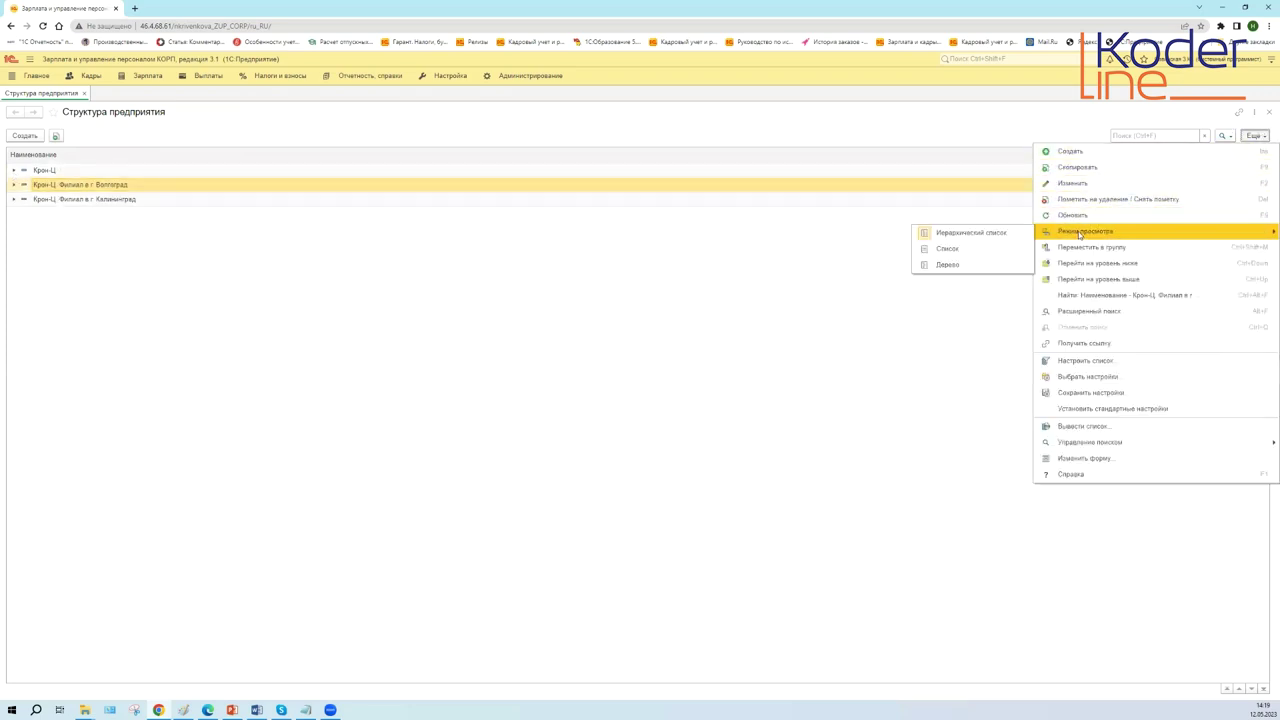
{"action": "left_click", "coordinate": [971, 266]}
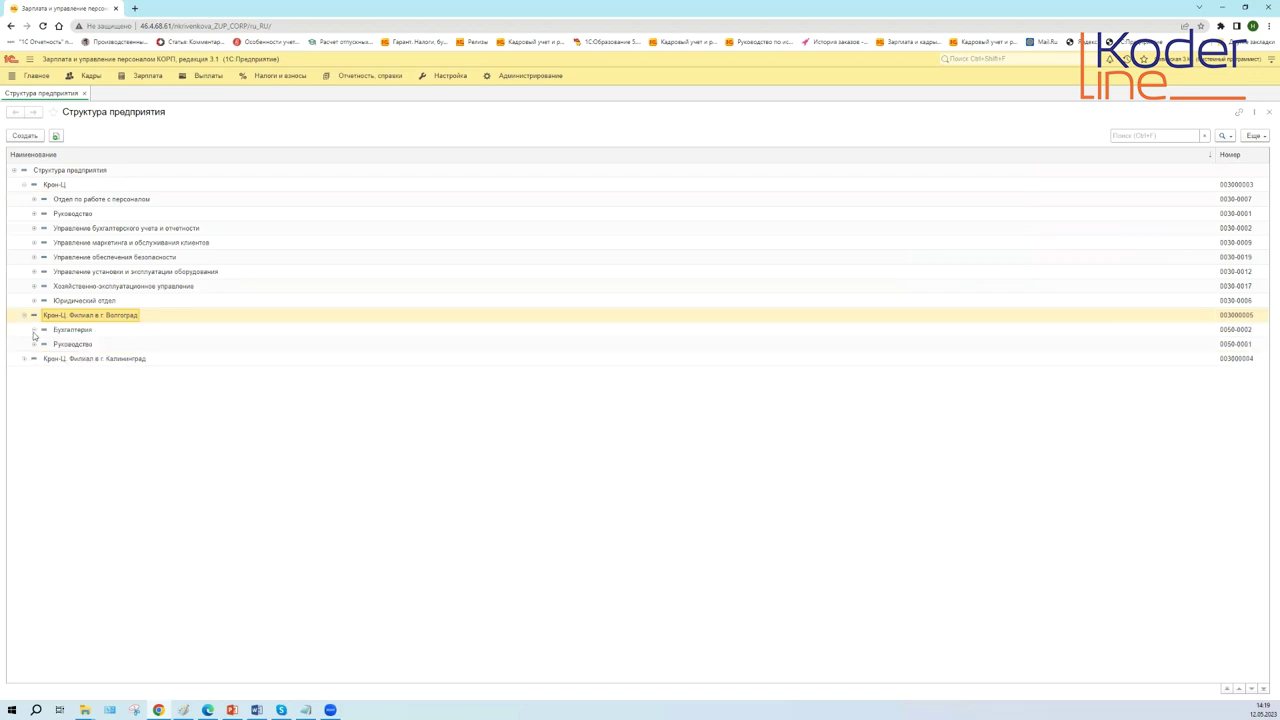
{"action": "left_click", "coordinate": [33, 243]}
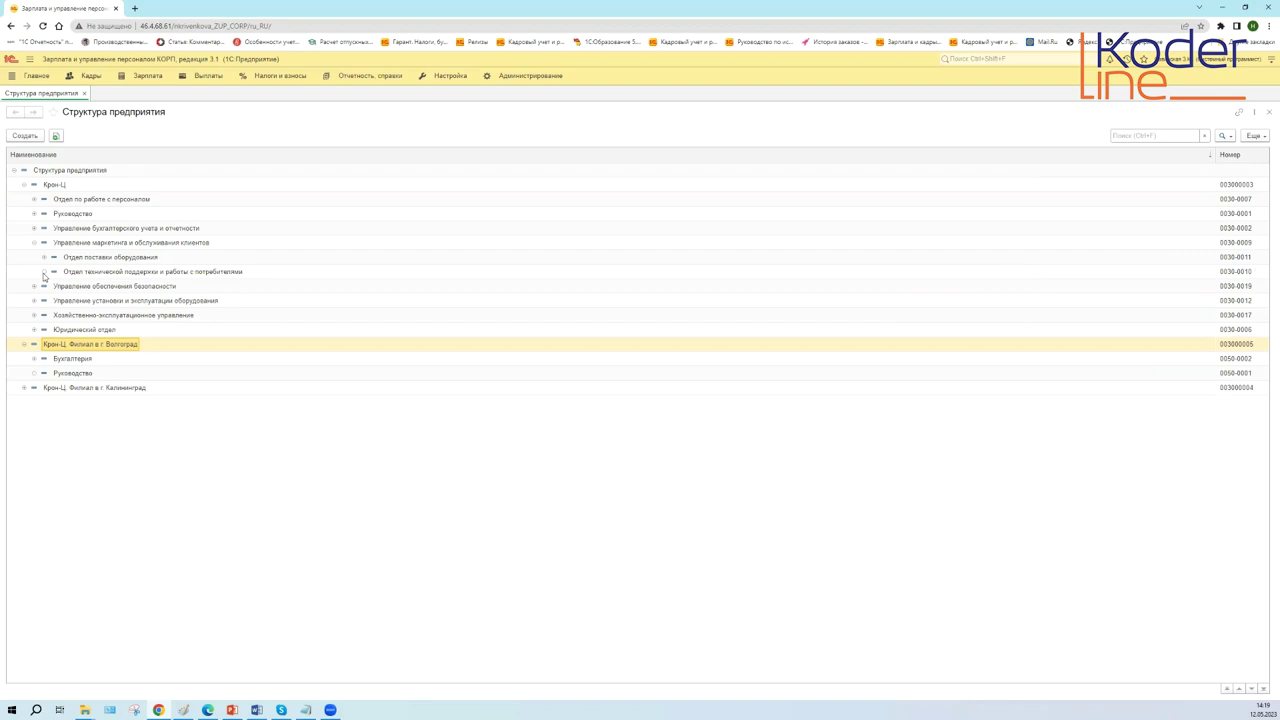
- Switch the enterprise structure to «Список» view mode and sort the departments by «Наименование» in descending order
{"action": "left_click", "coordinate": [1253, 136]}
{"action": "mouse_move", "coordinate": [1117, 232]}
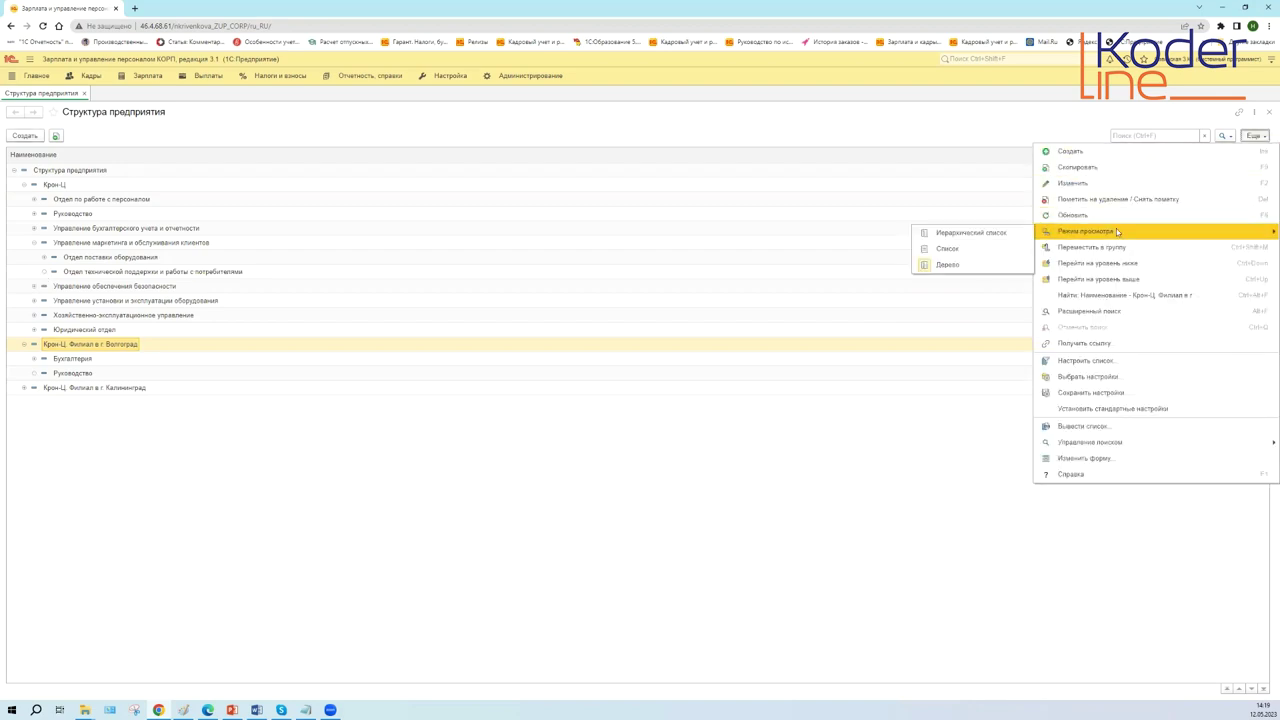
{"action": "left_click", "coordinate": [966, 250]}
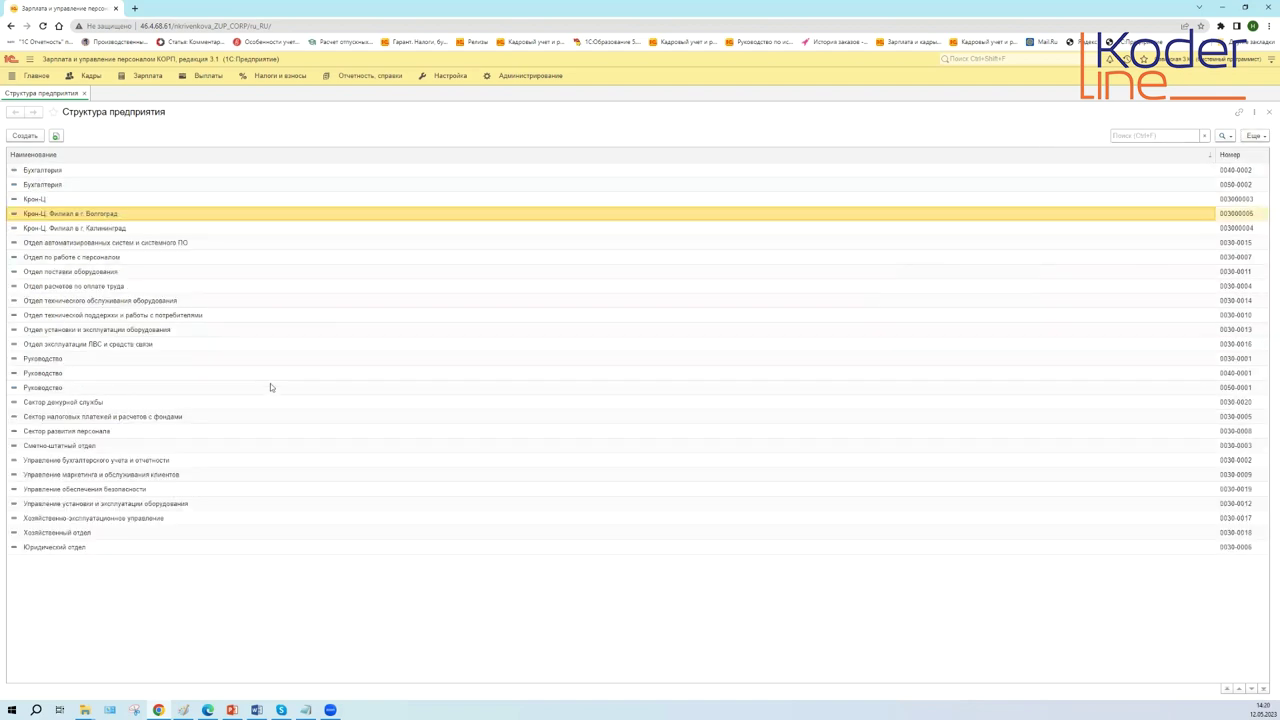
{"action": "left_click", "coordinate": [51, 199]}
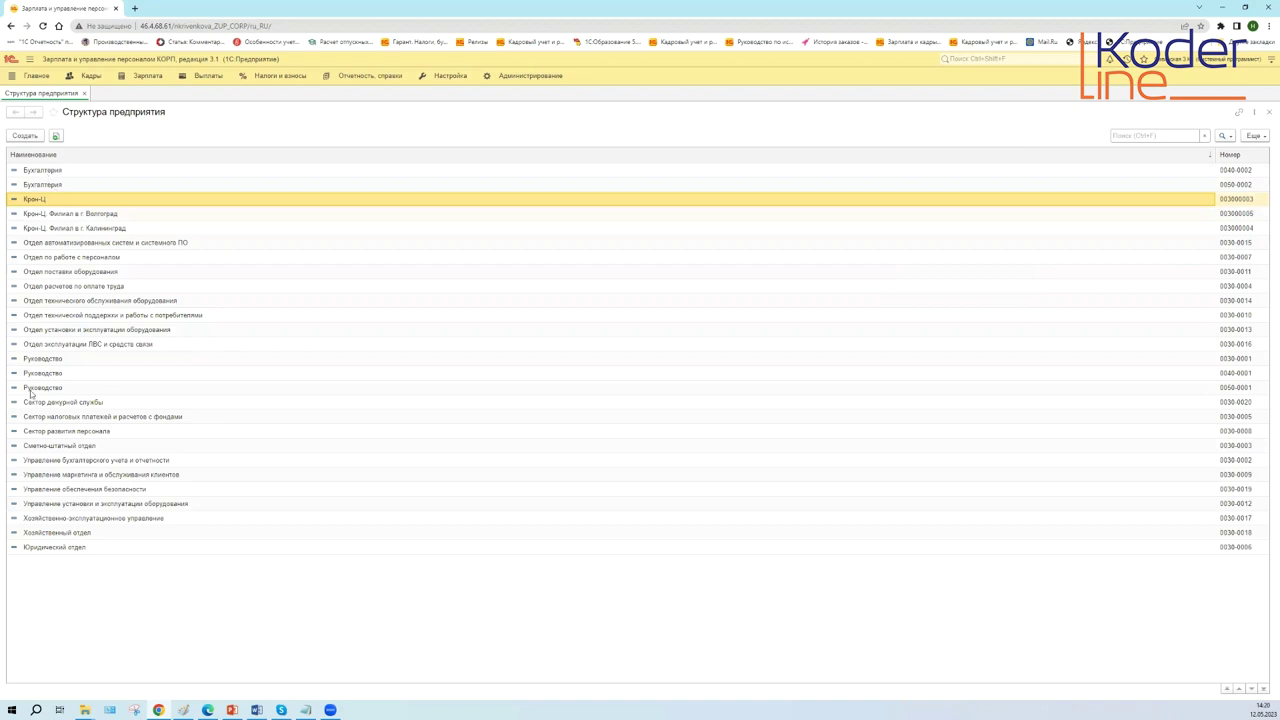
{"action": "left_click", "coordinate": [67, 155]}
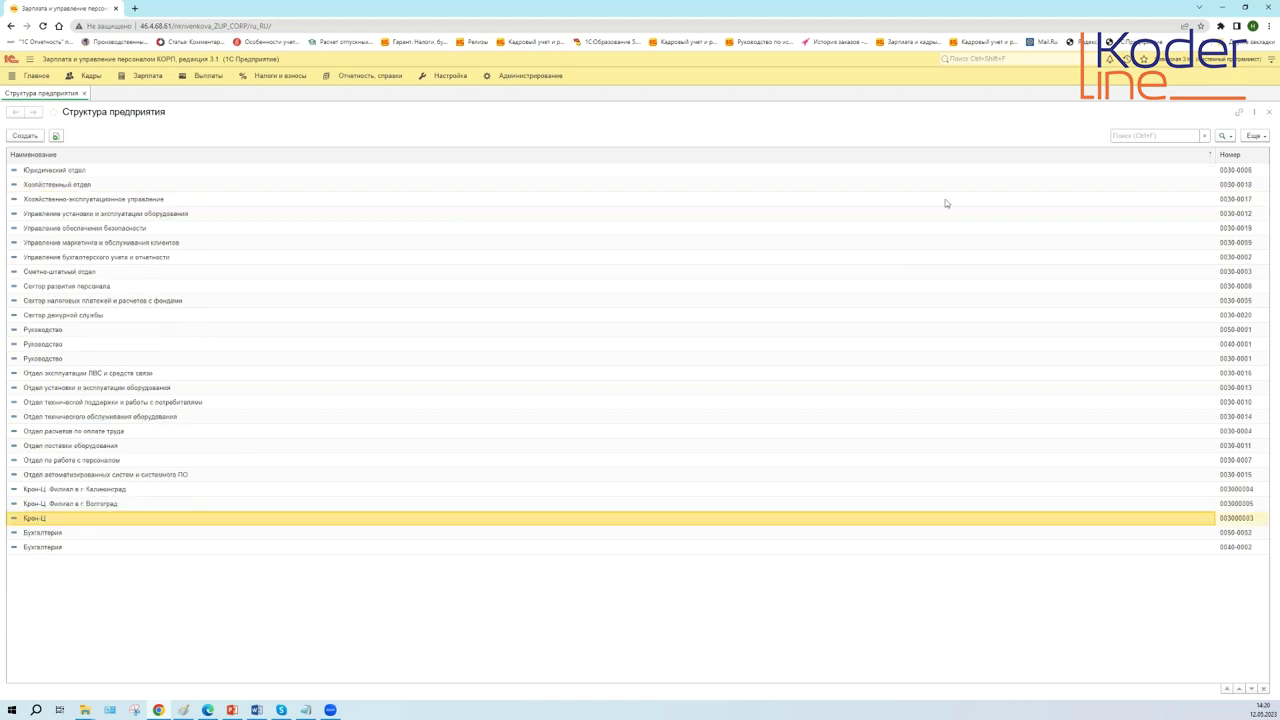
- Sort the departments by «Наименование» in ascending order and look through the «Руководство» and «Крон-Ц» entries
{"action": "left_click", "coordinate": [1200, 157]}
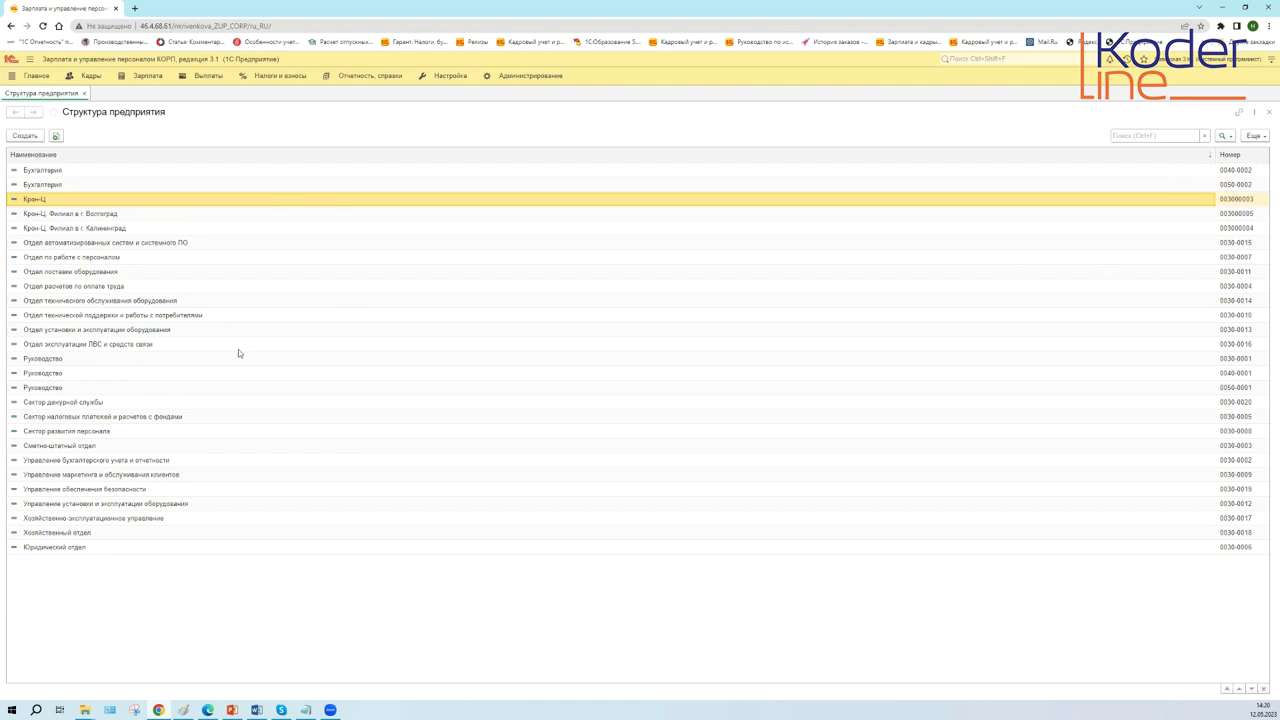
{"action": "left_click", "coordinate": [60, 358]}
{"action": "left_click", "coordinate": [60, 373]}
{"action": "left_click", "coordinate": [60, 387]}
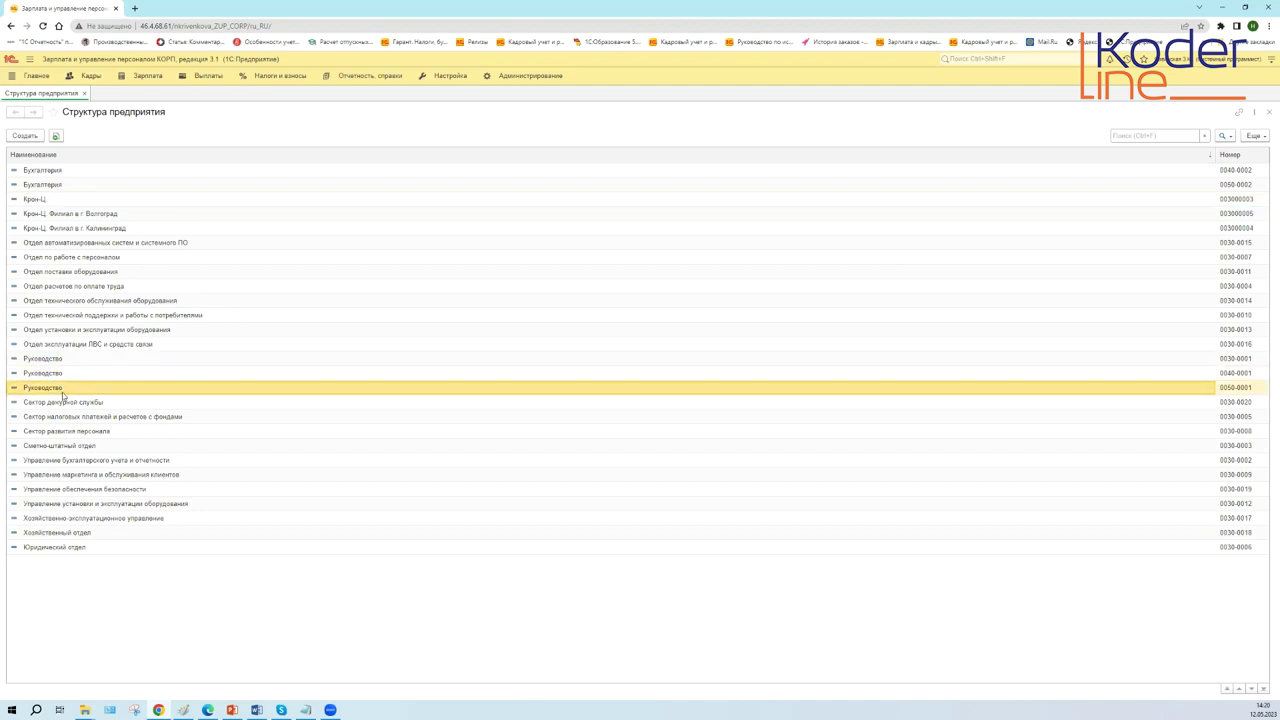
{"action": "left_click", "coordinate": [46, 200]}
{"action": "left_click", "coordinate": [56, 214]}
{"action": "left_click", "coordinate": [66, 229]}
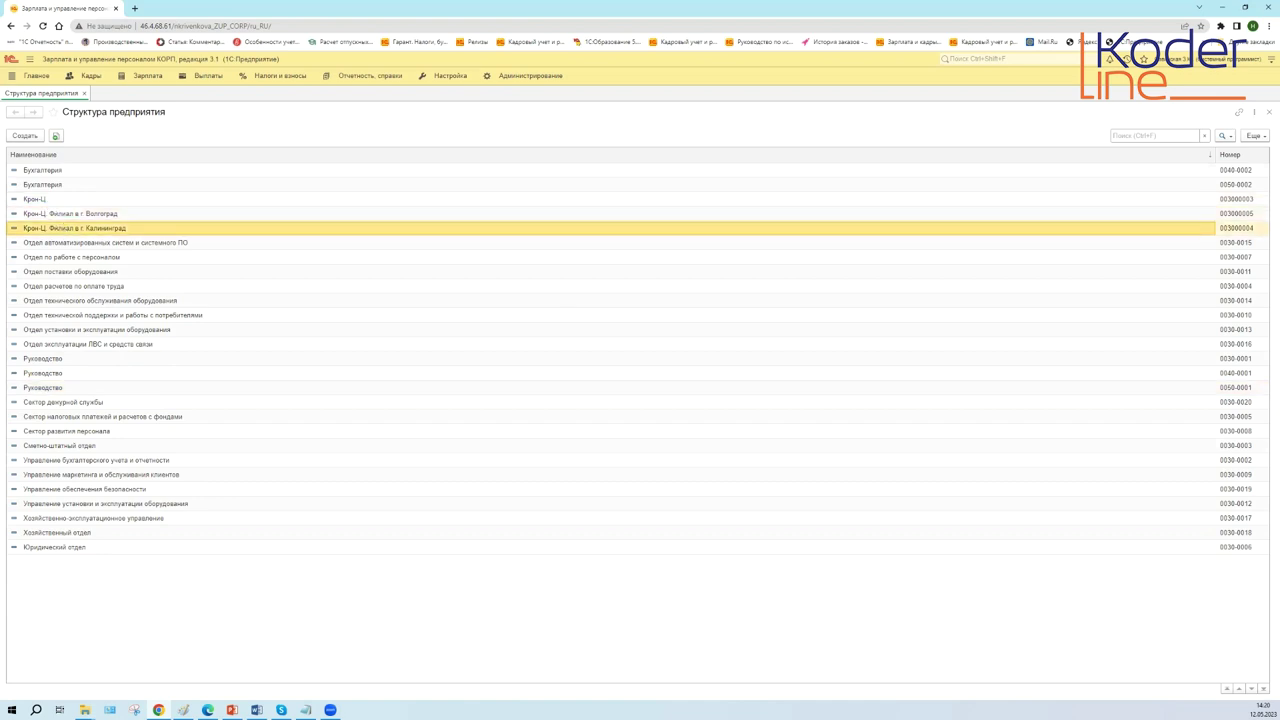
{"action": "left_click", "coordinate": [1254, 136]}
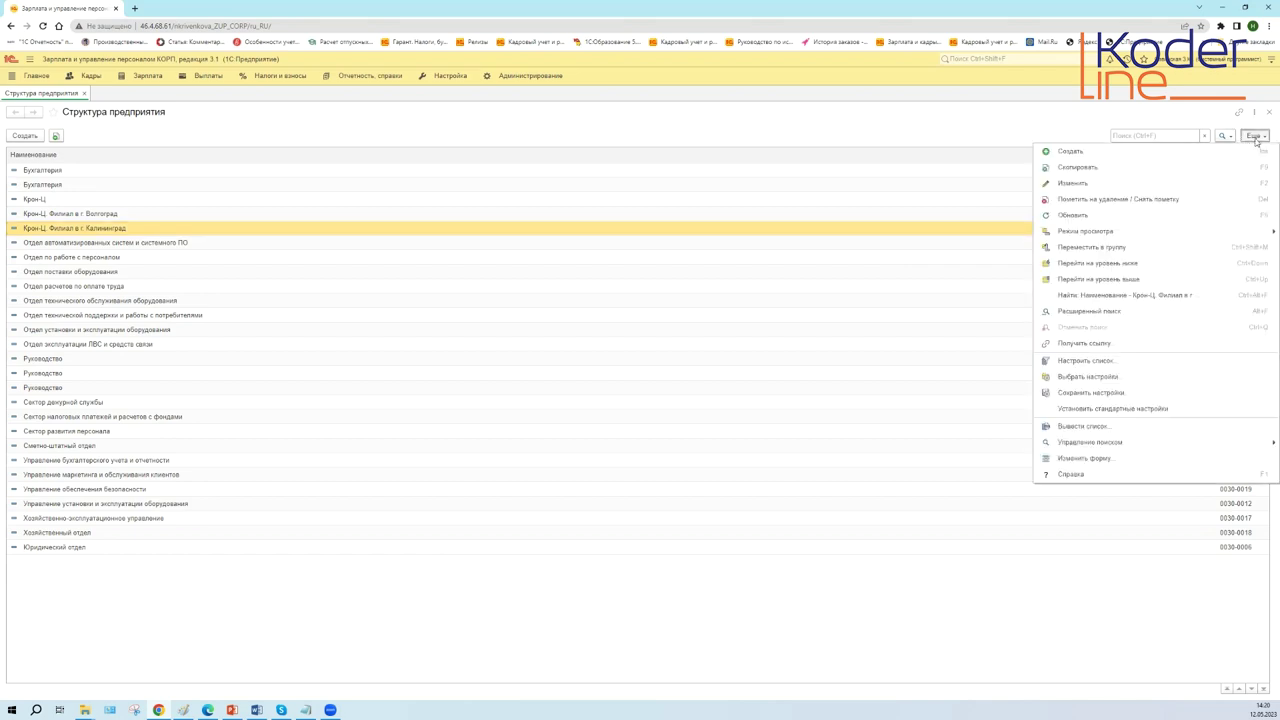
{"action": "key", "text": "Escape"}
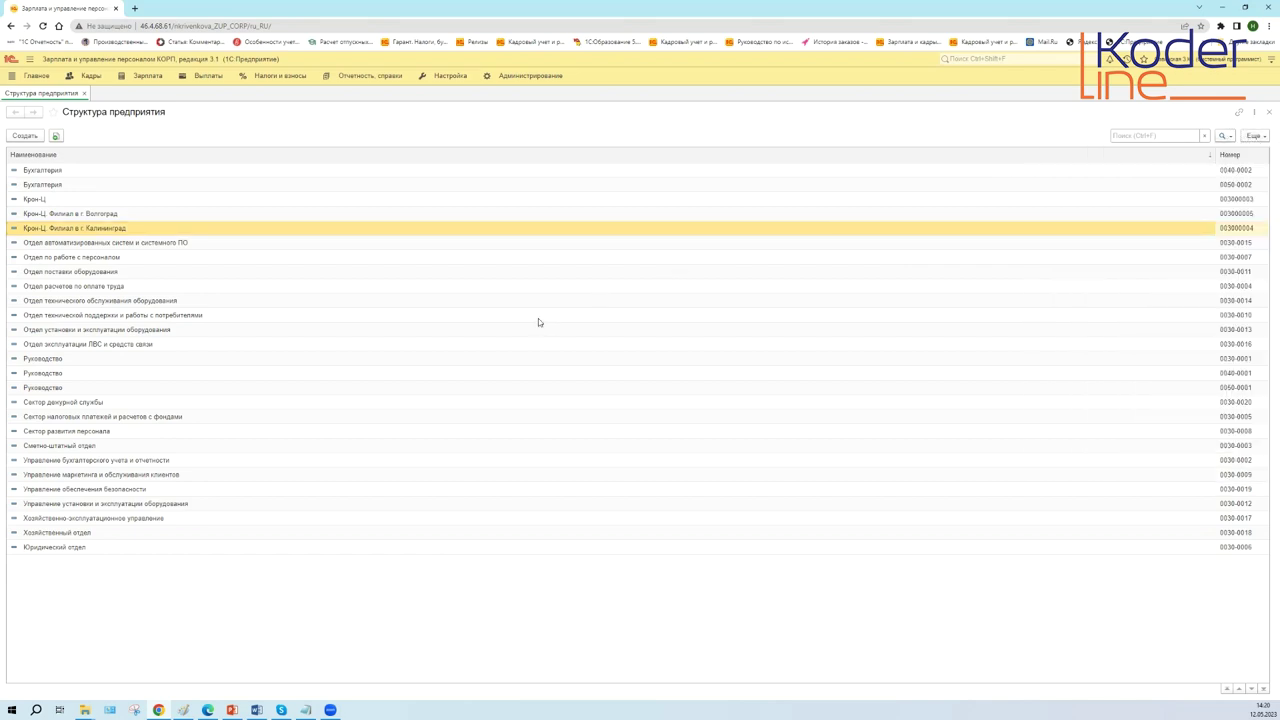
- Search the enterprise structure list for «руков» and go through the matching departments
{"action": "left_click", "coordinate": [1156, 134]}
{"action": "type", "text": "руков"}
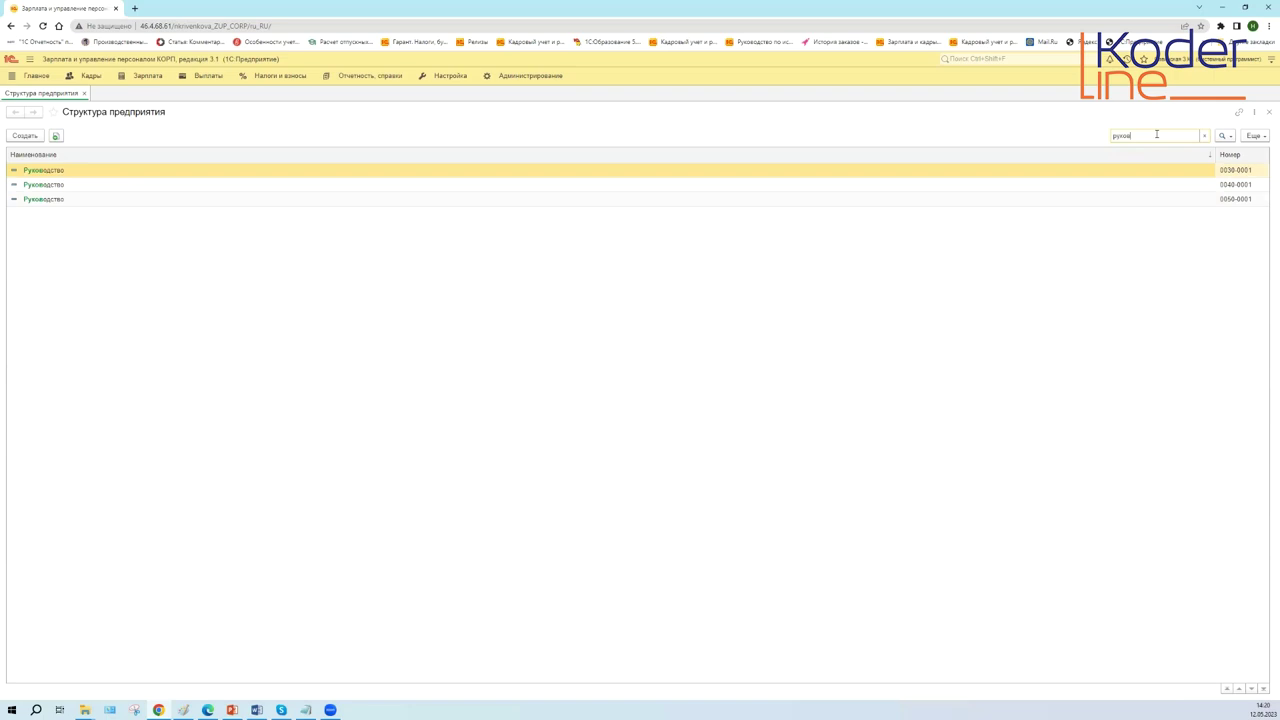
{"action": "left_click", "coordinate": [1156, 197]}
{"action": "left_click", "coordinate": [1153, 183]}
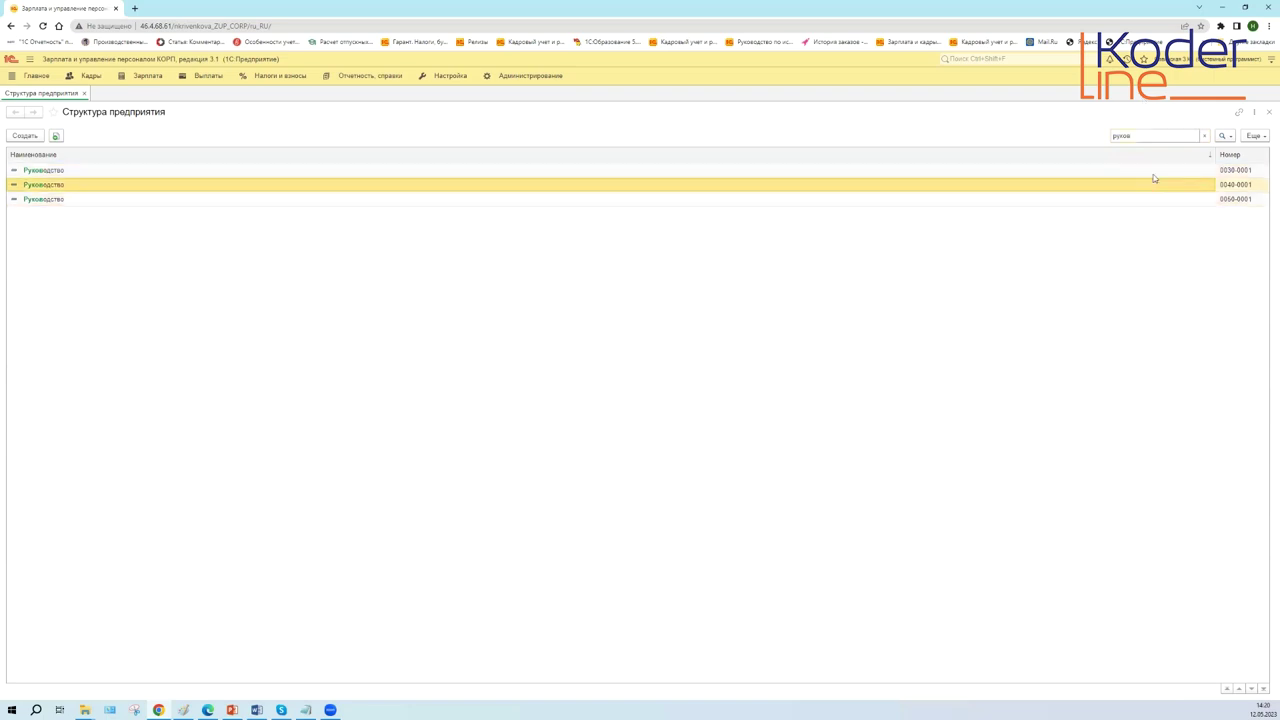
{"action": "left_click", "coordinate": [1150, 171]}
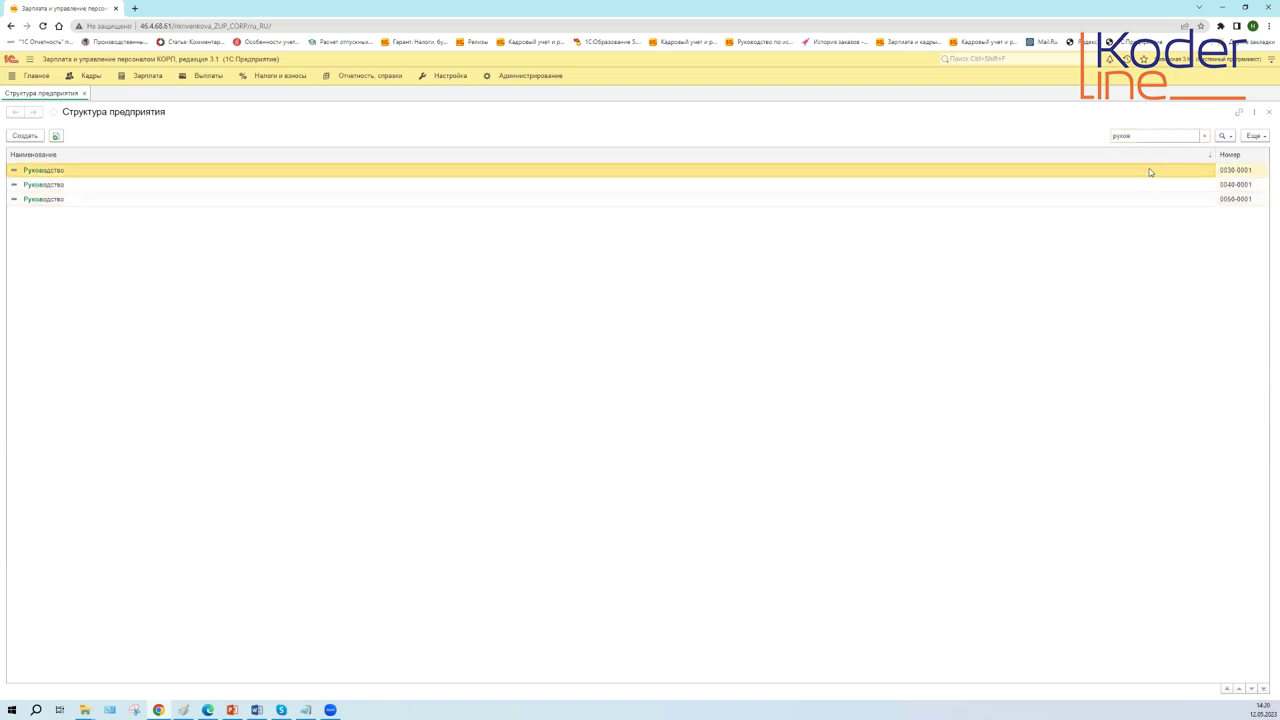
- Open the first found «Руководство» department's card, check its «Организация» field and close the card
{"action": "double_click", "coordinate": [1042, 189]}
{"action": "left_click", "coordinate": [533, 172]}
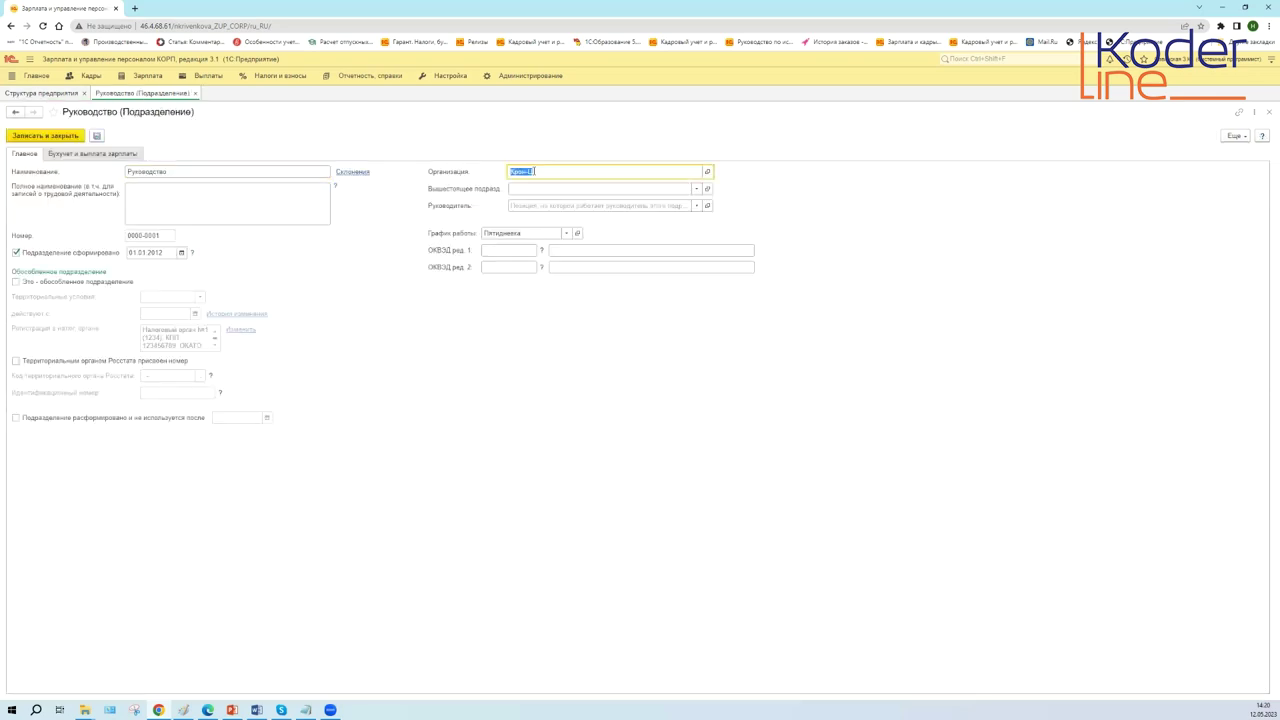
{"action": "left_click", "coordinate": [196, 93]}
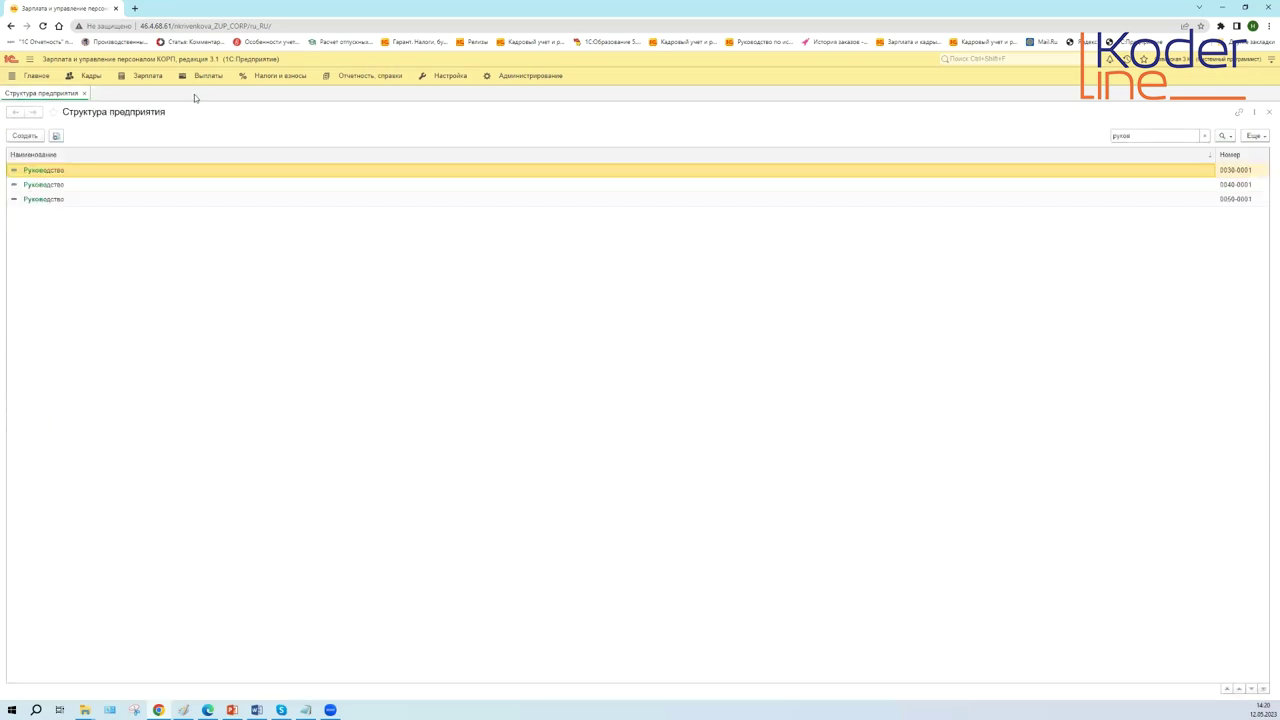
- Check which «Режим просмотра» options can be chosen while the search for «руков» is active
{"action": "left_click", "coordinate": [1252, 136]}
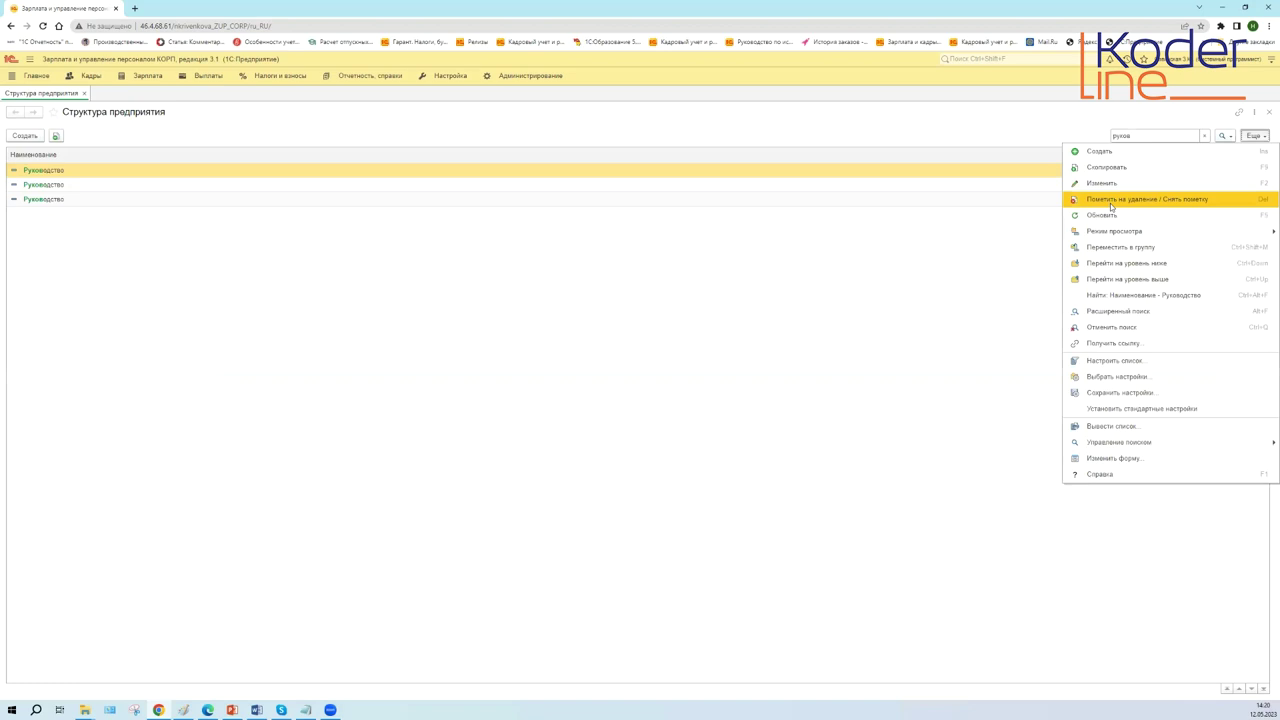
{"action": "mouse_move", "coordinate": [1107, 235]}
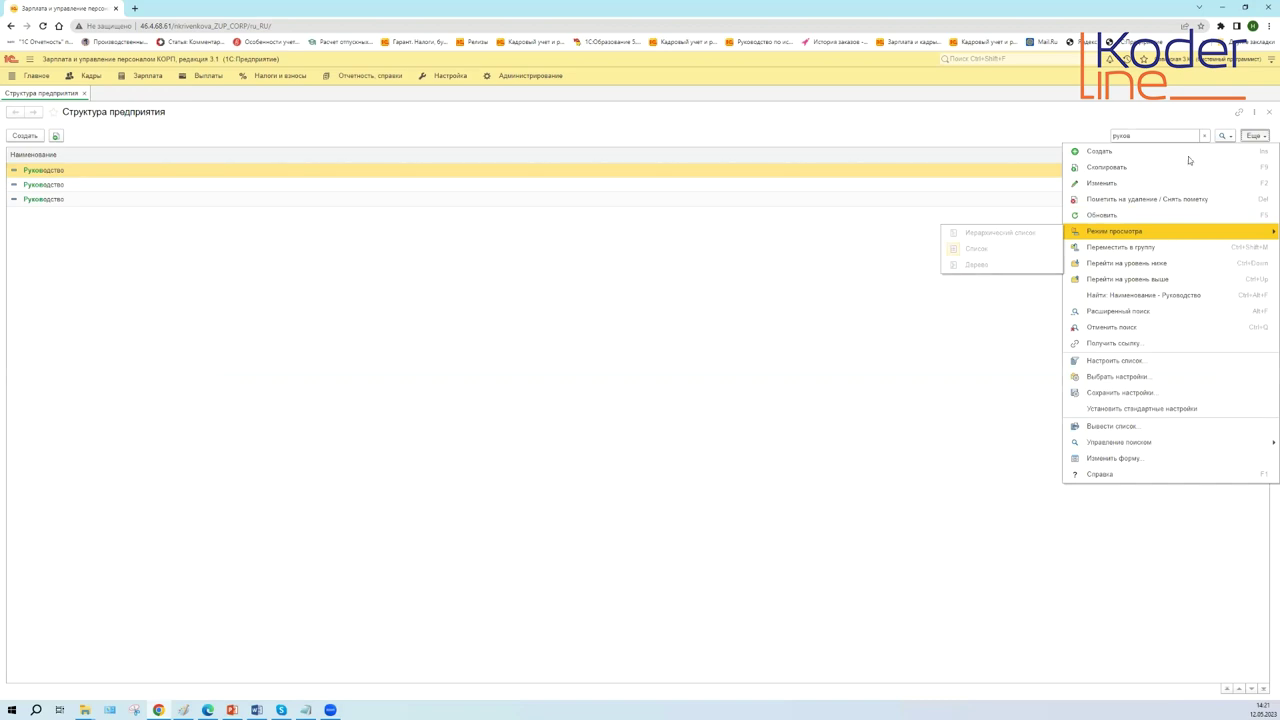
{"action": "left_click", "coordinate": [1150, 135]}
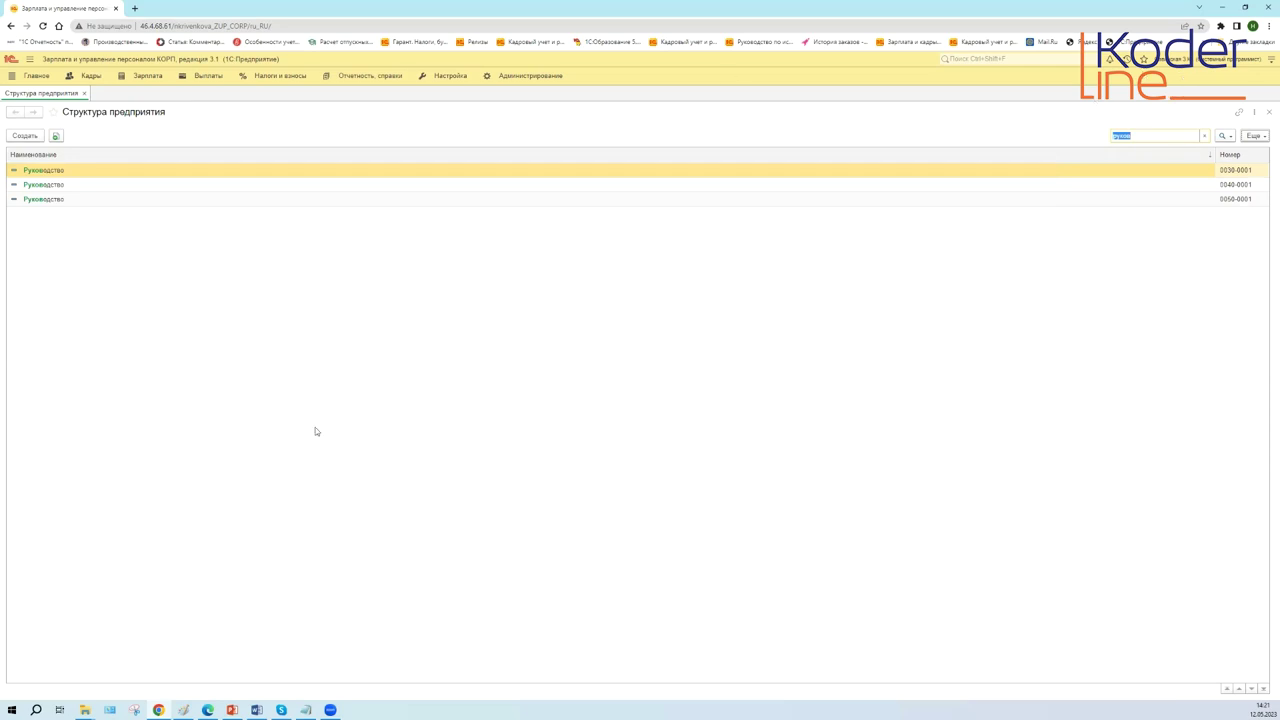
{"action": "left_click", "coordinate": [1254, 135]}
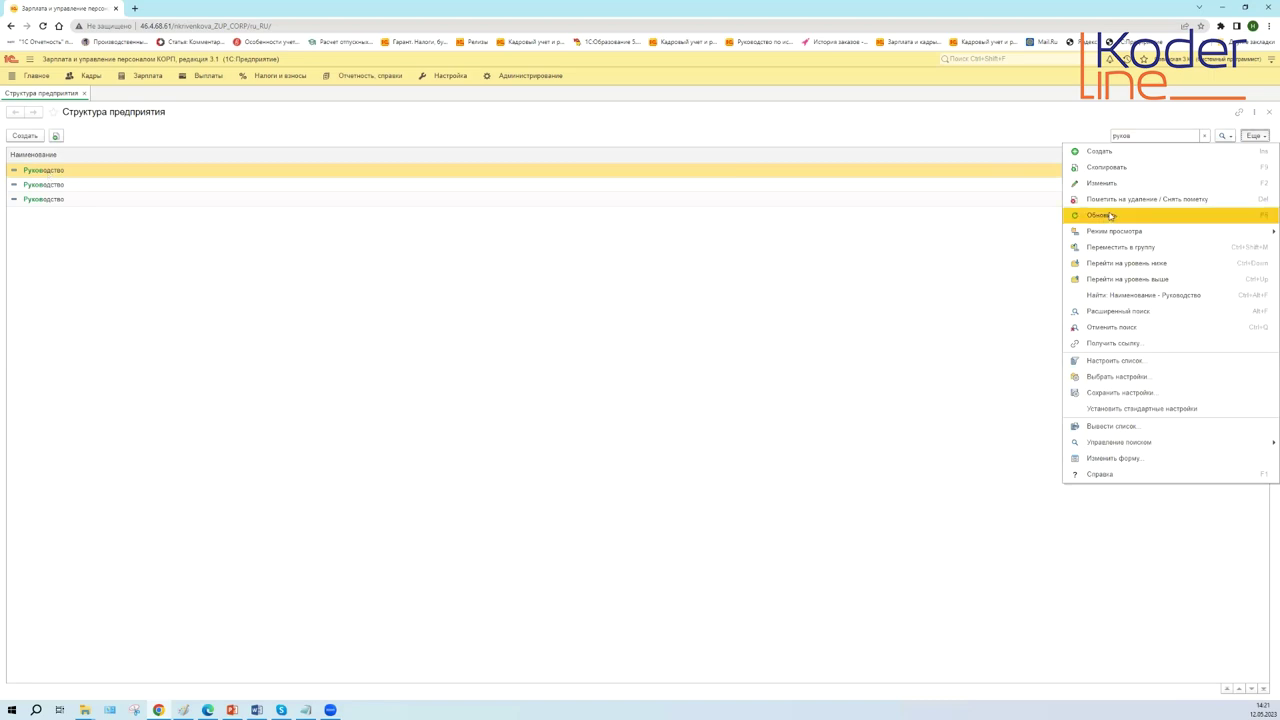
{"action": "left_click", "coordinate": [1008, 176]}
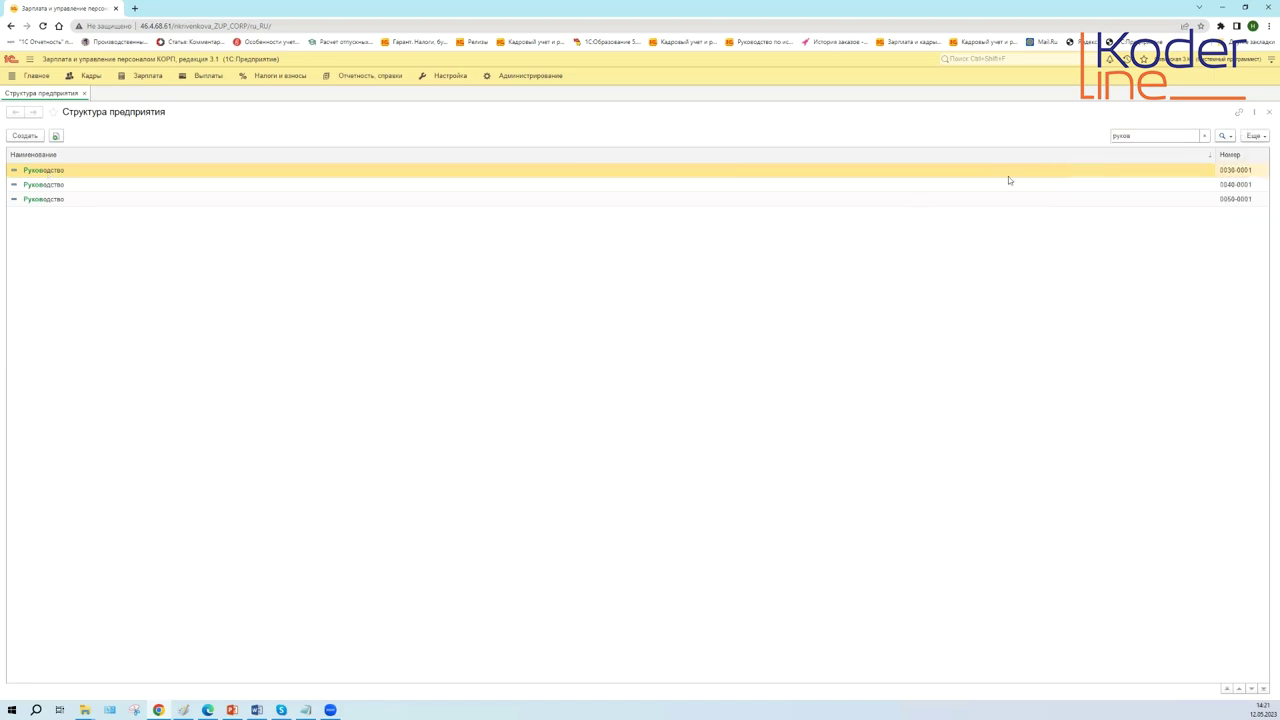
- Clear the quick search and run «Расширенный поиск» on «Наименование» for «руково» by part of the string
{"action": "double_click", "coordinate": [1128, 132]}
{"action": "left_click", "coordinate": [1205, 136]}
{"action": "right_click", "coordinate": [232, 287]}
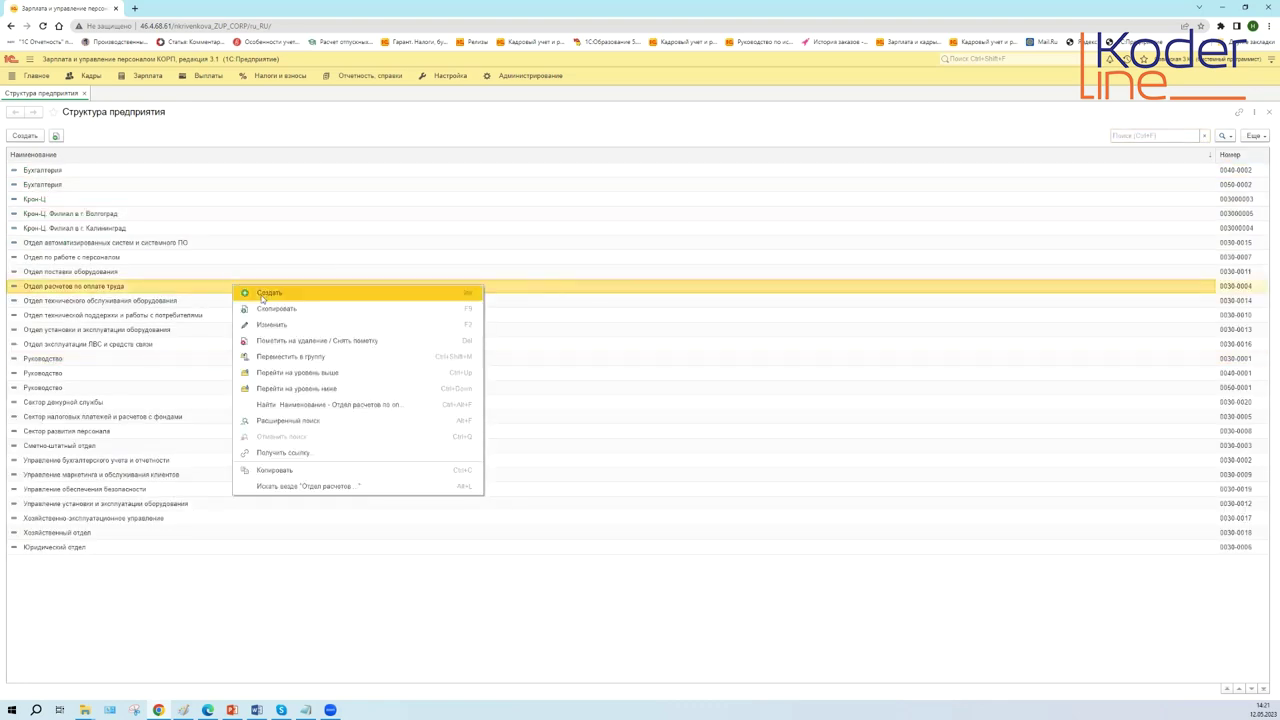
{"action": "left_click", "coordinate": [337, 424]}
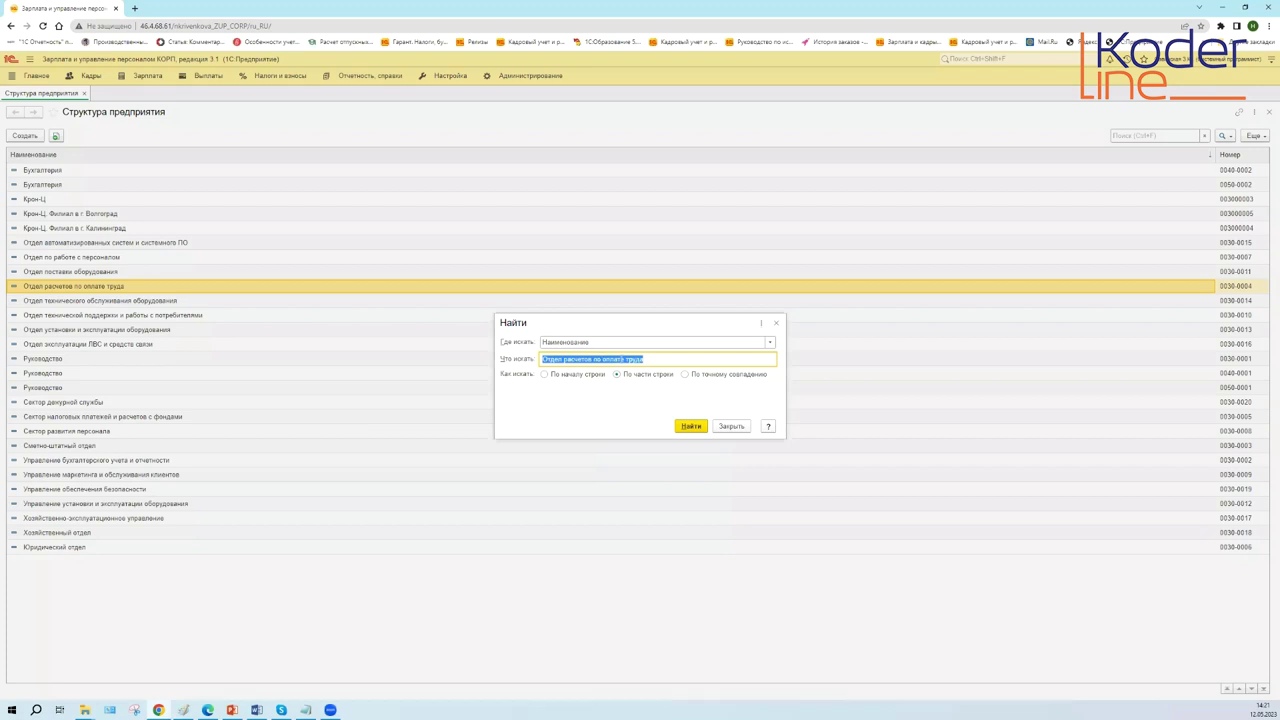
{"action": "type", "text": "рук"}
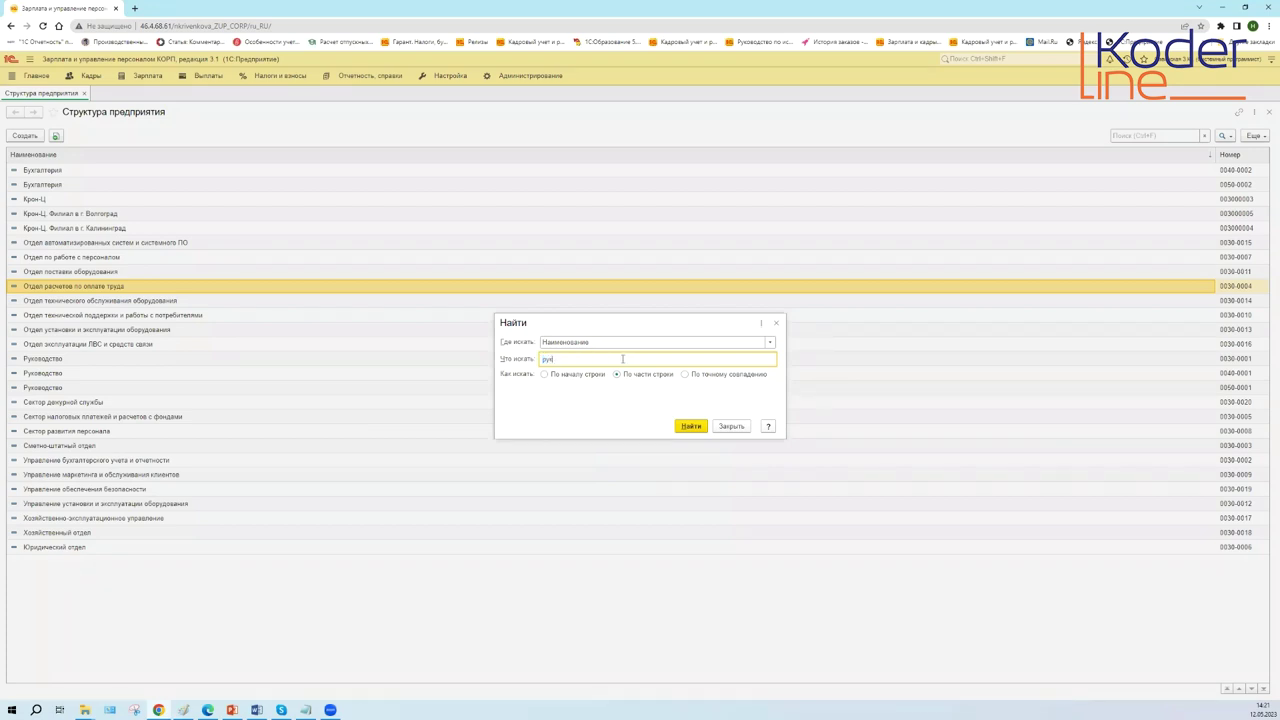
{"action": "type", "text": "ово"}
{"action": "left_click", "coordinate": [697, 426]}
{"action": "left_click", "coordinate": [1160, 134]}
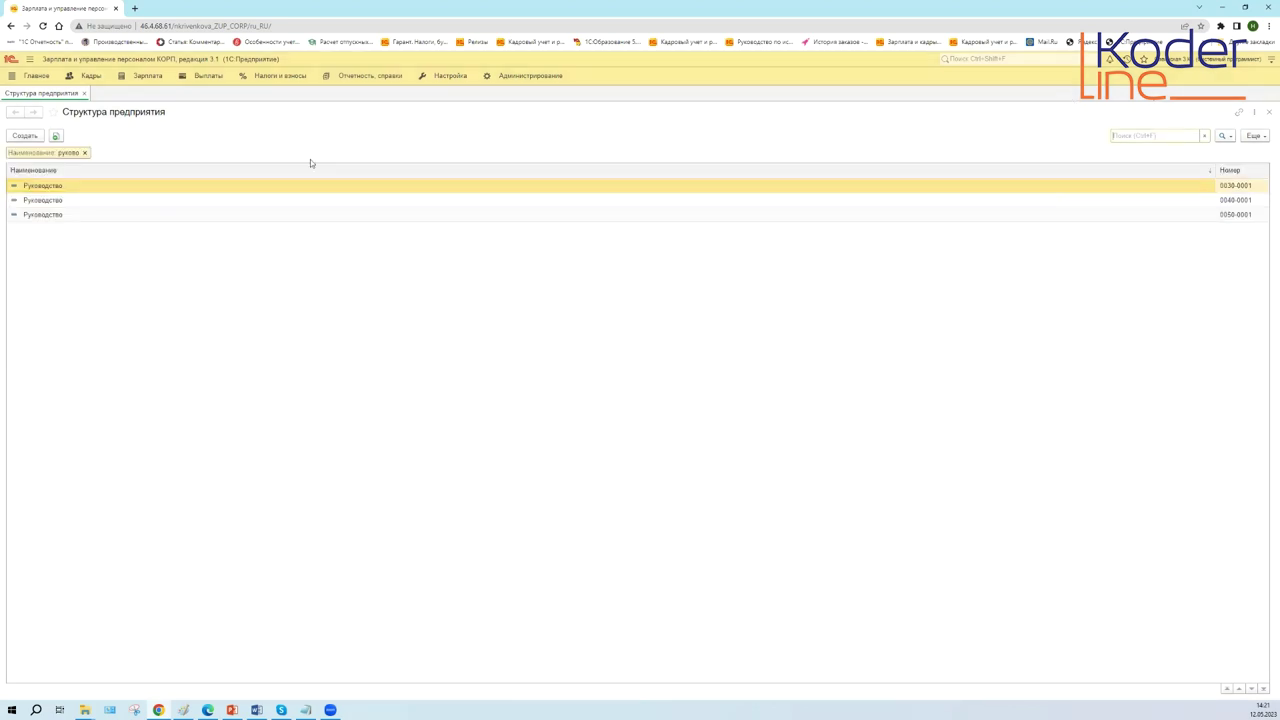
- Check the available list commands and «Режим просмотра» options while the «Наименование» filter is applied
{"action": "right_click", "coordinate": [229, 264]}
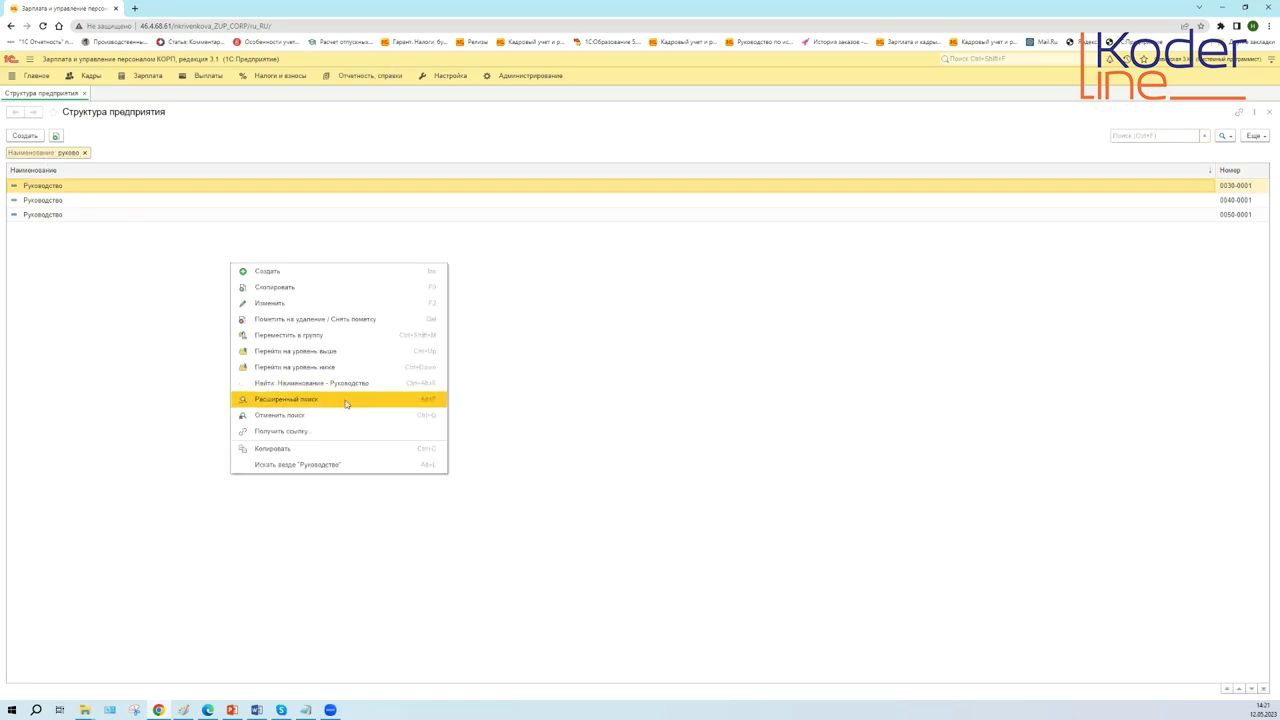
{"action": "left_click", "coordinate": [1253, 135]}
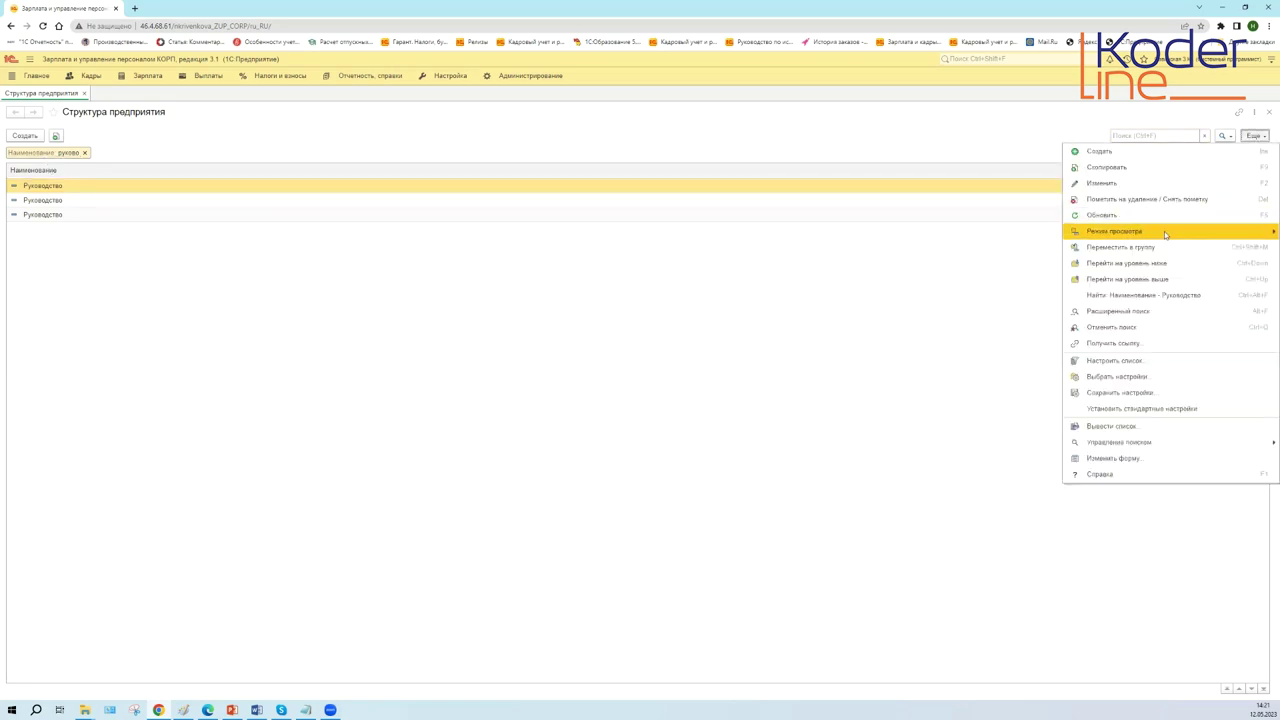
{"action": "mouse_move", "coordinate": [1160, 231]}
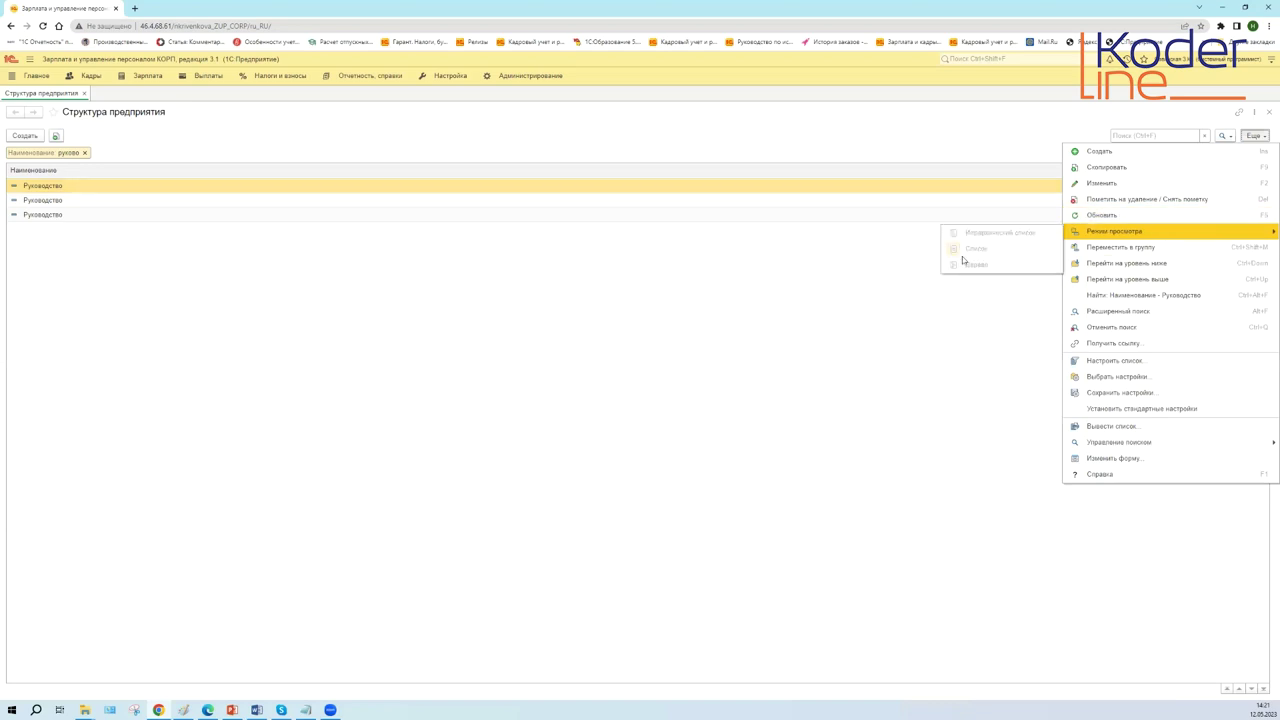
{"action": "left_click", "coordinate": [210, 269]}
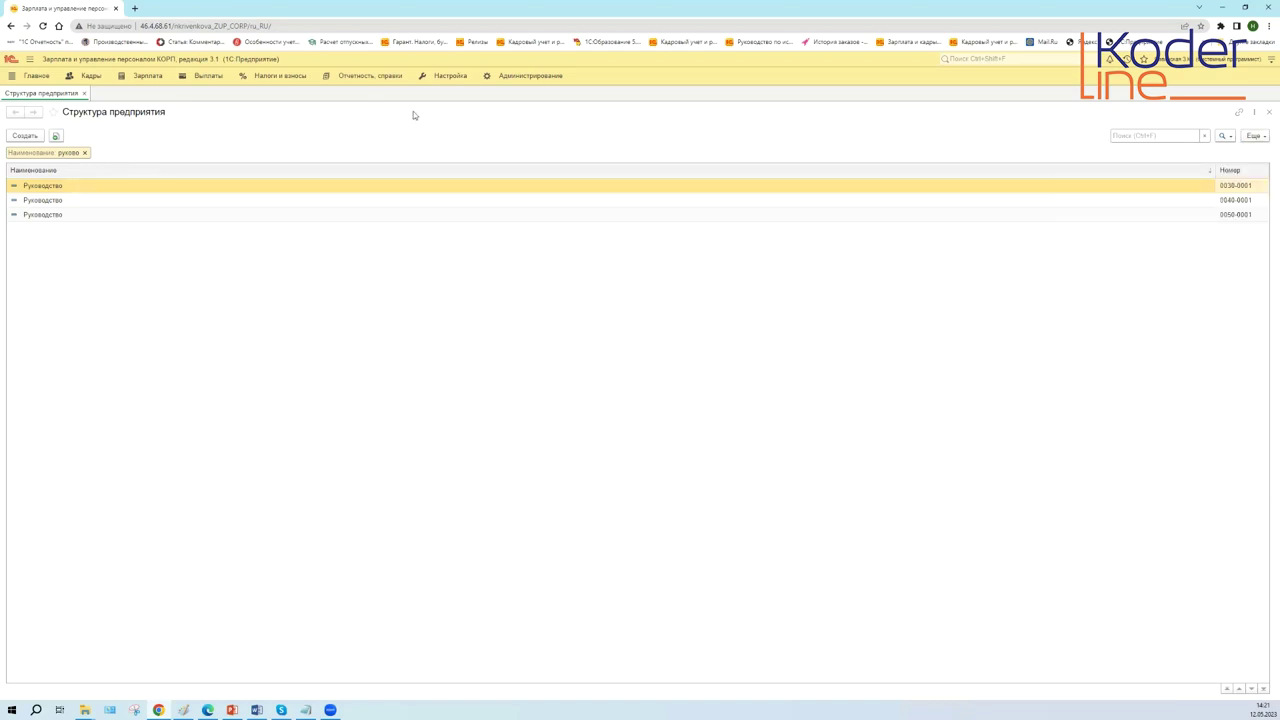
- Remove the «Наименование» filter and switch the enterprise structure to «Дерево» view mode
{"action": "left_click", "coordinate": [86, 155]}
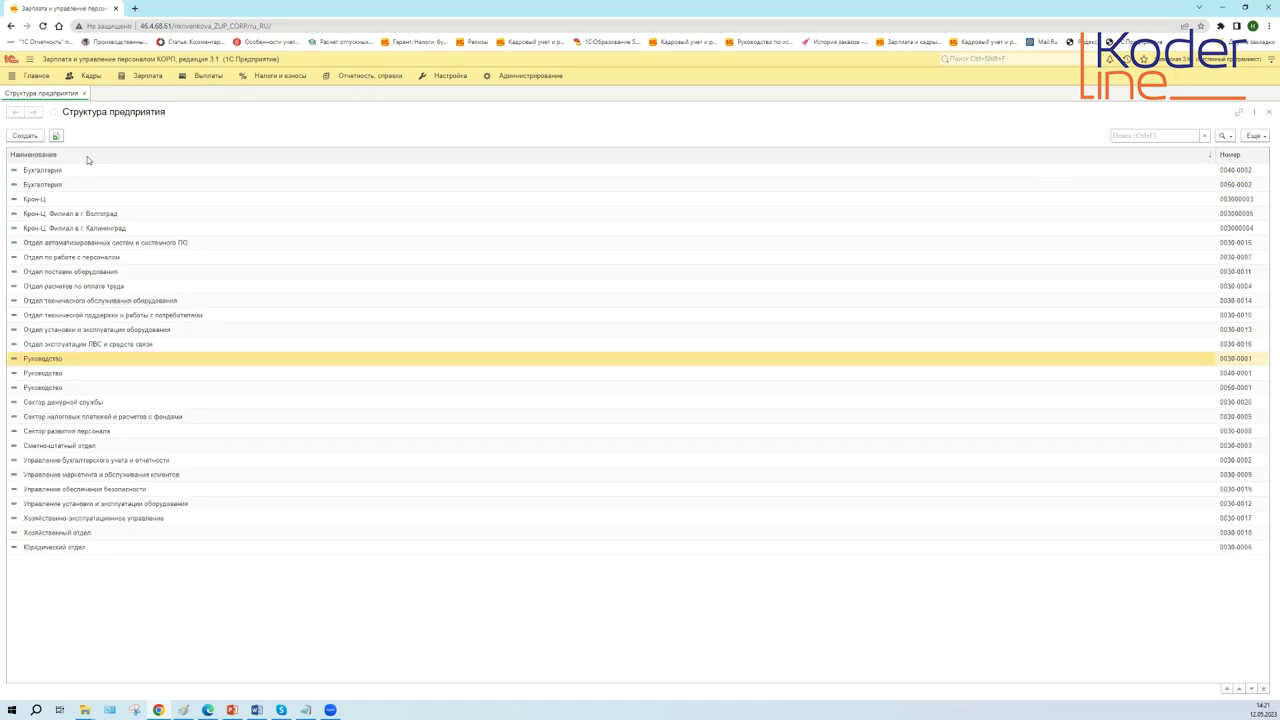
{"action": "left_click", "coordinate": [1258, 137]}
{"action": "mouse_move", "coordinate": [1128, 232]}
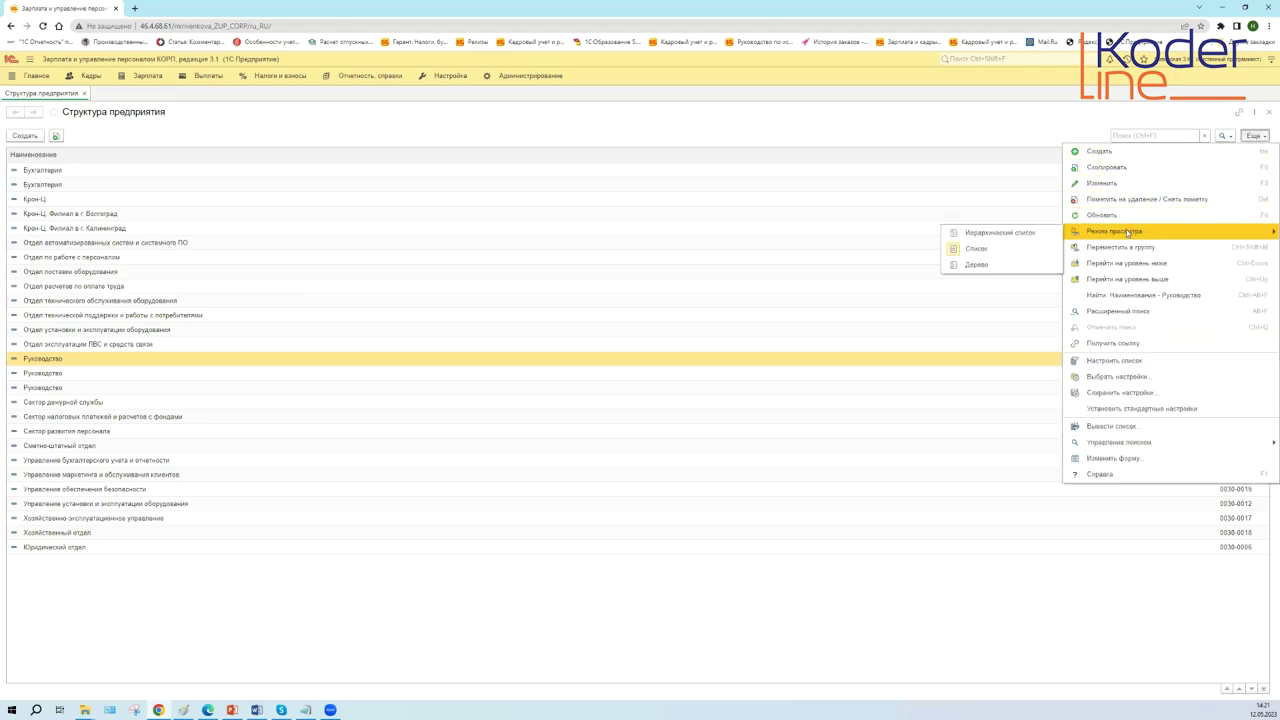
{"action": "left_click", "coordinate": [995, 262]}
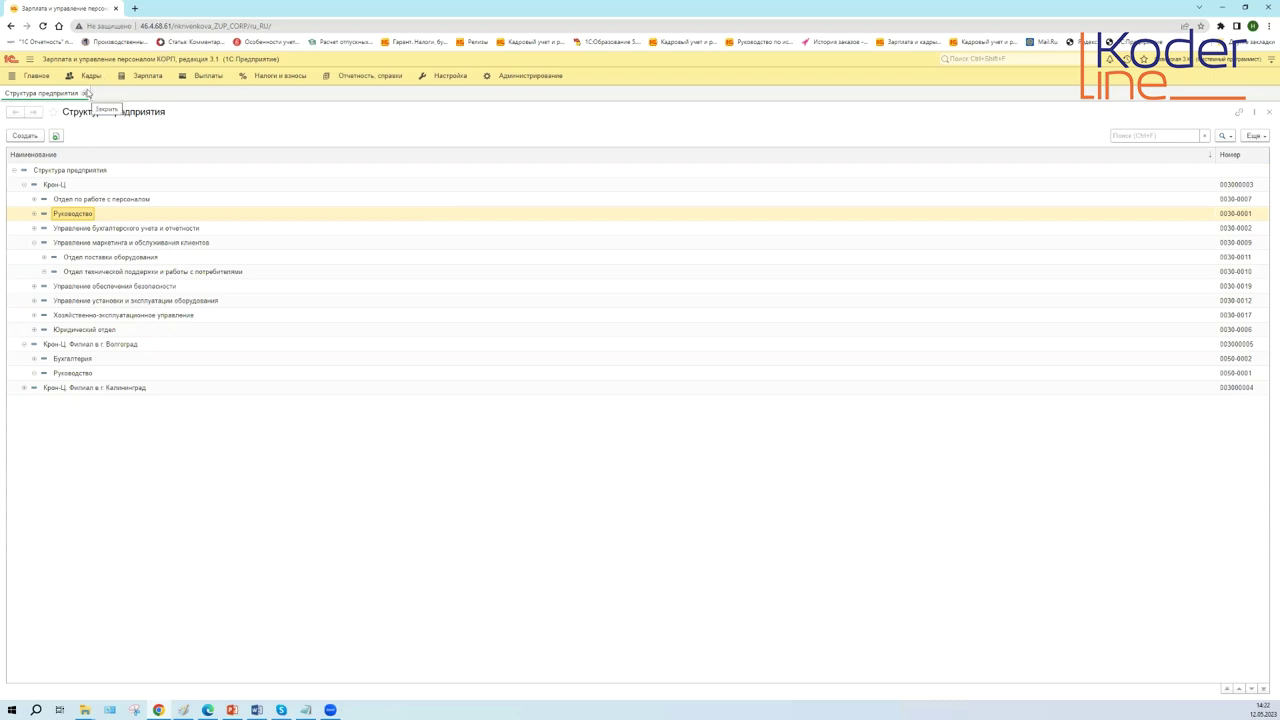
- Open the new department form from «Структура предприятия», and also from the «Подразделения» directory
{"action": "left_click", "coordinate": [32, 137]}
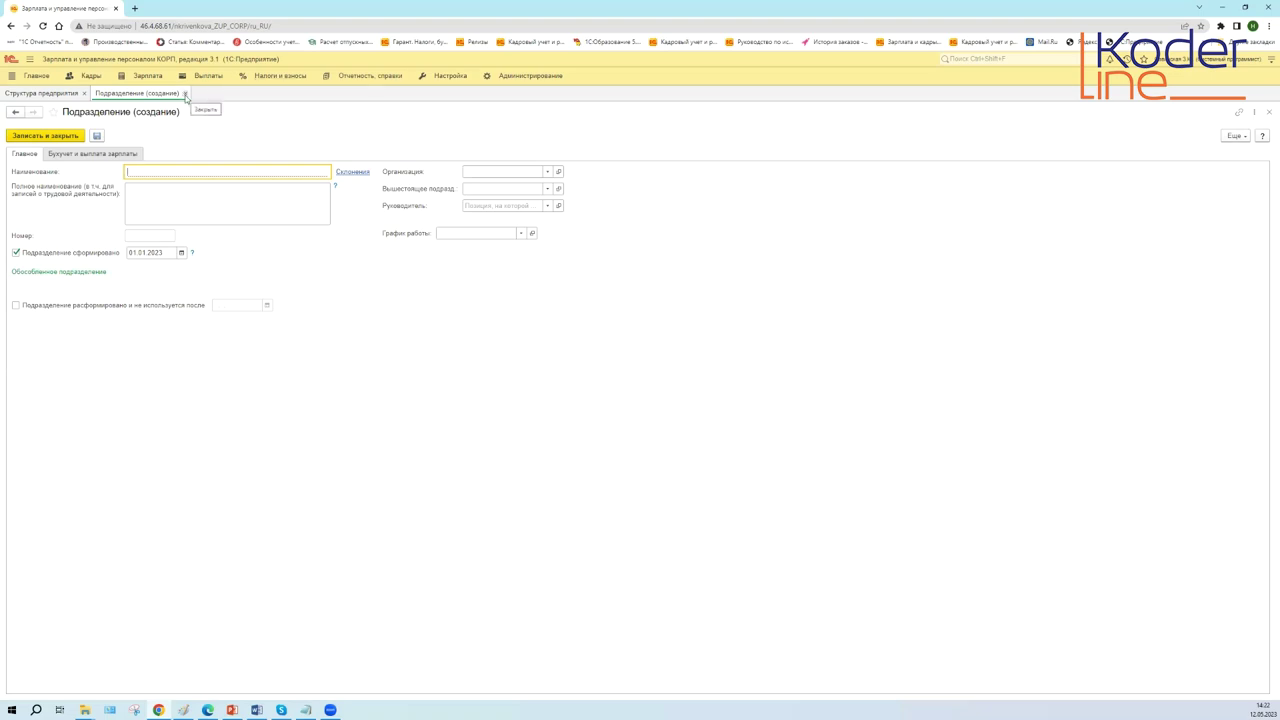
{"action": "left_click", "coordinate": [91, 75]}
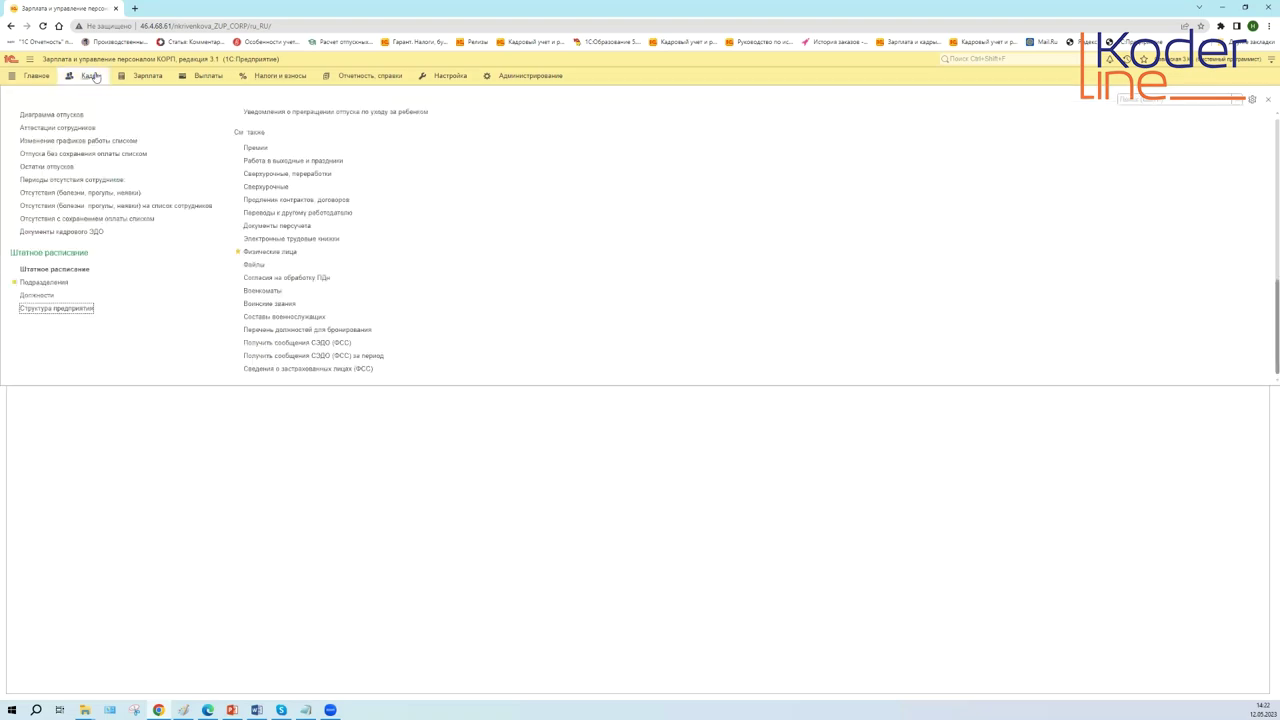
{"action": "left_click", "coordinate": [42, 283]}
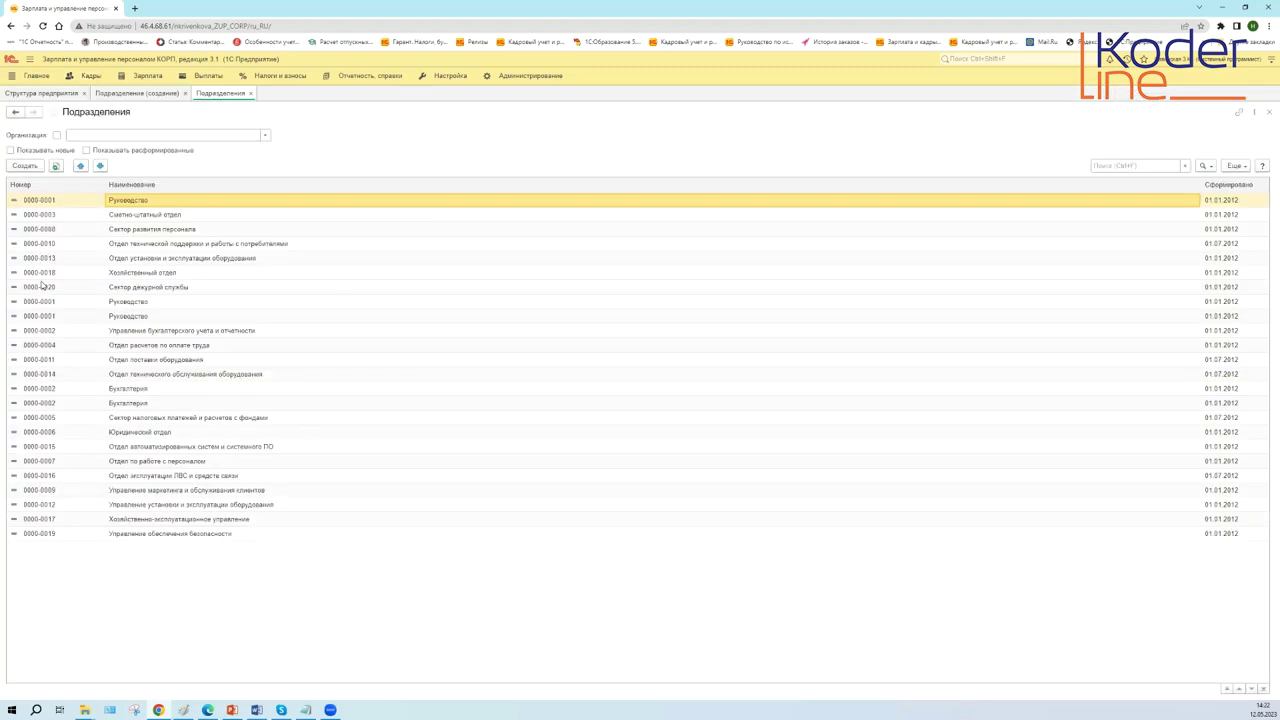
{"action": "left_click", "coordinate": [24, 166]}
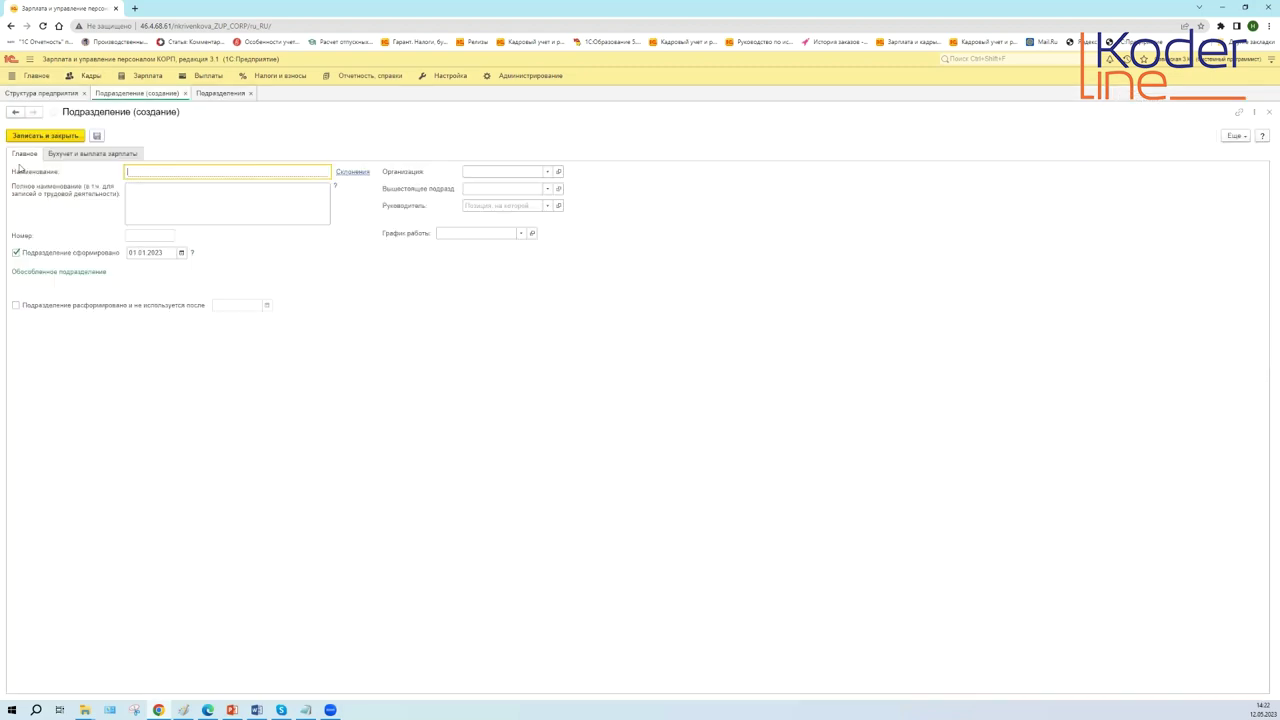
{"action": "left_click", "coordinate": [225, 95]}
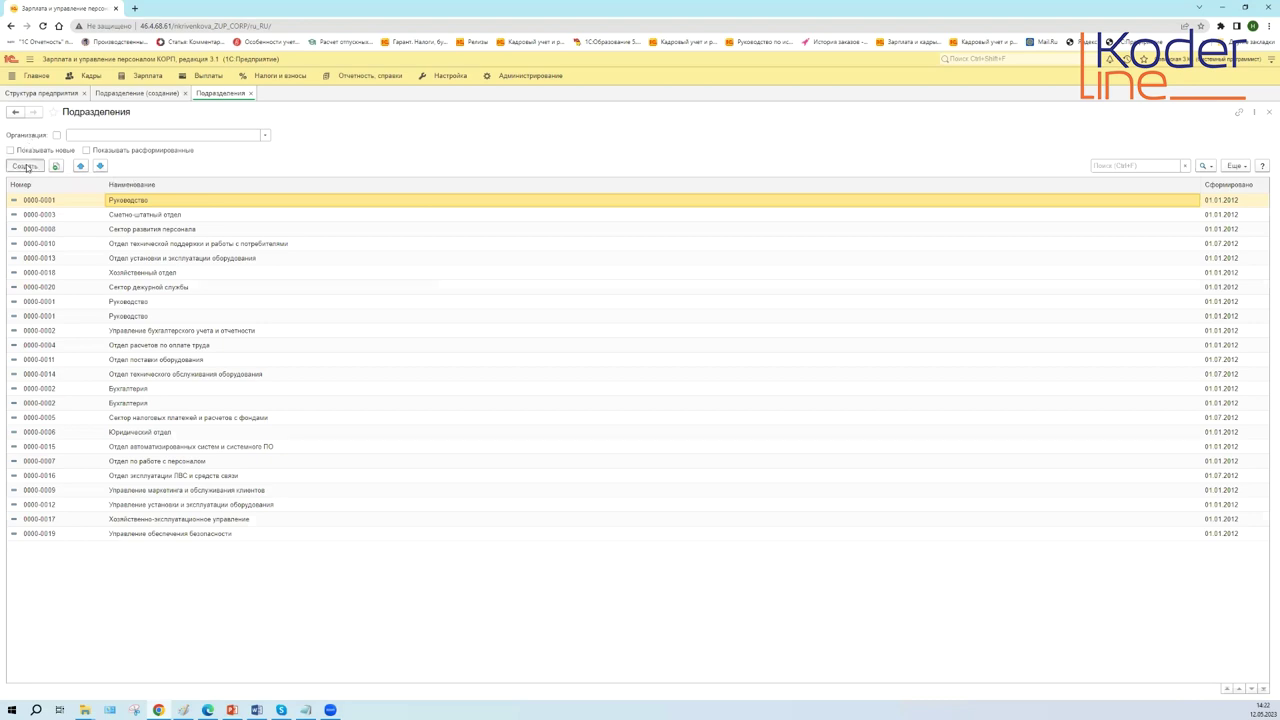
{"action": "left_click", "coordinate": [26, 166]}
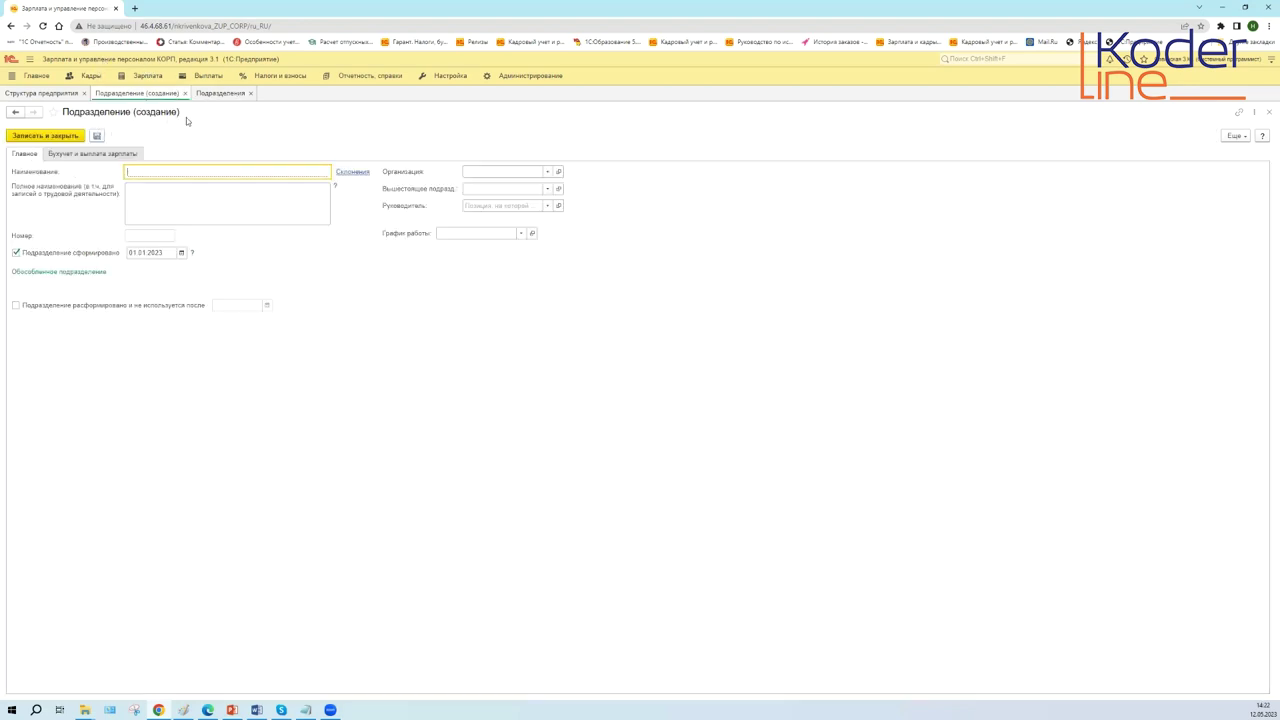
- Compare the «Структура предприятия» directory, the «Подразделения» directory and the new department form by switching between them
{"action": "left_click", "coordinate": [66, 94]}
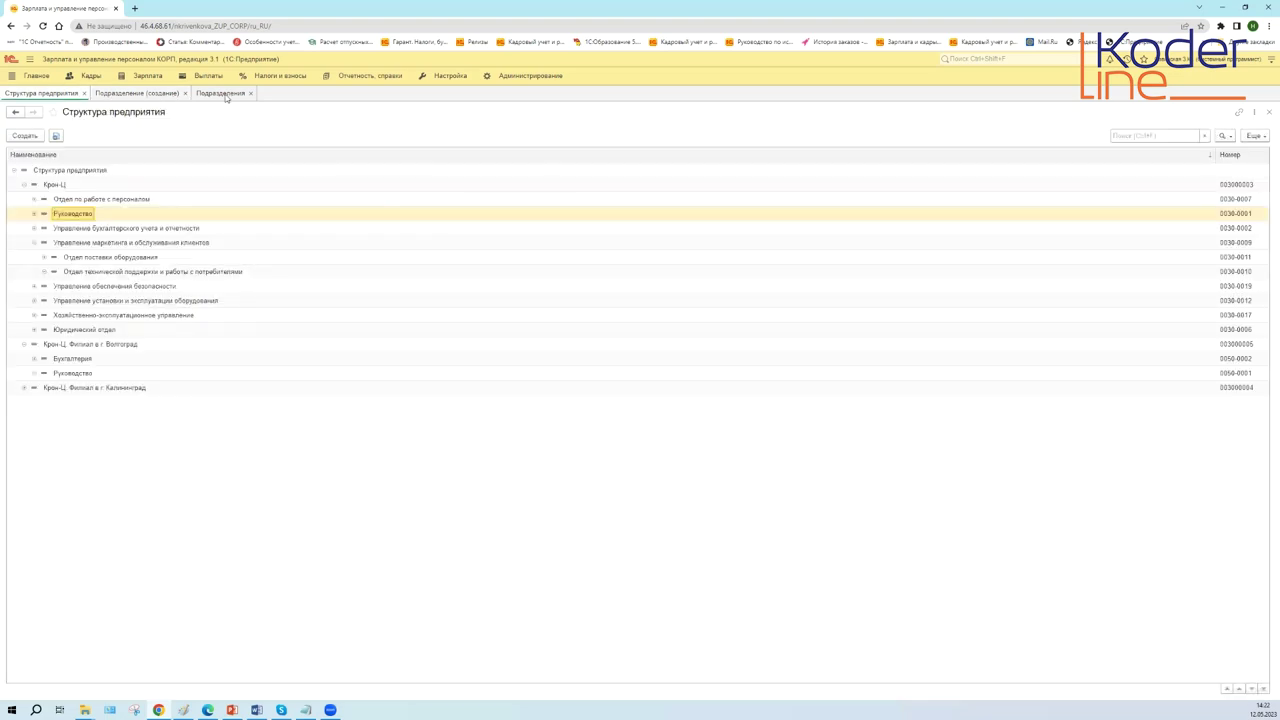
{"action": "left_click", "coordinate": [221, 93]}
{"action": "left_click", "coordinate": [46, 94]}
{"action": "left_click", "coordinate": [137, 93]}
- Close «Структура предприятия», the unsaved new department form and «Подразделения», and display the «Кадры» section's commands
{"action": "left_click", "coordinate": [85, 93]}
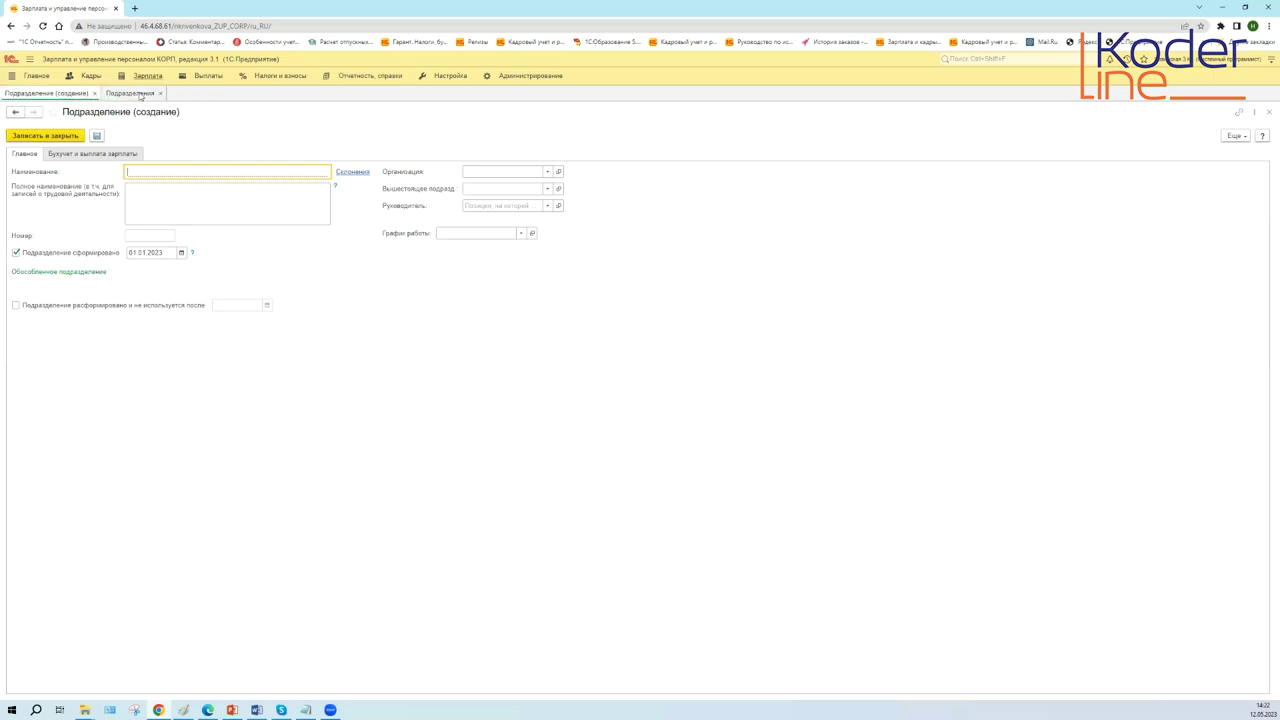
{"action": "left_click", "coordinate": [130, 93]}
{"action": "left_click", "coordinate": [94, 93]}
{"action": "left_click", "coordinate": [59, 94]}
{"action": "left_click", "coordinate": [88, 76]}
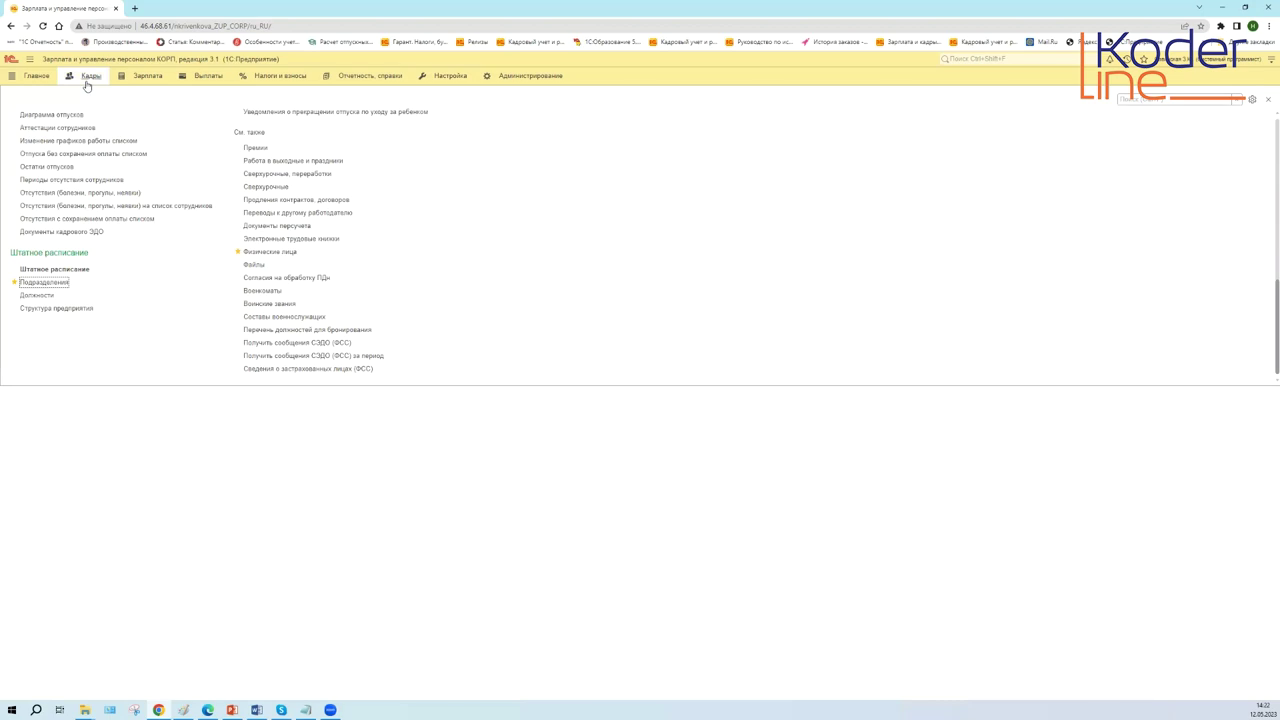
- Open the «Подразделения» directory and filter its departments by the organization «Крон-Ц»
{"action": "left_click", "coordinate": [44, 282]}
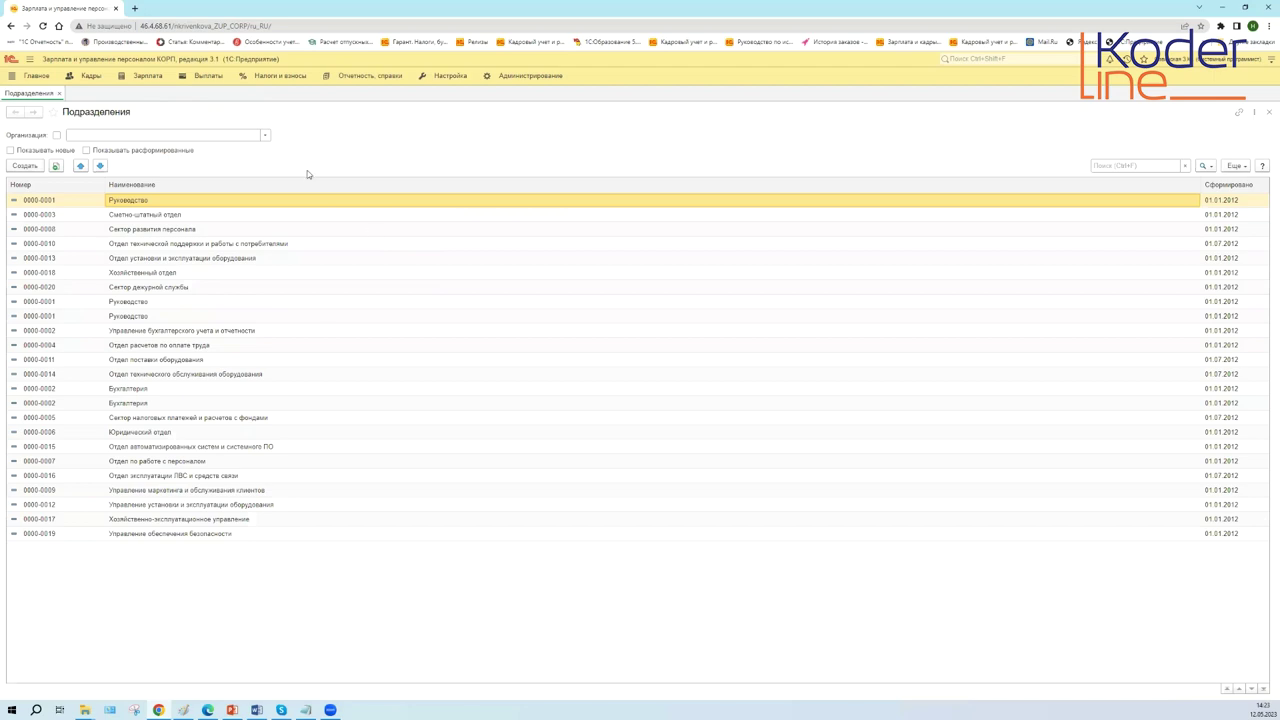
{"action": "left_click", "coordinate": [266, 135]}
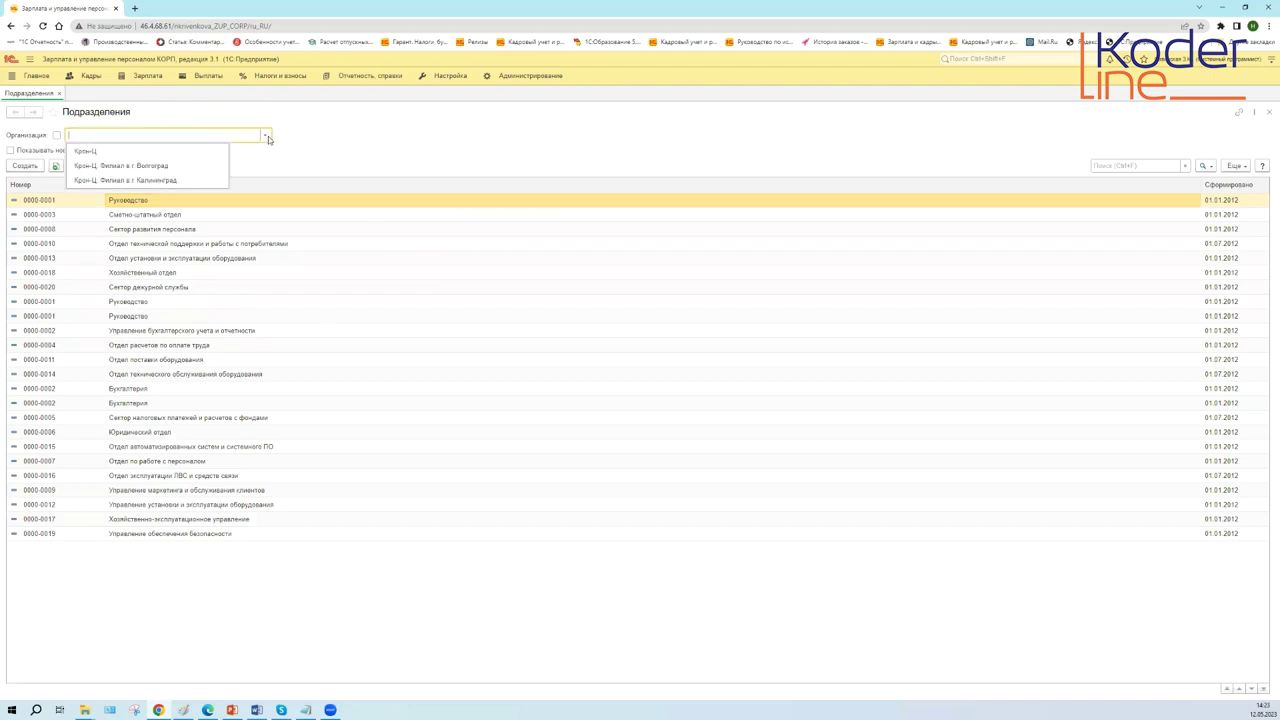
{"action": "left_click", "coordinate": [206, 148]}
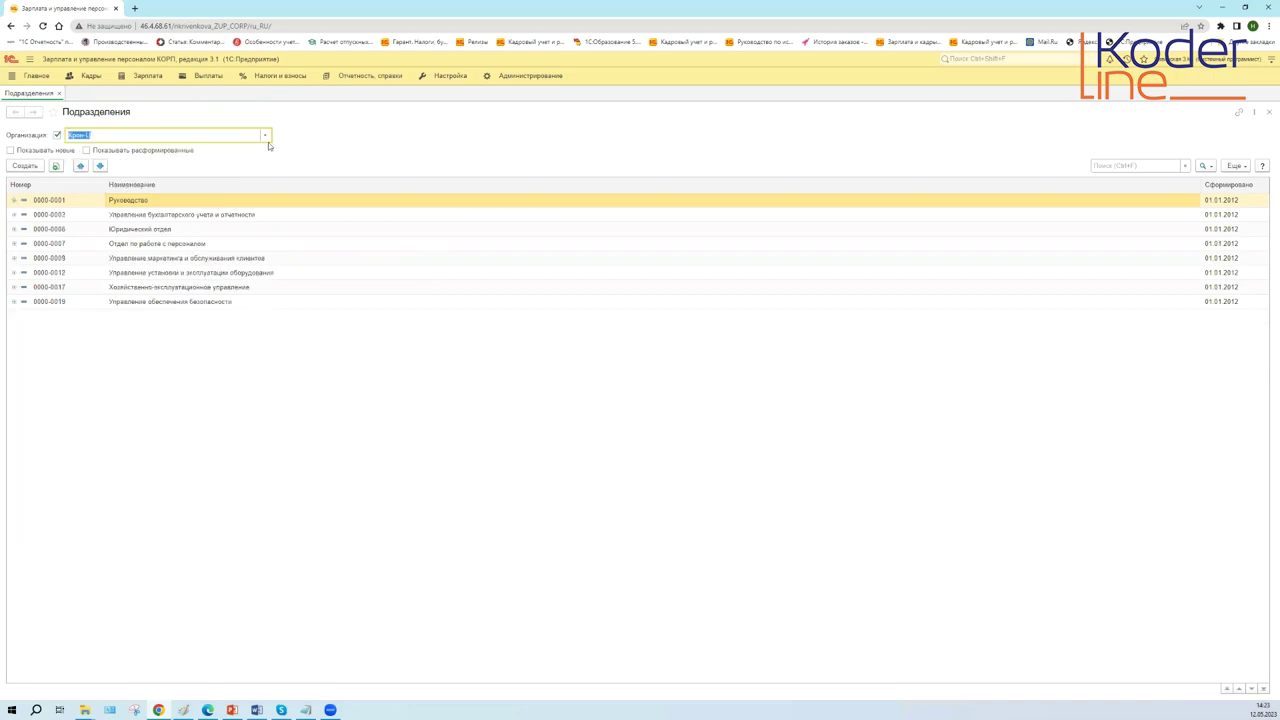
{"action": "left_click", "coordinate": [266, 137]}
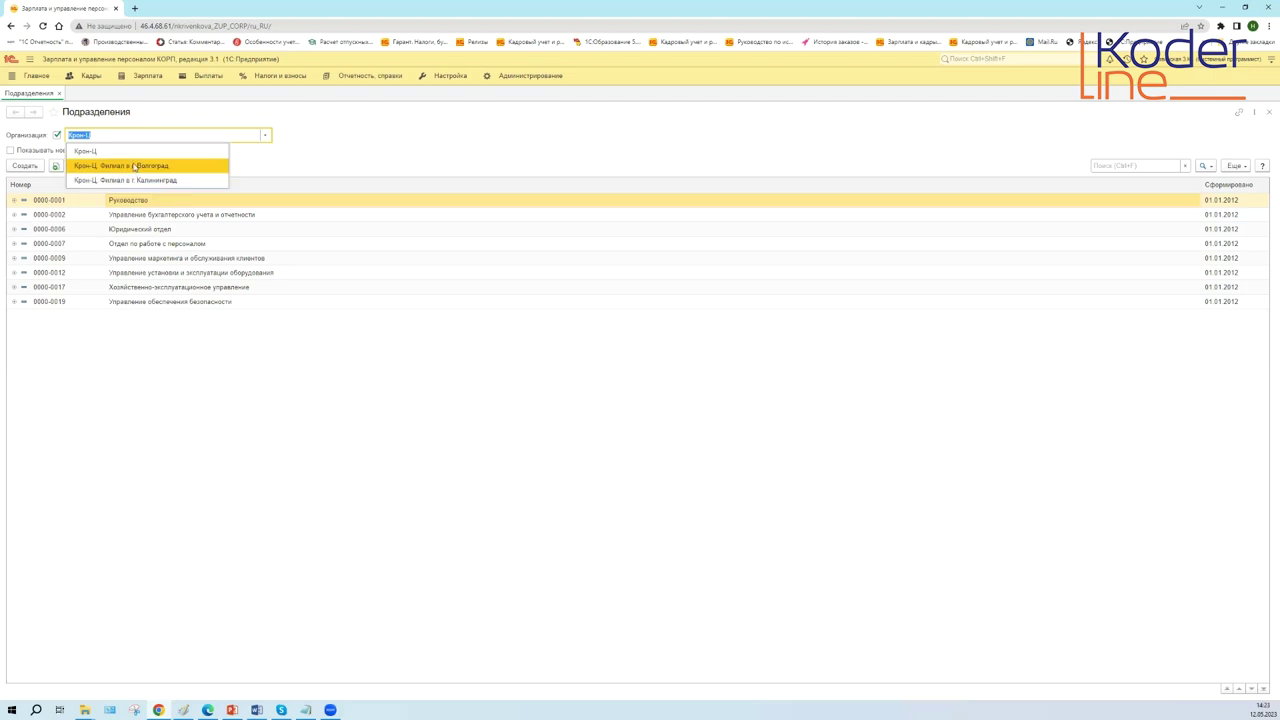
{"action": "left_click", "coordinate": [257, 176]}
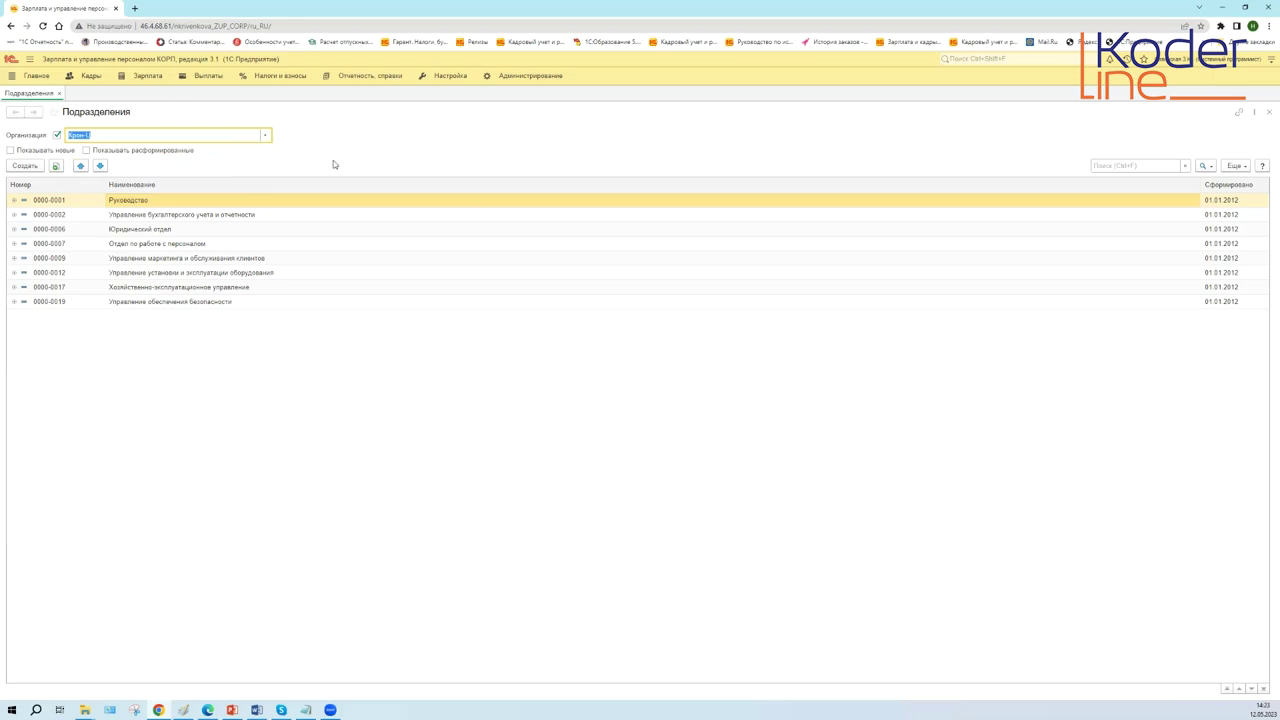
- Expand «Управление бухгалтерского учета и отчетности» in the hierarchy, and switch the departments to a flat list view
{"action": "left_click", "coordinate": [17, 201]}
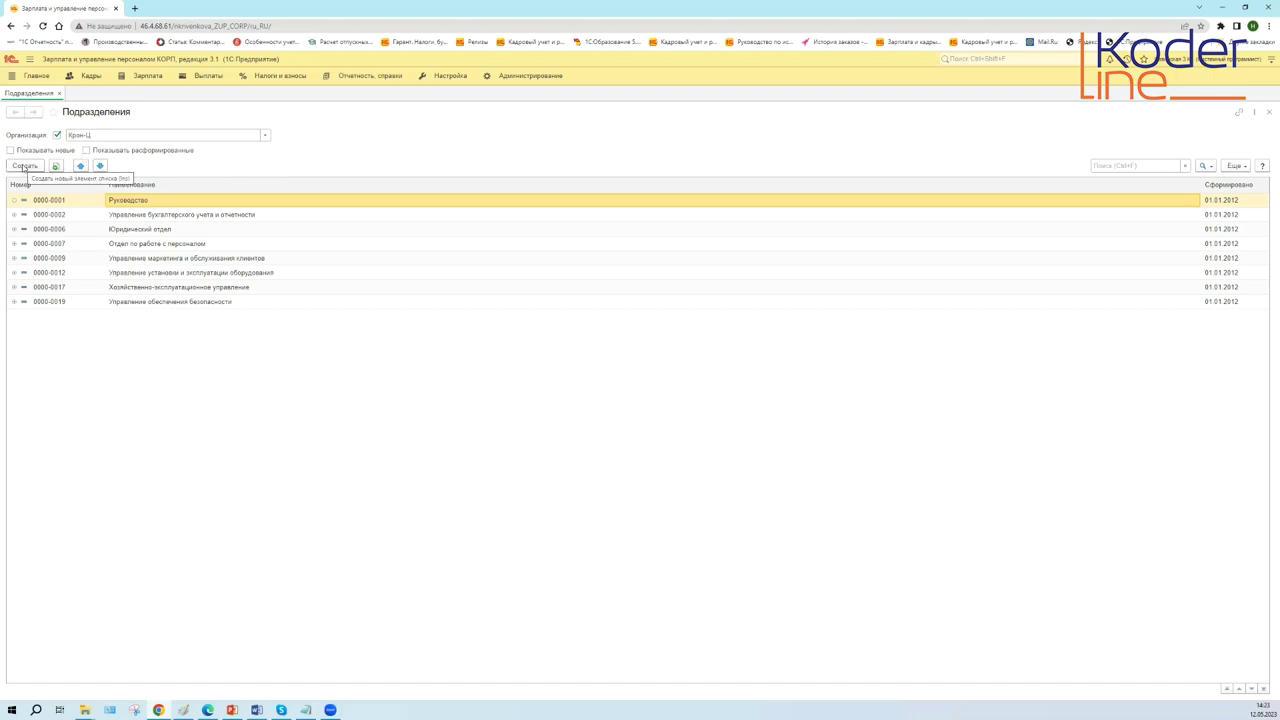
{"action": "left_click", "coordinate": [14, 214]}
{"action": "left_click", "coordinate": [1235, 165]}
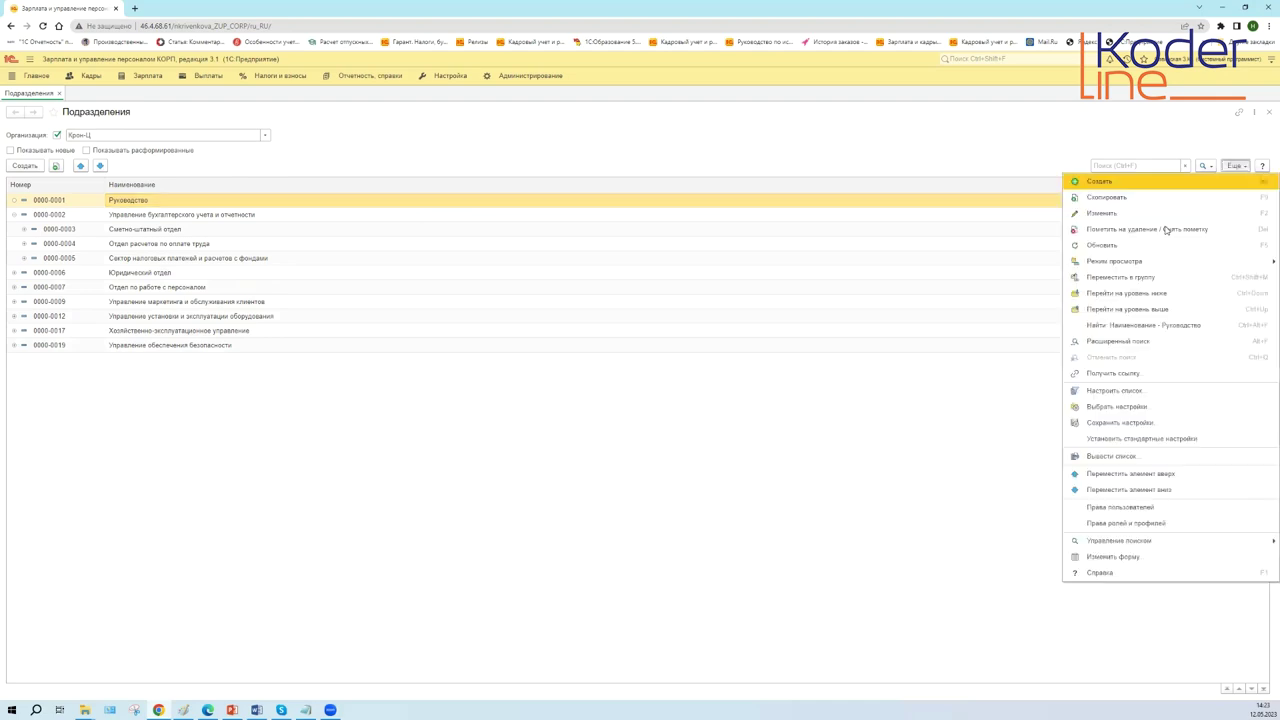
{"action": "mouse_move", "coordinate": [1138, 262]}
{"action": "left_click", "coordinate": [991, 273]}
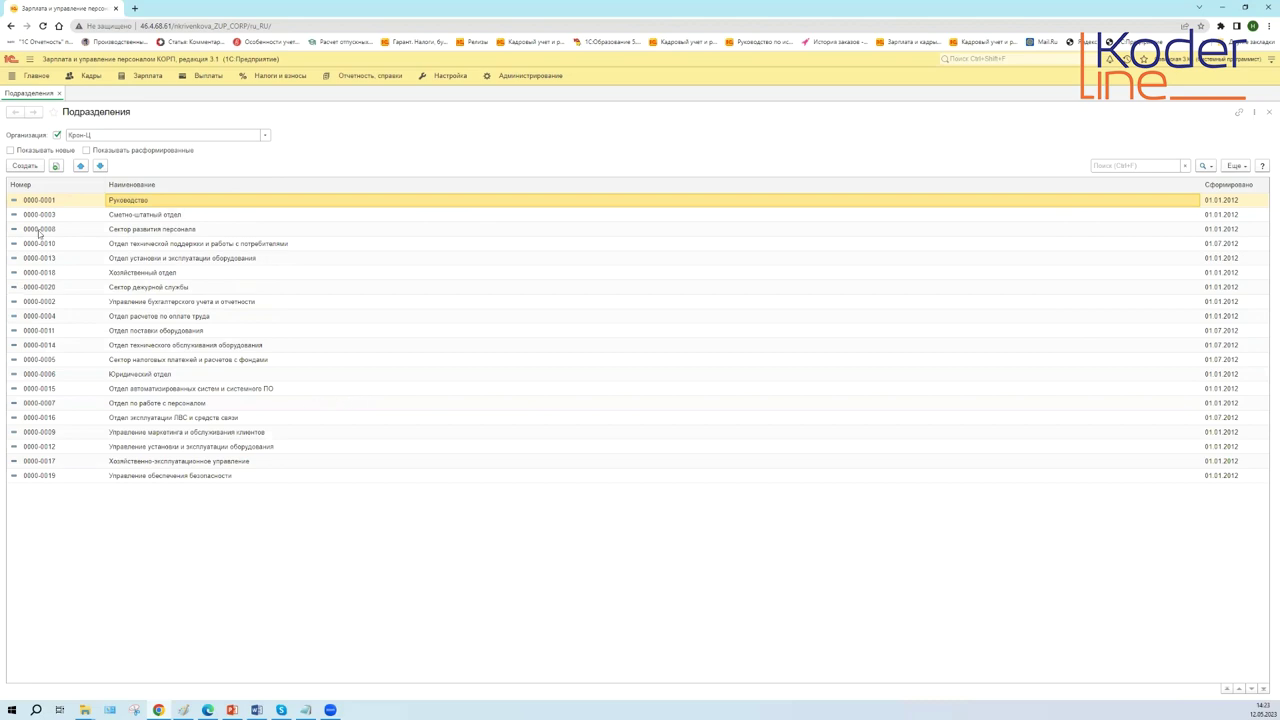
- Create a new department in «Крон-Ц» with the name «Бухгалтерия», leaving its full name blank
{"action": "left_click", "coordinate": [24, 166]}
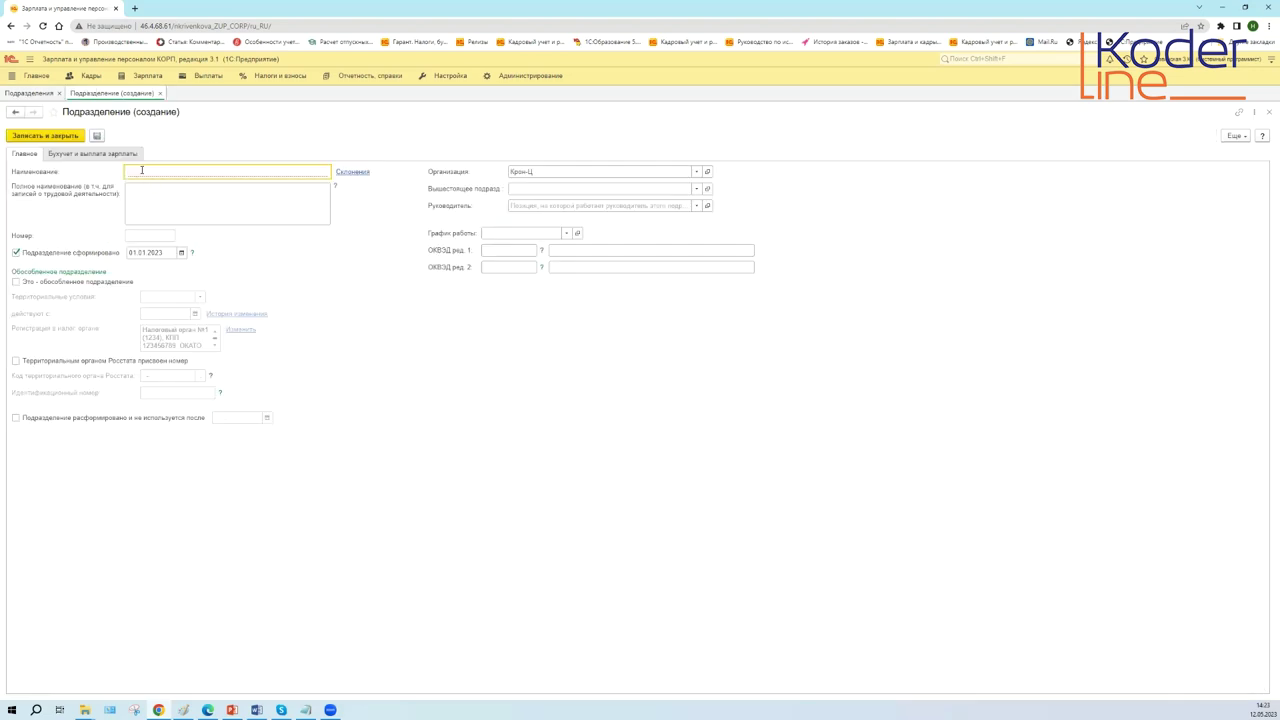
{"action": "type", "text": "Бухгалтерия"}
{"action": "left_click", "coordinate": [196, 190]}
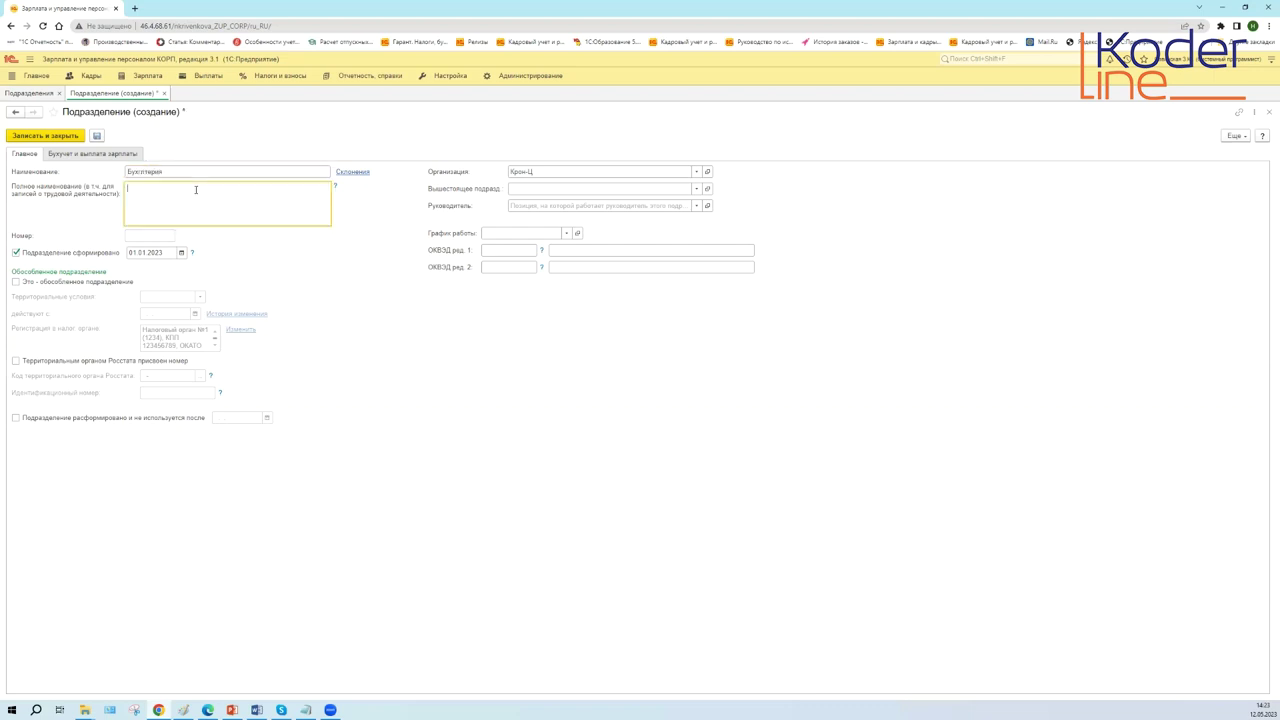
- Set the department's formation date («Подразделение сформировано») to 12.05.2023
{"action": "left_click", "coordinate": [163, 252]}
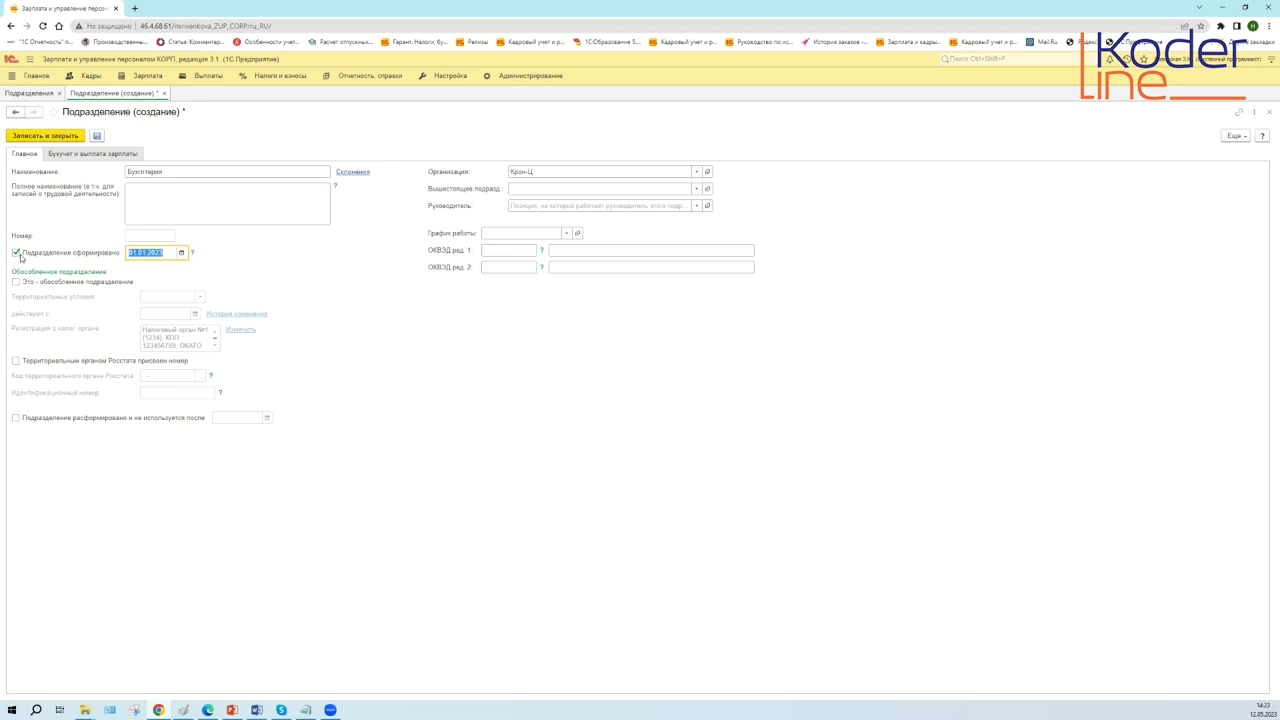
{"action": "left_click", "coordinate": [181, 253]}
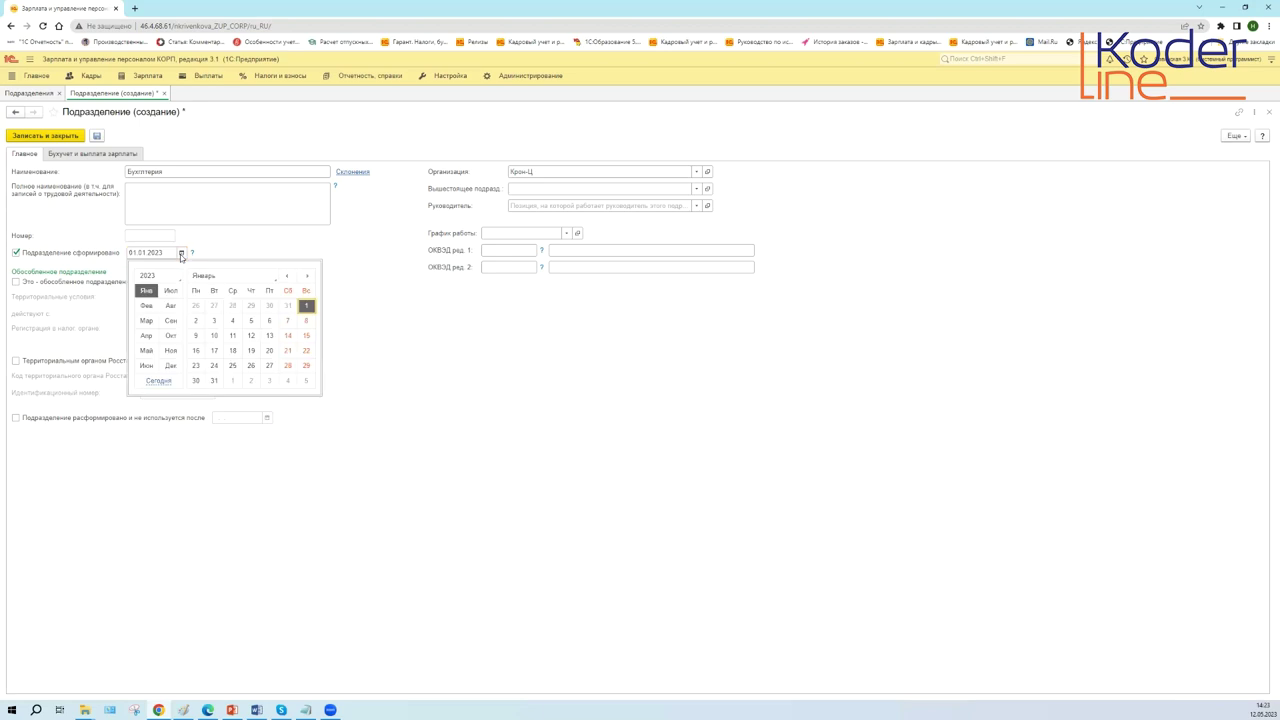
{"action": "left_click", "coordinate": [146, 350]}
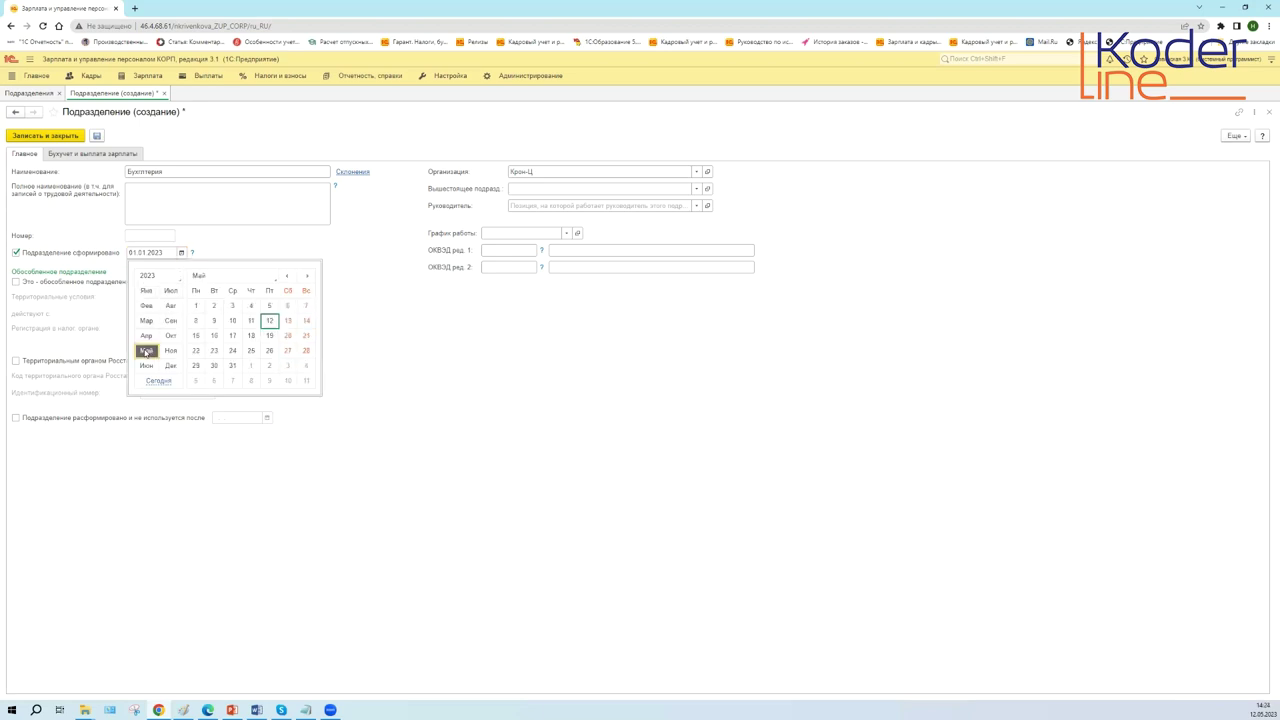
{"action": "left_click", "coordinate": [270, 322]}
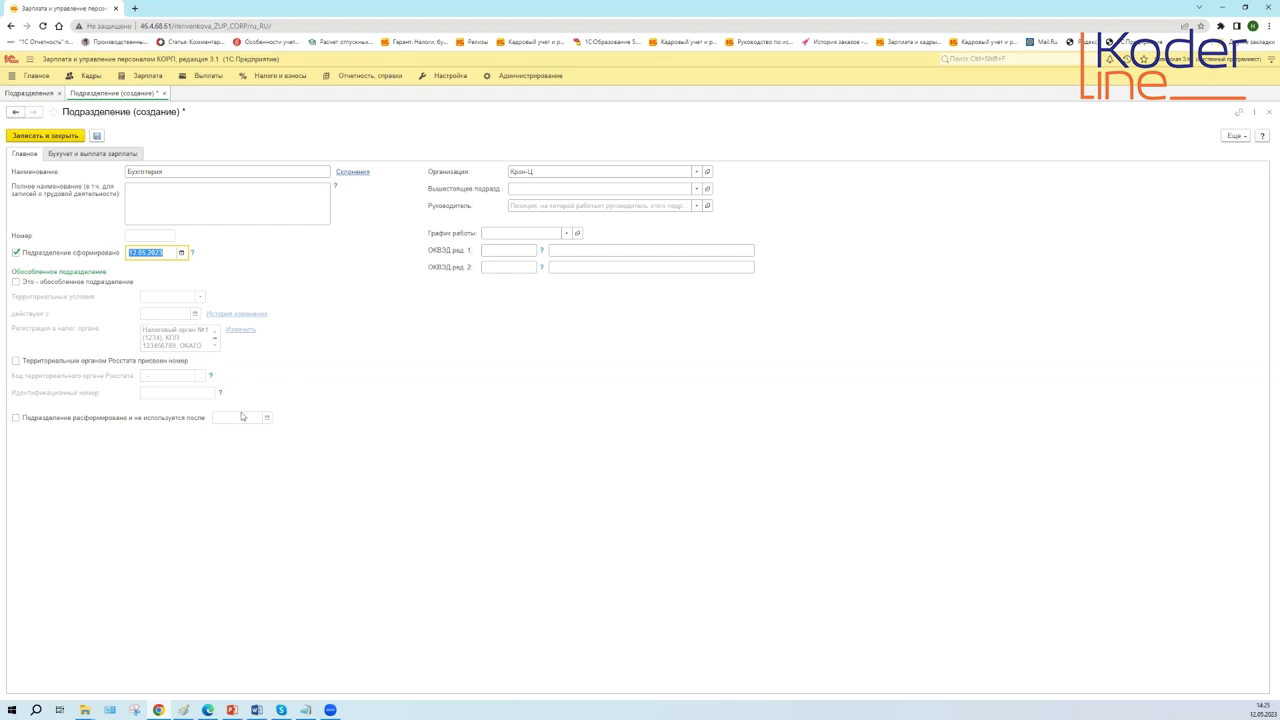
- Try marking the department as disbanded, view the choice of end date, and clear the mark
{"action": "left_click", "coordinate": [16, 418]}
{"action": "left_click", "coordinate": [267, 418]}
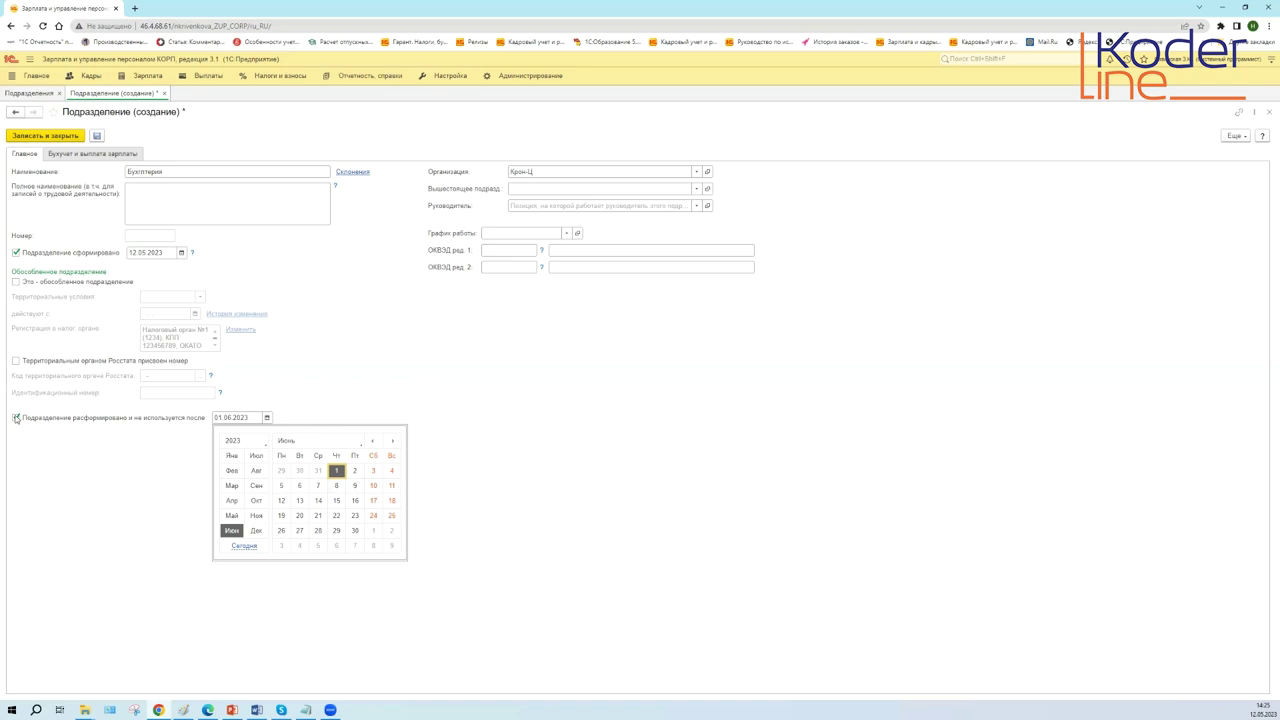
{"action": "left_click", "coordinate": [17, 420]}
{"action": "left_click", "coordinate": [16, 418]}
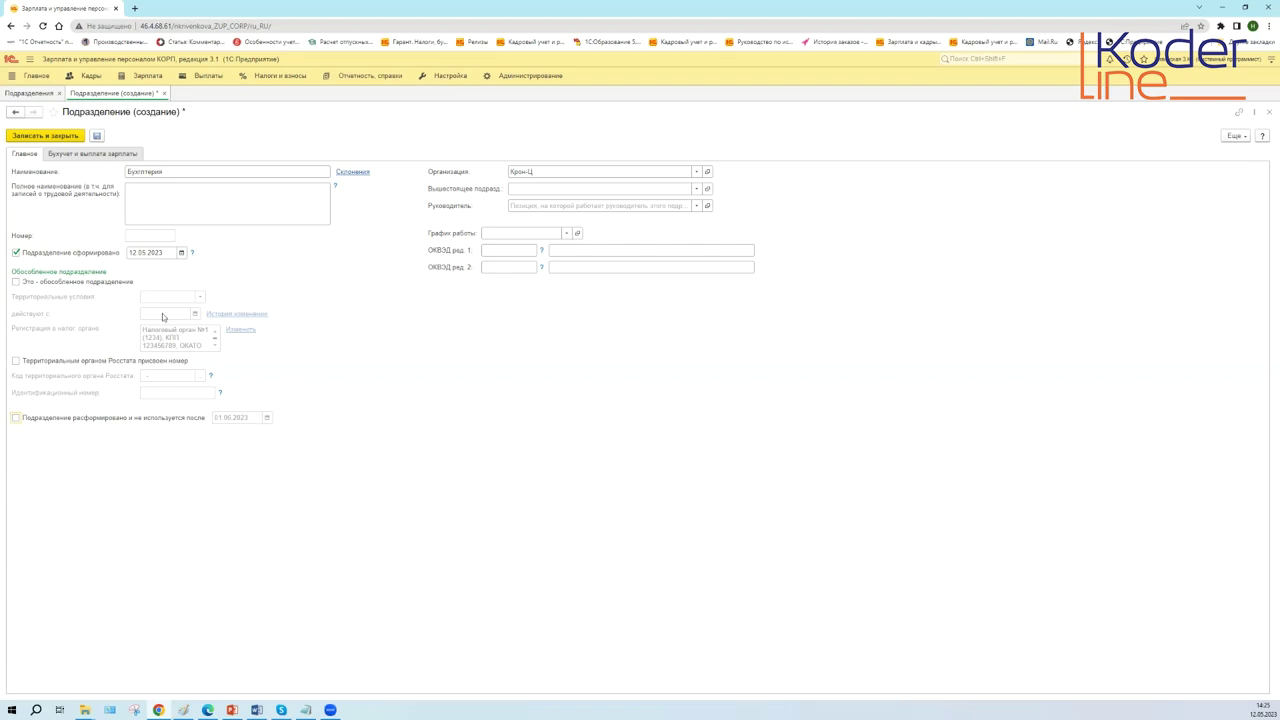
- Set the new department's parent («Вышестоящее подразд.») to «Руководство», chosen from the full list of «Крон-Ц» departments
{"action": "left_click", "coordinate": [520, 190]}
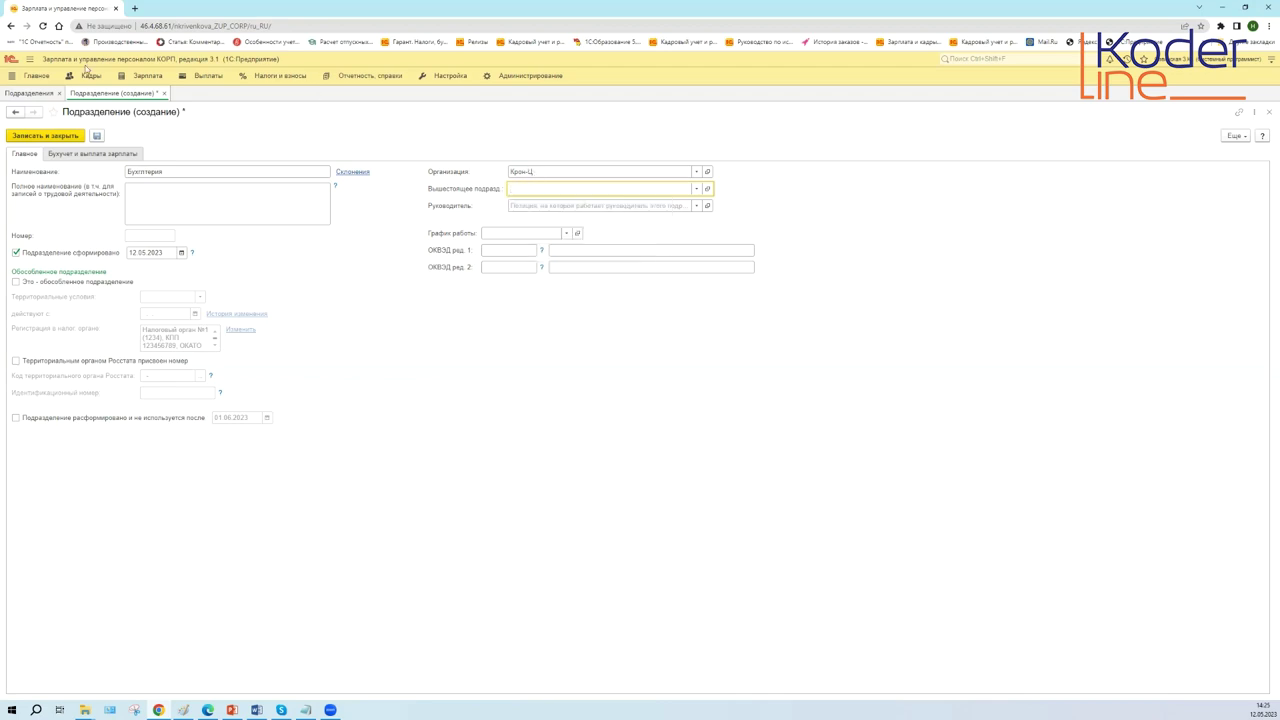
{"action": "left_click", "coordinate": [46, 94]}
{"action": "left_click", "coordinate": [77, 137]}
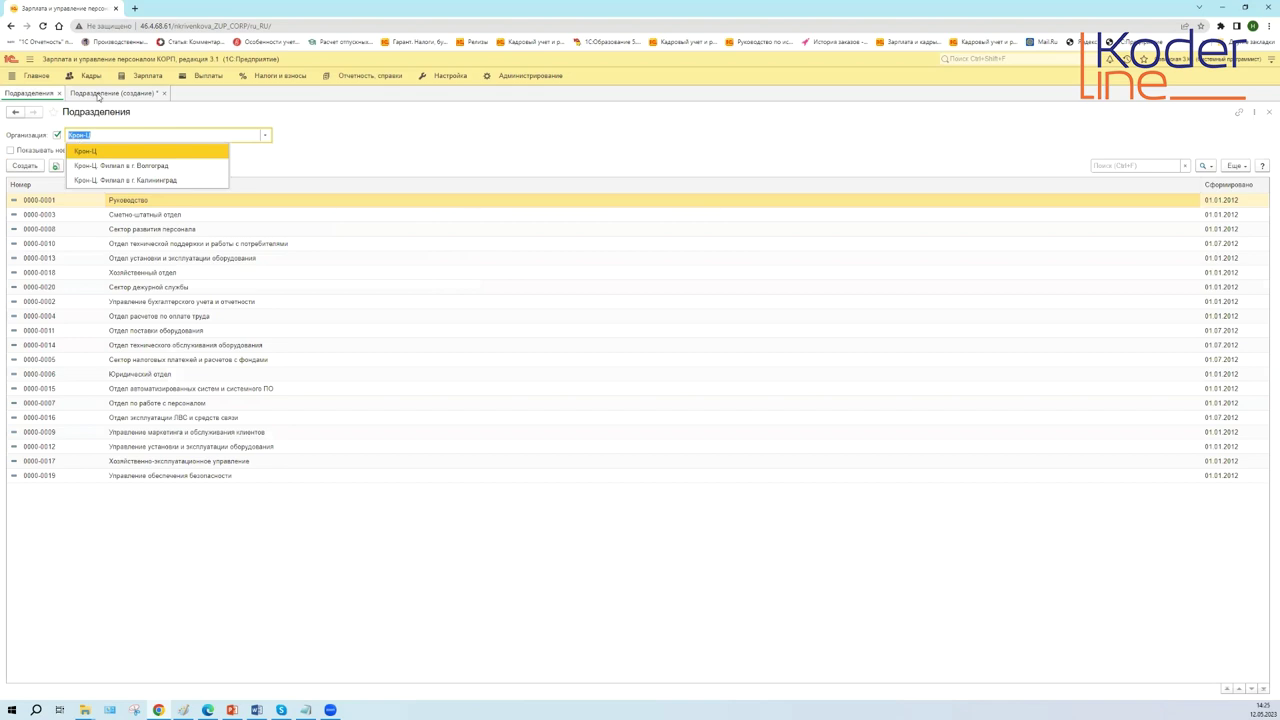
{"action": "left_click", "coordinate": [98, 94]}
{"action": "left_click", "coordinate": [98, 94]}
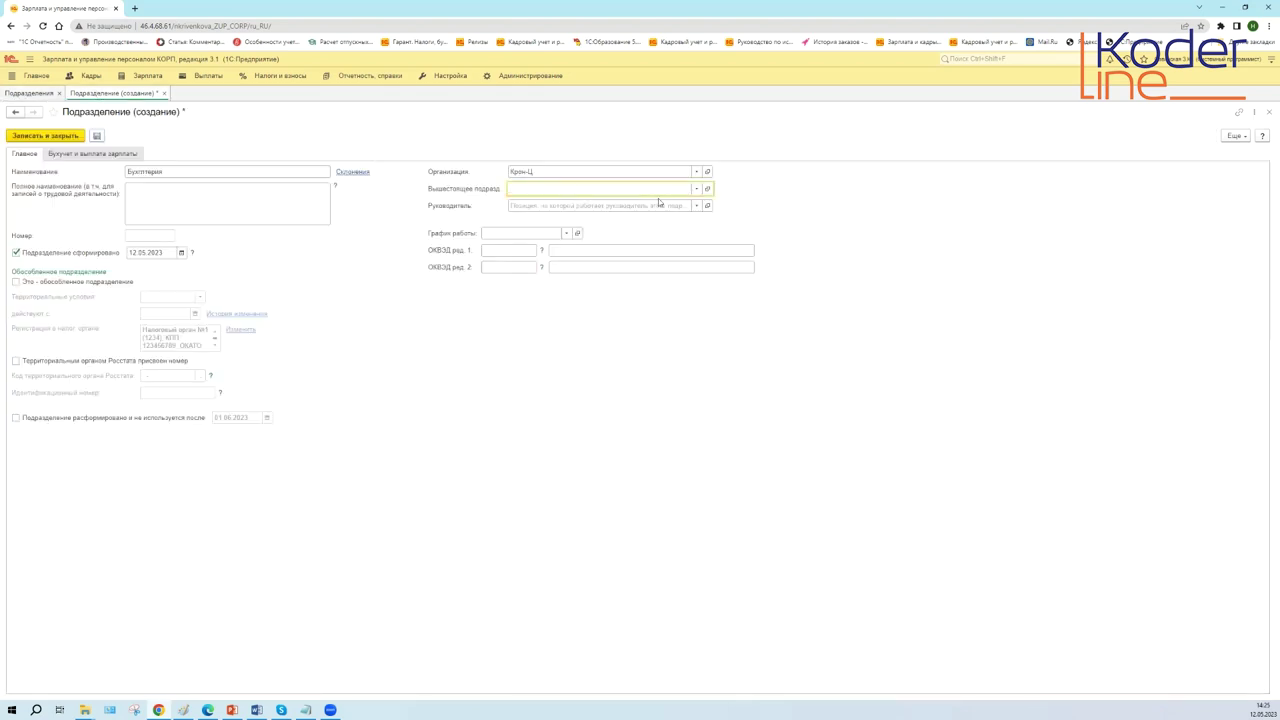
{"action": "left_click", "coordinate": [697, 188]}
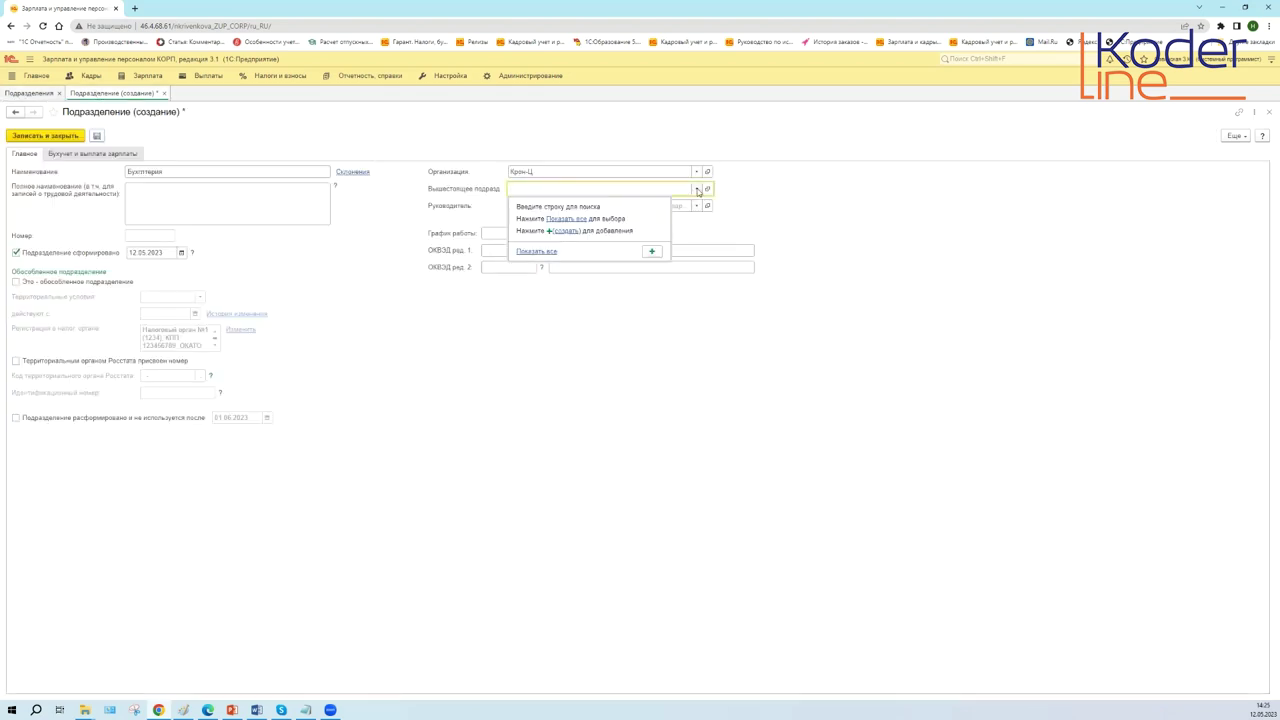
{"action": "left_click", "coordinate": [548, 253]}
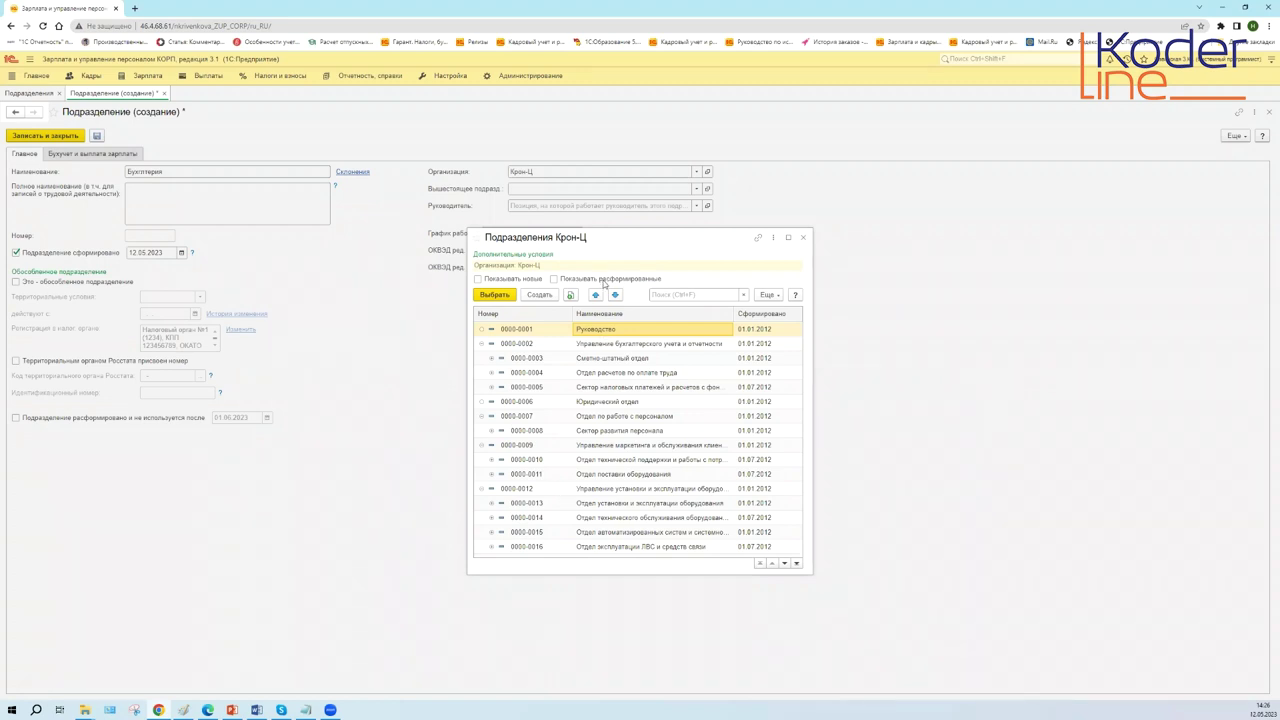
{"action": "left_click", "coordinate": [605, 375]}
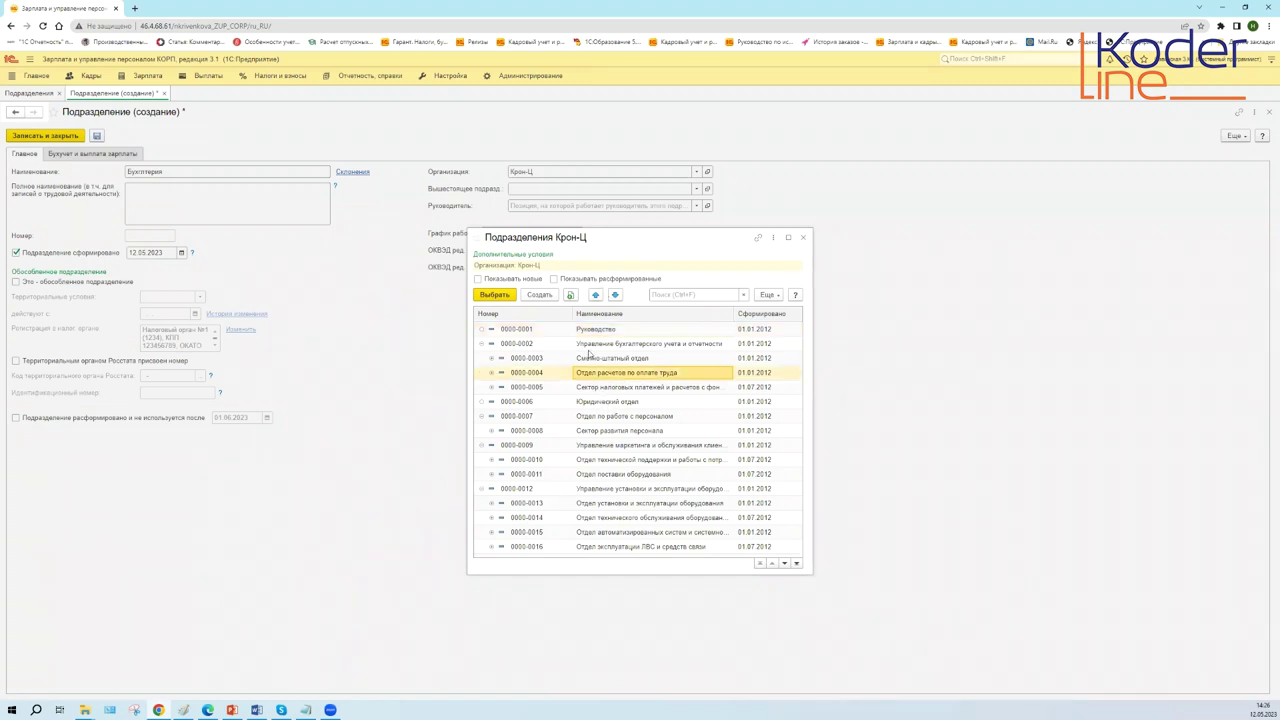
{"action": "left_click", "coordinate": [586, 332]}
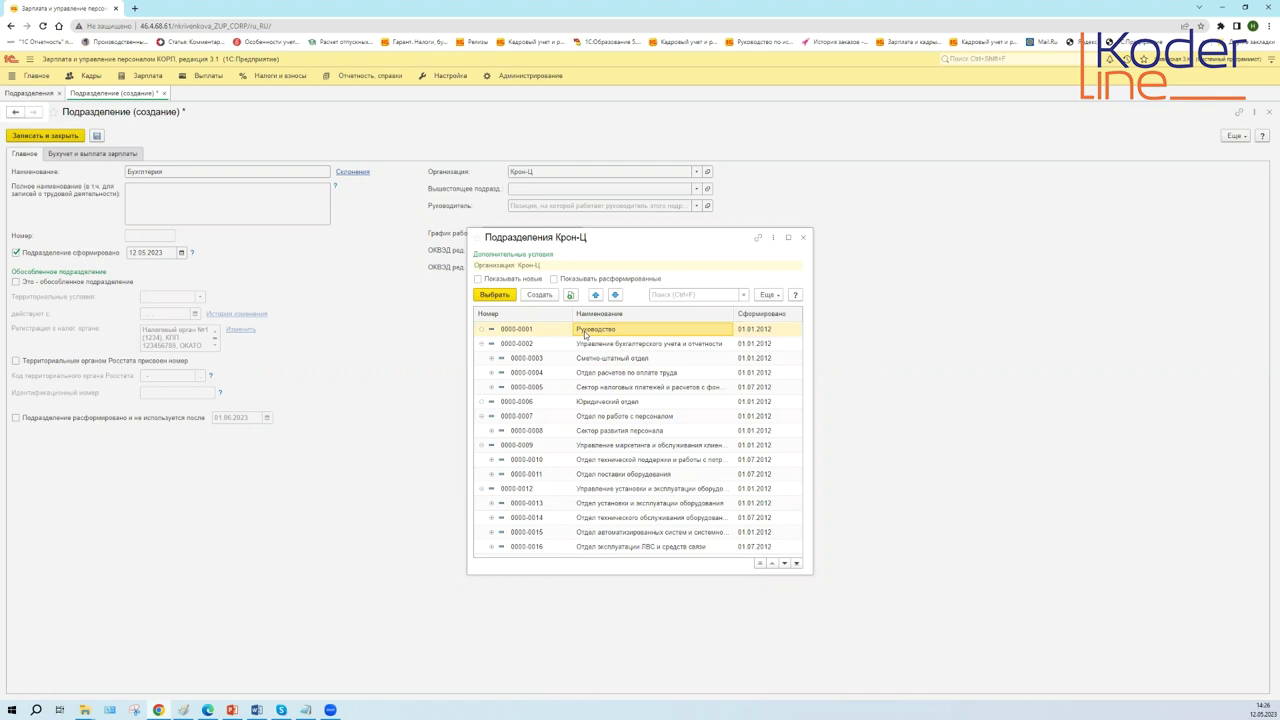
{"action": "left_click", "coordinate": [497, 295]}
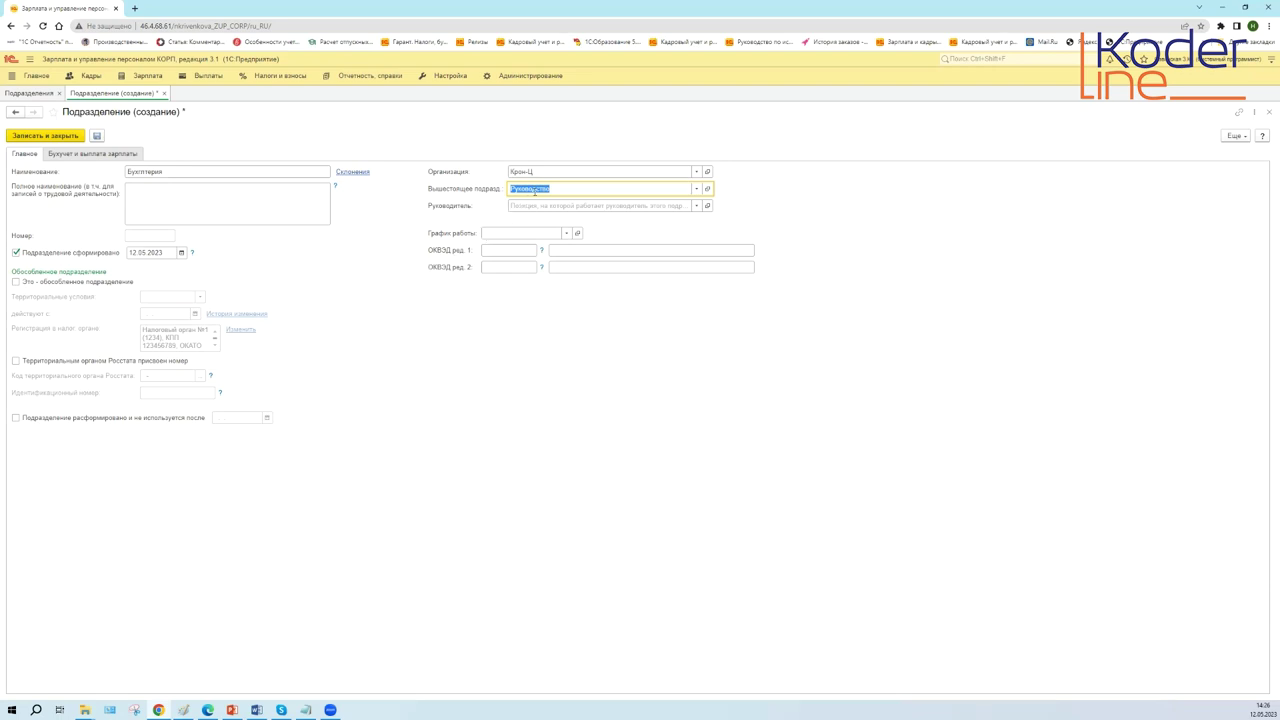
- Review the new department's name, its «График работы» field and its «Бухучет и выплата зарплаты» settings
{"action": "double_click", "coordinate": [194, 168]}
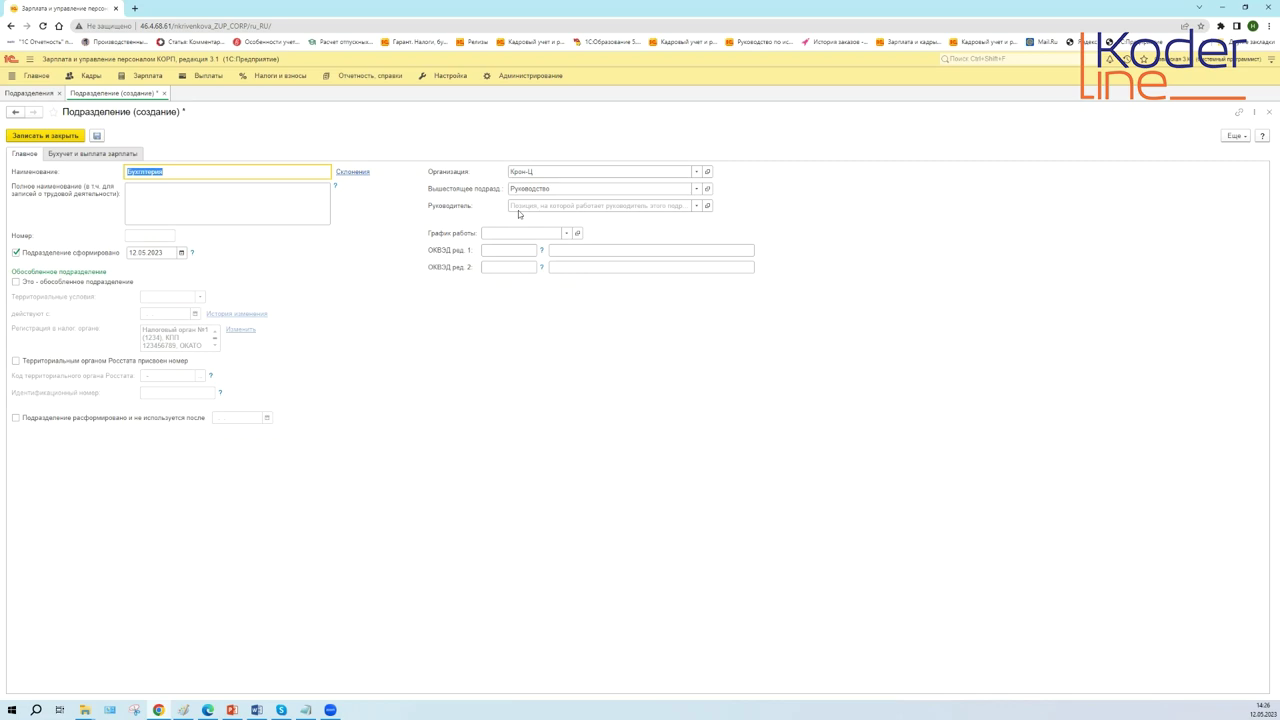
{"action": "left_click", "coordinate": [567, 232]}
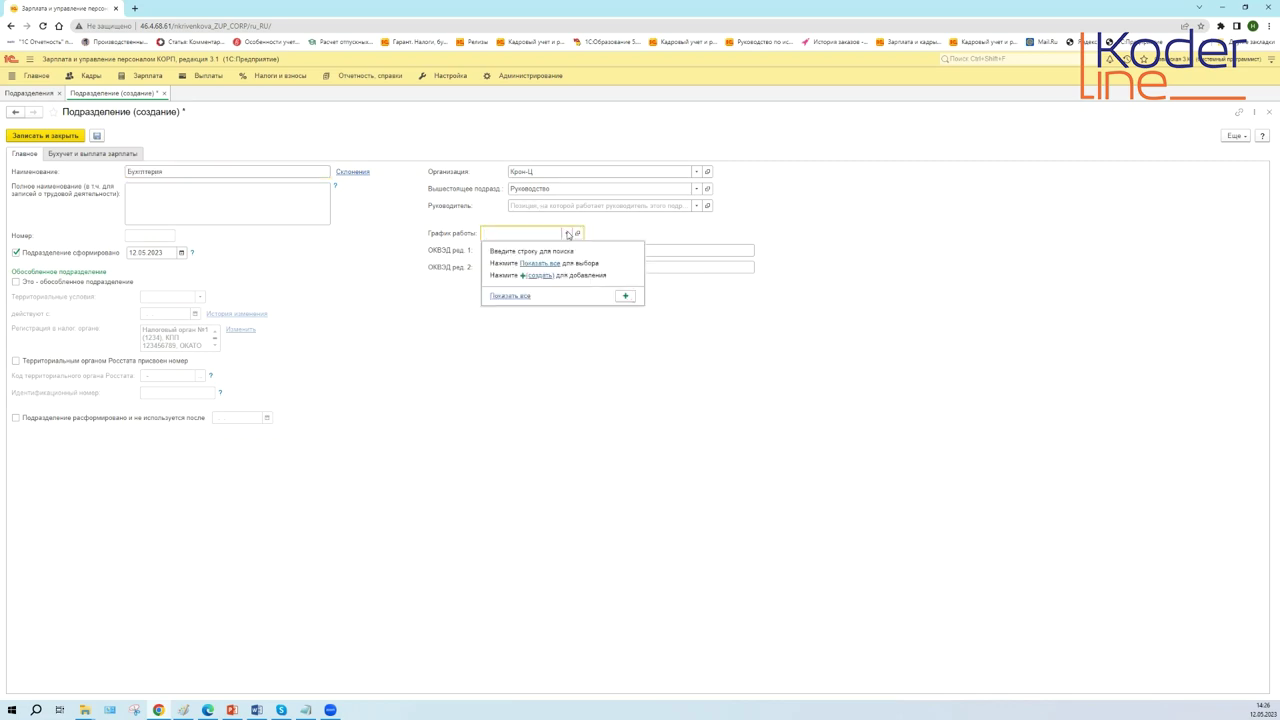
{"action": "left_click", "coordinate": [543, 232]}
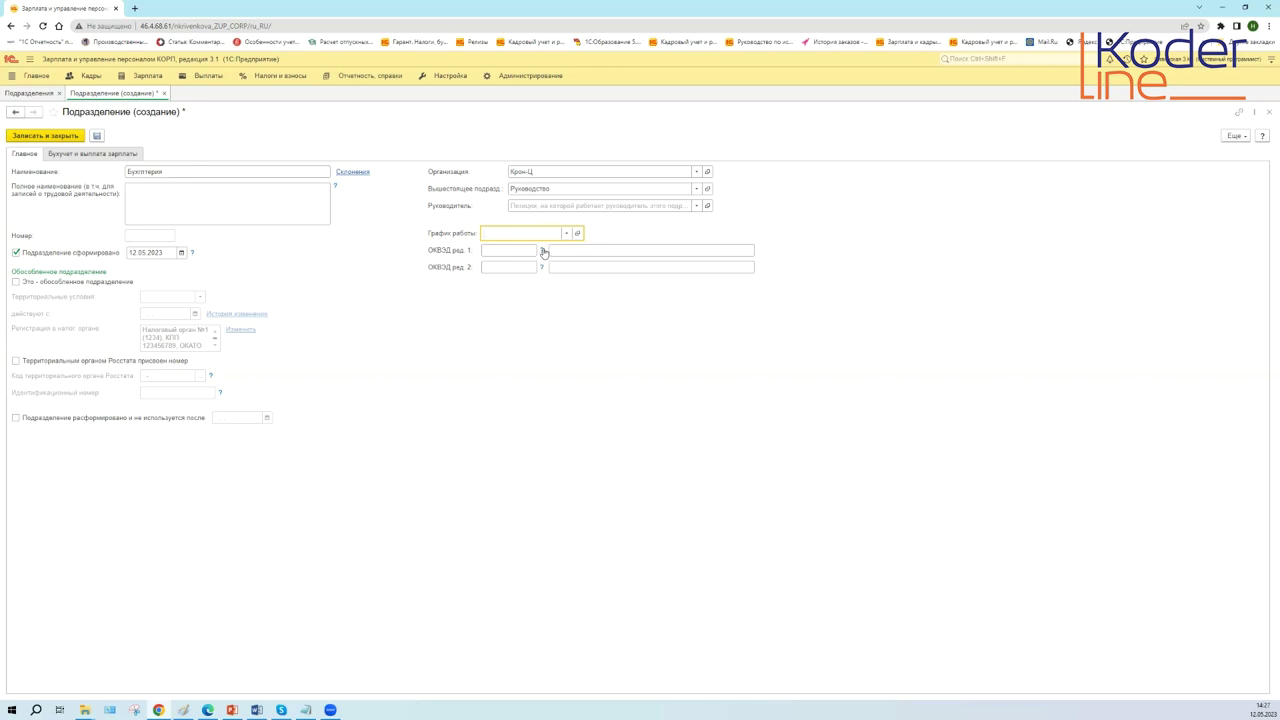
{"action": "left_click", "coordinate": [60, 155]}
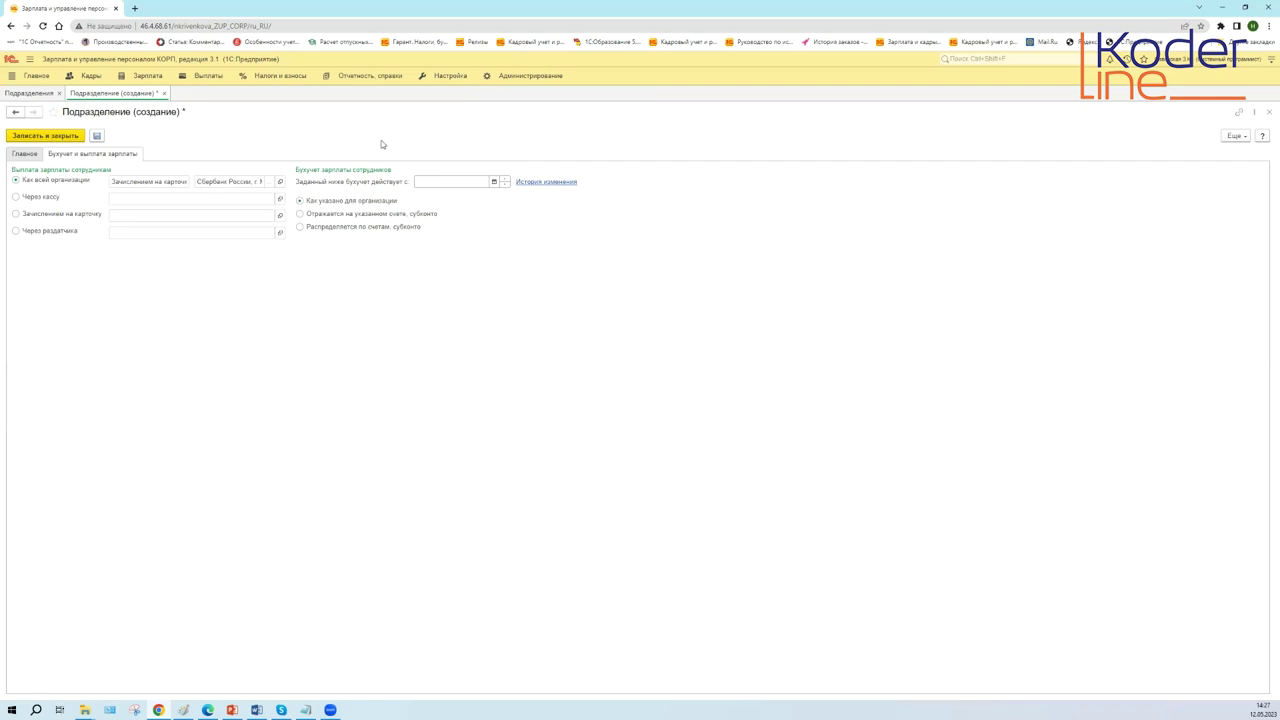
- Open the «Бухучет и выплата зарплаты» settings of the organization «Крон-Ц» from its accounting policy and other settings
{"action": "left_click", "coordinate": [450, 77]}
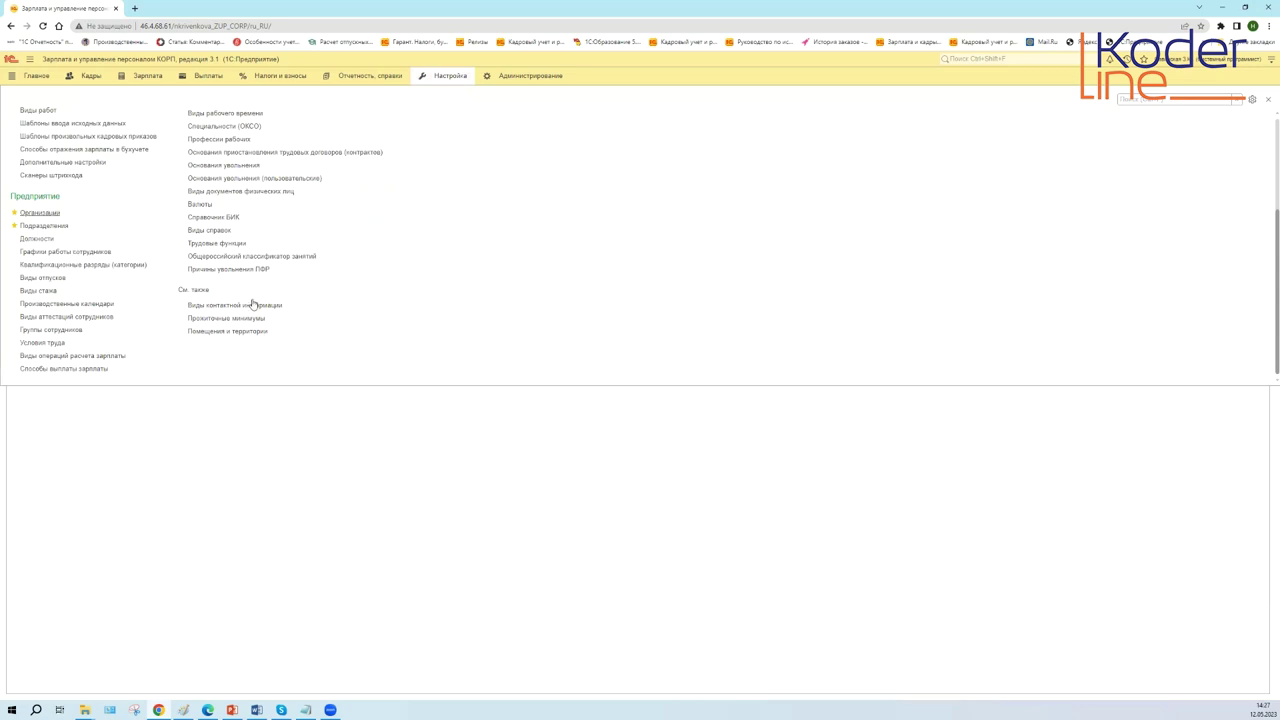
{"action": "left_click", "coordinate": [58, 213]}
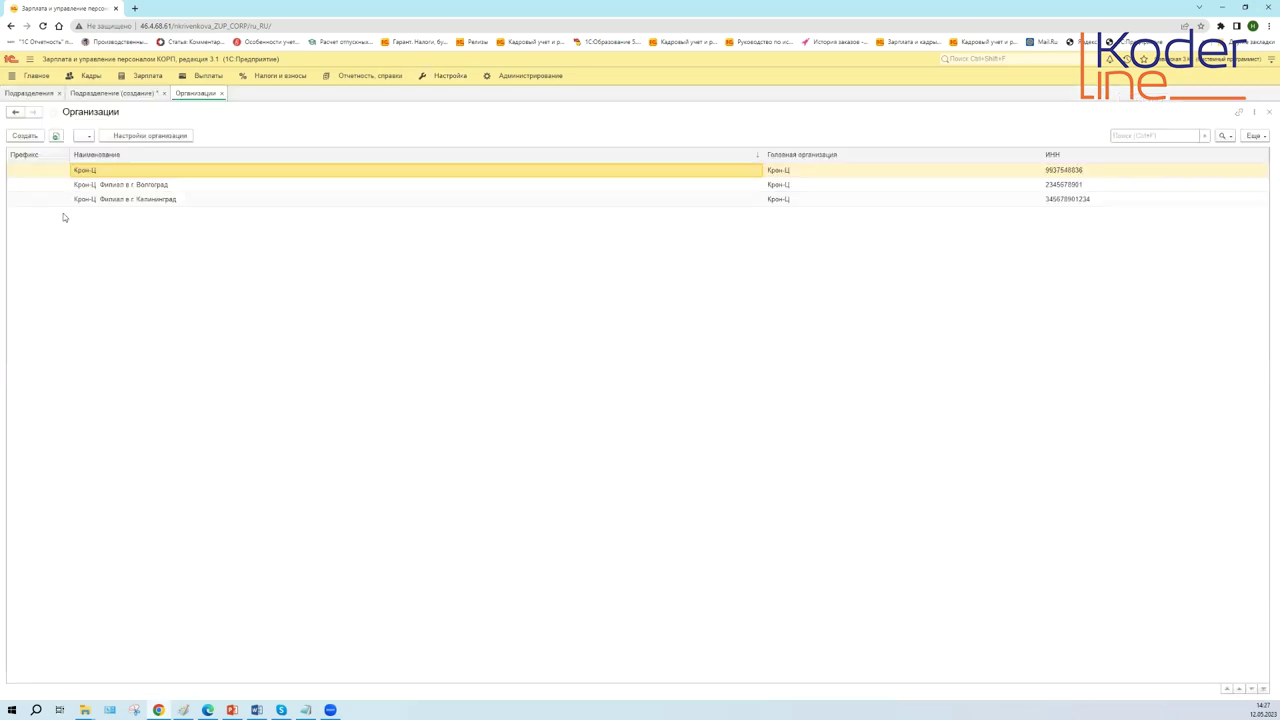
{"action": "double_click", "coordinate": [99, 172]}
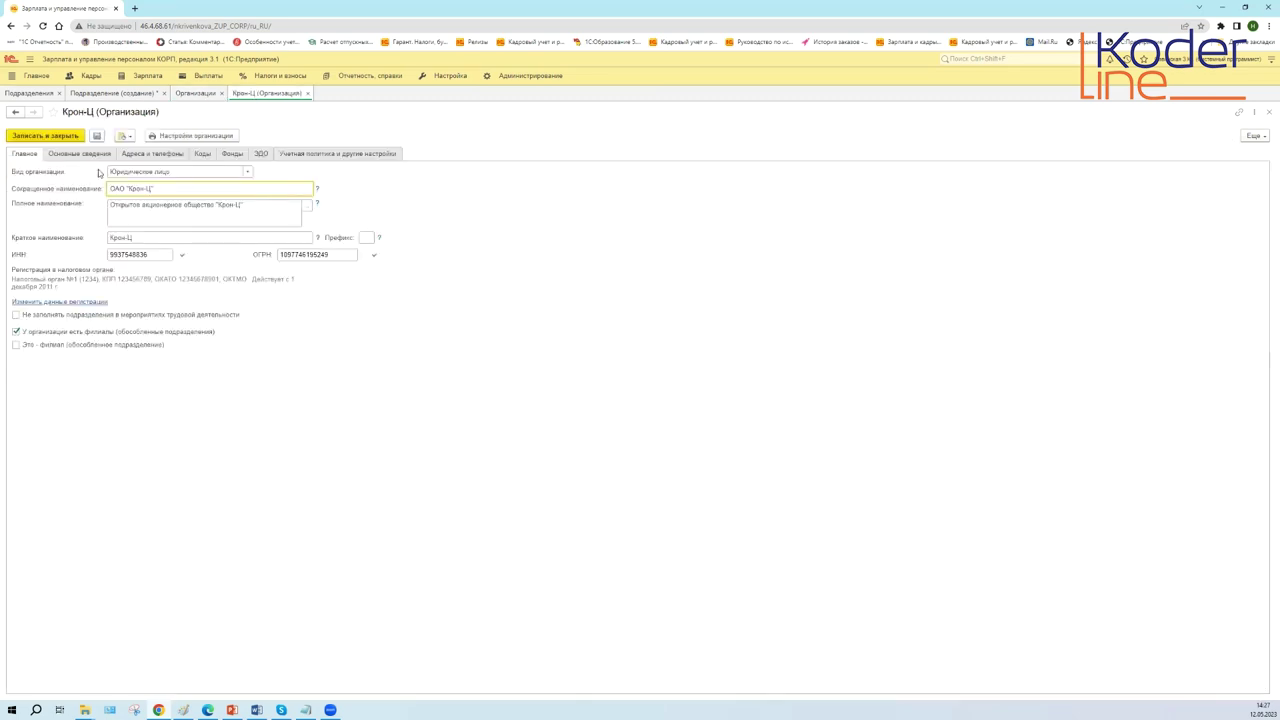
{"action": "left_click", "coordinate": [360, 155]}
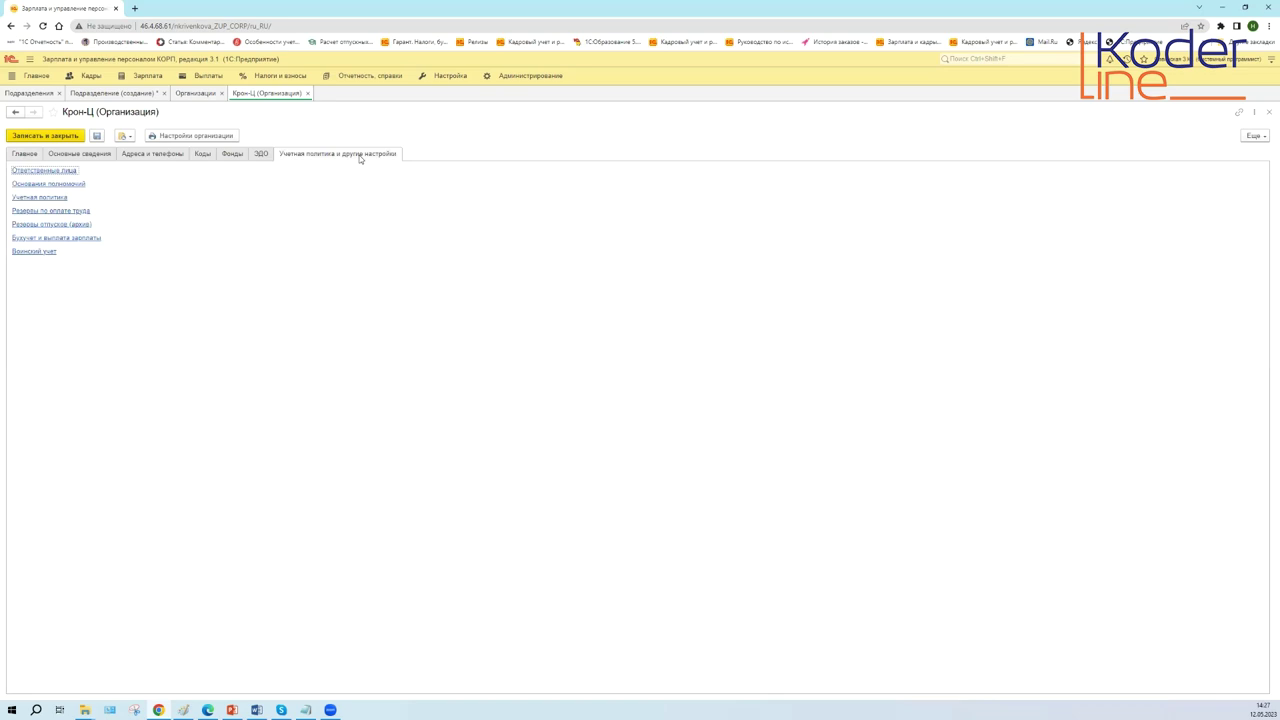
{"action": "left_click", "coordinate": [95, 240]}
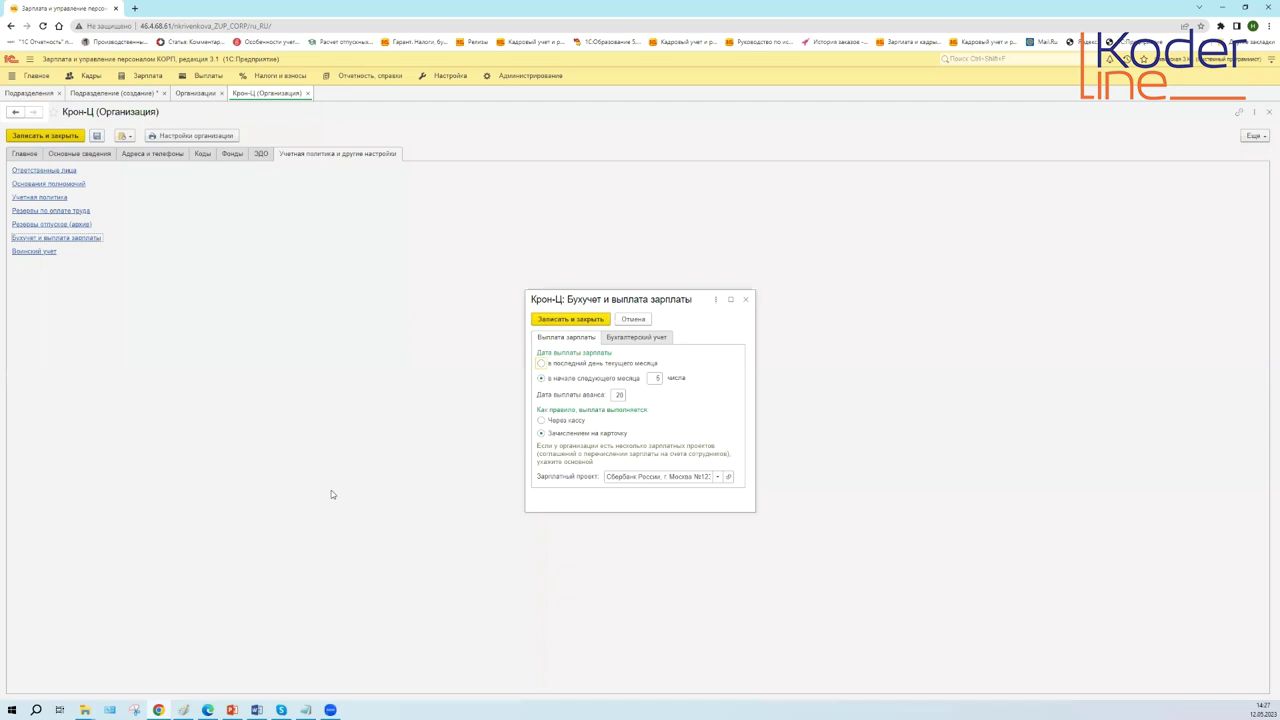
- View the choices for the organization's «Зарплатный проект», close the organization's settings, and return to the new department
{"action": "left_click", "coordinate": [673, 477]}
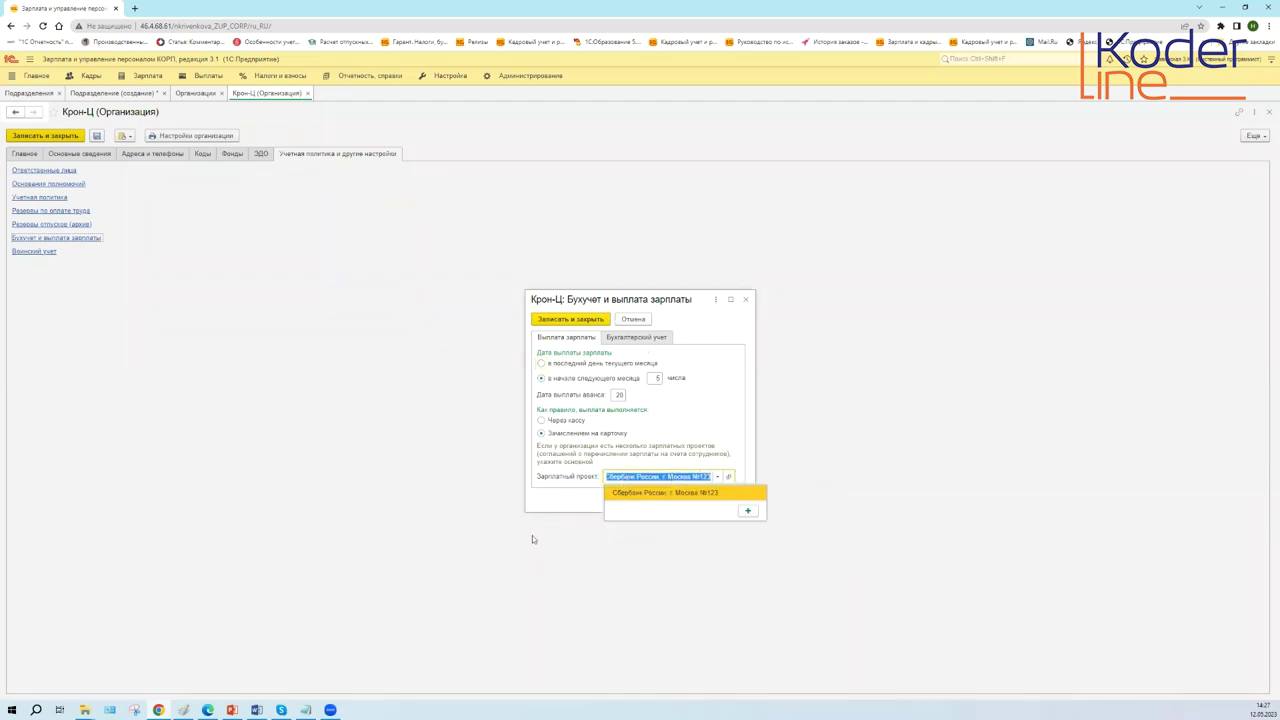
{"action": "left_click", "coordinate": [636, 337]}
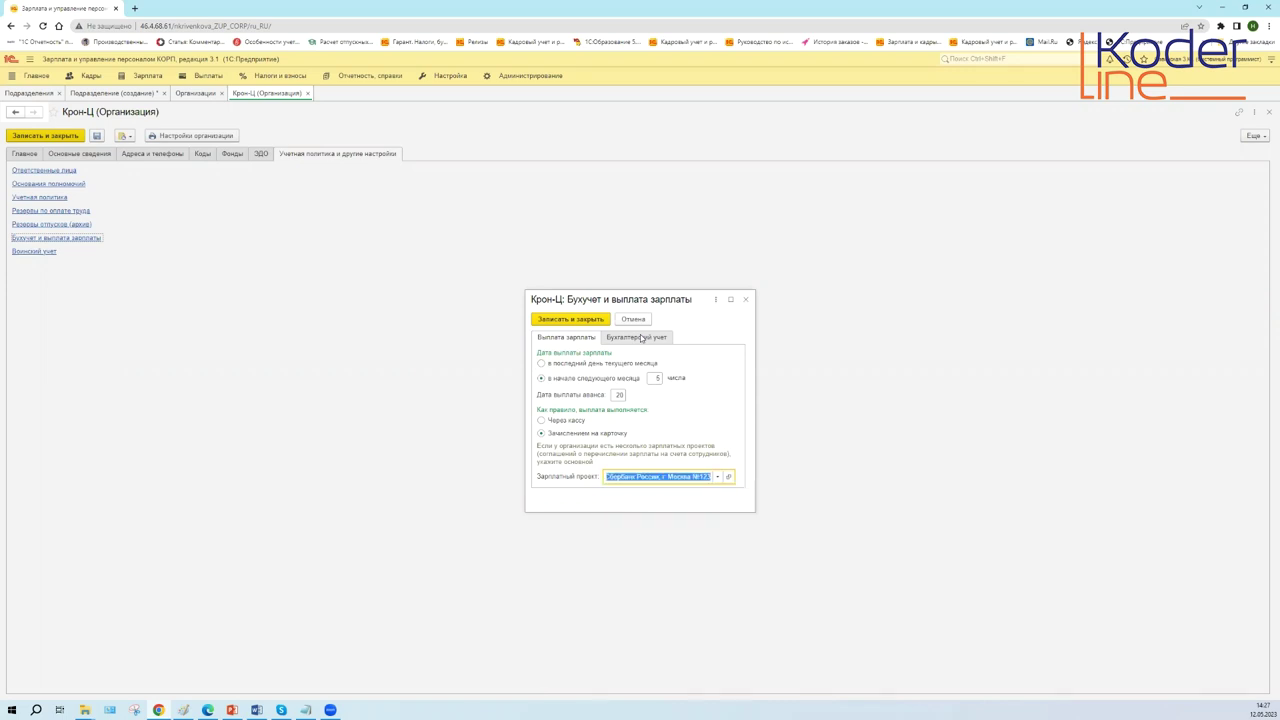
{"action": "left_click", "coordinate": [745, 299]}
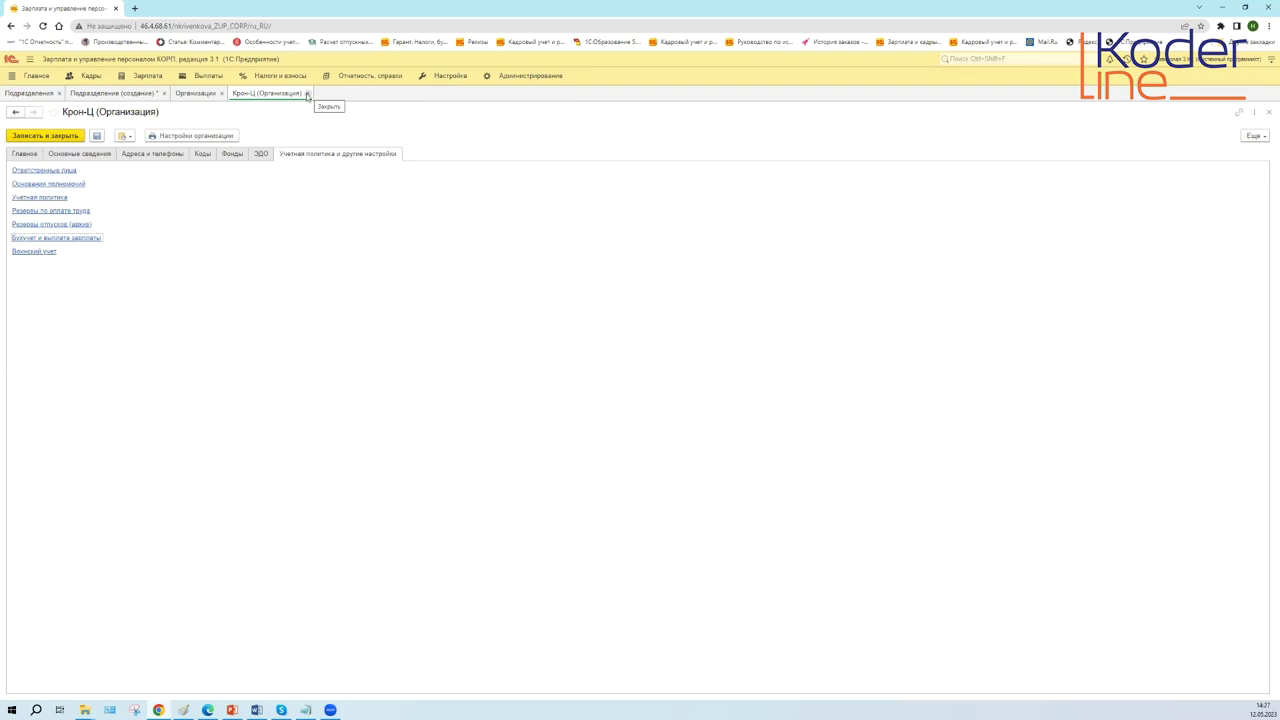
{"action": "left_click", "coordinate": [307, 93]}
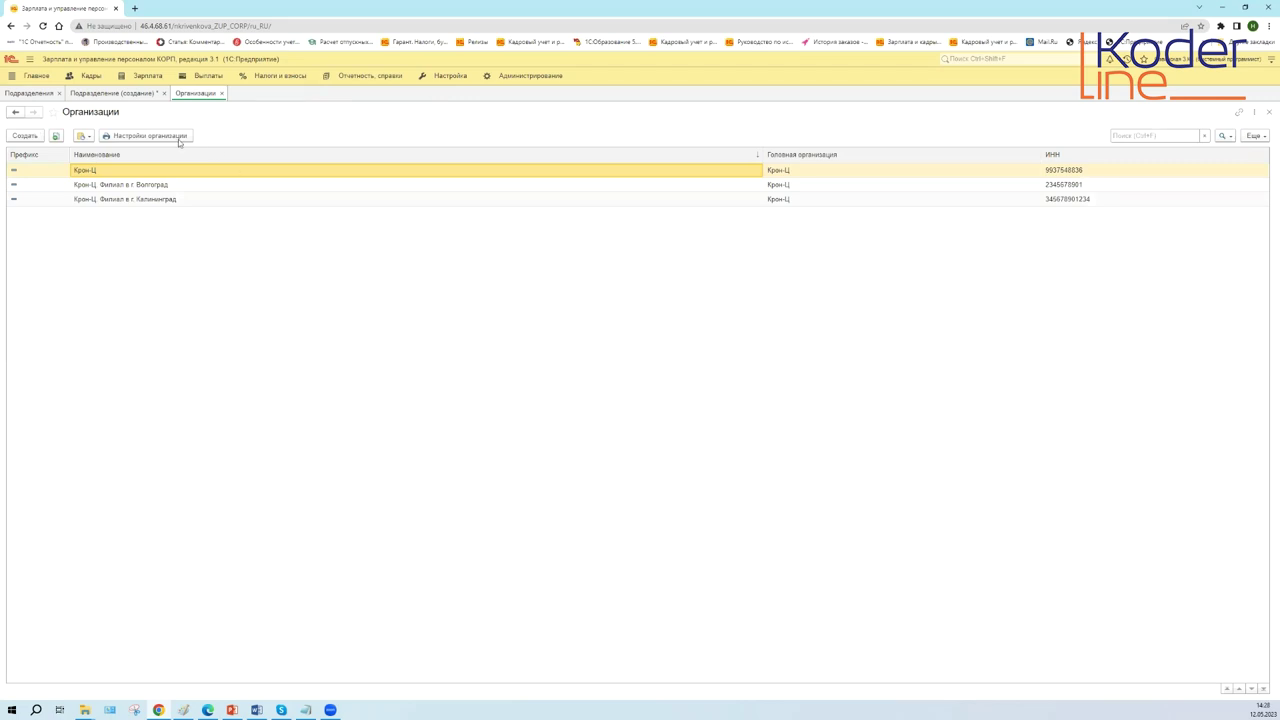
{"action": "left_click", "coordinate": [141, 95]}
{"action": "left_click", "coordinate": [222, 93]}
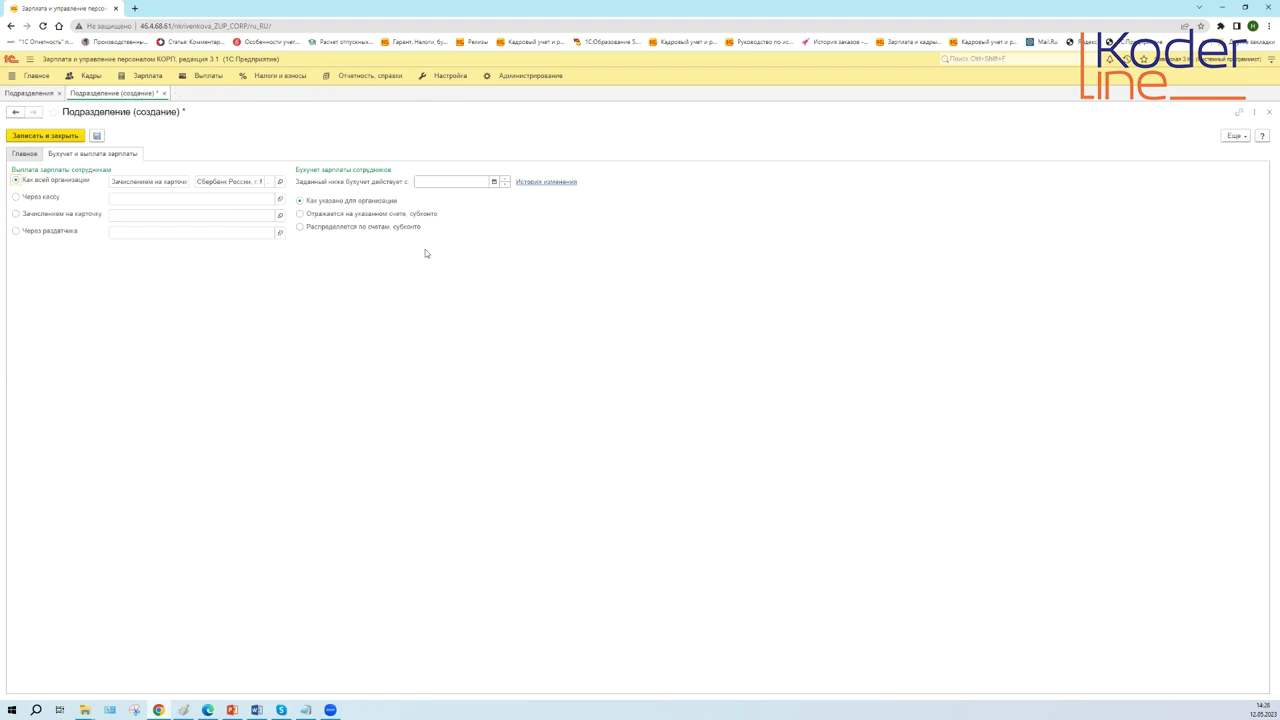
- Set the department's salary accounting to «Распределяется по счетам, субконто» and add a row with the method «Ужик Ежик»
{"action": "left_click", "coordinate": [353, 219]}
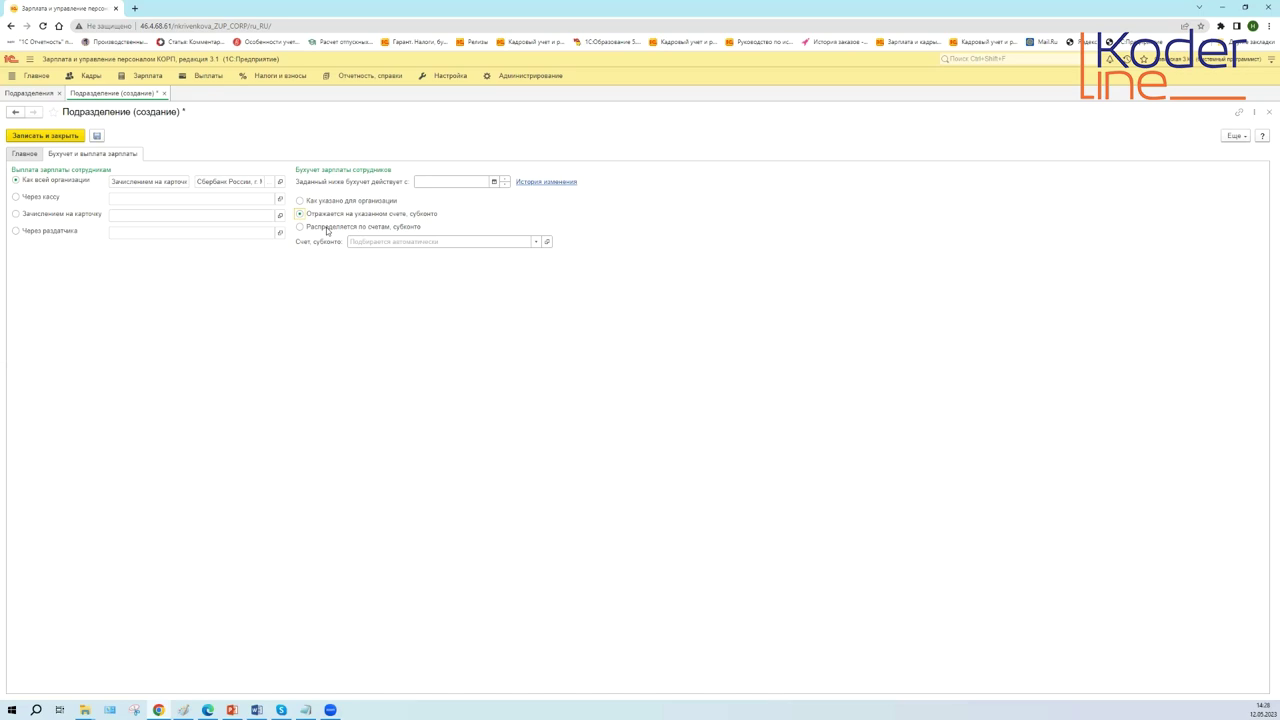
{"action": "left_click", "coordinate": [326, 228]}
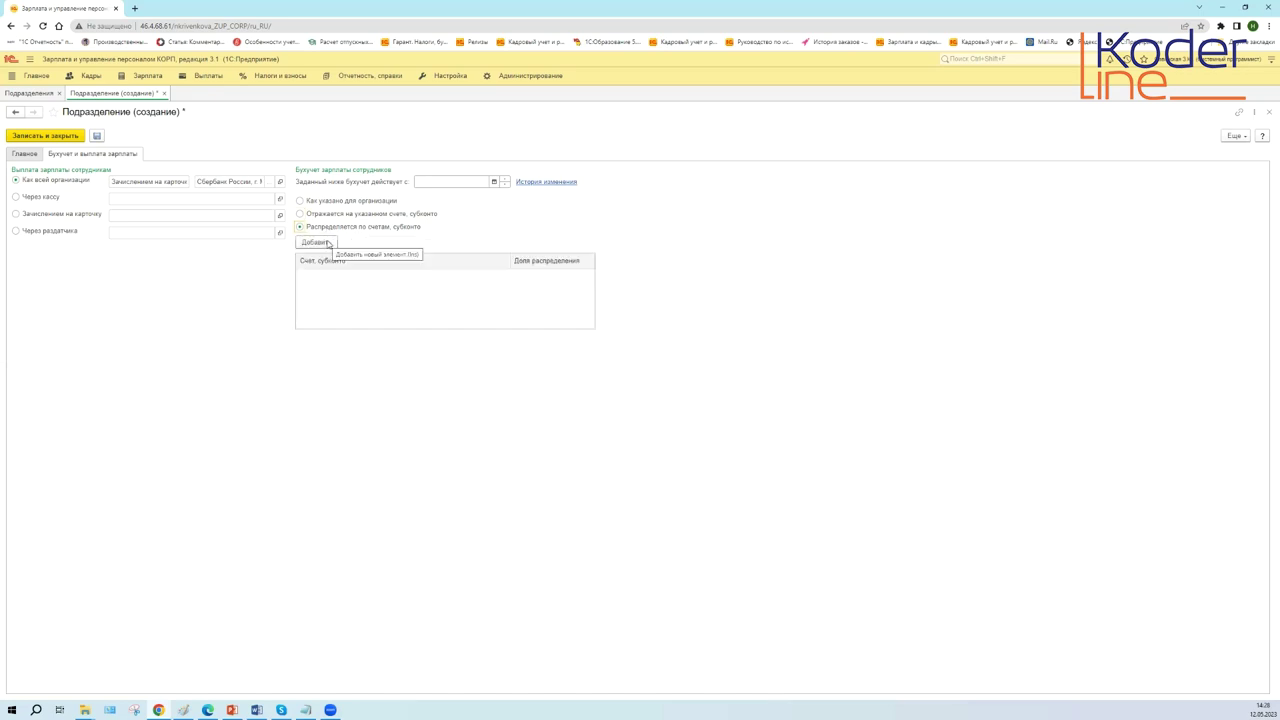
{"action": "left_click", "coordinate": [328, 244]}
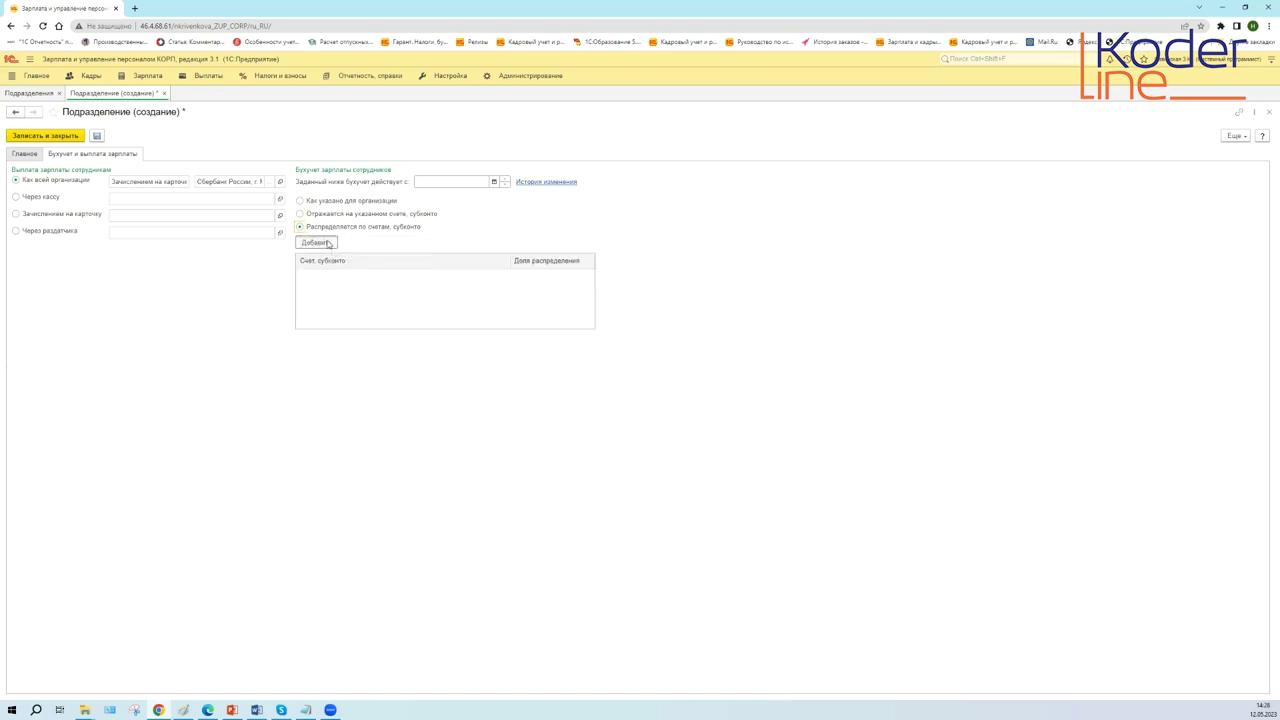
{"action": "left_click", "coordinate": [334, 338]}
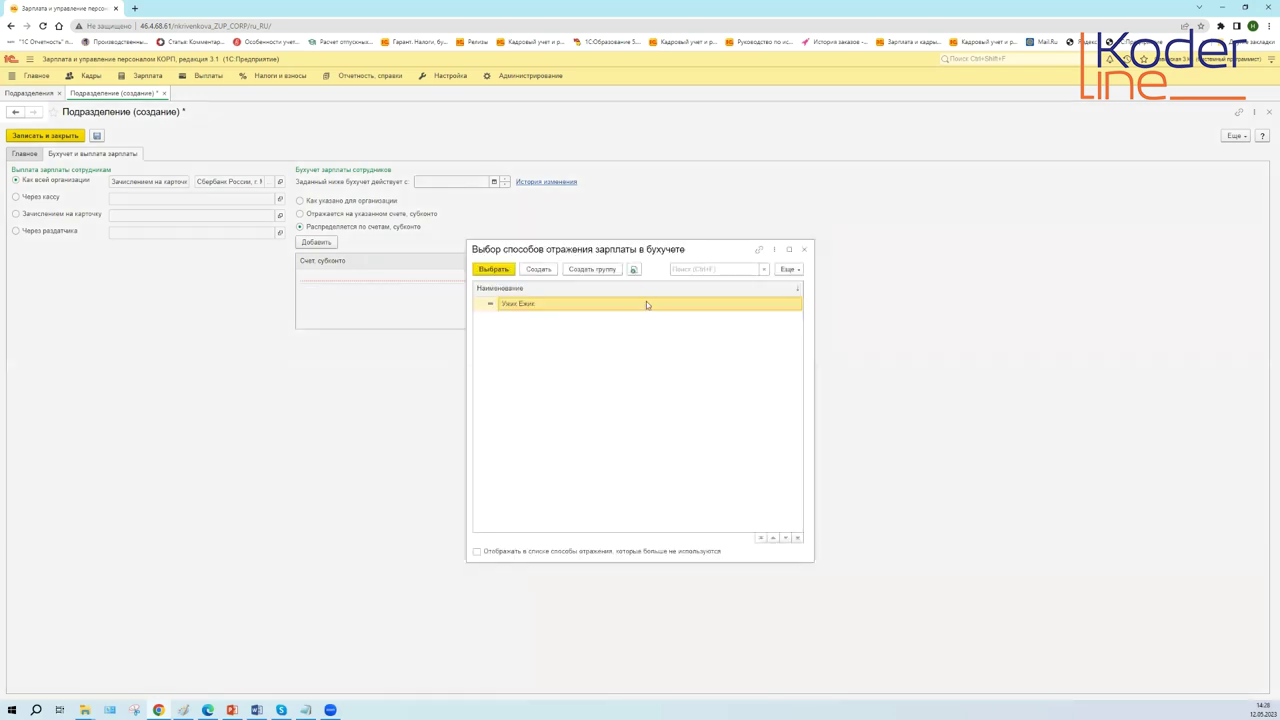
{"action": "double_click", "coordinate": [646, 304]}
- Add a second distribution row and create and save a new salary accounting method named «Слониках» for it
{"action": "left_click", "coordinate": [330, 243]}
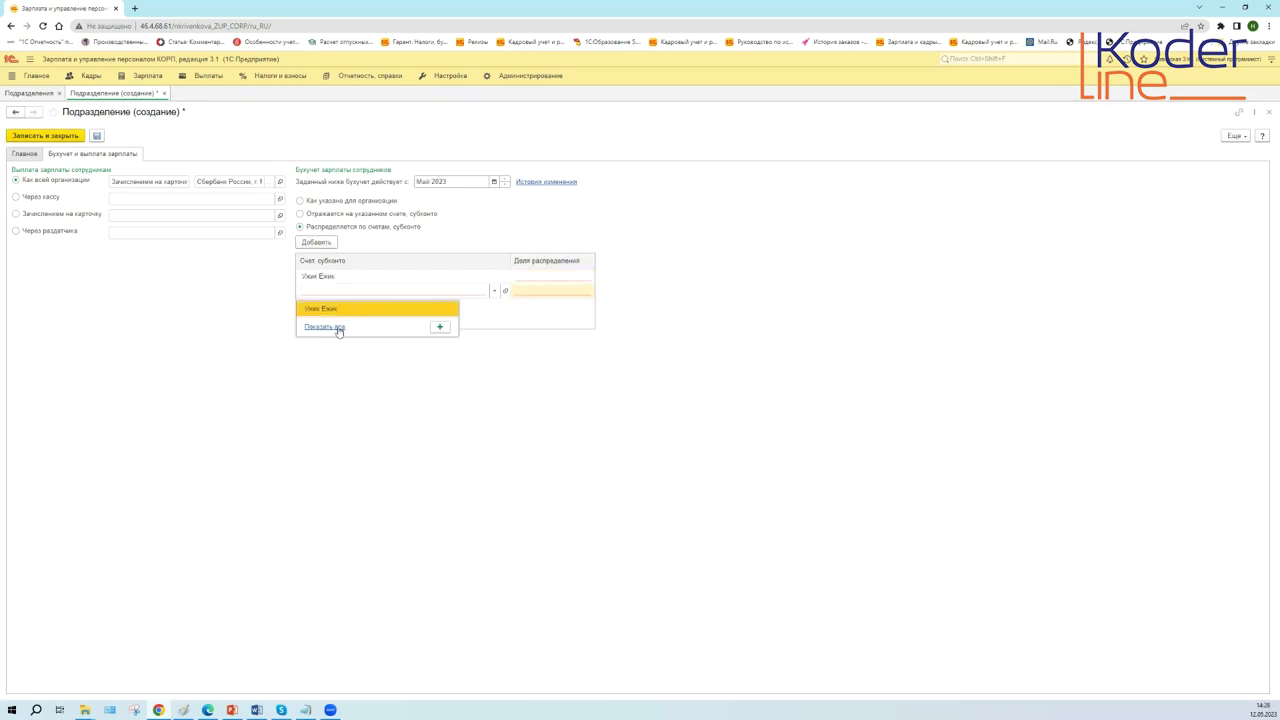
{"action": "left_click", "coordinate": [333, 327]}
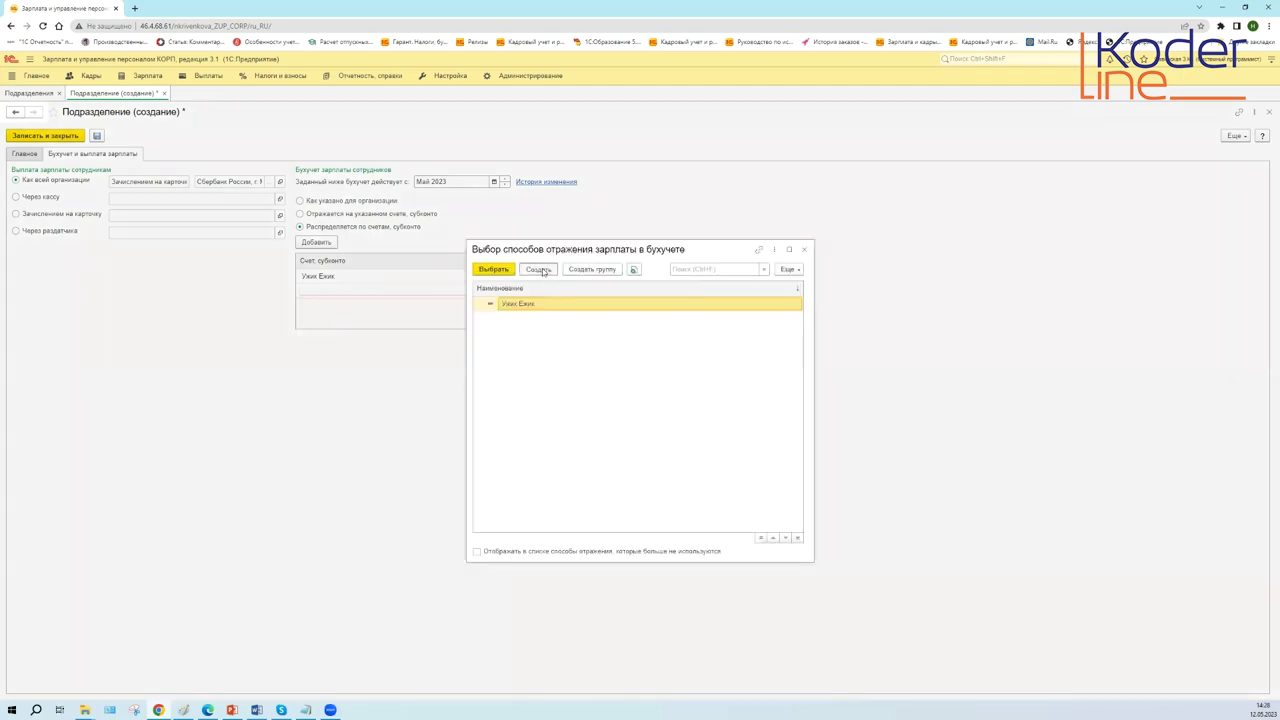
{"action": "type", "text": "Стон"}
{"action": "type", "text": "иках"}
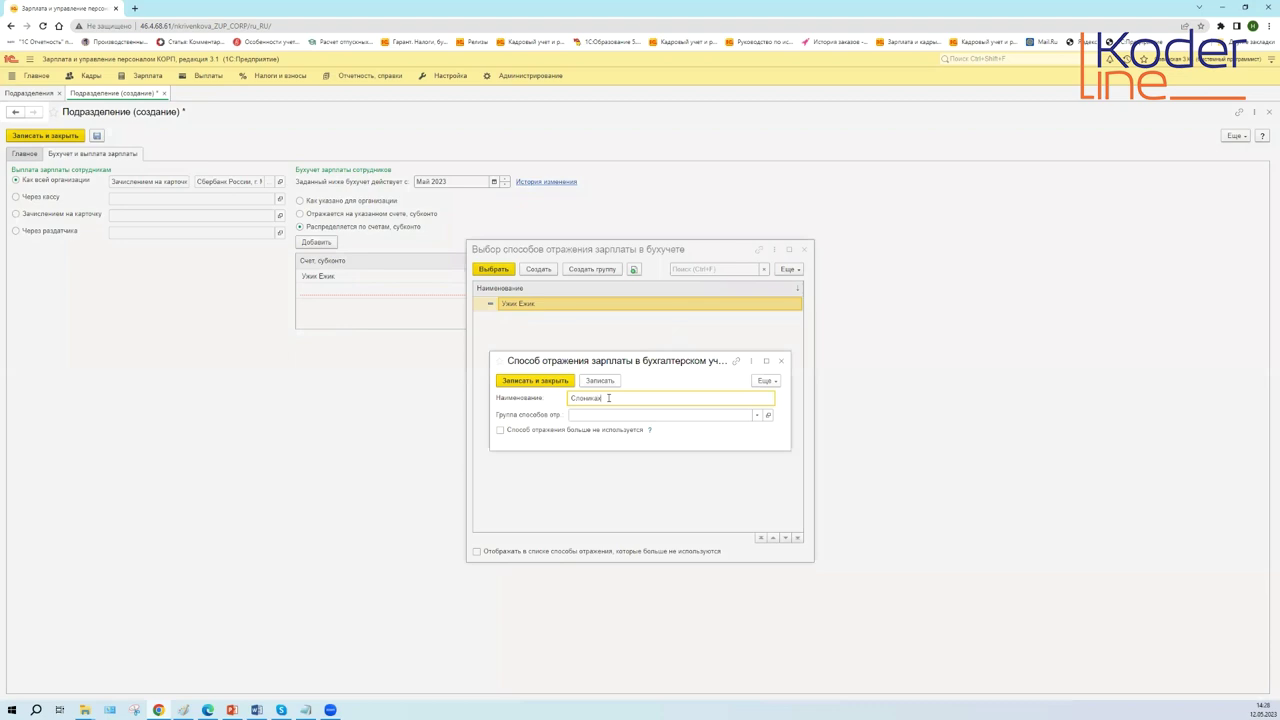
{"action": "left_click", "coordinate": [545, 384]}
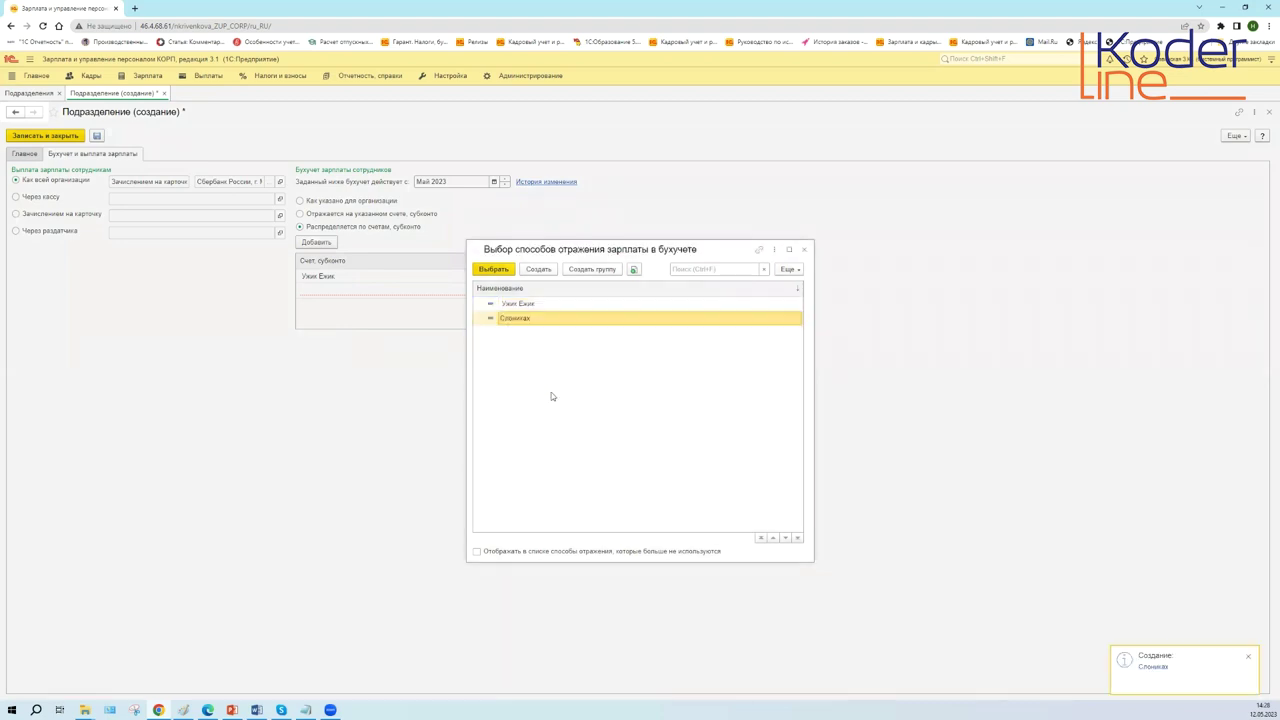
- Compare the two salary accounting methods «Ужик Ежик» and «Слониках» in the selection list, and close it without choosing
{"action": "left_click", "coordinate": [510, 305]}
{"action": "left_click", "coordinate": [511, 318]}
{"action": "left_click", "coordinate": [511, 305]}
{"action": "left_click", "coordinate": [515, 320]}
{"action": "left_click", "coordinate": [517, 308]}
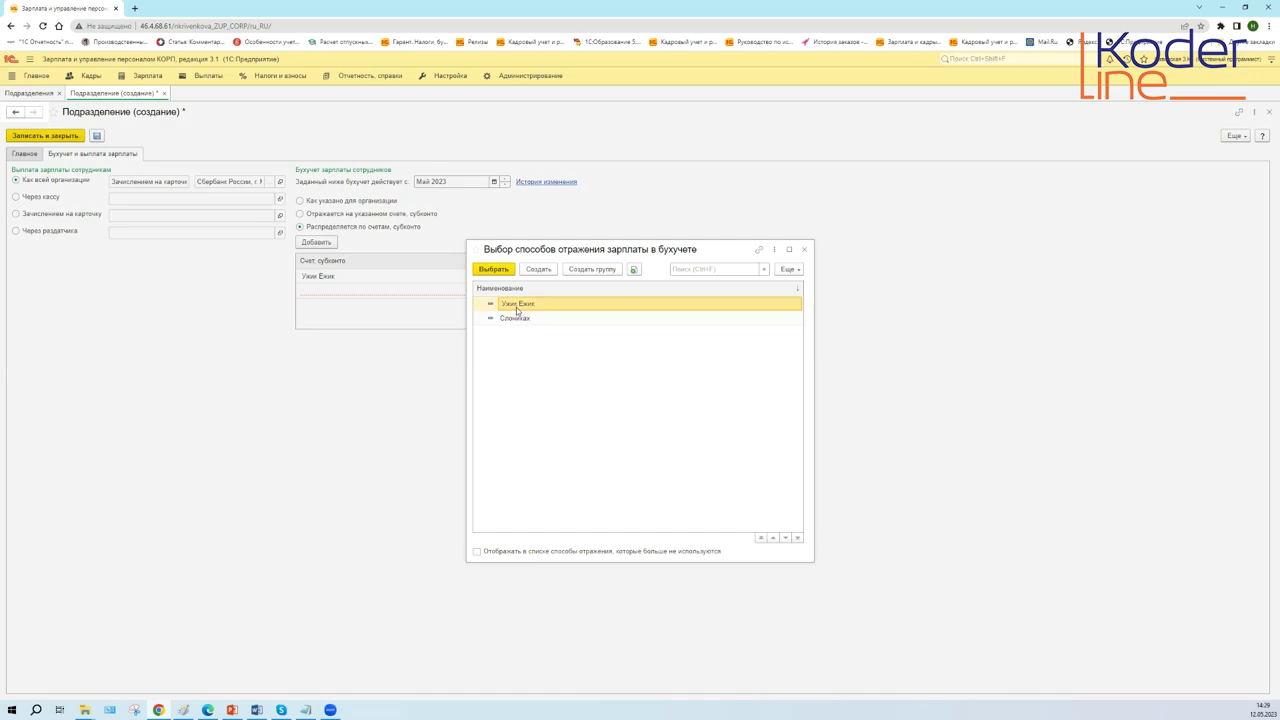
{"action": "left_click", "coordinate": [514, 318]}
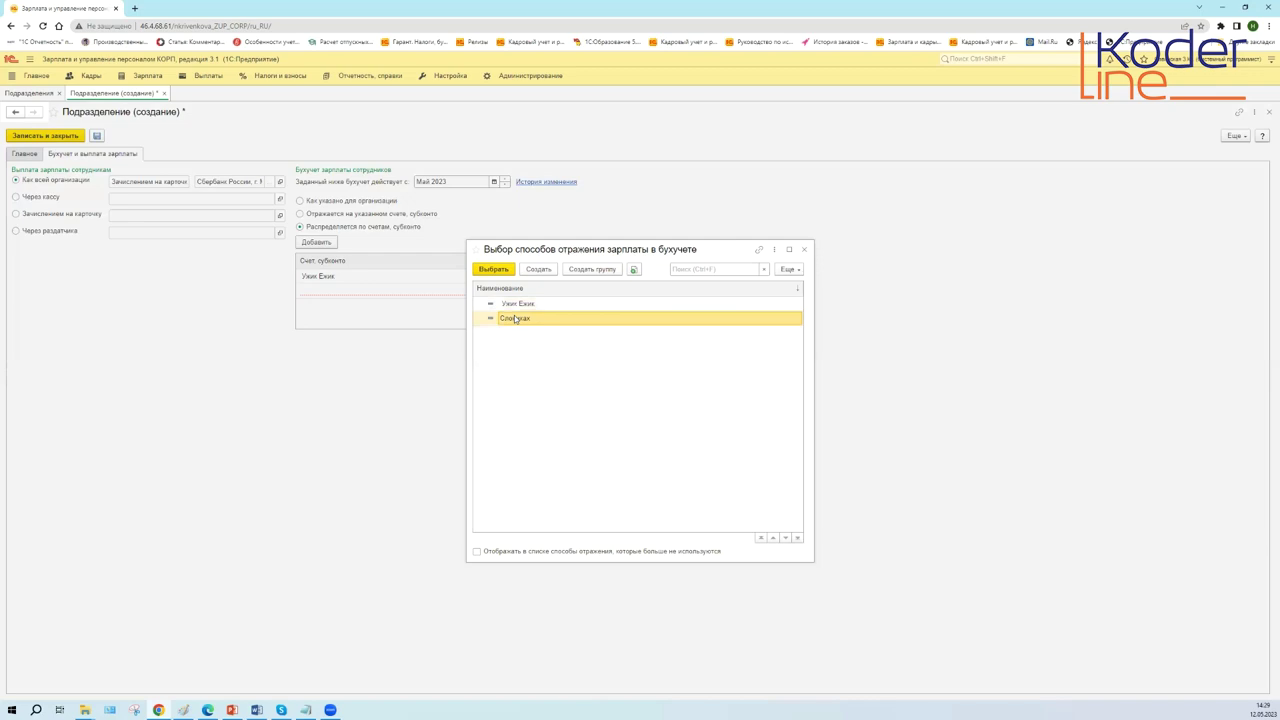
{"action": "left_click", "coordinate": [515, 306]}
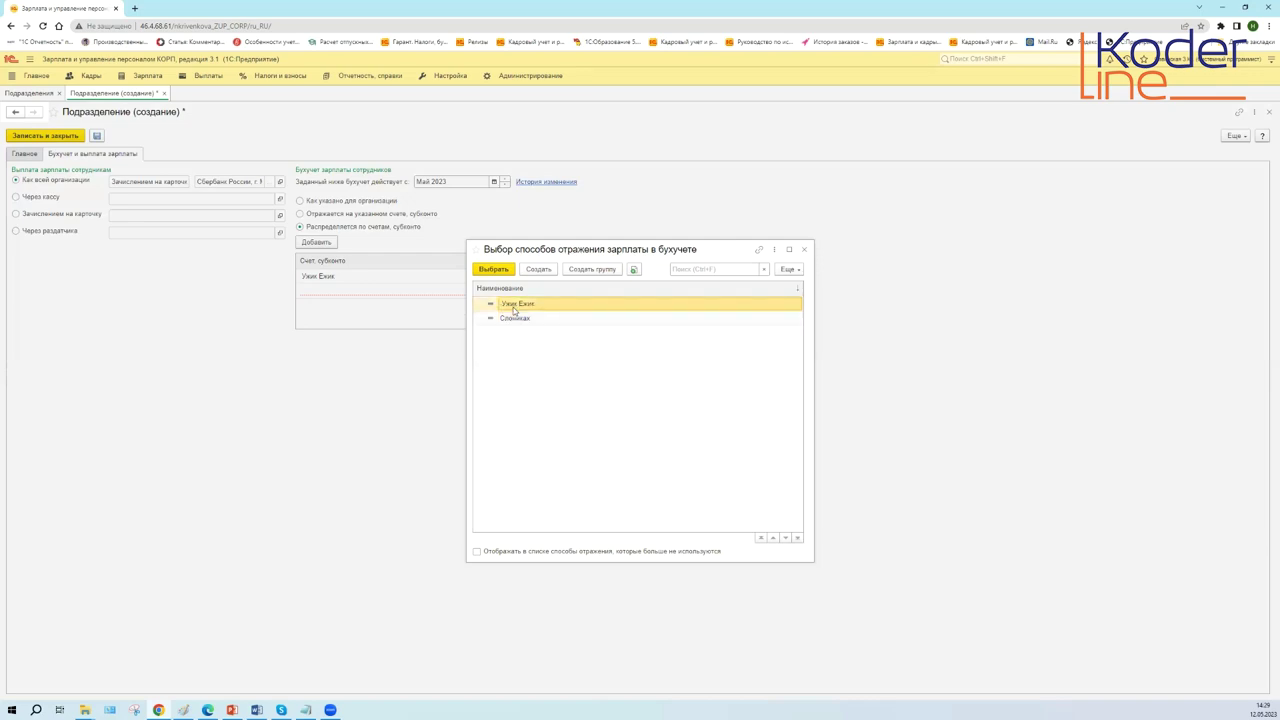
{"action": "left_click", "coordinate": [513, 318]}
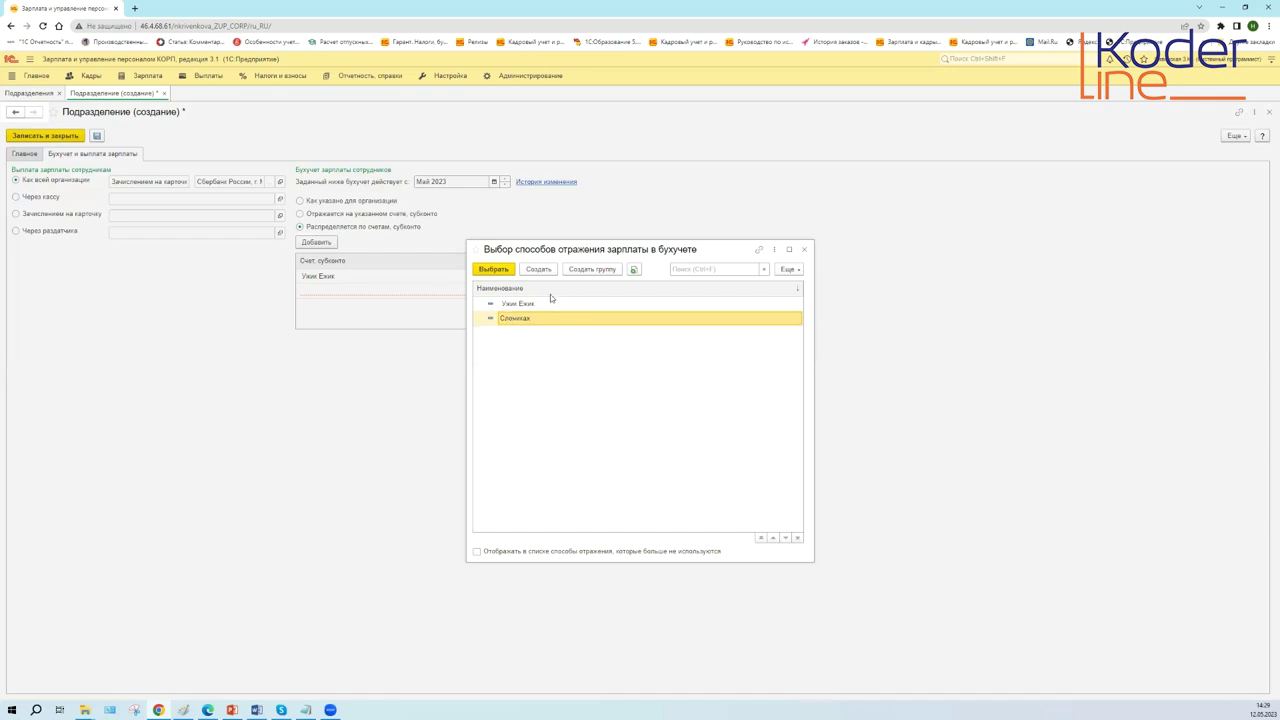
{"action": "left_click", "coordinate": [522, 304]}
{"action": "left_click", "coordinate": [525, 319]}
{"action": "left_click", "coordinate": [522, 306]}
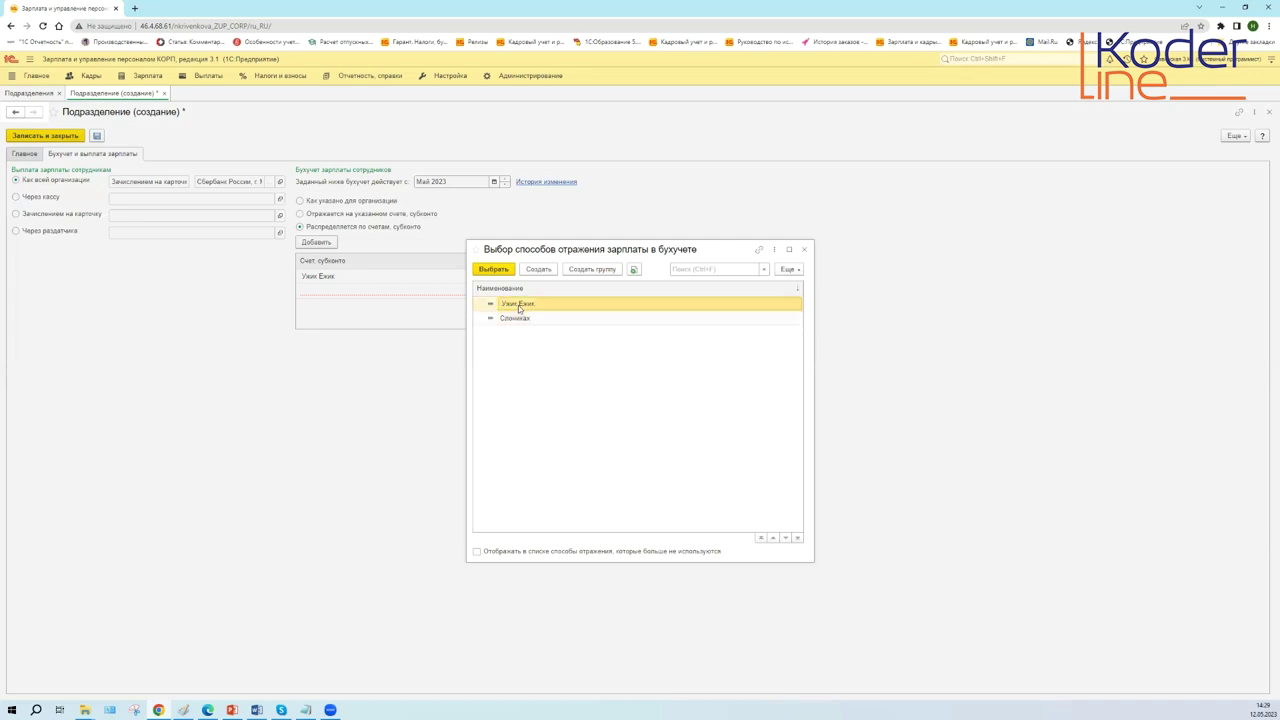
{"action": "left_click", "coordinate": [521, 320]}
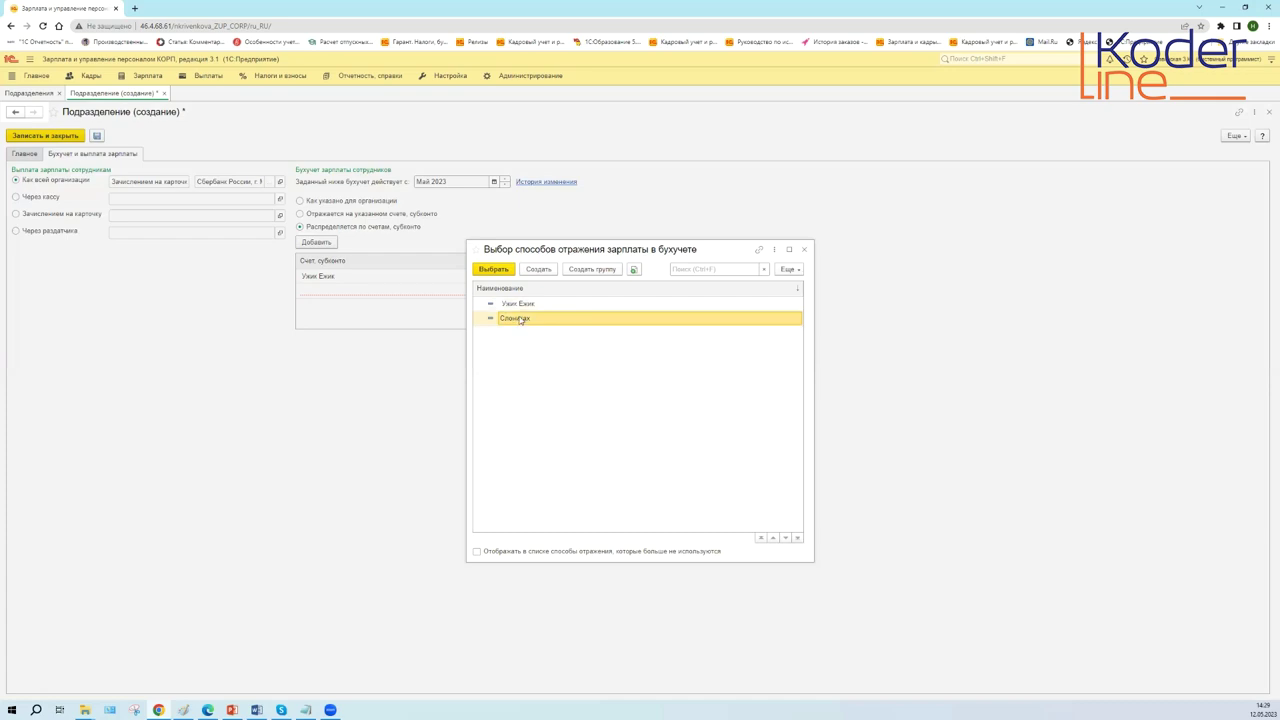
{"action": "left_click", "coordinate": [804, 249]}
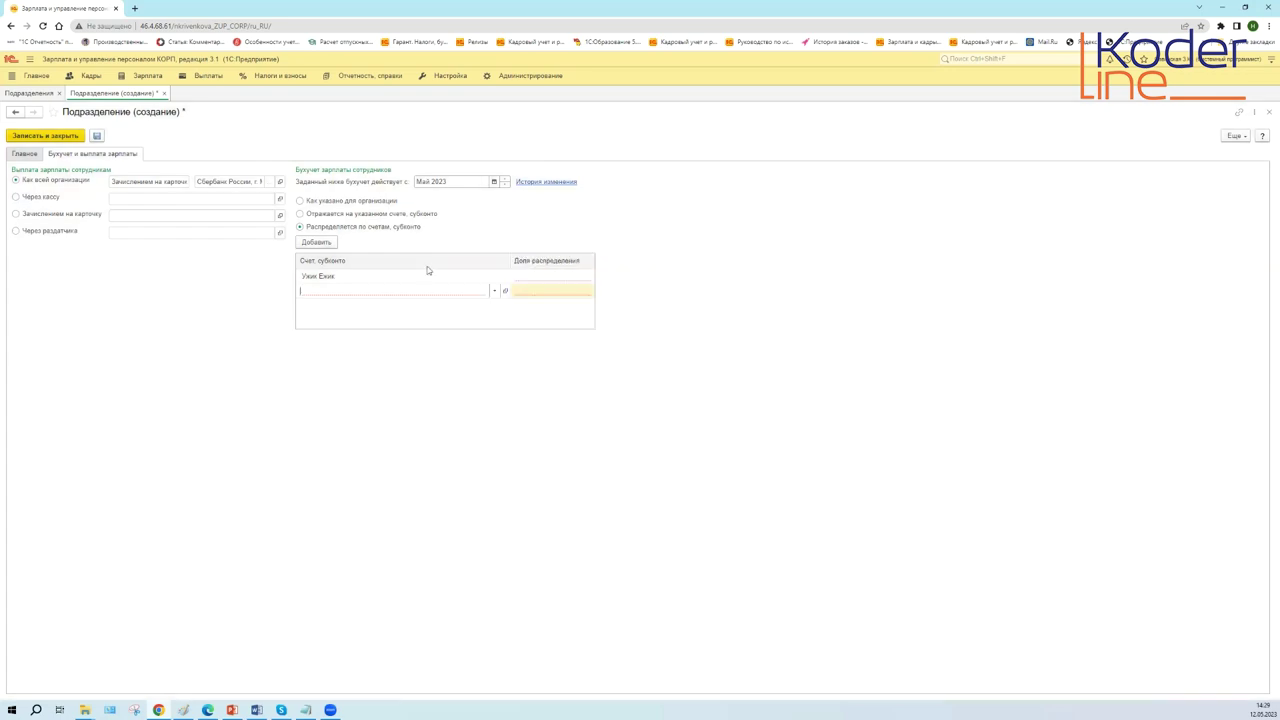
- Choose the method «Слониках» from the full list for the second distribution row
{"action": "left_click", "coordinate": [489, 289]}
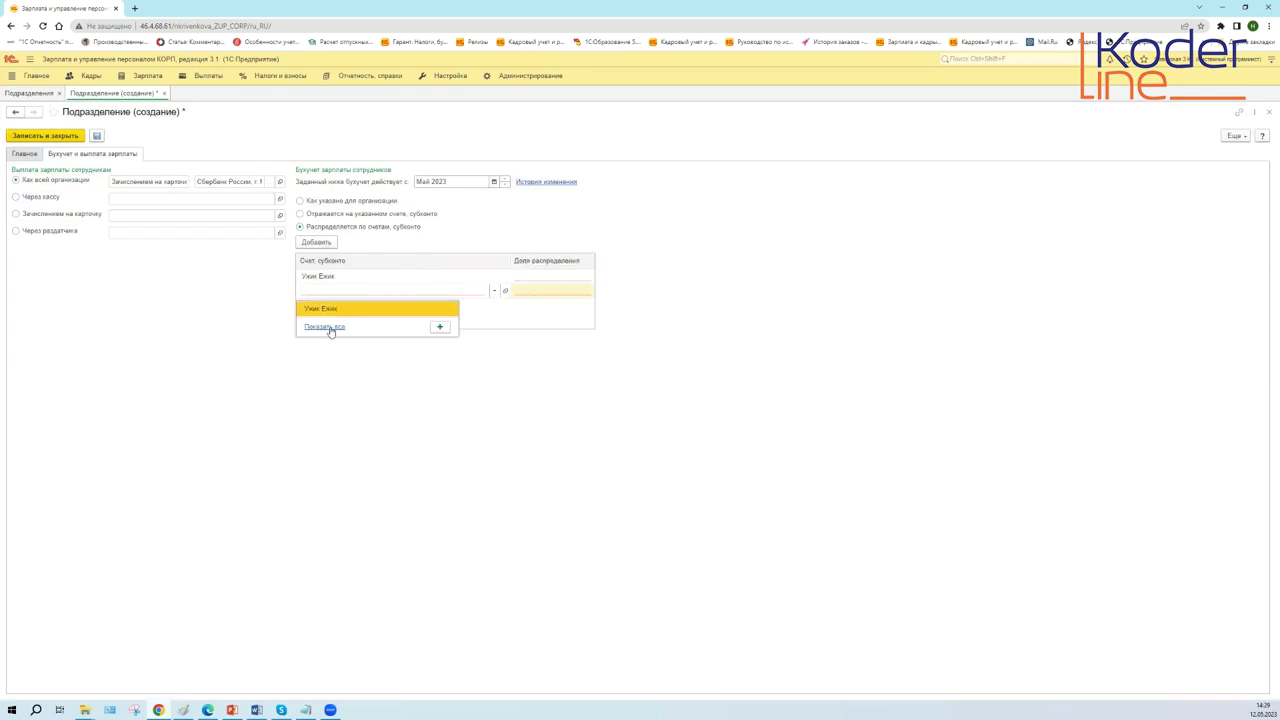
{"action": "left_click", "coordinate": [331, 329]}
{"action": "double_click", "coordinate": [515, 318]}
- Set the distribution shares («Доля распределения») to 70 for «Ужик Ежик» and 30 for «Слониках»
{"action": "left_click", "coordinate": [543, 275]}
{"action": "left_click", "coordinate": [543, 275]}
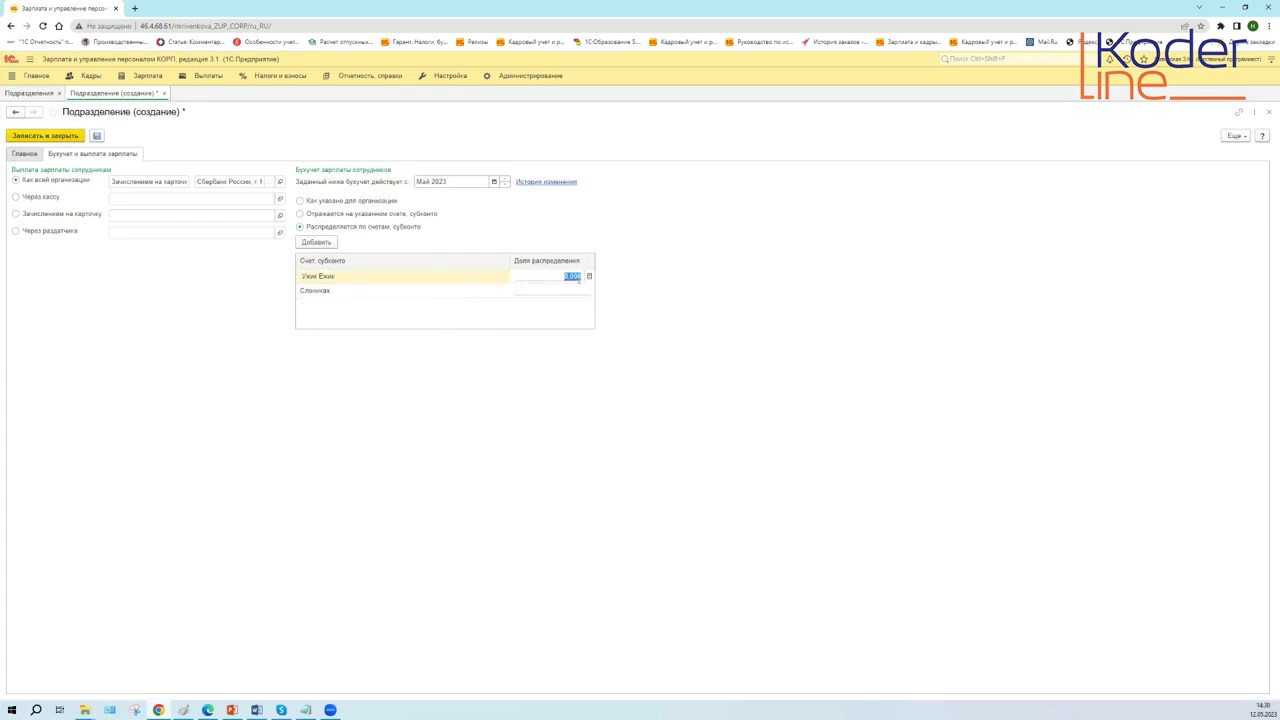
{"action": "type", "text": "70"}
{"action": "left_click", "coordinate": [582, 290]}
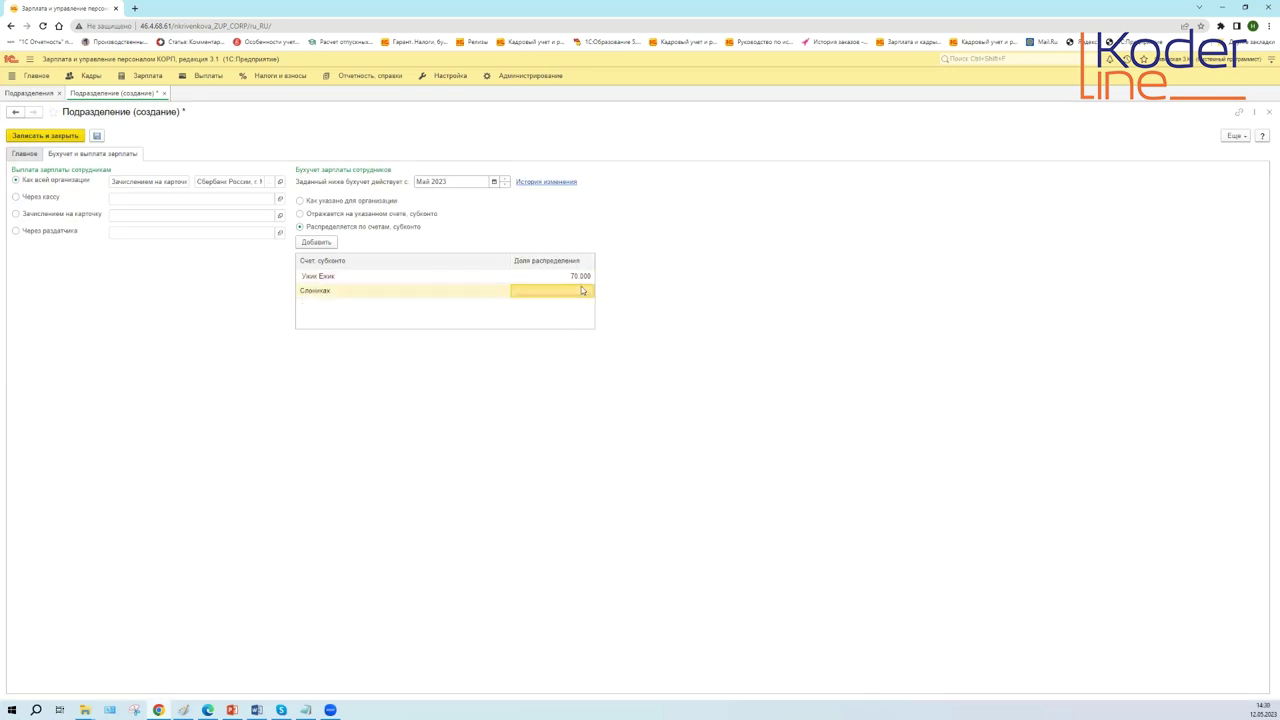
{"action": "type", "text": "30"}
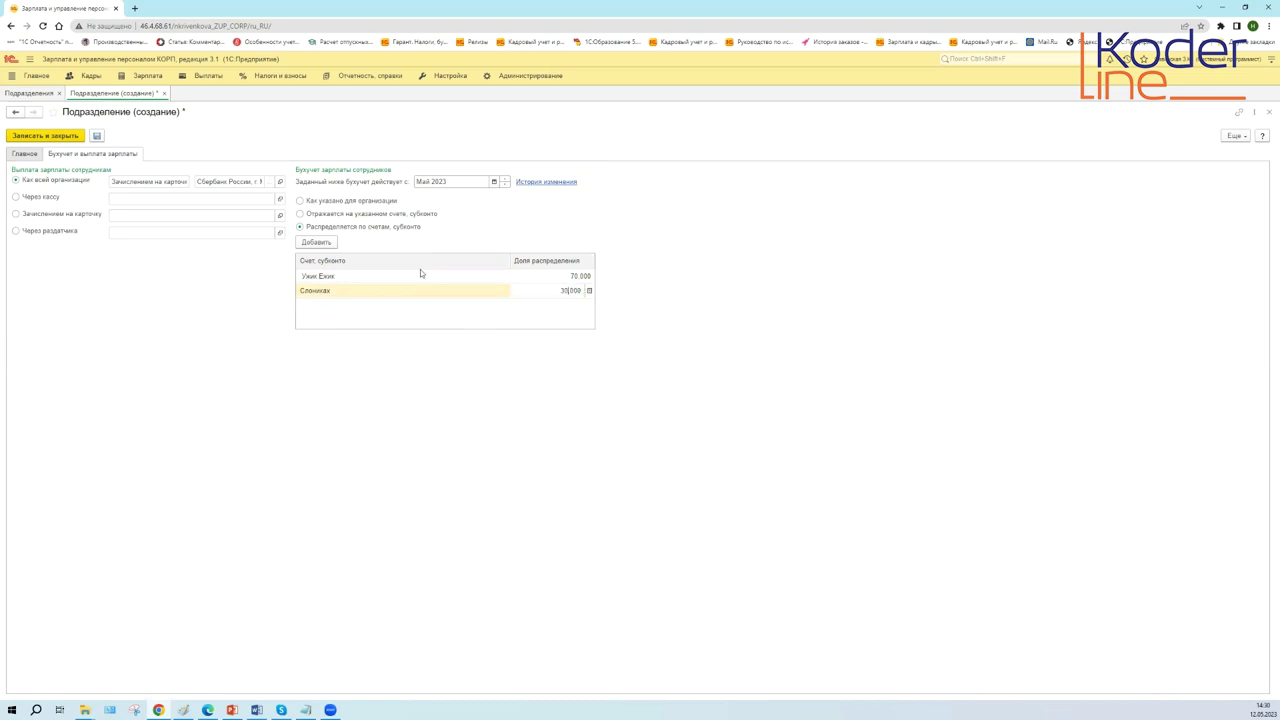
{"action": "left_click", "coordinate": [407, 277]}
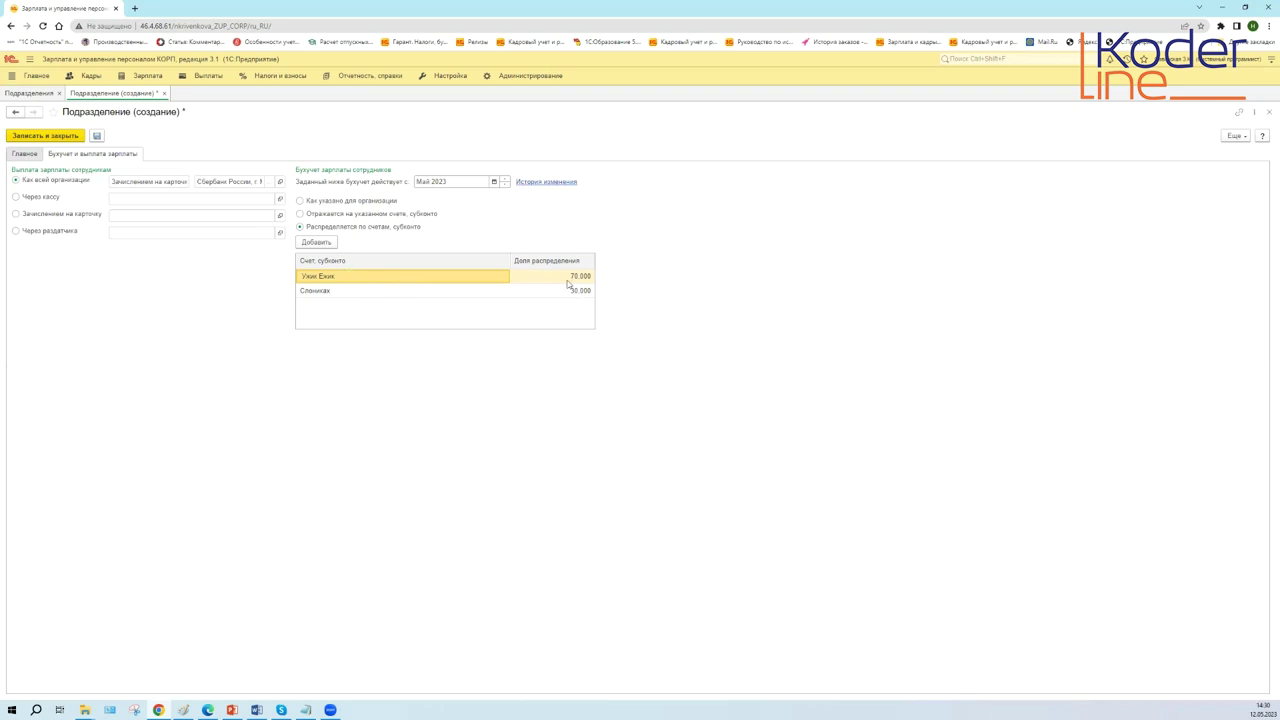
{"action": "left_click", "coordinate": [367, 293]}
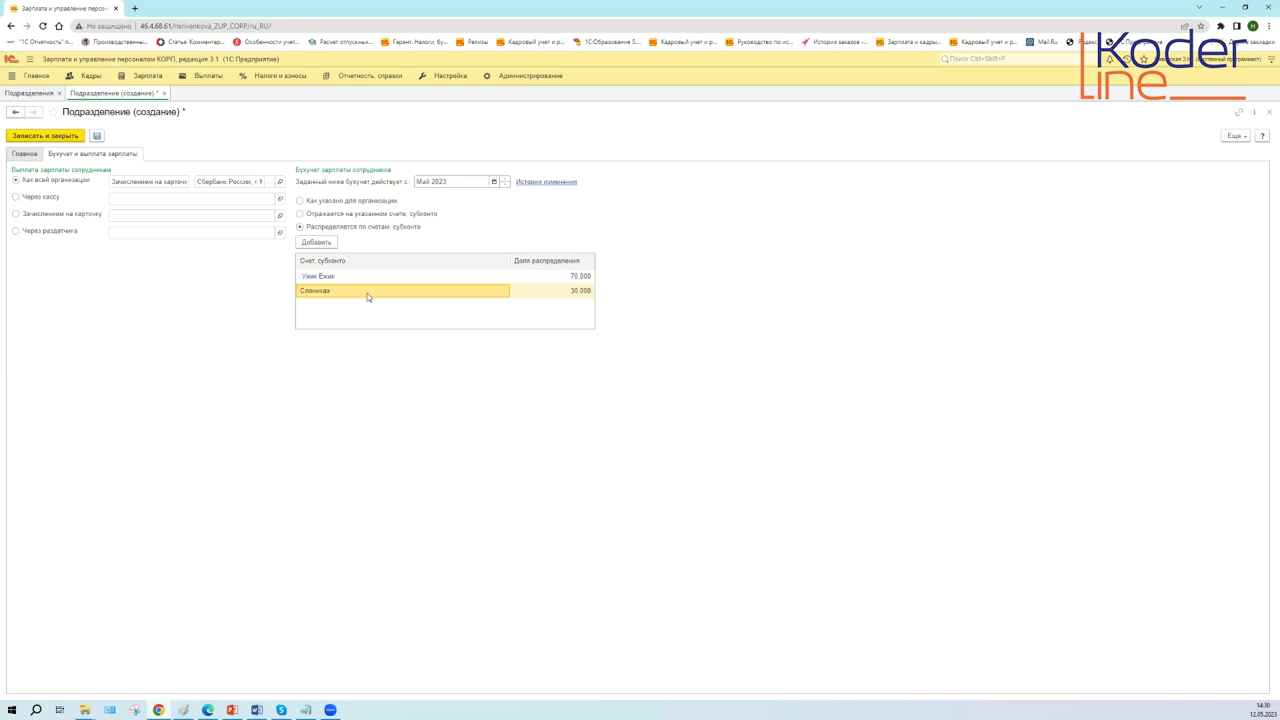
- Set the department's salary accounting to «Как указано для организации», and save and close the new department
{"action": "left_click", "coordinate": [335, 203]}
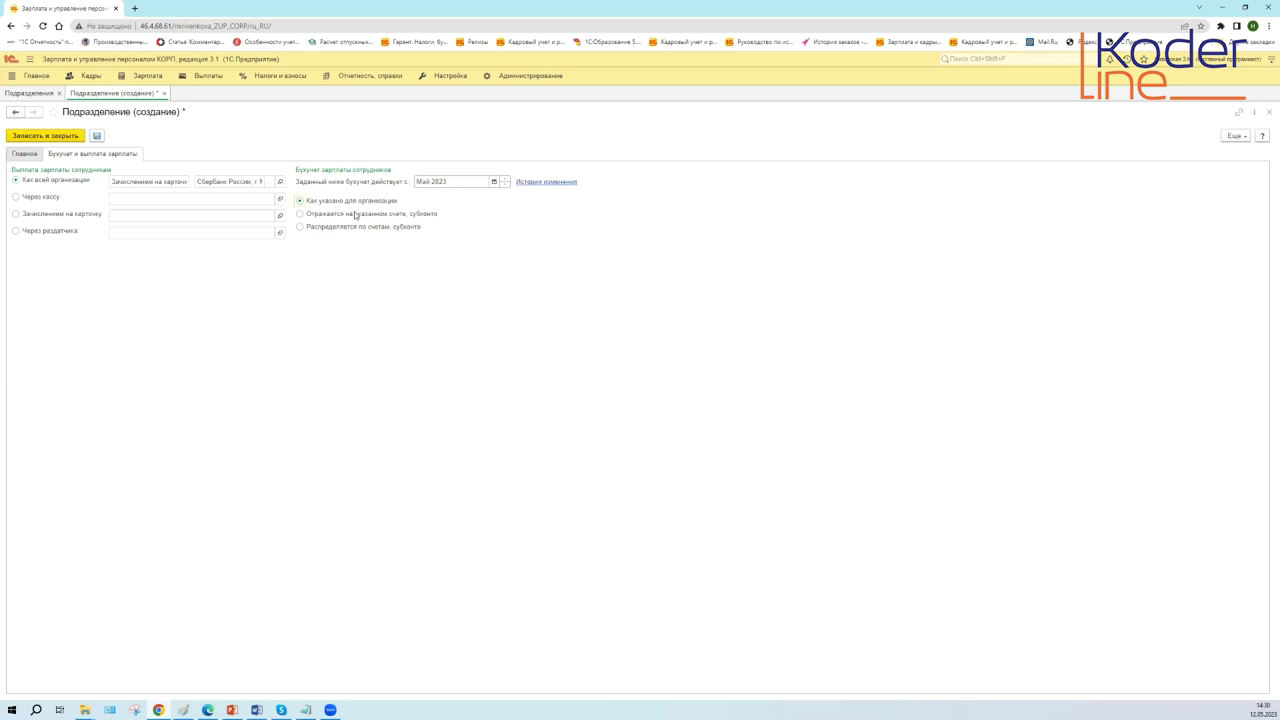
{"action": "left_click", "coordinate": [433, 181]}
{"action": "left_click", "coordinate": [20, 156]}
{"action": "left_click", "coordinate": [147, 251]}
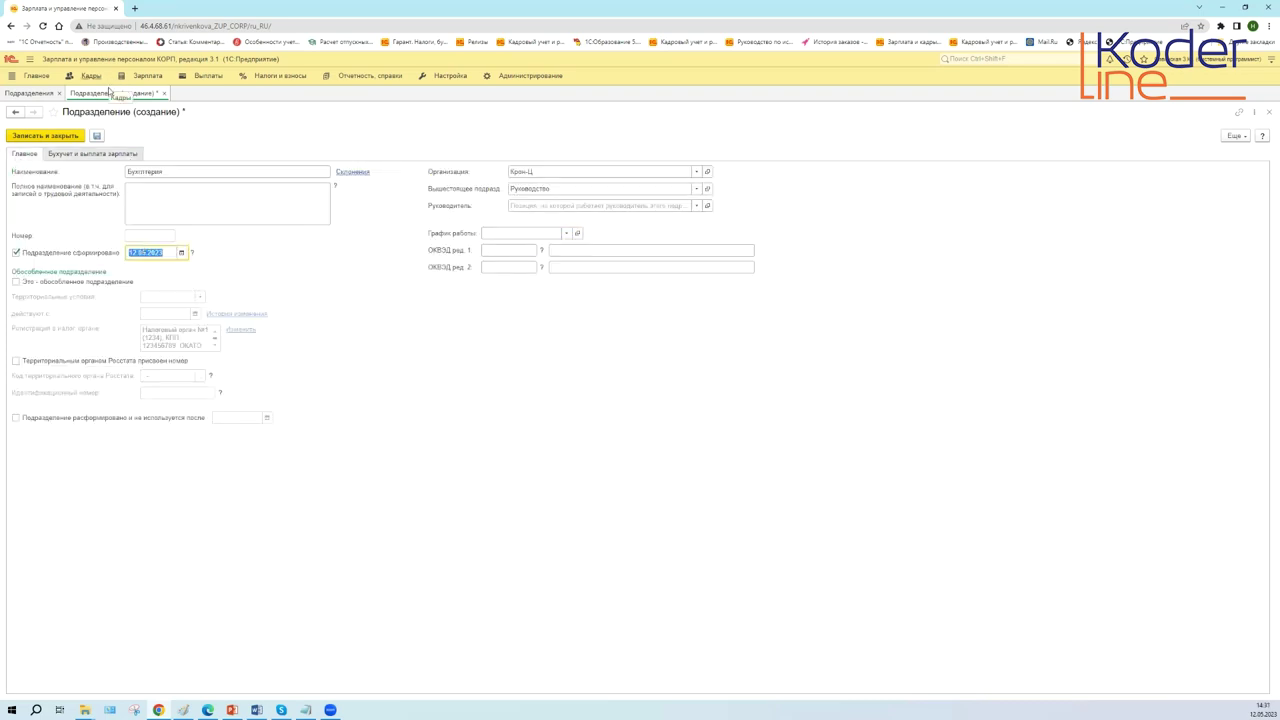
{"action": "left_click", "coordinate": [57, 138]}
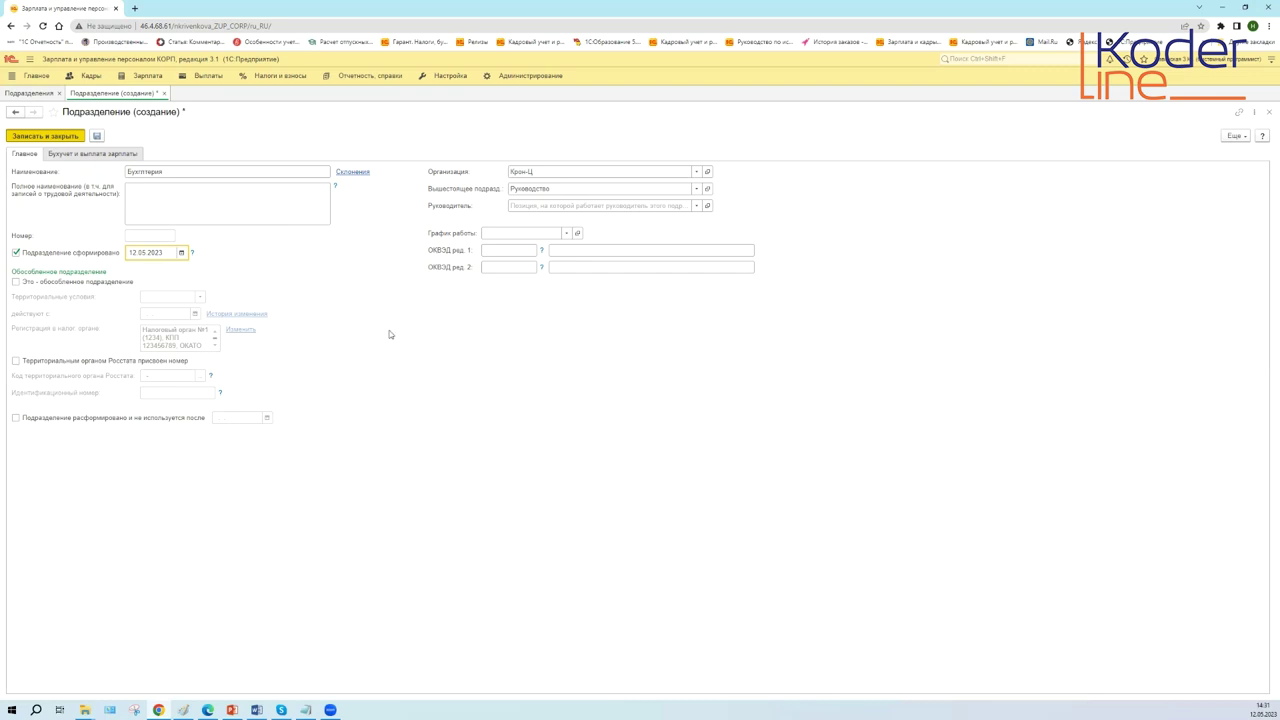
{"action": "key", "text": "ctrl+Return"}
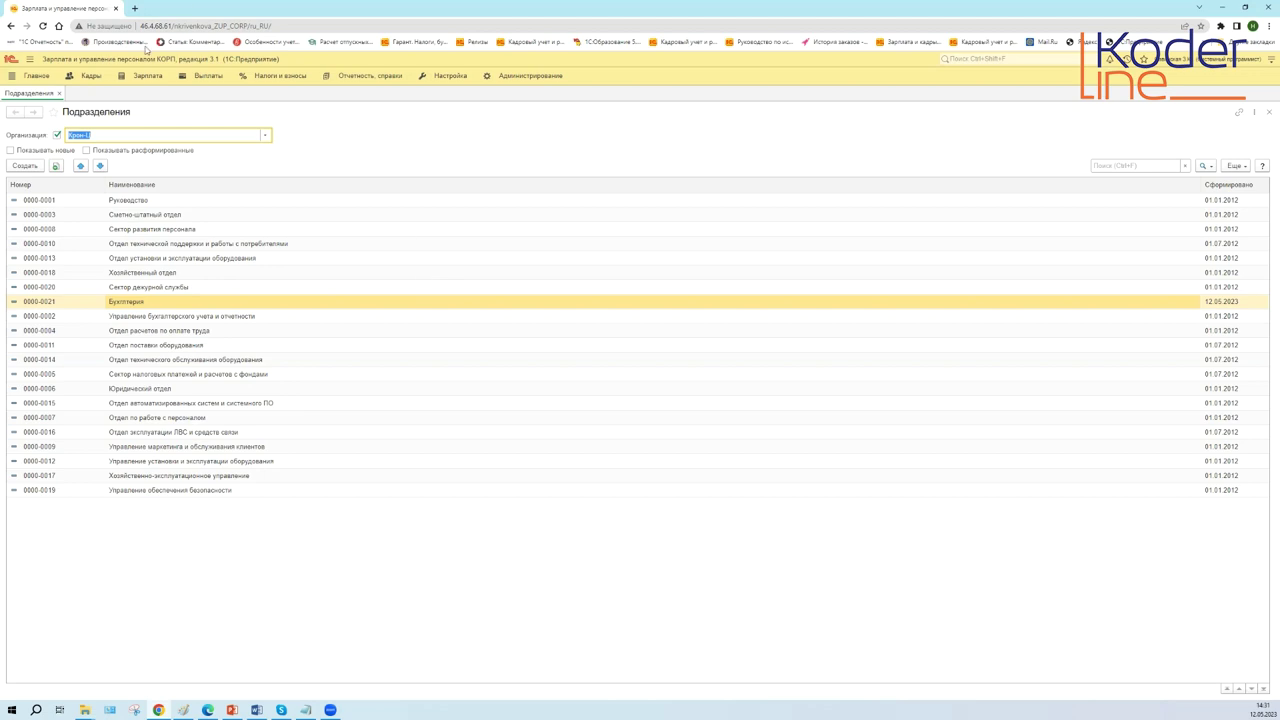
- Open the employee list, and open the list of hiring documents «Приемы на работу»
{"action": "left_click", "coordinate": [91, 75]}
{"action": "scroll", "coordinate": [40, 200], "scroll_direction": "up", "scroll_amount": 3}
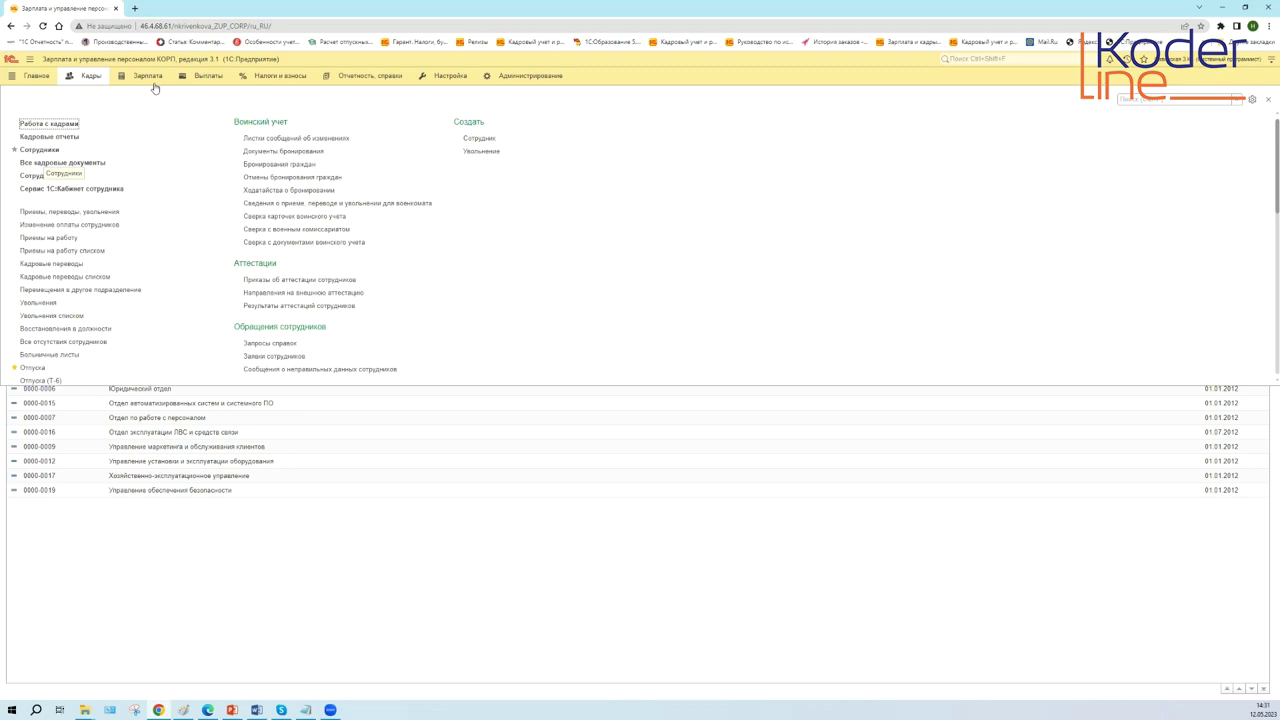
{"action": "left_click", "coordinate": [39, 149]}
{"action": "left_click", "coordinate": [88, 76]}
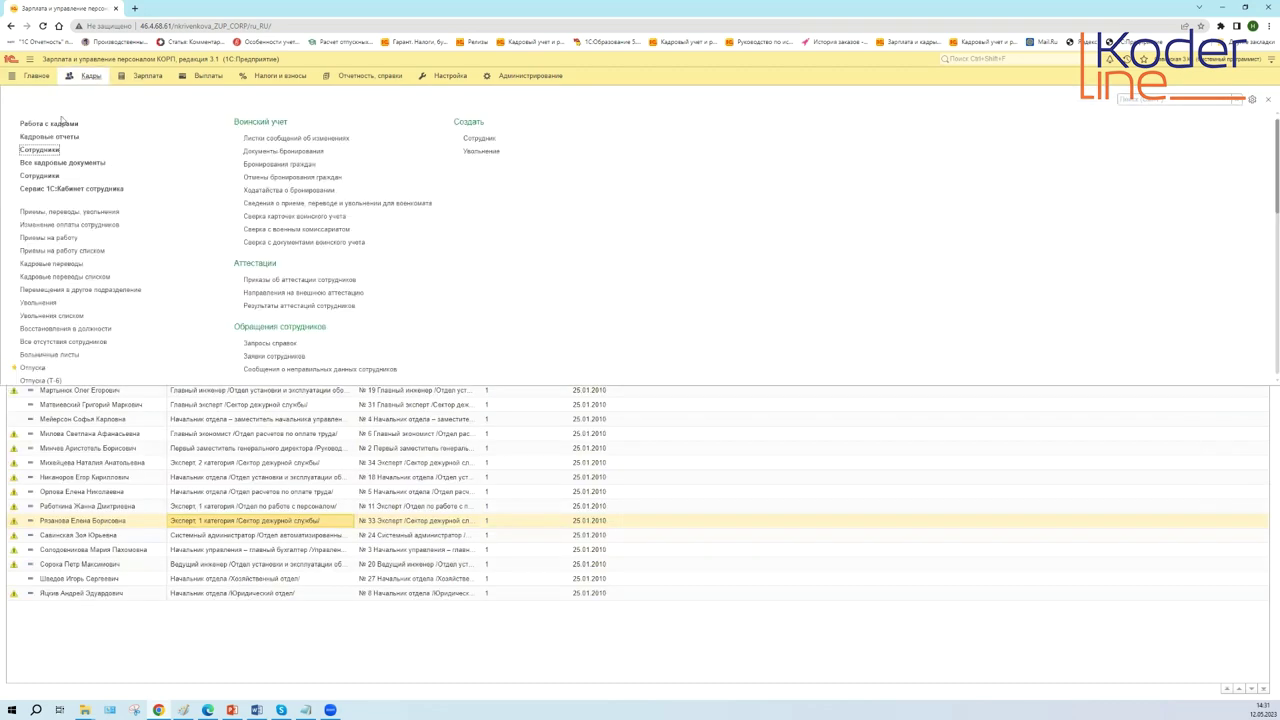
{"action": "left_click", "coordinate": [48, 240]}
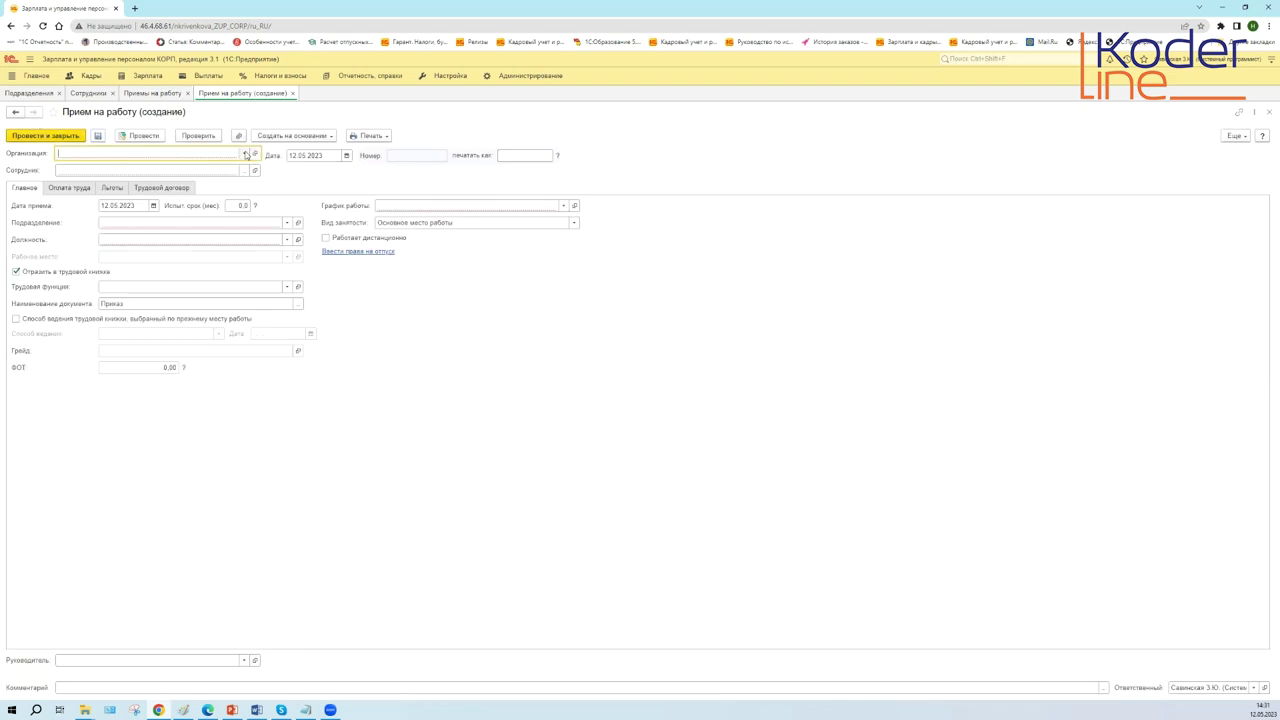
- Fill a new hiring document with the organization «Крон-Ц» and the last employee in the selection list
{"action": "left_click", "coordinate": [244, 153]}
{"action": "left_click", "coordinate": [130, 170]}
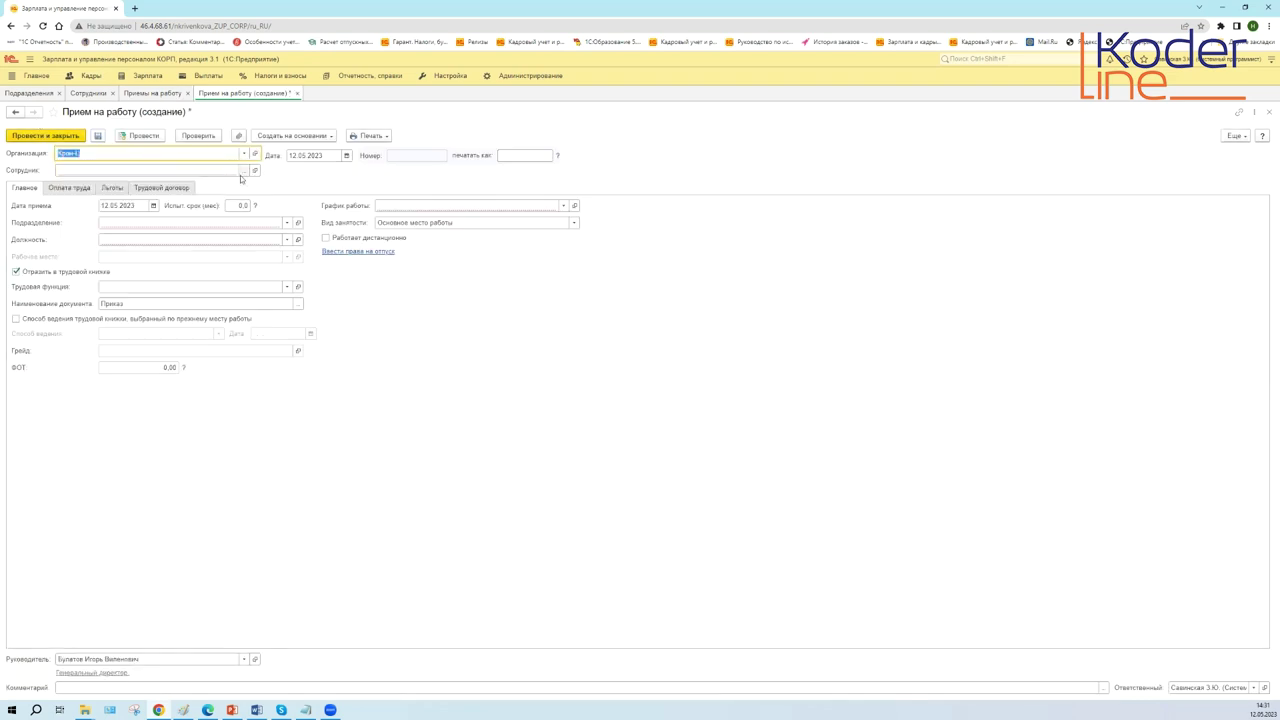
{"action": "left_click", "coordinate": [244, 170]}
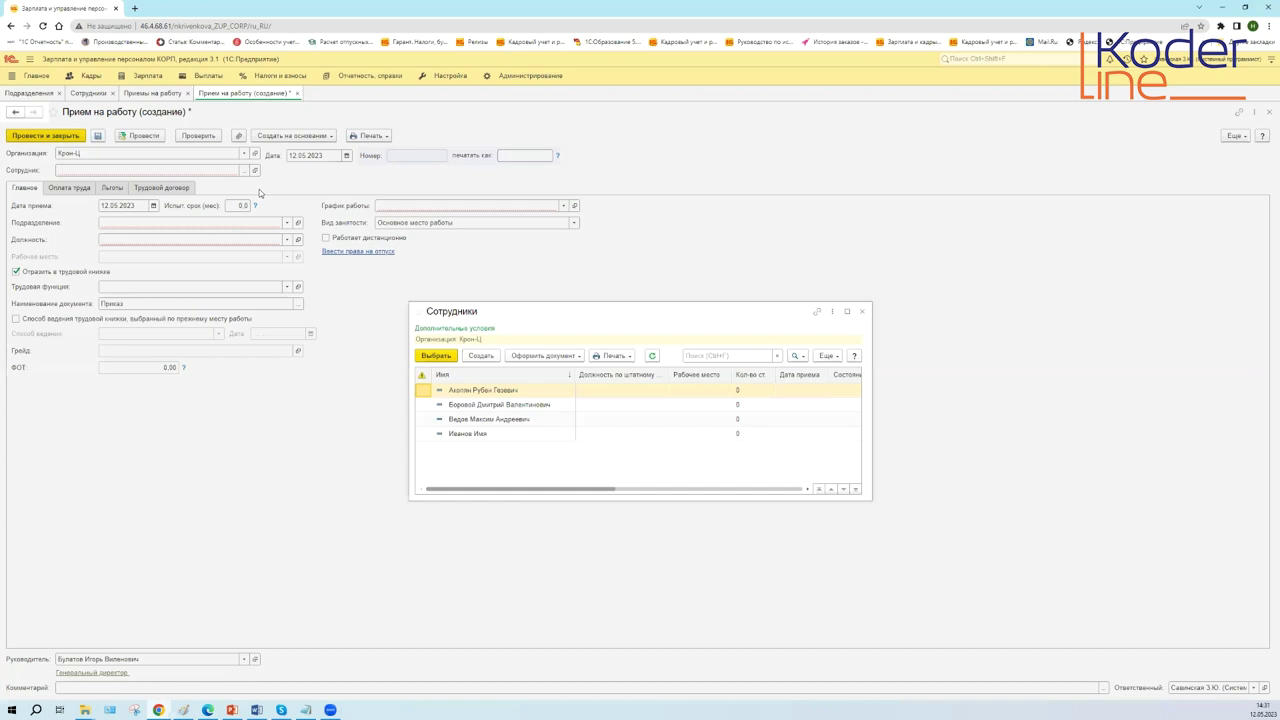
{"action": "left_click", "coordinate": [470, 420]}
{"action": "left_click", "coordinate": [471, 434]}
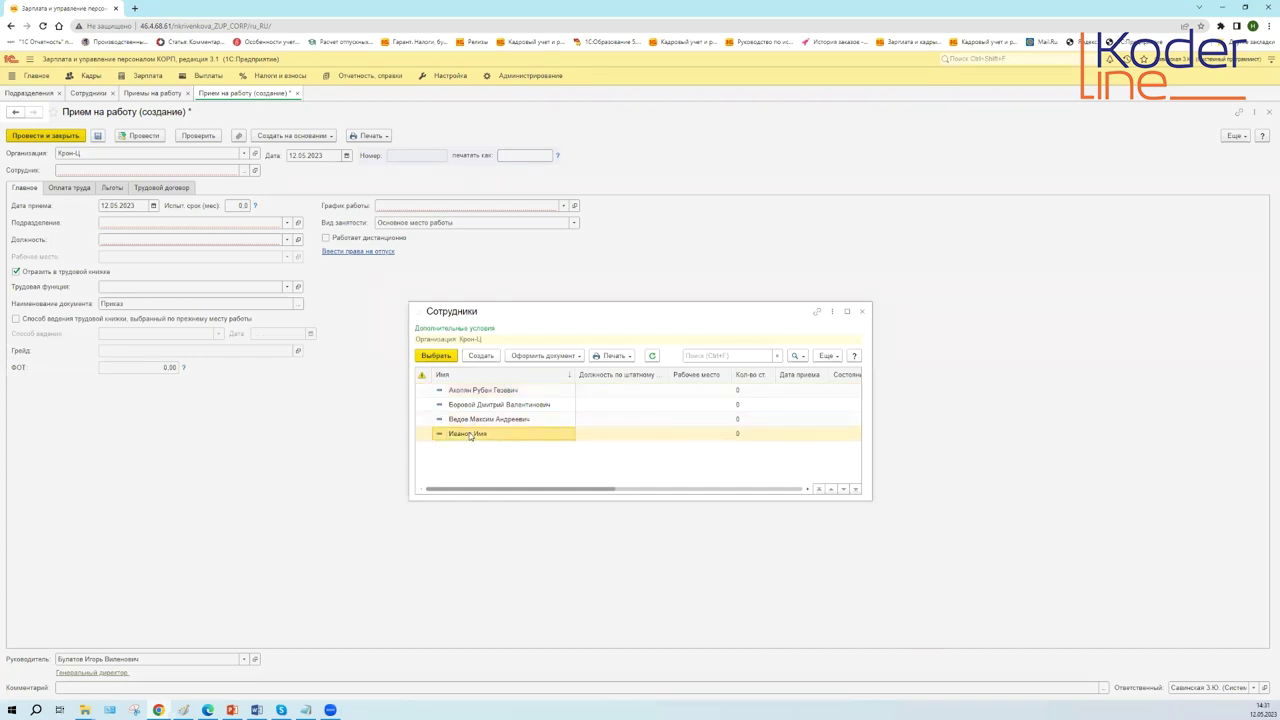
{"action": "double_click", "coordinate": [470, 434]}
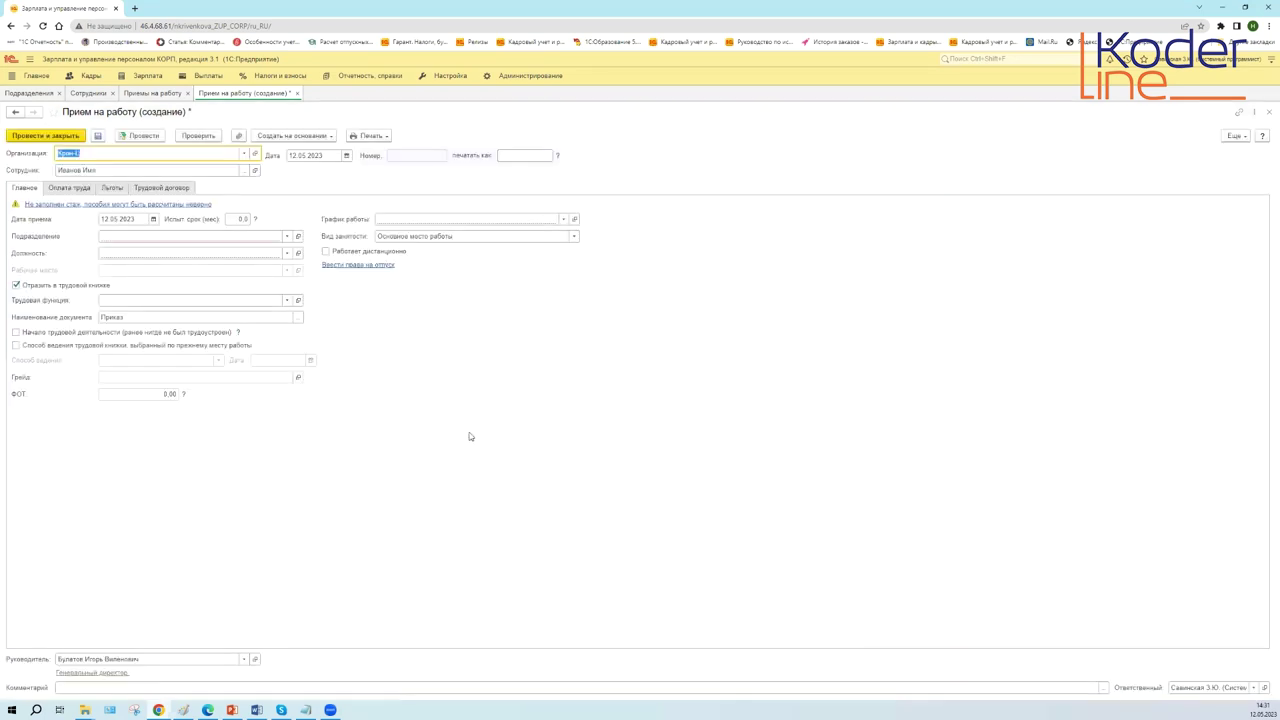
- Choose the department «Бухглтерия» from the full list and check the hiring document's work schedule («График работы»)
{"action": "left_click", "coordinate": [288, 236]}
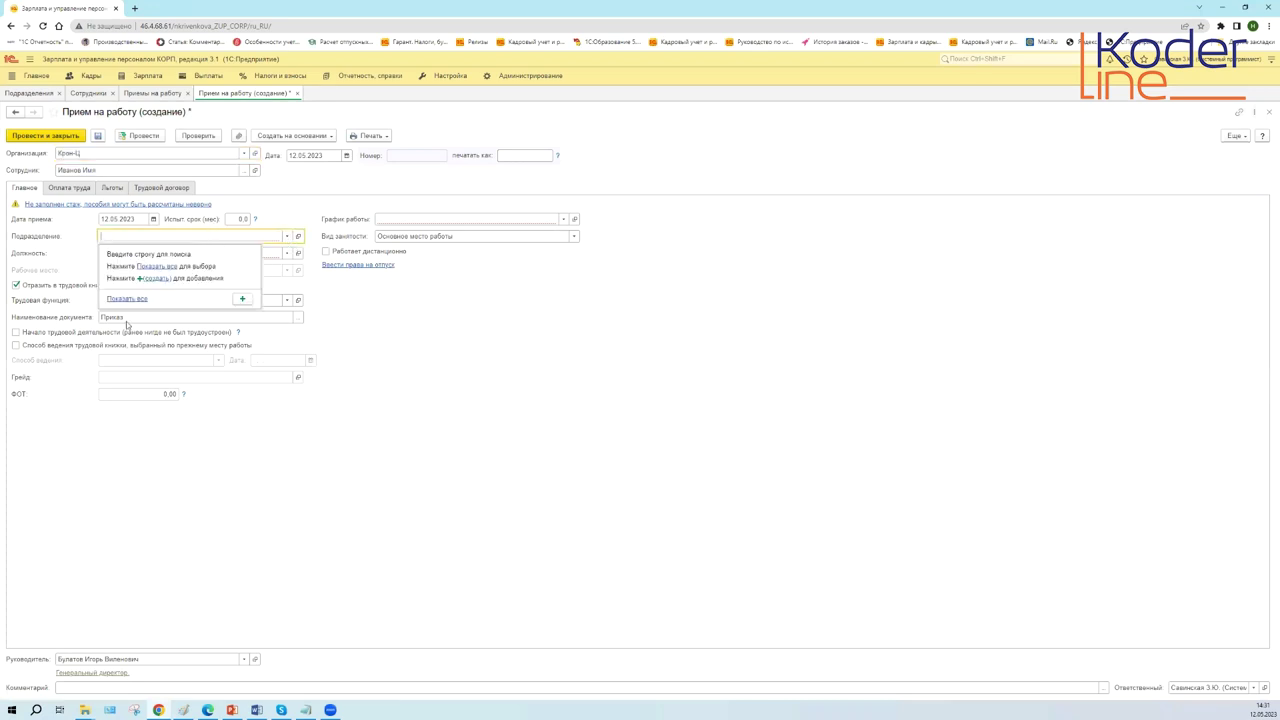
{"action": "left_click", "coordinate": [128, 299]}
{"action": "left_click", "coordinate": [592, 344]}
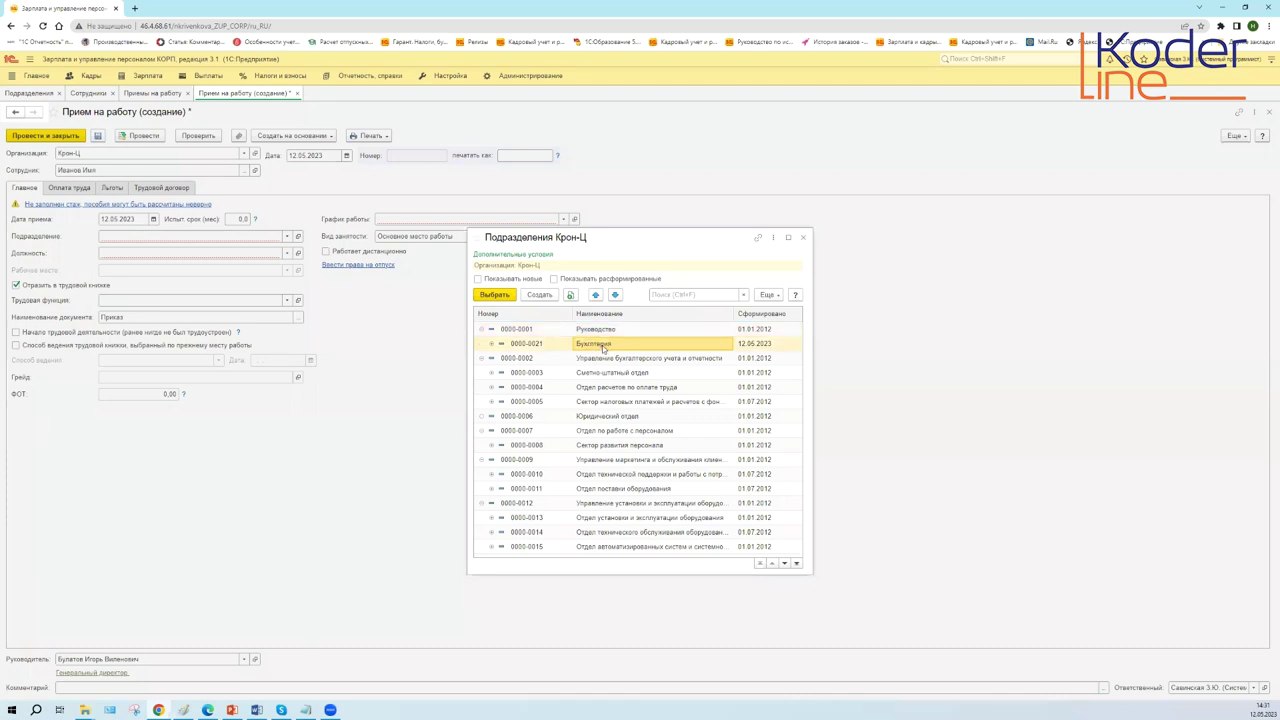
{"action": "double_click", "coordinate": [602, 345]}
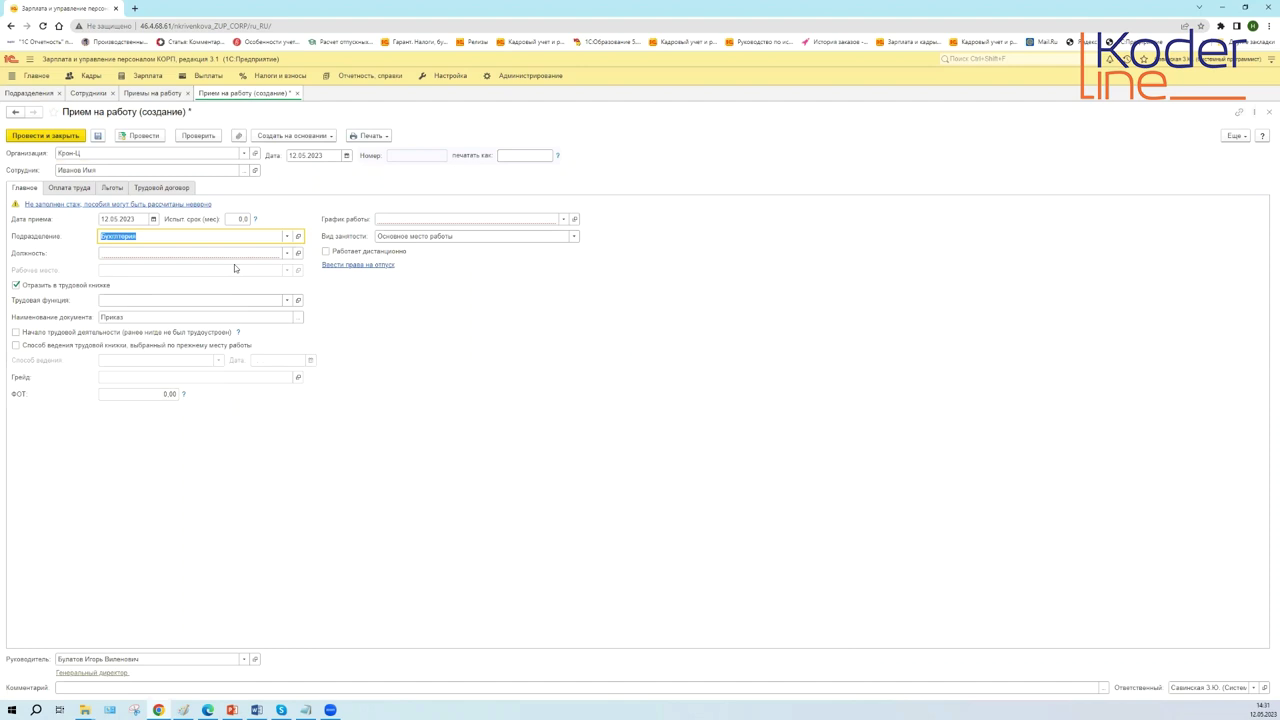
{"action": "left_click", "coordinate": [397, 220]}
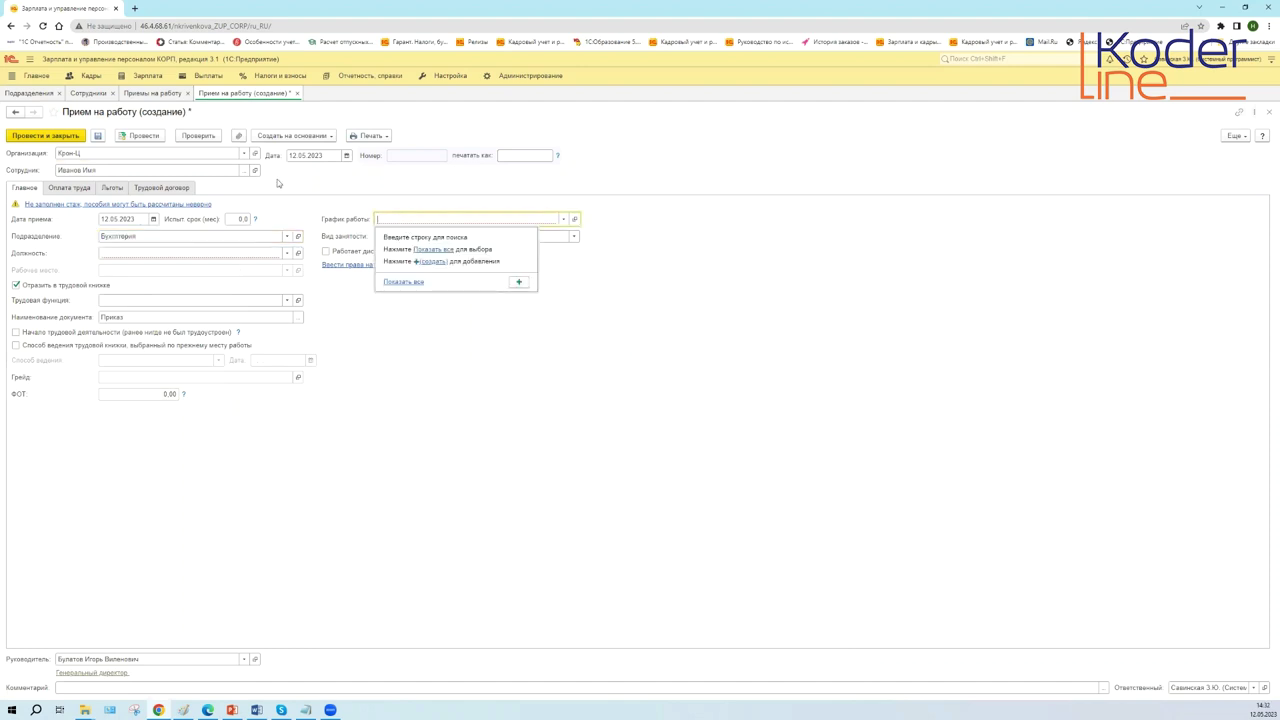
- Clear the department and close the new hiring document without saving it
{"action": "left_click", "coordinate": [130, 238]}
{"action": "key", "text": "BackSpace"}
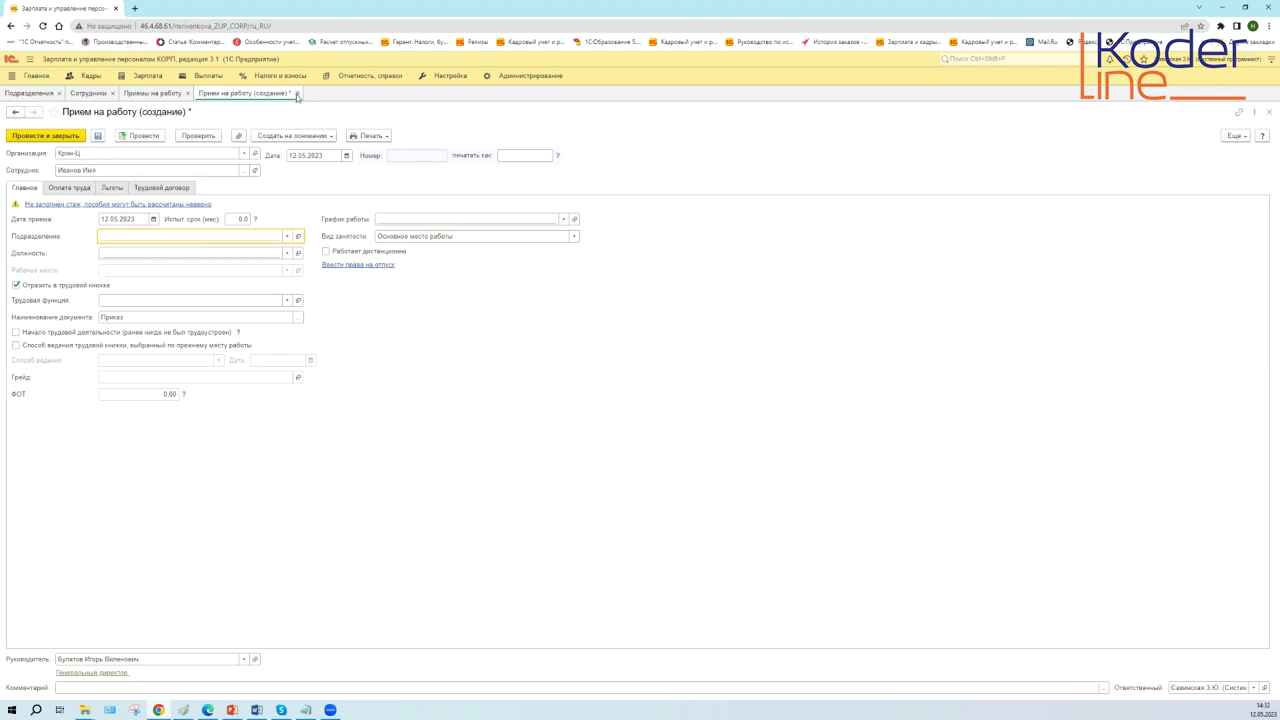
{"action": "left_click", "coordinate": [296, 93]}
{"action": "left_click", "coordinate": [677, 401]}
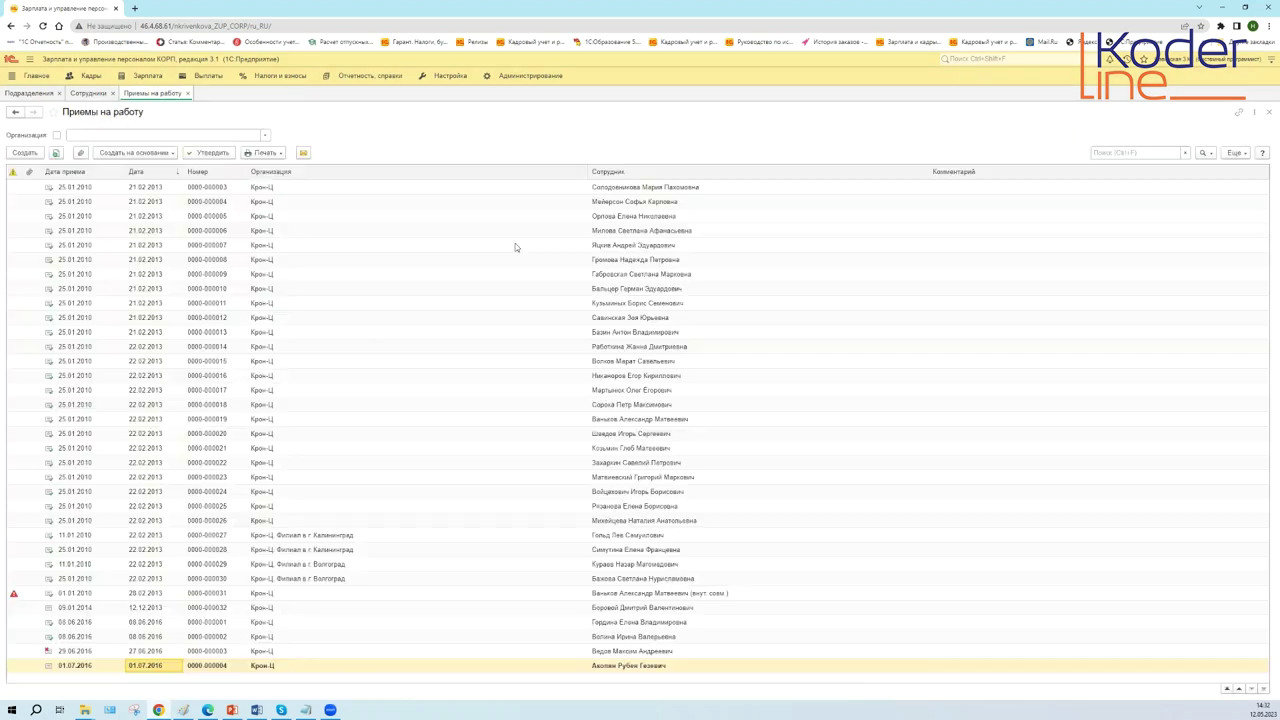
- Close the employee list, and open the «Бухглтерия» department card to correct its name to «Бухгалтерия»
{"action": "left_click", "coordinate": [79, 93]}
{"action": "left_click", "coordinate": [113, 93]}
{"action": "left_click", "coordinate": [48, 94]}
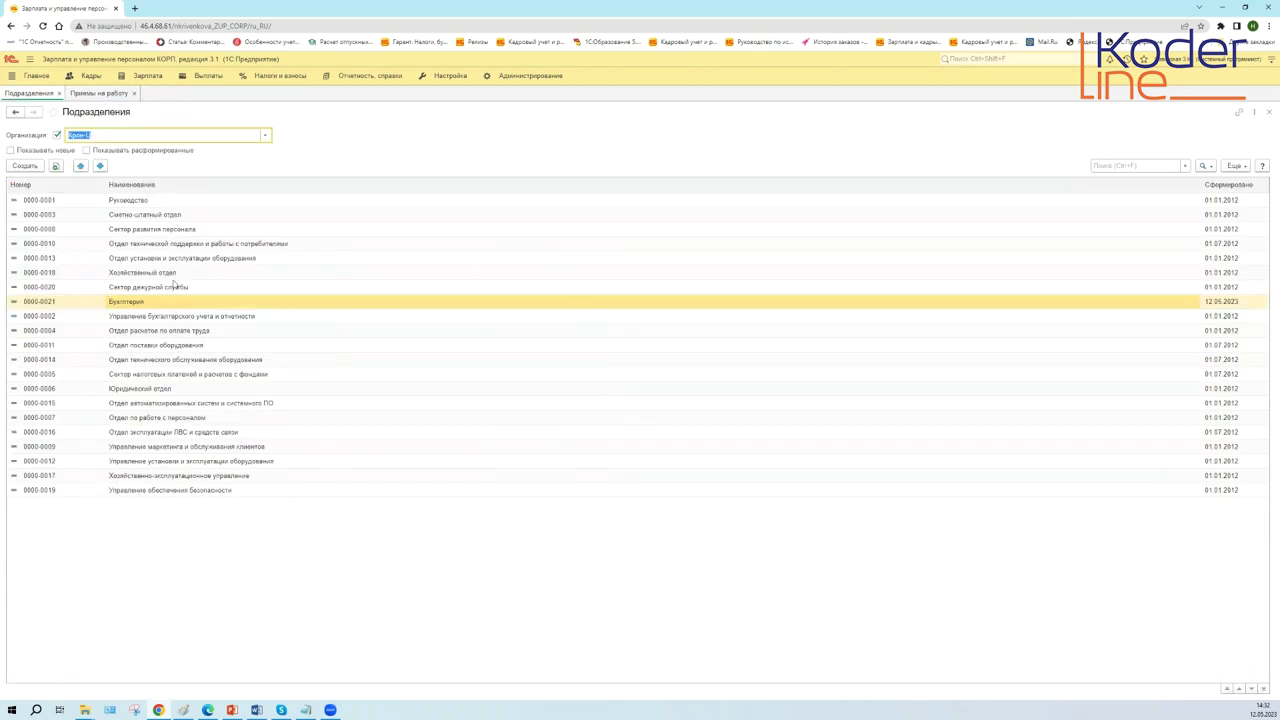
{"action": "left_click", "coordinate": [152, 301]}
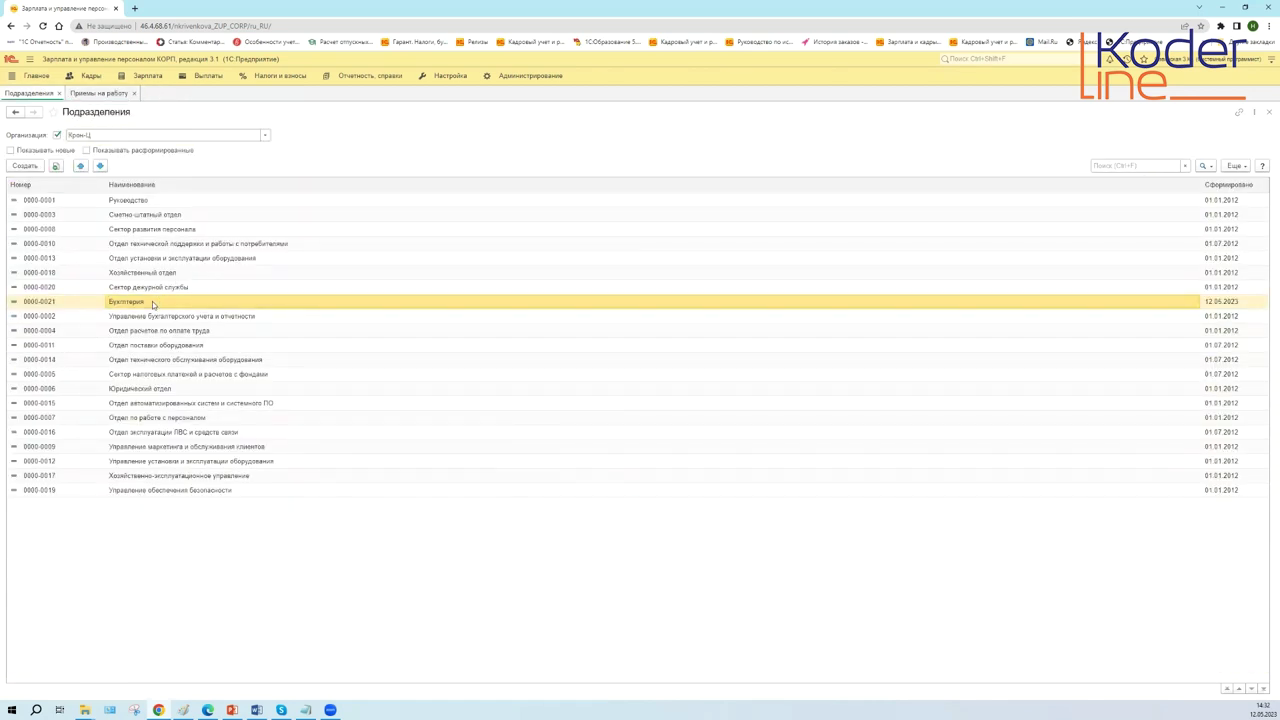
{"action": "double_click", "coordinate": [152, 301]}
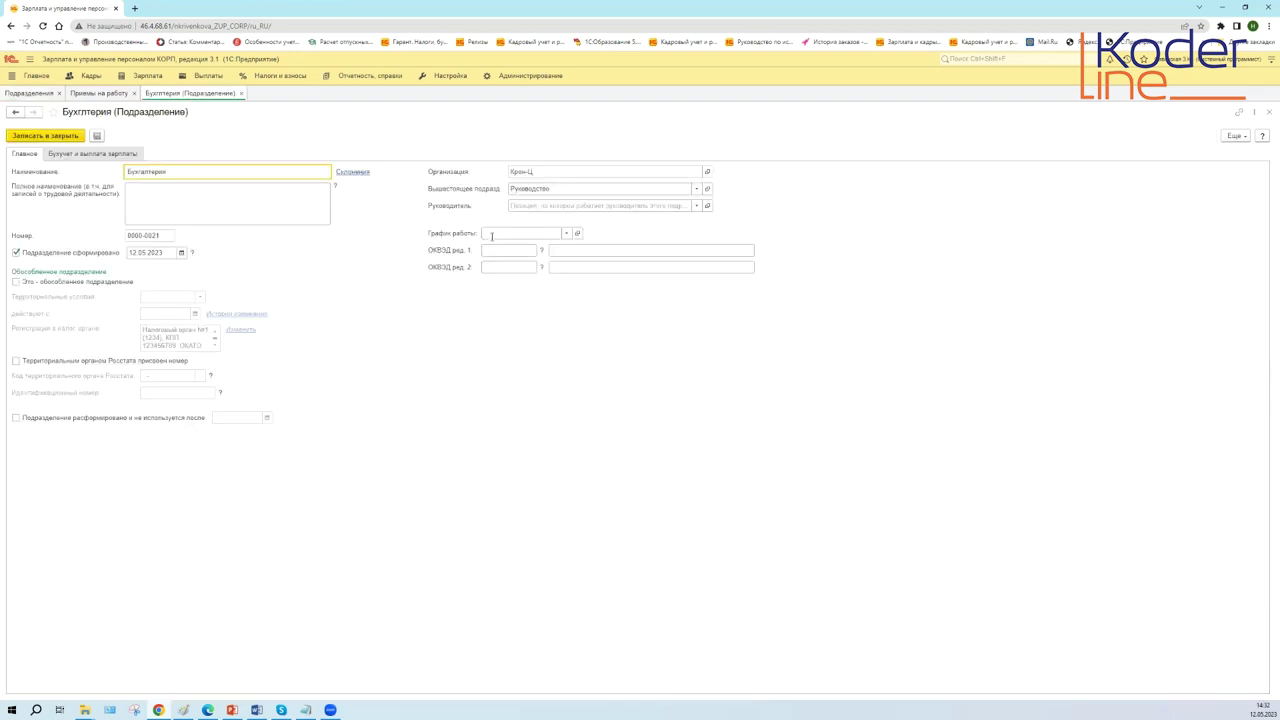
- Set the department's work schedule («График работы») to «Пятидневка», and save and close the card
{"action": "left_click", "coordinate": [92, 156]}
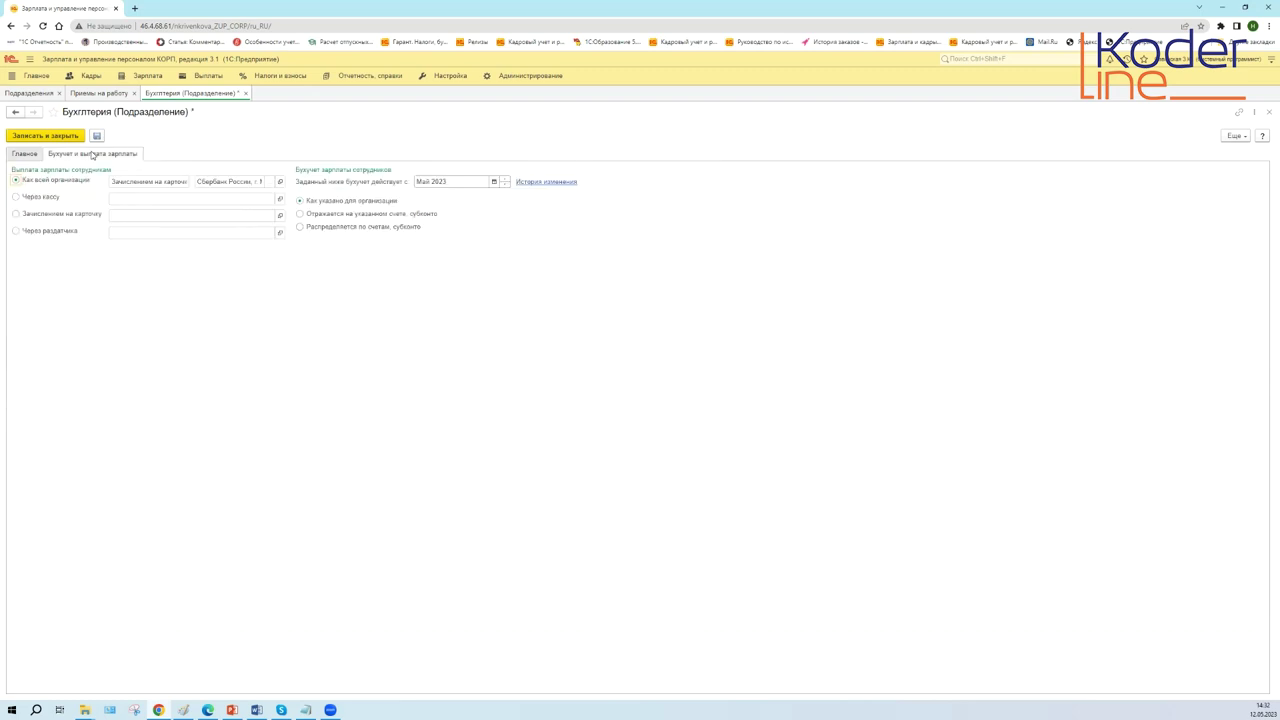
{"action": "left_click", "coordinate": [28, 154]}
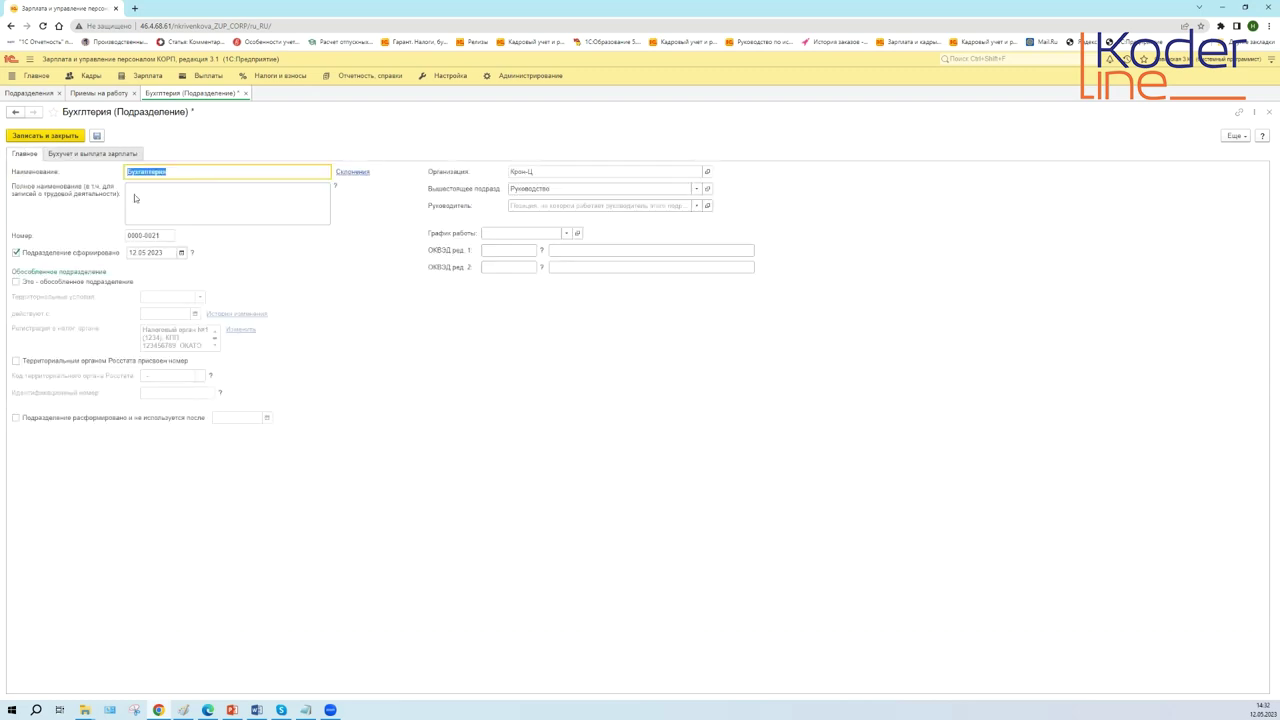
{"action": "left_click", "coordinate": [572, 235]}
{"action": "left_click", "coordinate": [523, 296]}
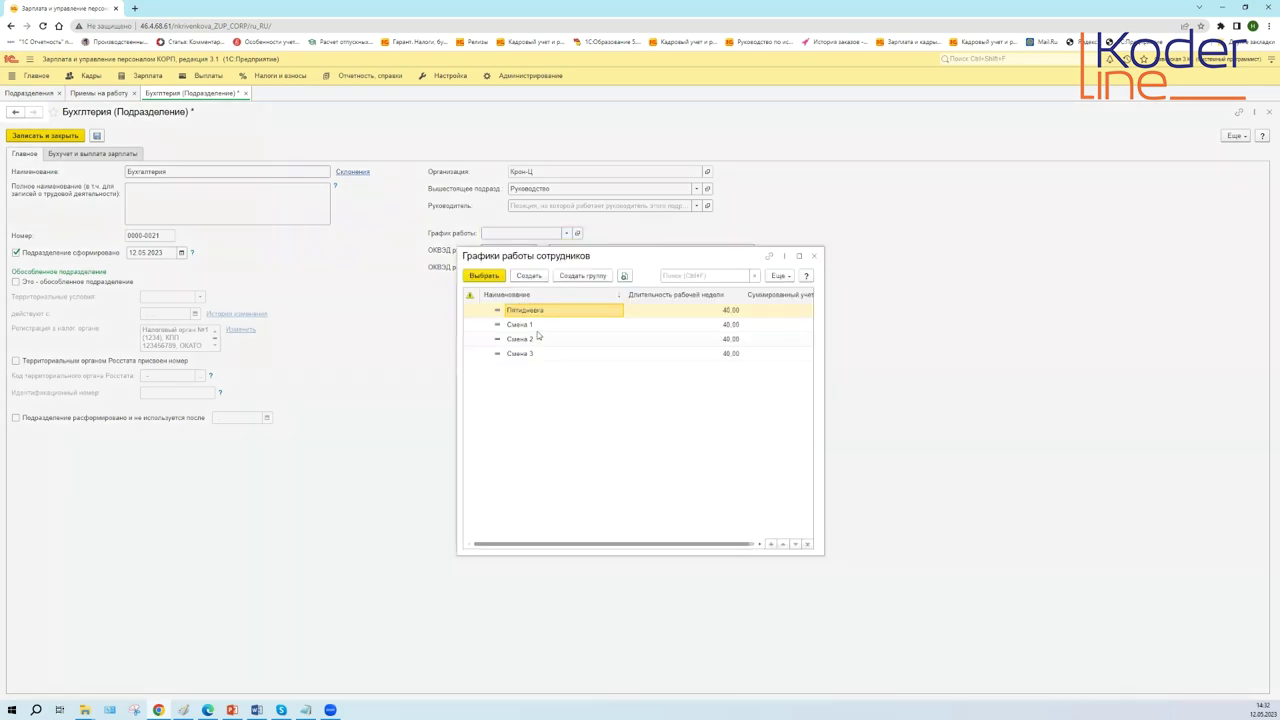
{"action": "double_click", "coordinate": [533, 312]}
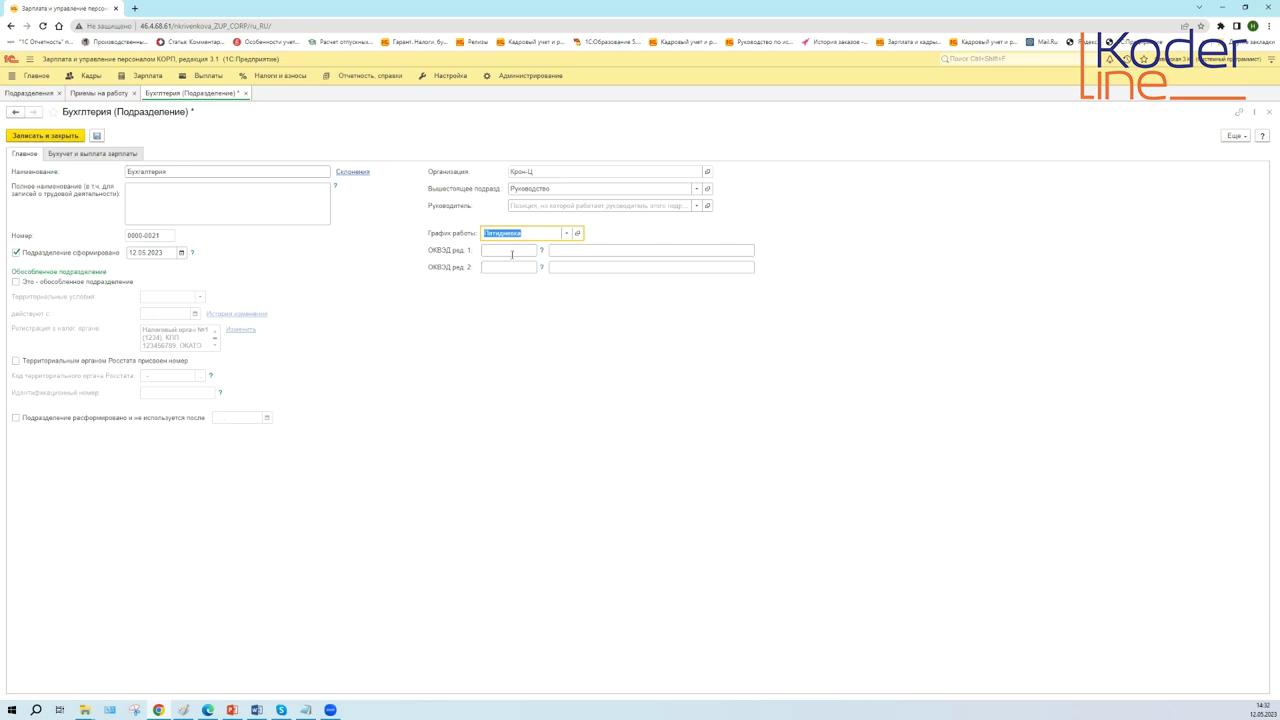
{"action": "left_click", "coordinate": [54, 137]}
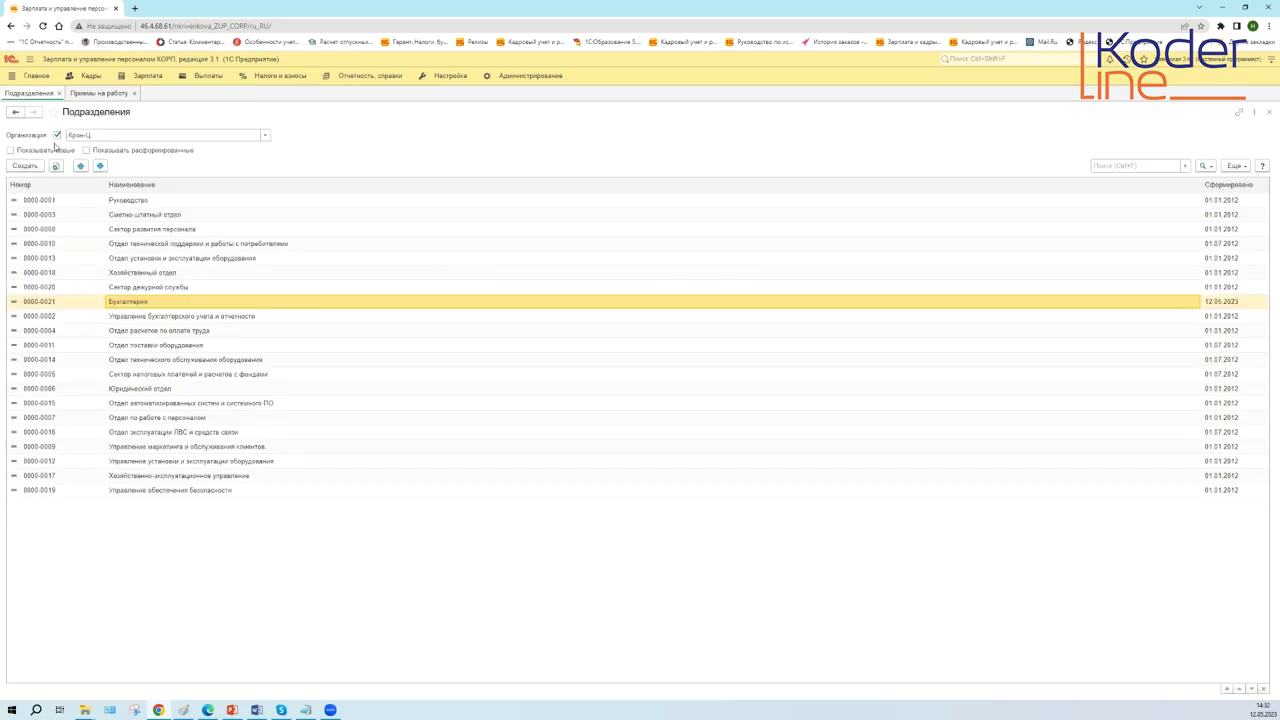
- Create another hiring document for the organization «Крон-Ц» and select the last employee in the list
{"action": "left_click", "coordinate": [106, 93]}
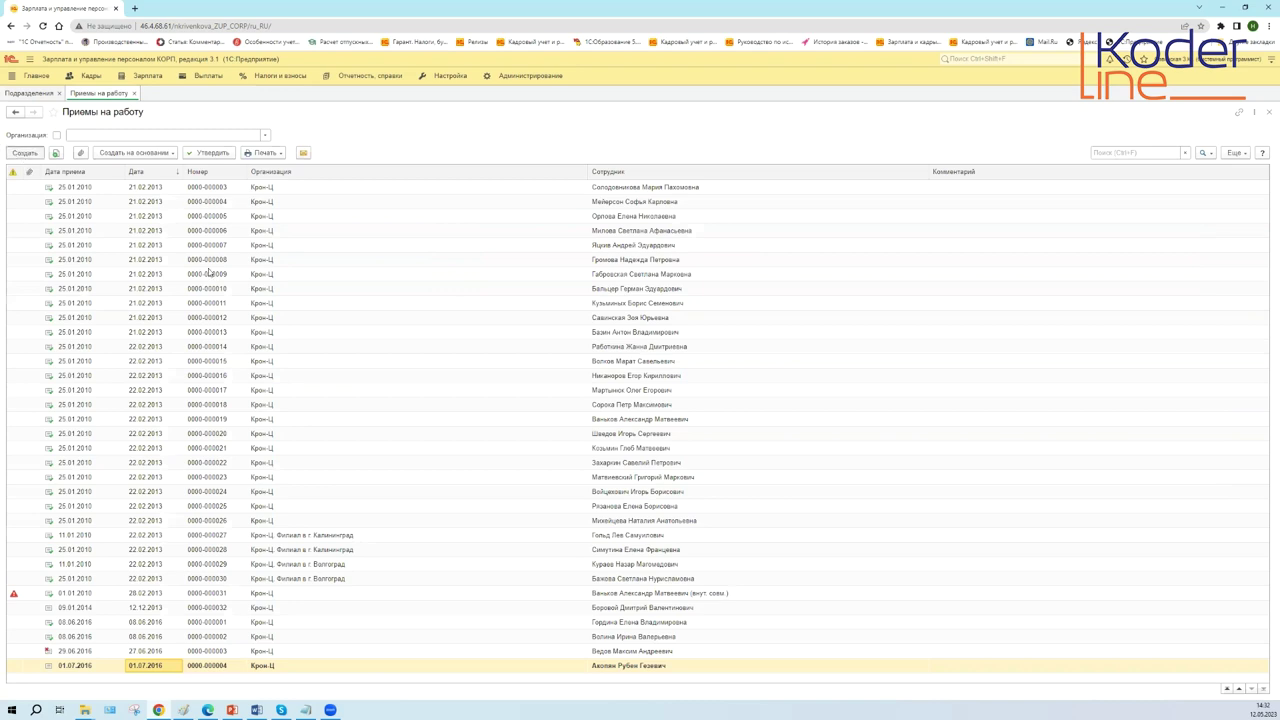
{"action": "key", "text": "Insert"}
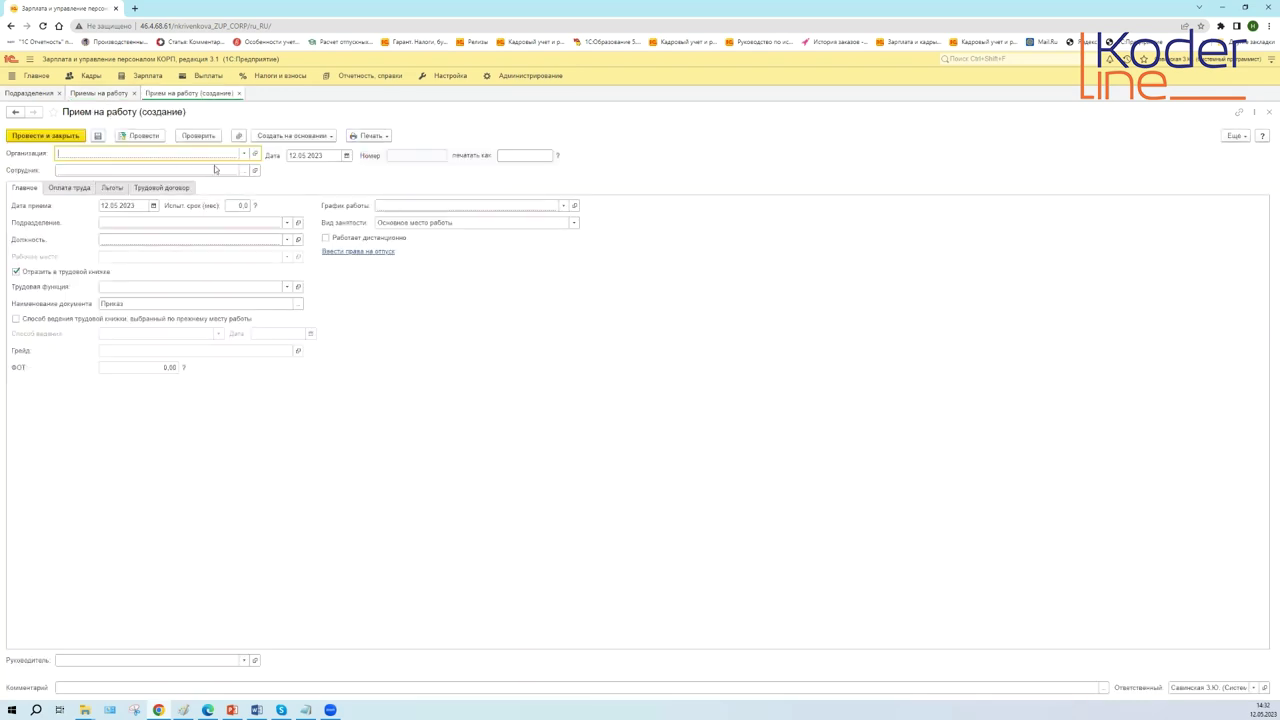
{"action": "left_click", "coordinate": [242, 154]}
{"action": "left_click", "coordinate": [146, 170]}
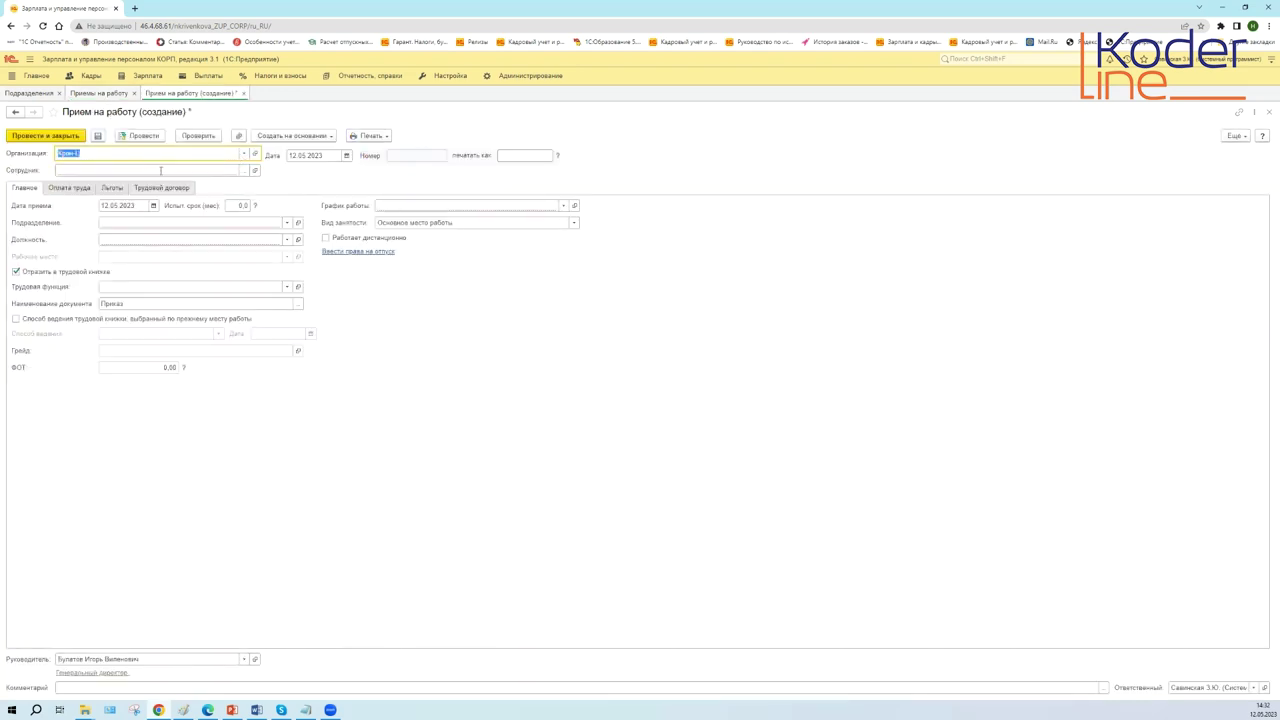
{"action": "left_click", "coordinate": [160, 170]}
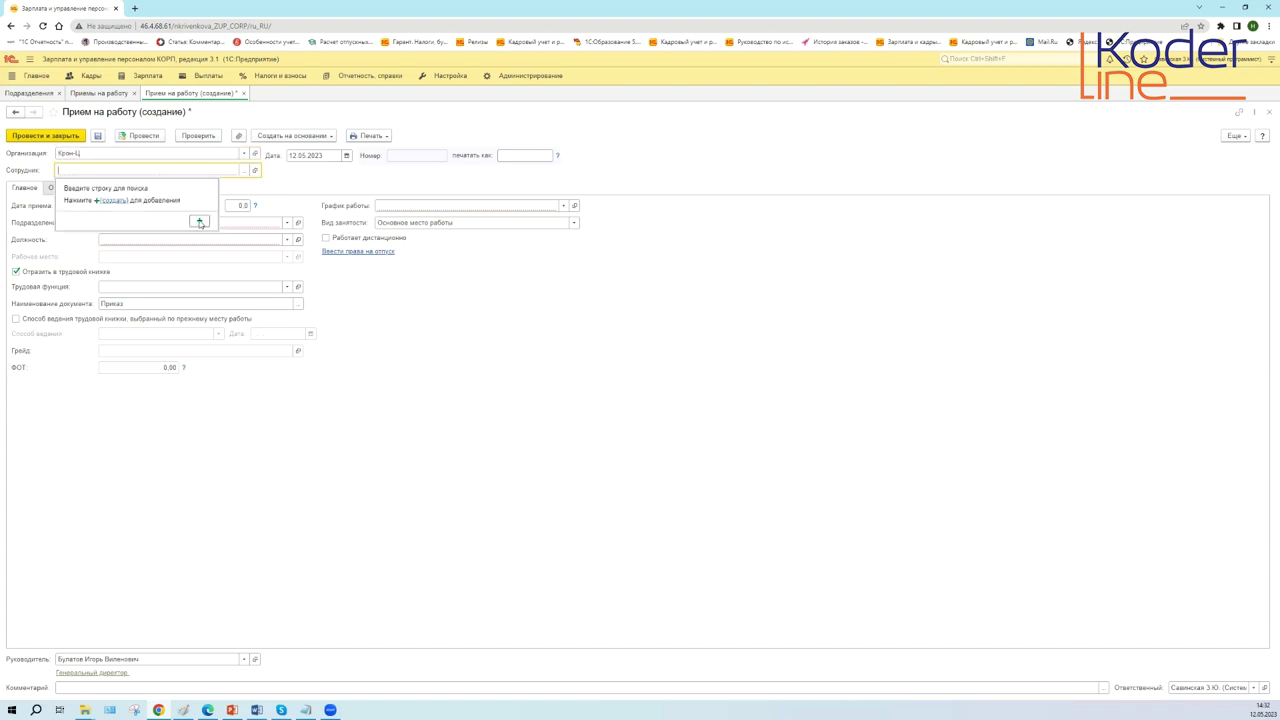
{"action": "left_click", "coordinate": [249, 170]}
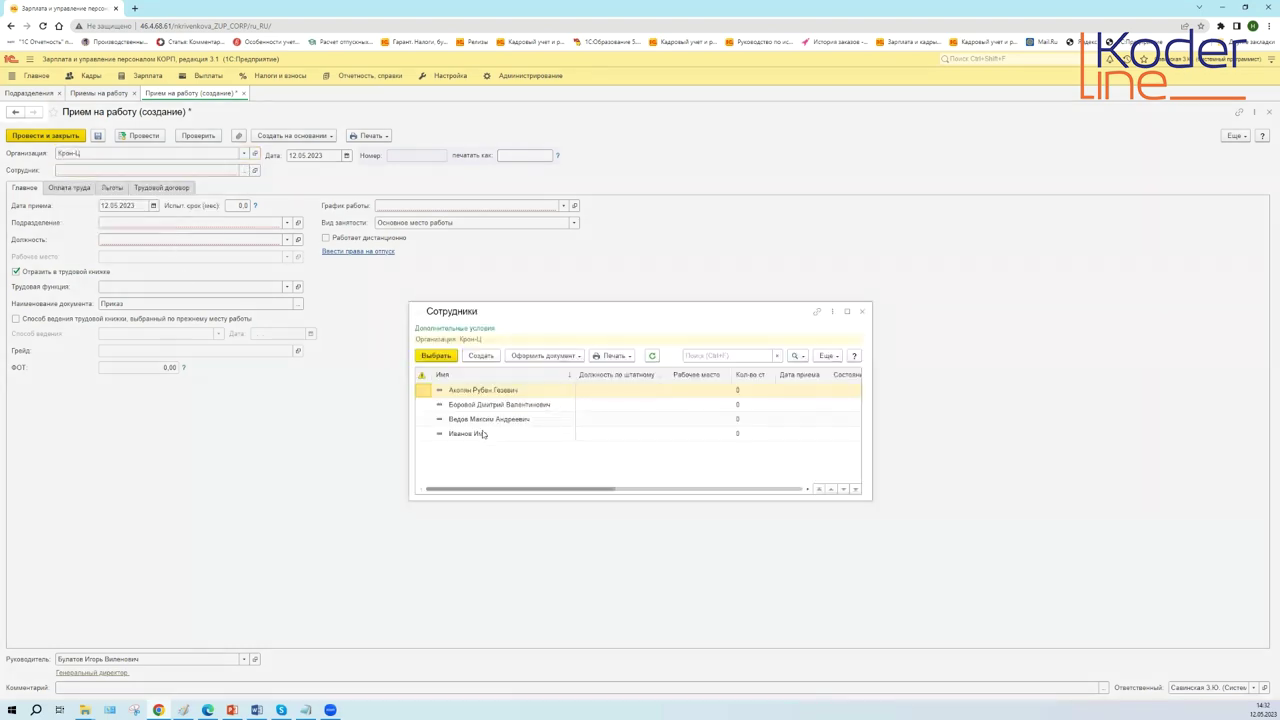
{"action": "left_click", "coordinate": [479, 436]}
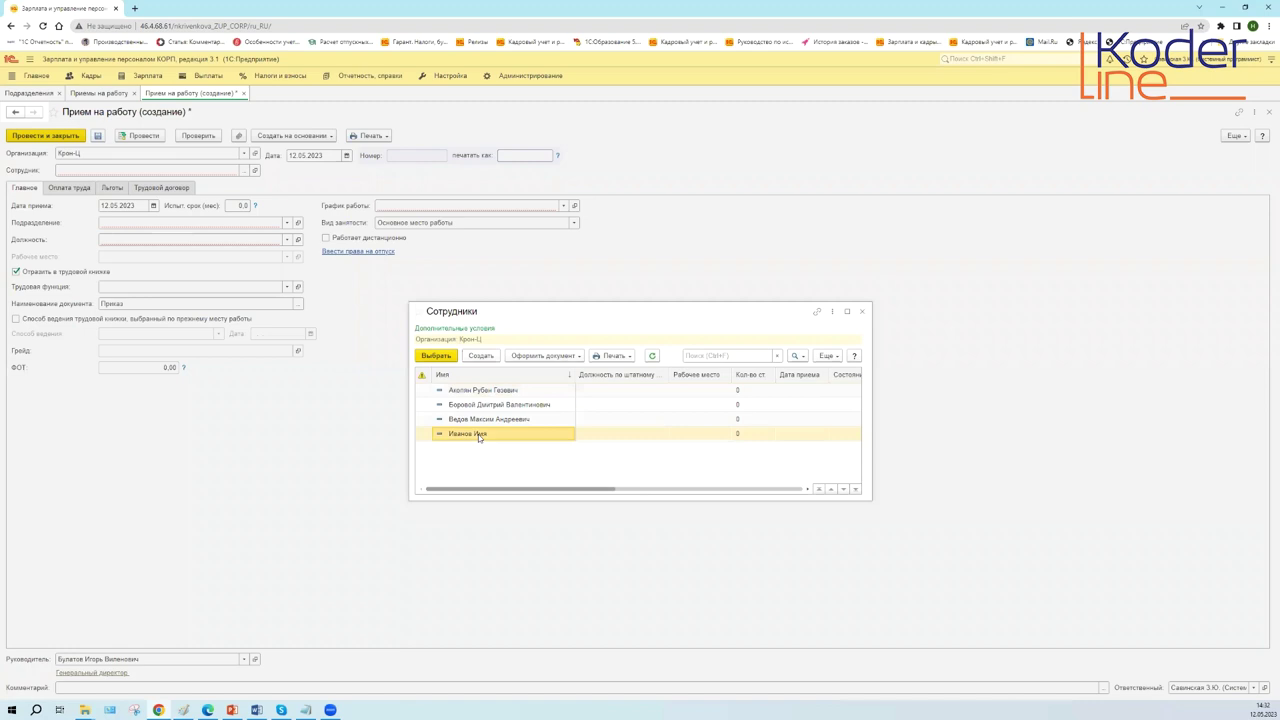
{"action": "double_click", "coordinate": [478, 436]}
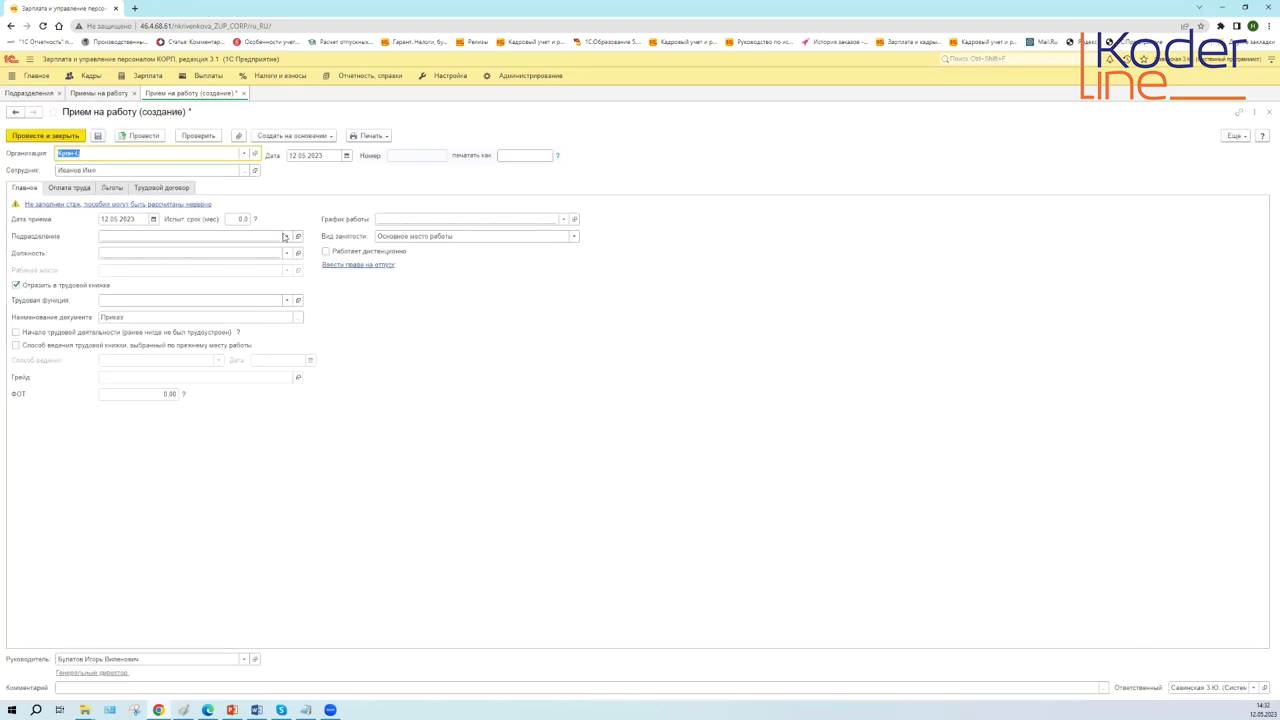
- Set the hiring document's department to «Бухгалтерия» with the work schedule «Пятидневка»
{"action": "left_click", "coordinate": [283, 236]}
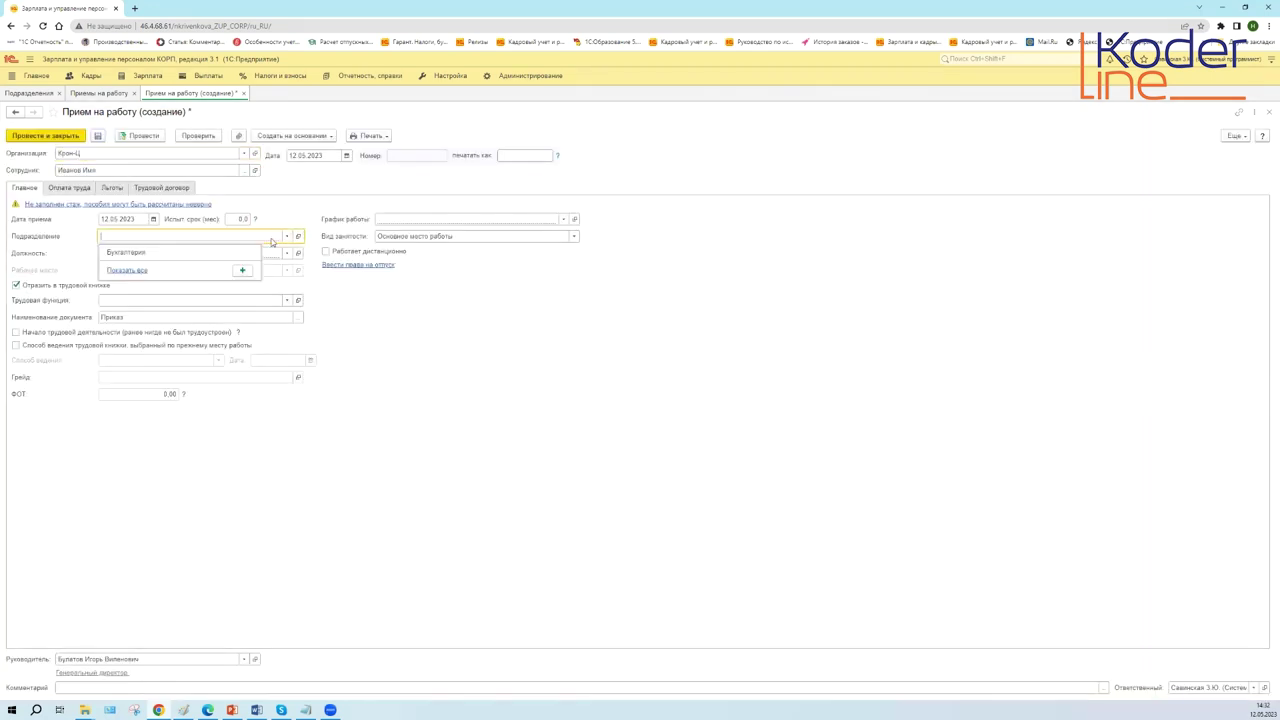
{"action": "left_click", "coordinate": [220, 254]}
{"action": "left_click", "coordinate": [384, 220]}
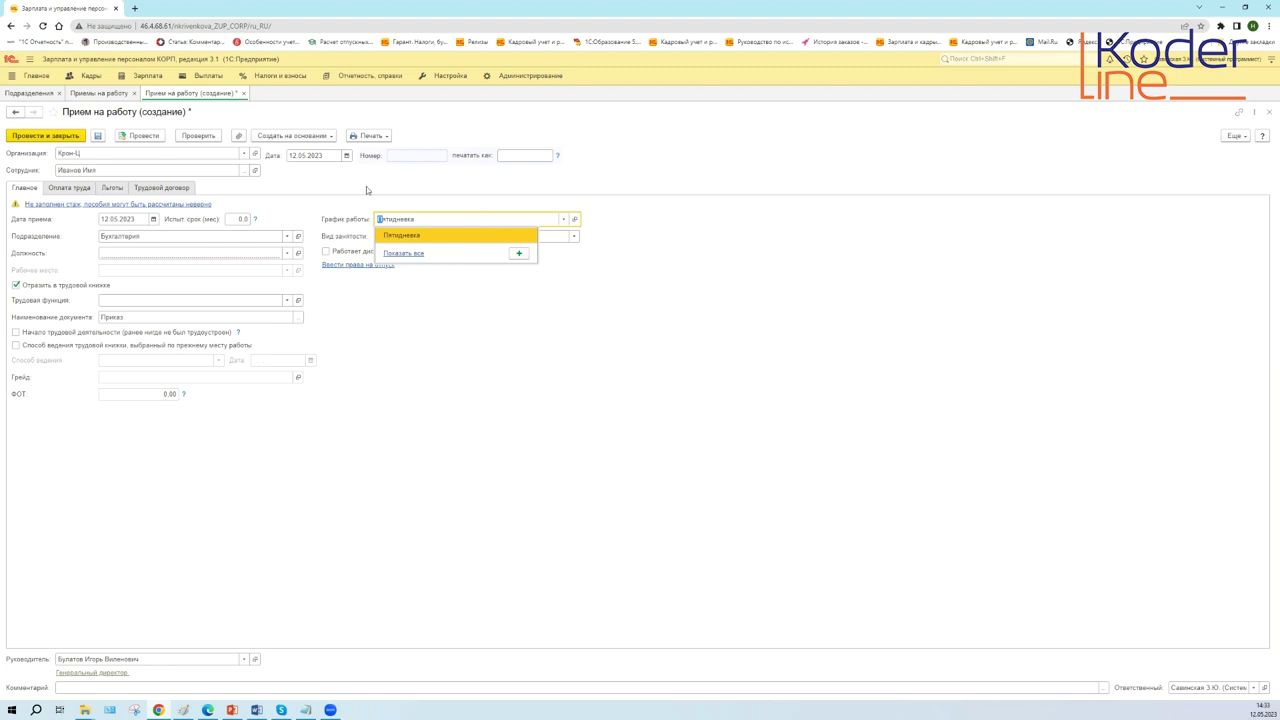
{"action": "left_click", "coordinate": [430, 235]}
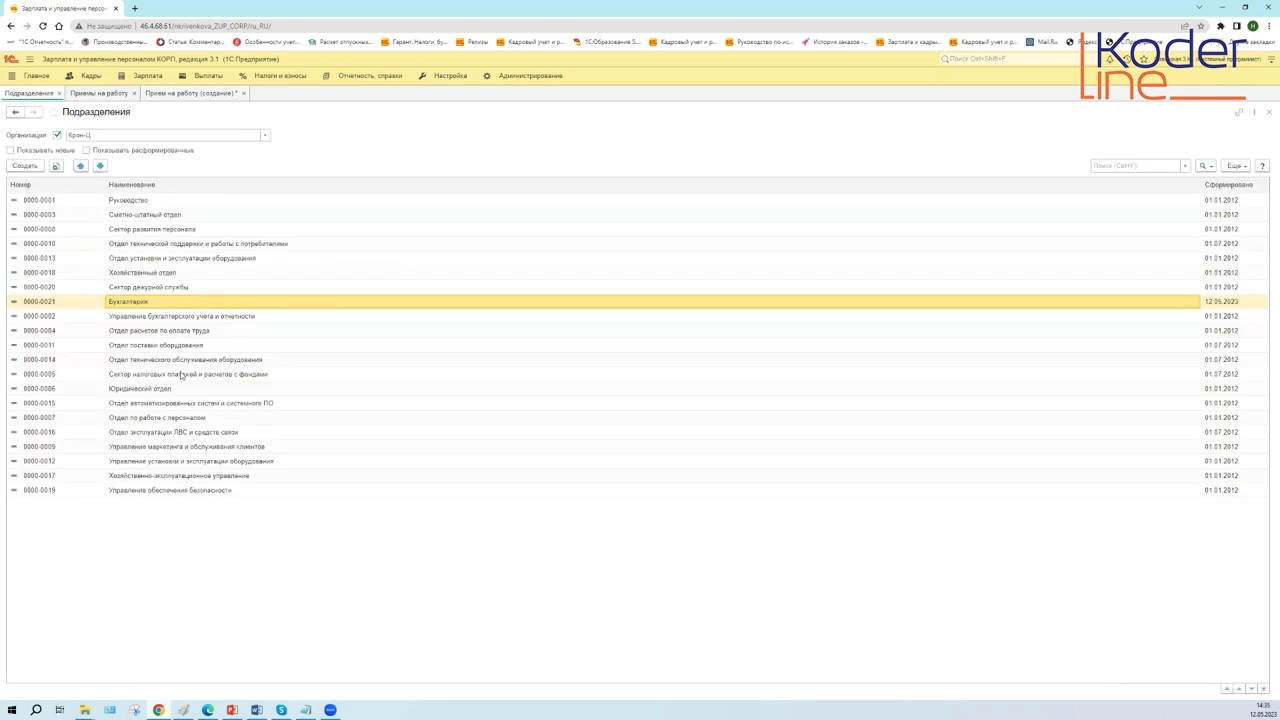
- Mark the department «Управление бухгалтерского учета и отчетности» as disbanded and not used after 01.06.2023
{"action": "left_click", "coordinate": [150, 318]}
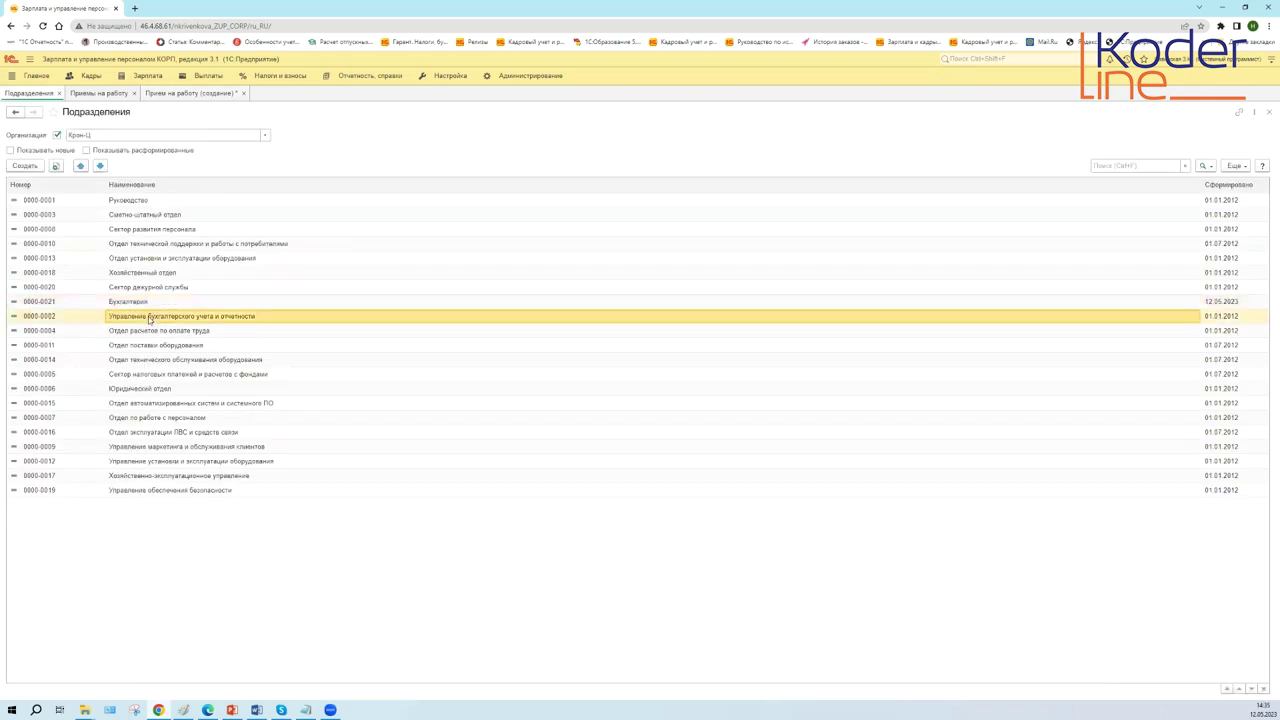
{"action": "double_click", "coordinate": [150, 318]}
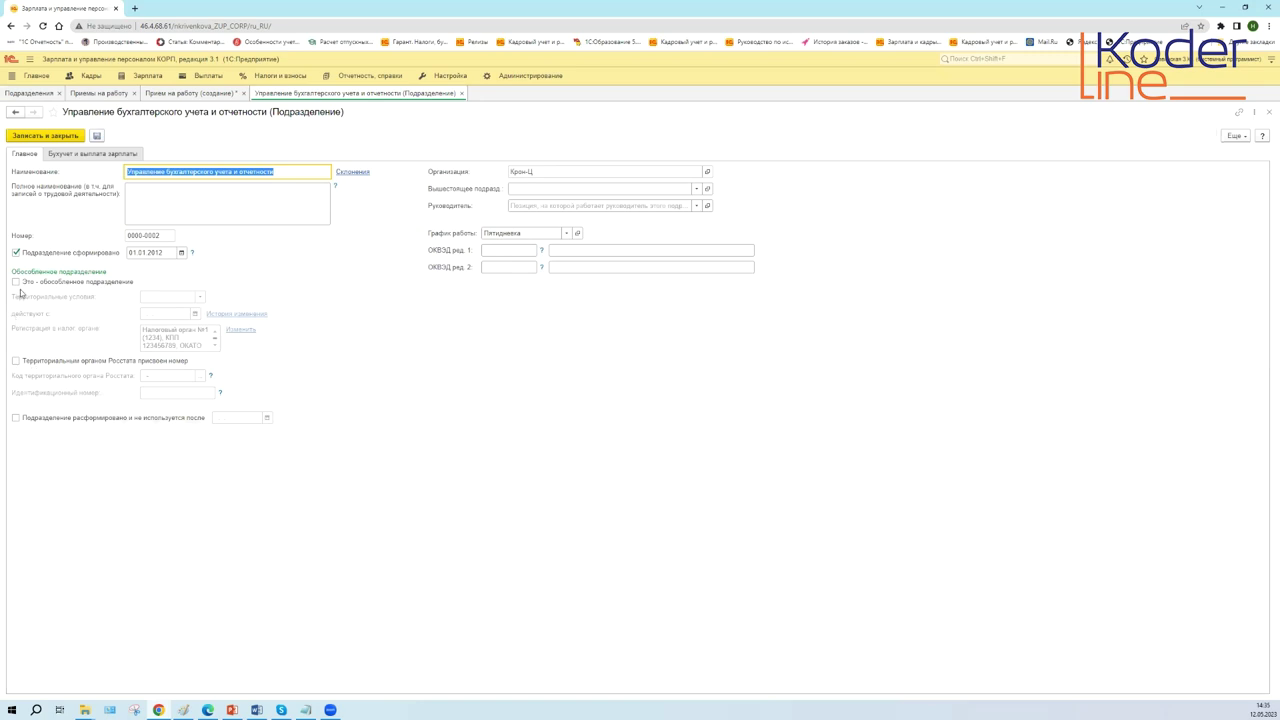
{"action": "left_click", "coordinate": [15, 417]}
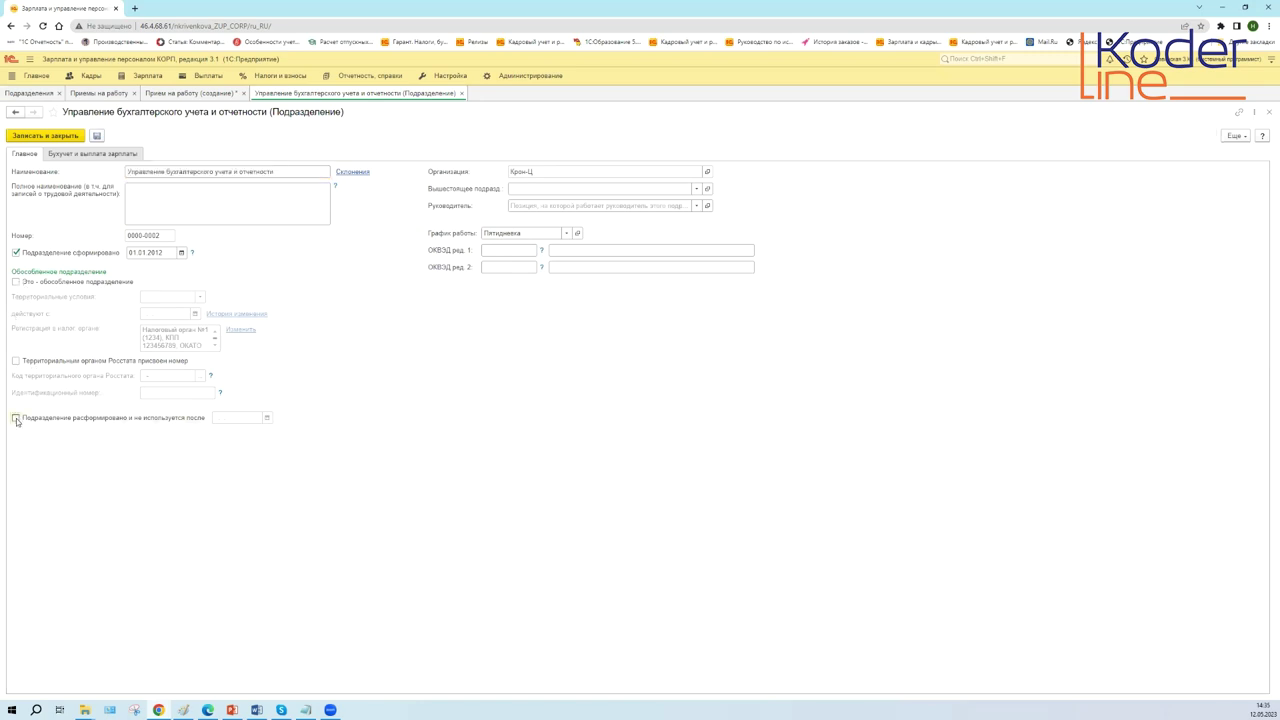
{"action": "left_click", "coordinate": [267, 418]}
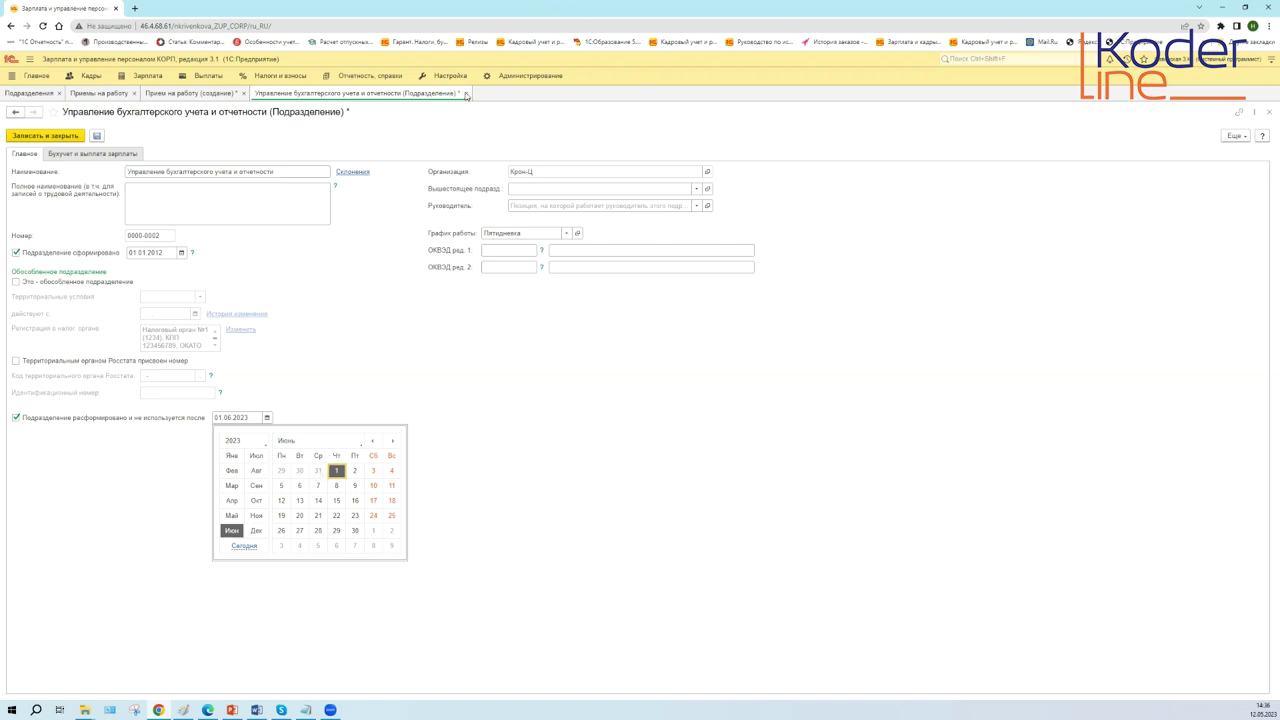
- Try to save the department's disbandment as of 01.06.2023, and close the card without saving the changes
{"action": "key", "text": "Escape"}
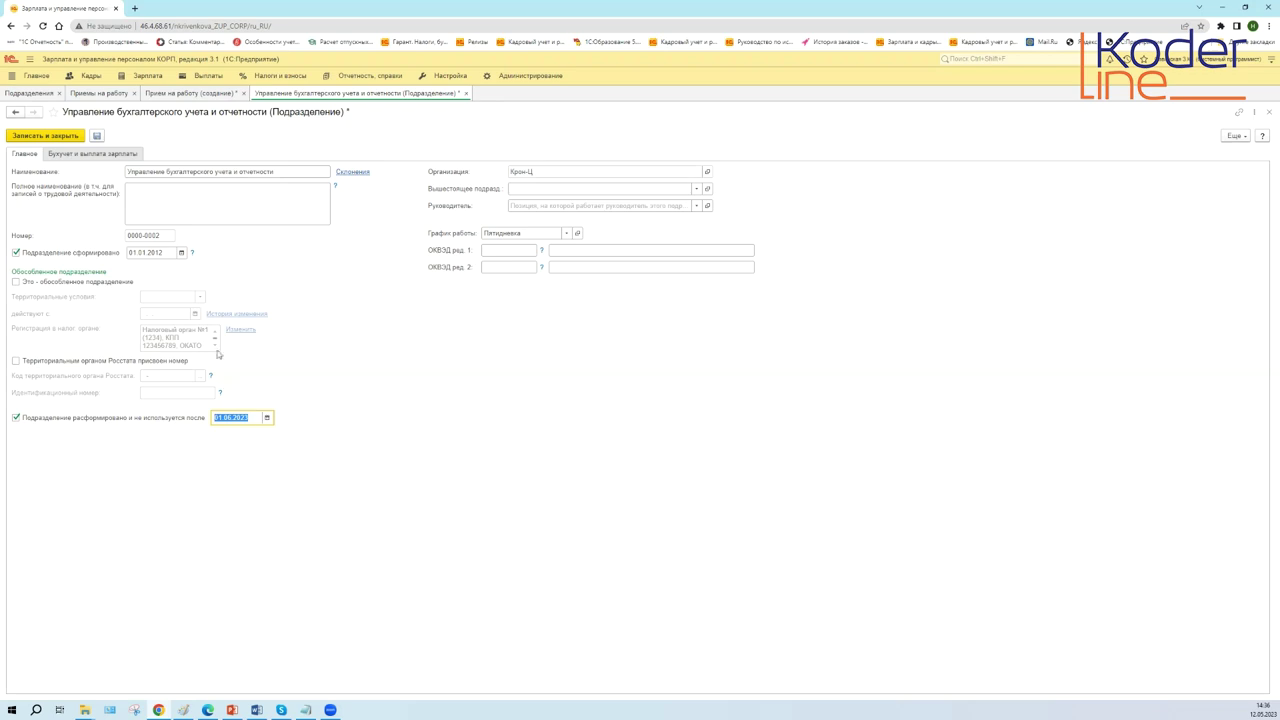
{"action": "left_click", "coordinate": [75, 138]}
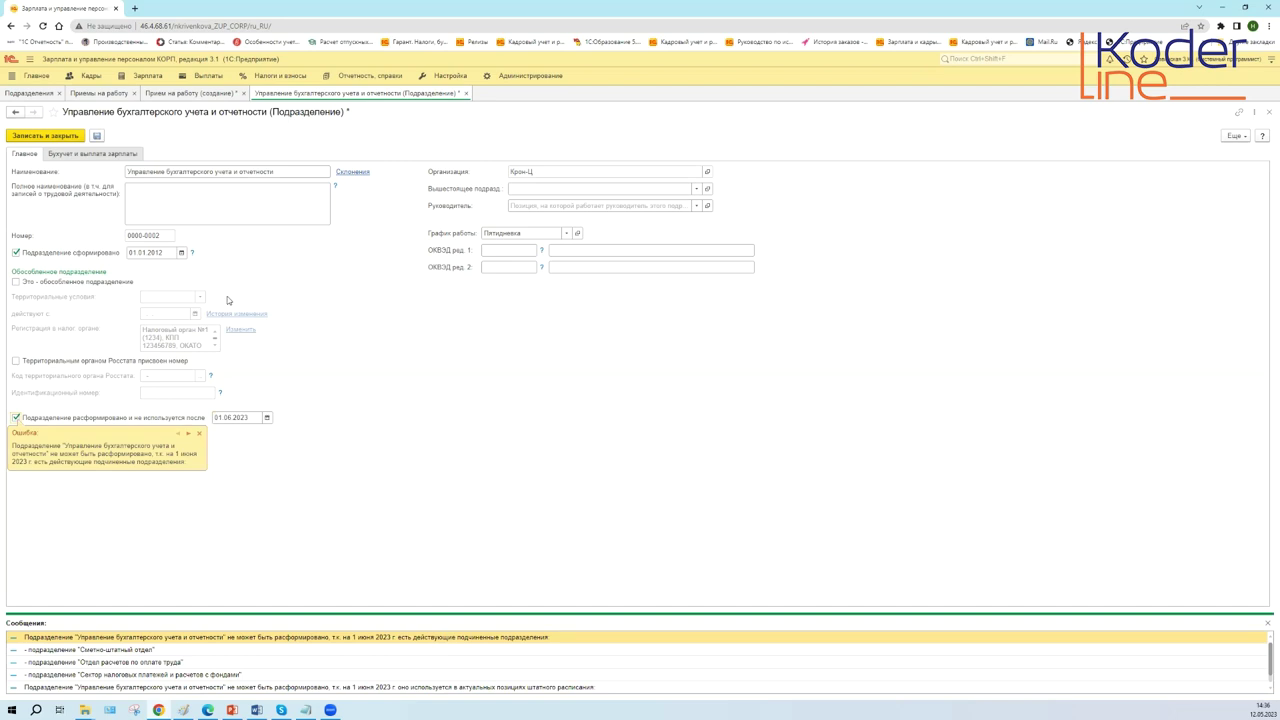
{"action": "left_click", "coordinate": [466, 92]}
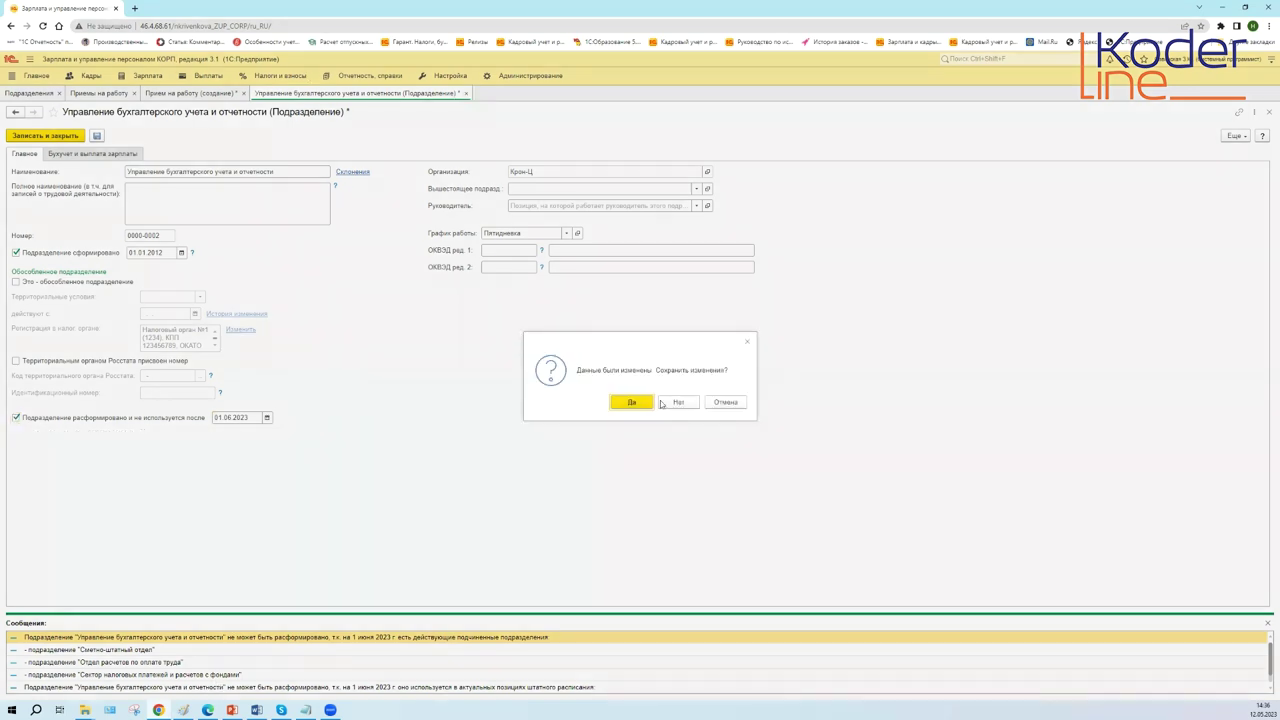
{"action": "left_click", "coordinate": [678, 402]}
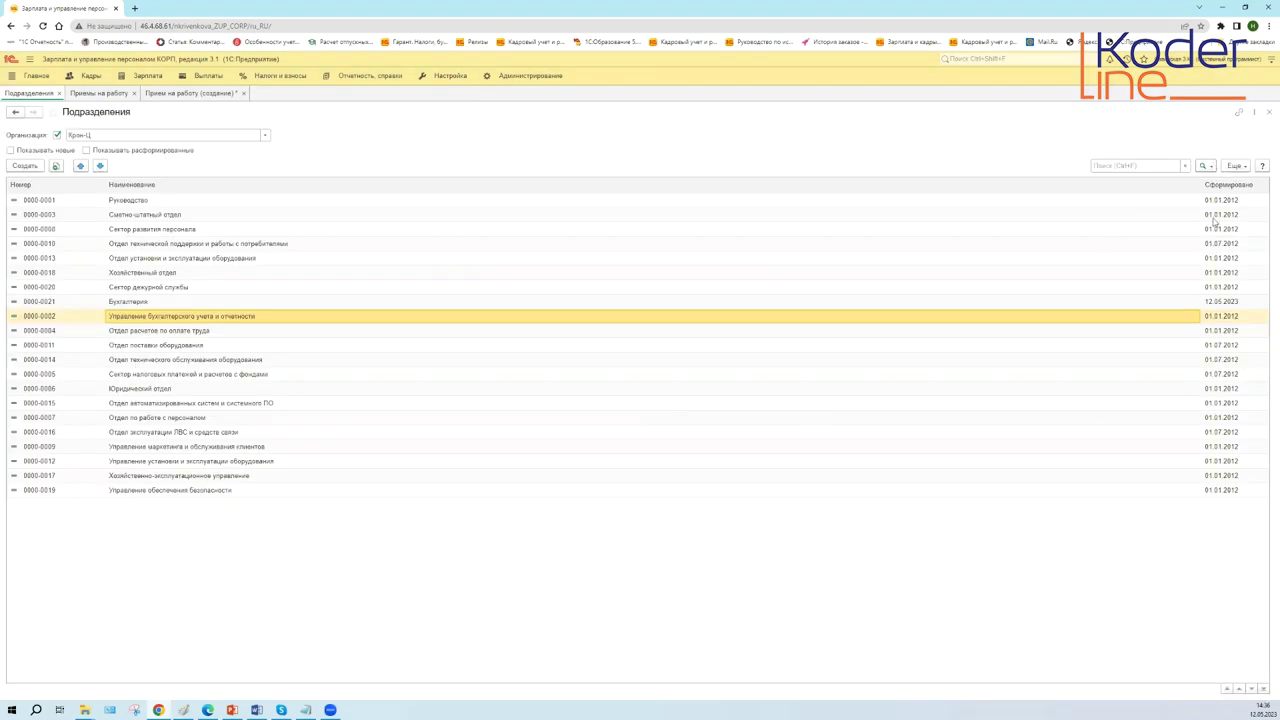
- Show new and disbanded departments in the department list, look through the entries, and hide both kinds again
{"action": "left_click", "coordinate": [1245, 166]}
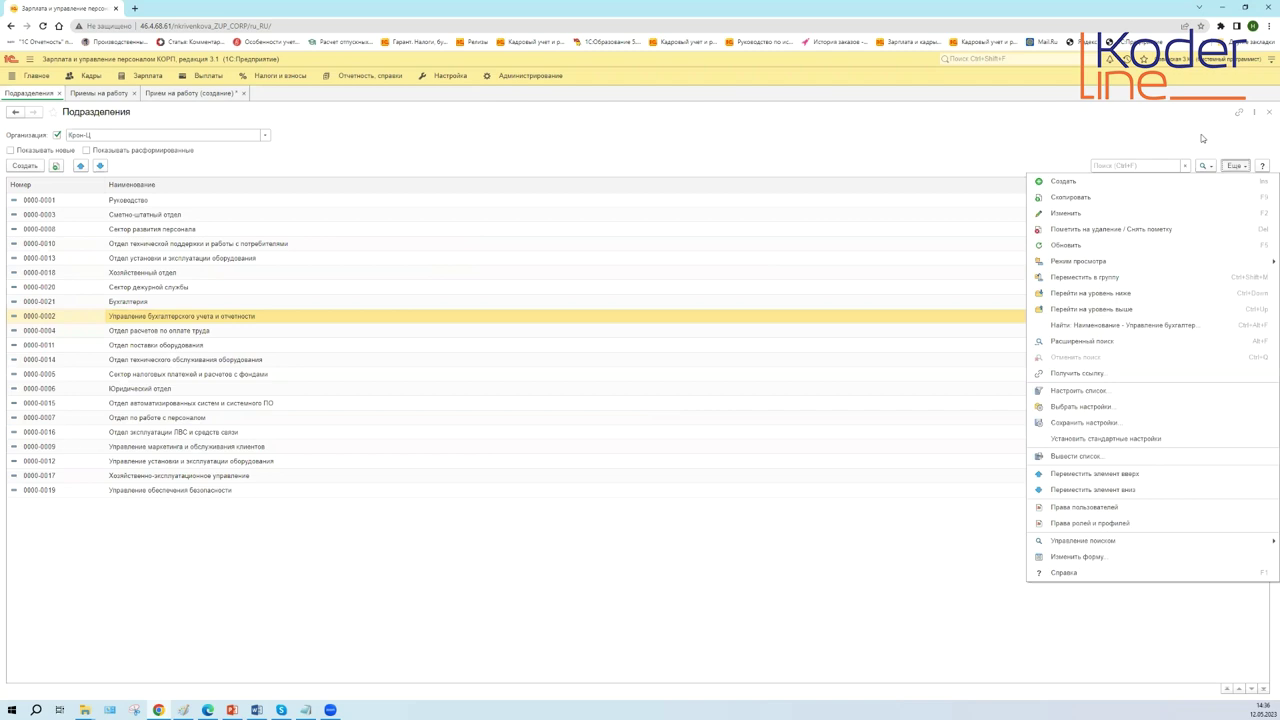
{"action": "left_click", "coordinate": [87, 151]}
{"action": "left_click", "coordinate": [87, 151]}
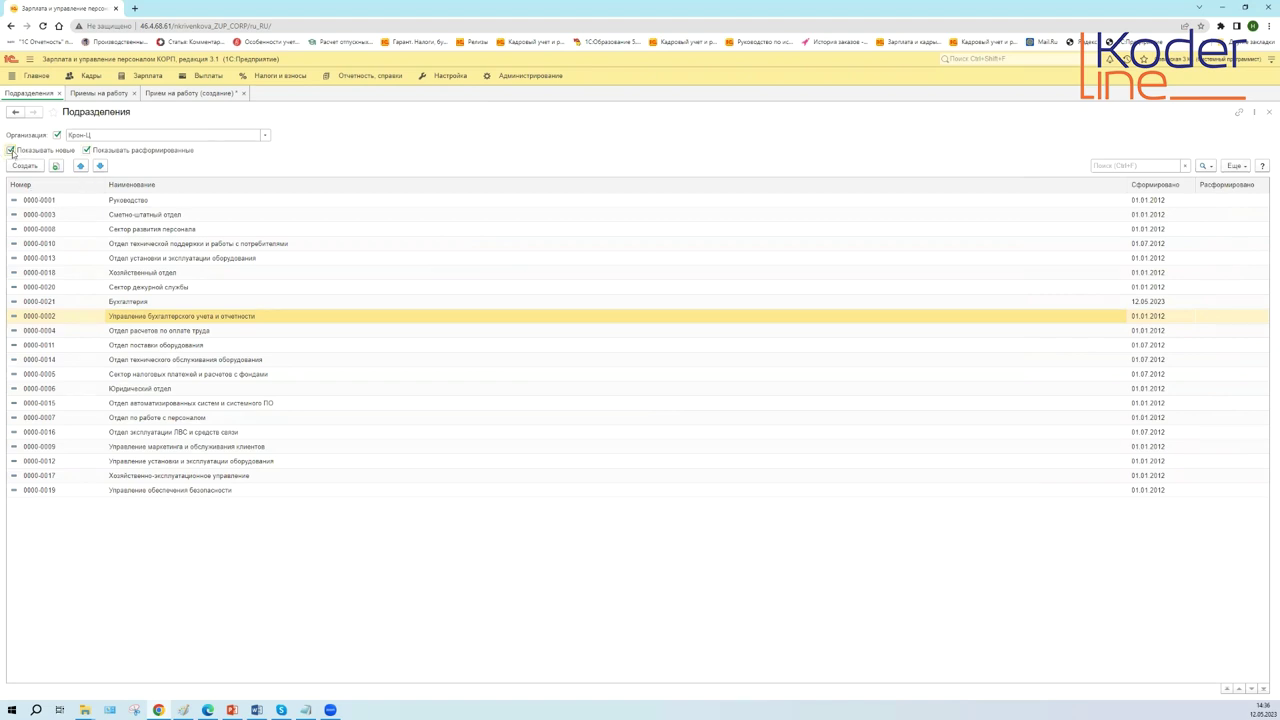
{"action": "left_click", "coordinate": [164, 273]}
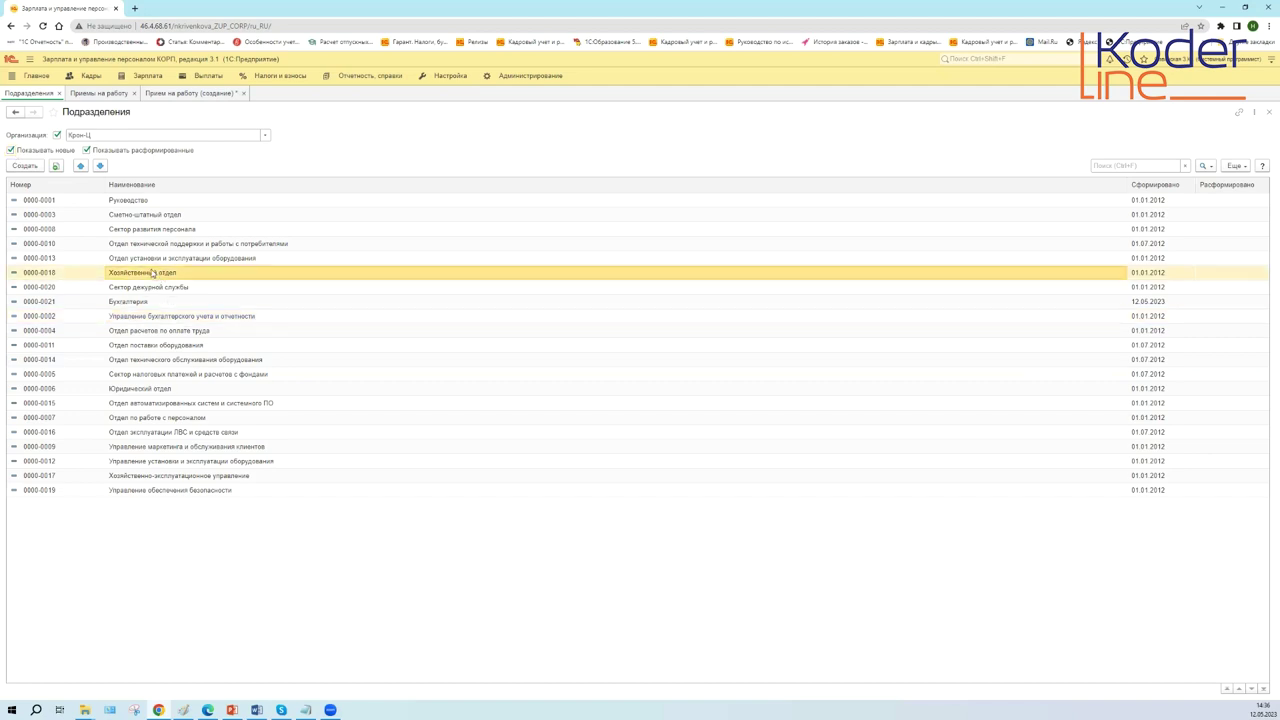
{"action": "left_click", "coordinate": [150, 262]}
{"action": "left_click", "coordinate": [162, 304]}
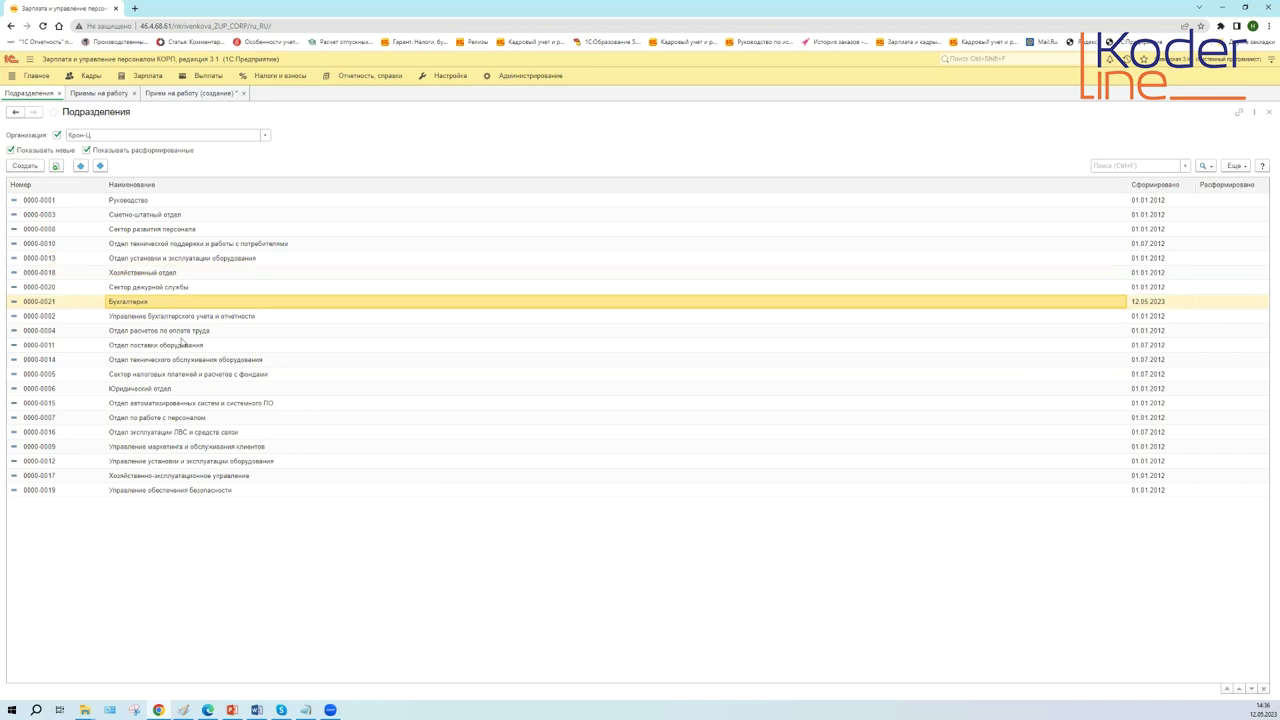
{"action": "left_click", "coordinate": [181, 346]}
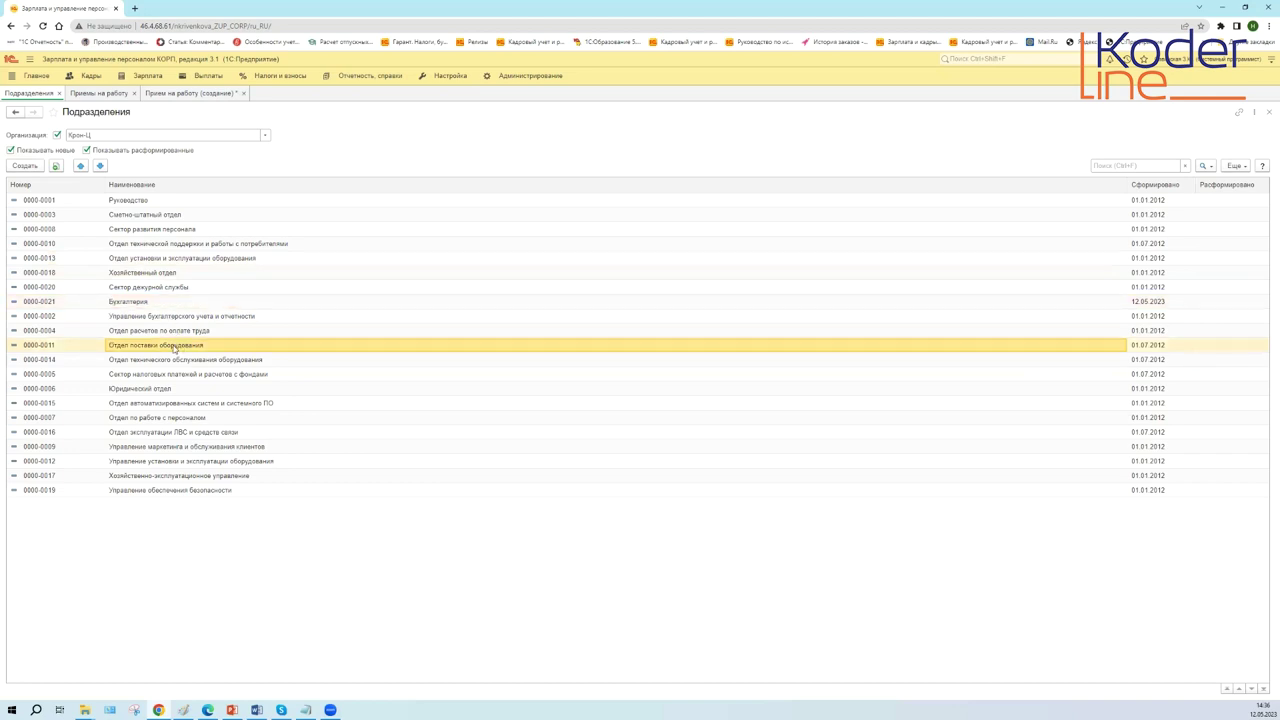
{"action": "left_click", "coordinate": [157, 245]}
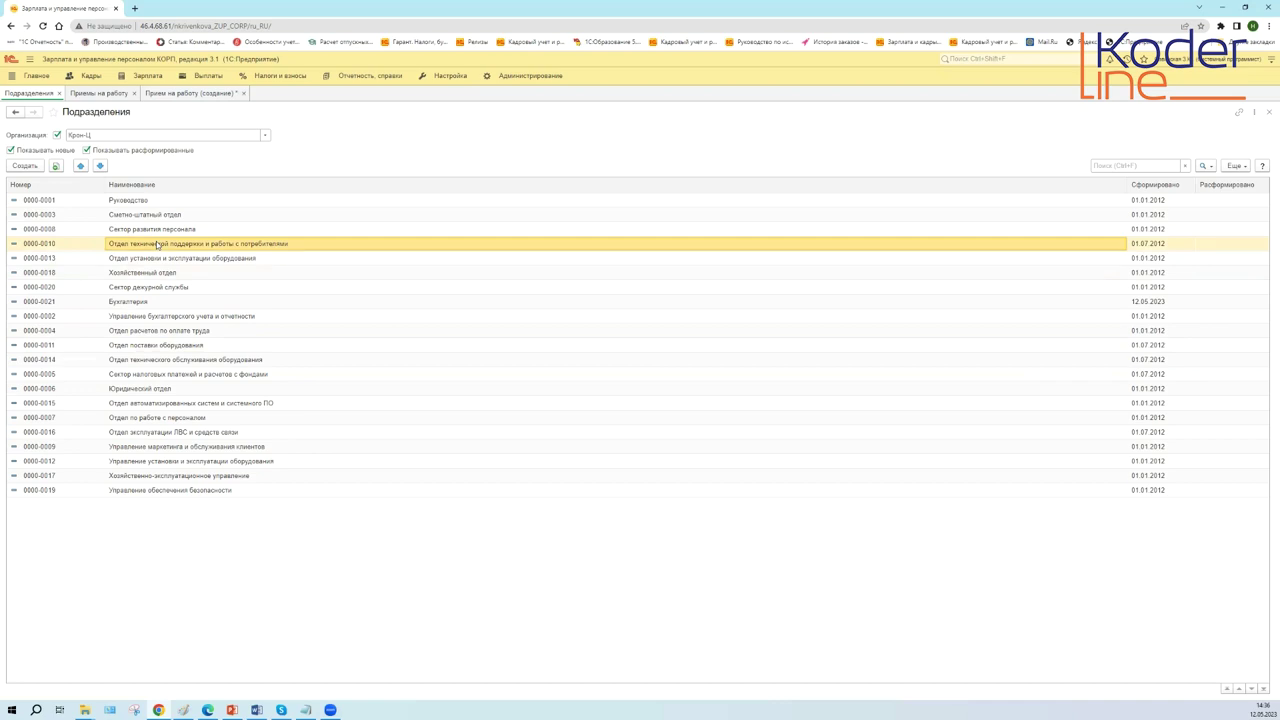
{"action": "left_click", "coordinate": [165, 304]}
{"action": "left_click", "coordinate": [169, 334]}
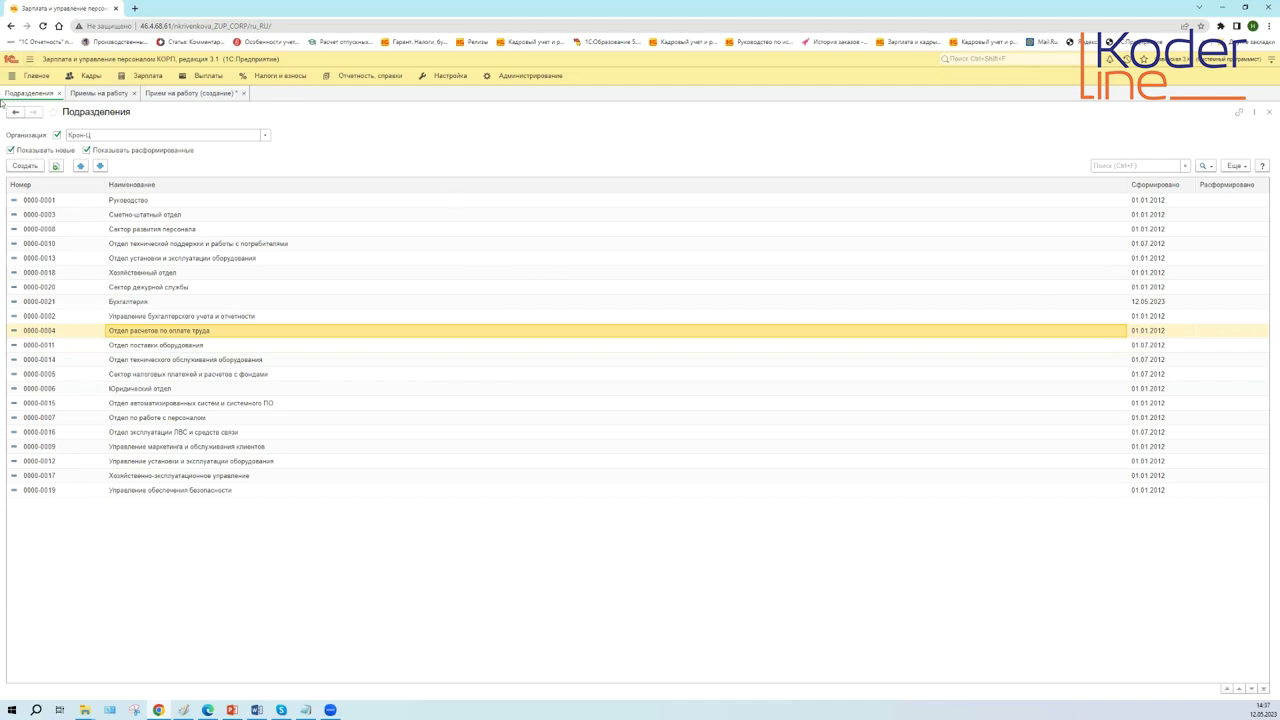
{"action": "left_click", "coordinate": [87, 150]}
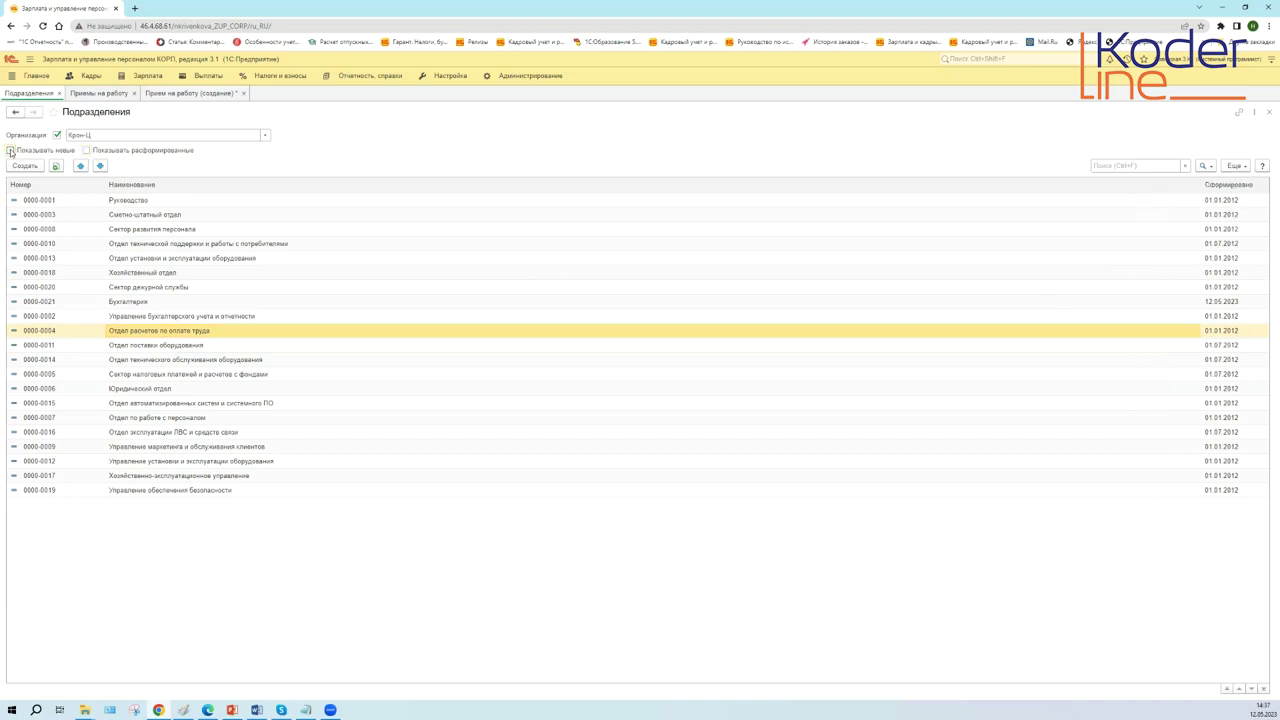
- Close the department list and open the list of positions («Должности»)
{"action": "left_click", "coordinate": [236, 96]}
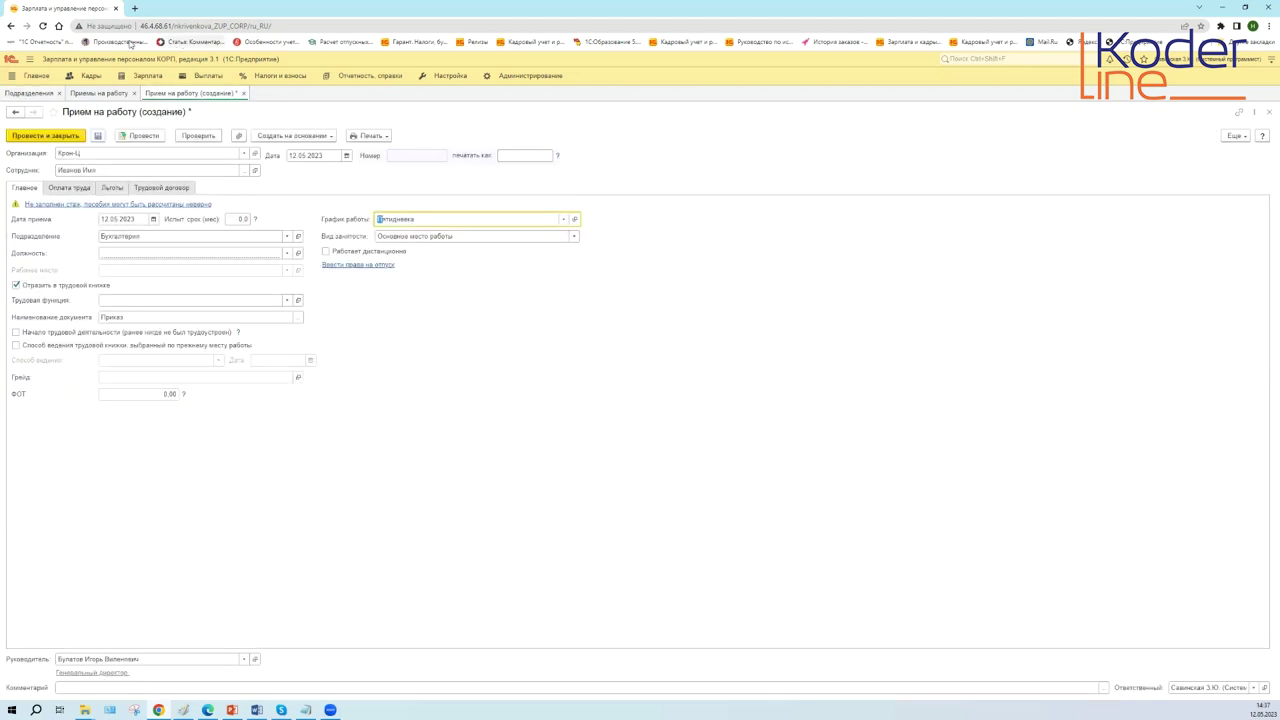
{"action": "left_click", "coordinate": [59, 93]}
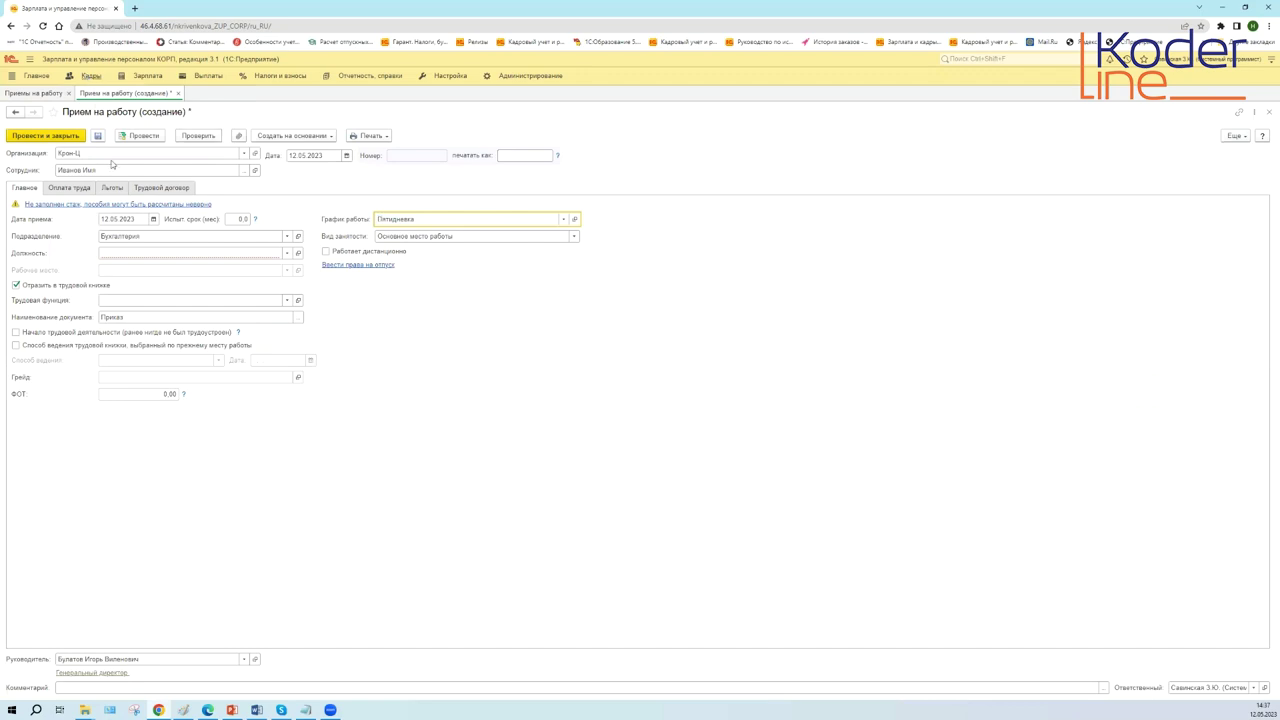
{"action": "scroll", "coordinate": [56, 300], "scroll_direction": "down", "scroll_amount": 5}
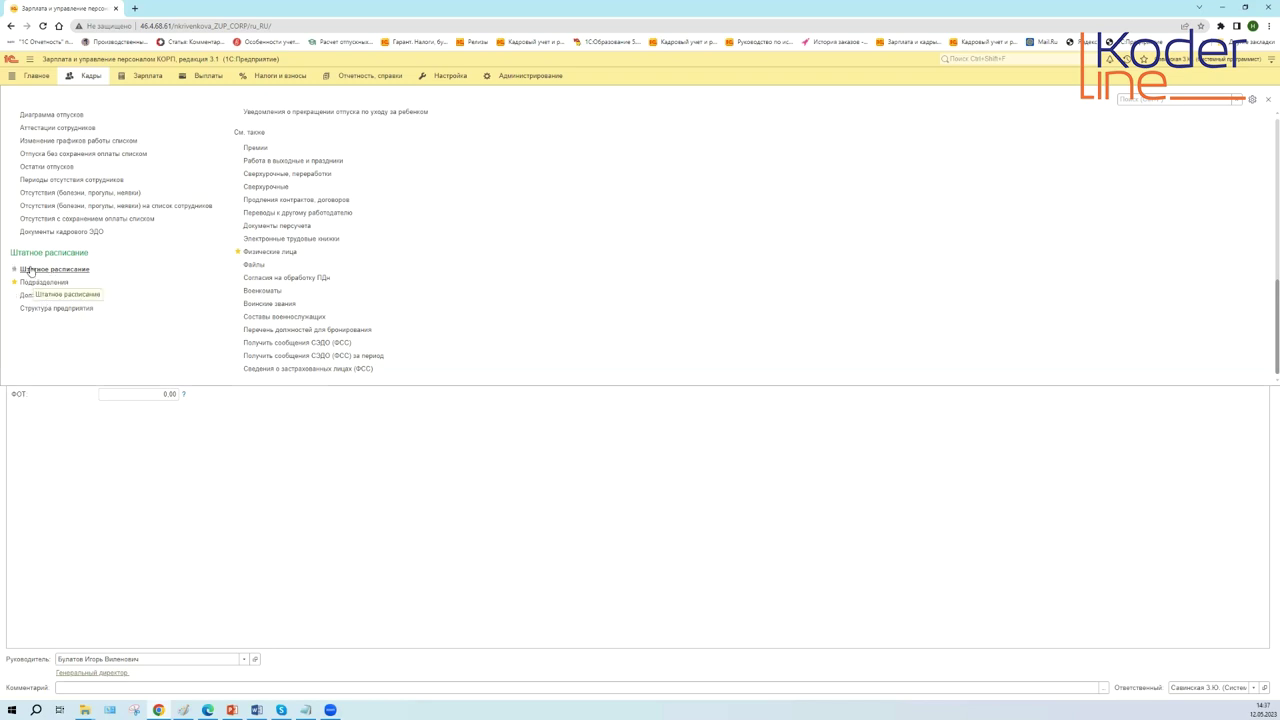
{"action": "left_click", "coordinate": [153, 463]}
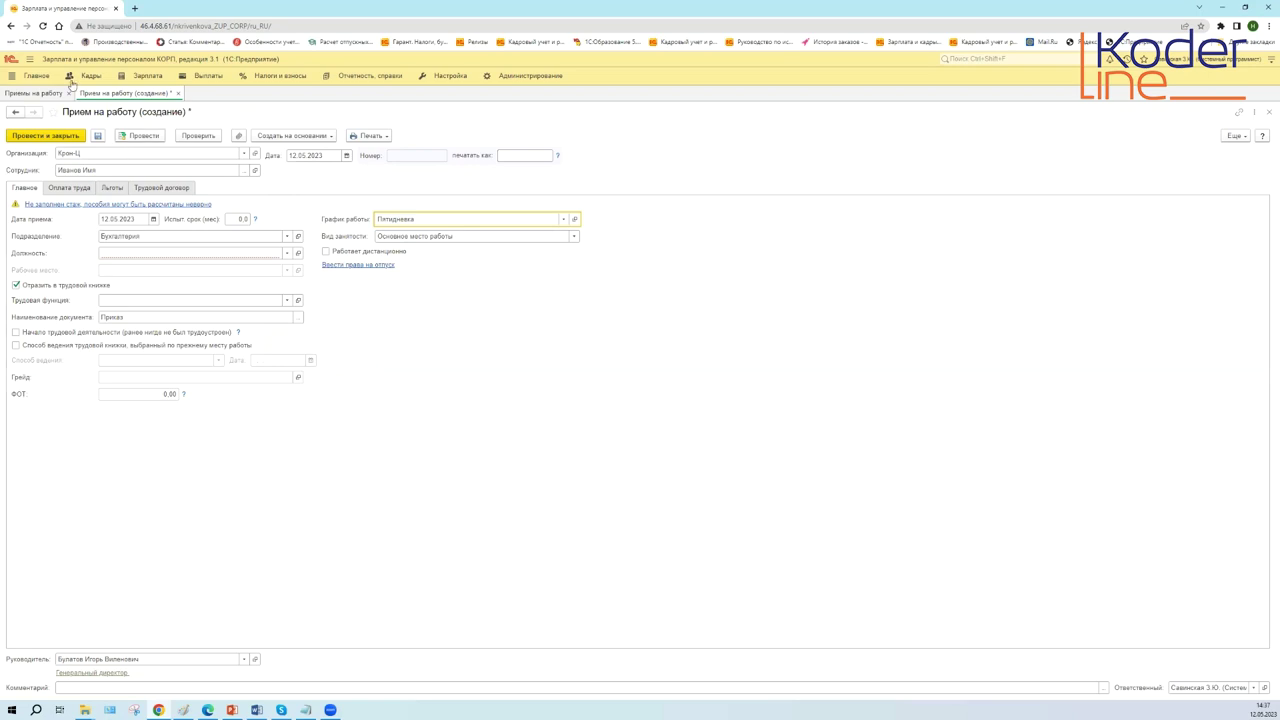
{"action": "left_click", "coordinate": [90, 77]}
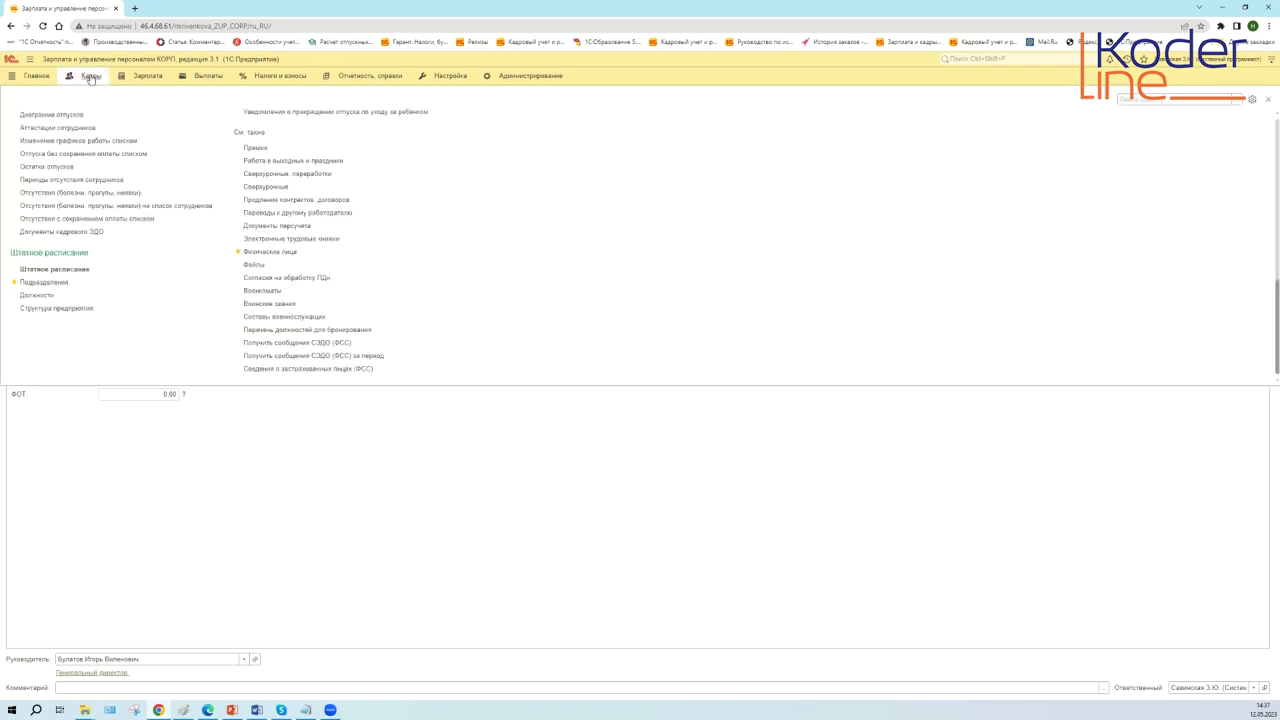
{"action": "left_click", "coordinate": [37, 296]}
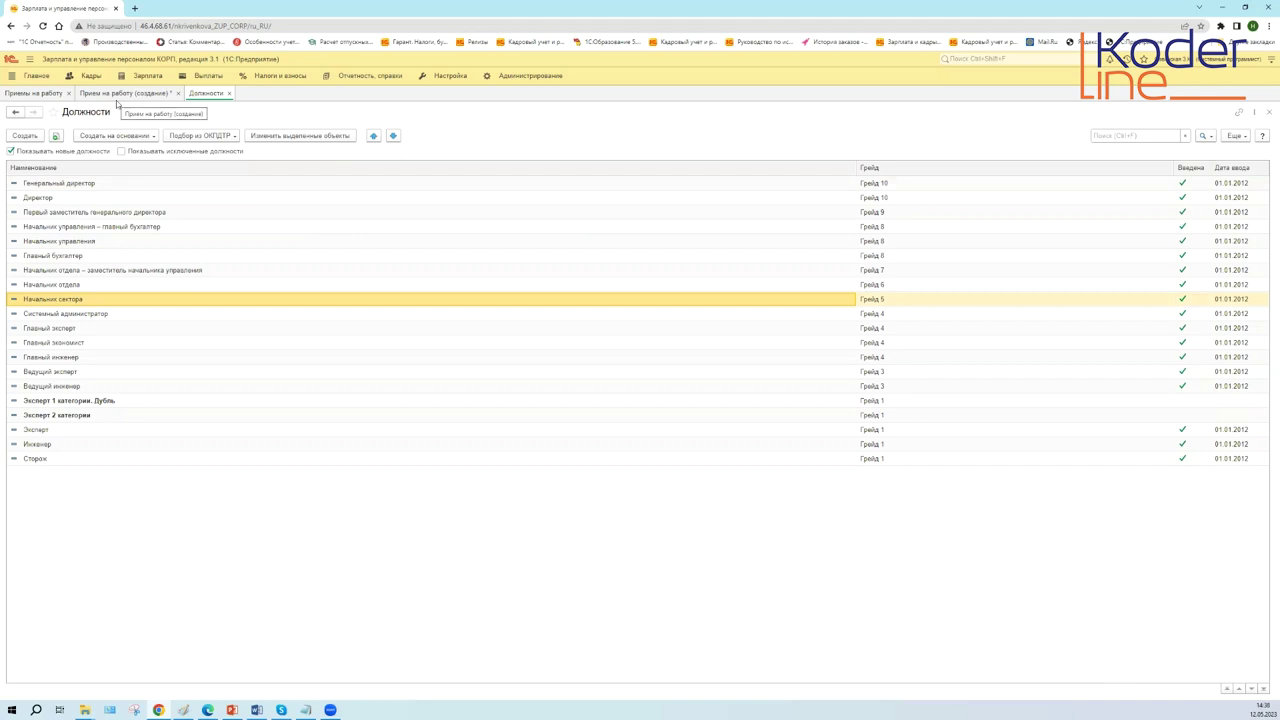
- Examine the positions list, comparing the bold expert positions with the others by their staffing entry mark and date
{"action": "left_click", "coordinate": [130, 199]}
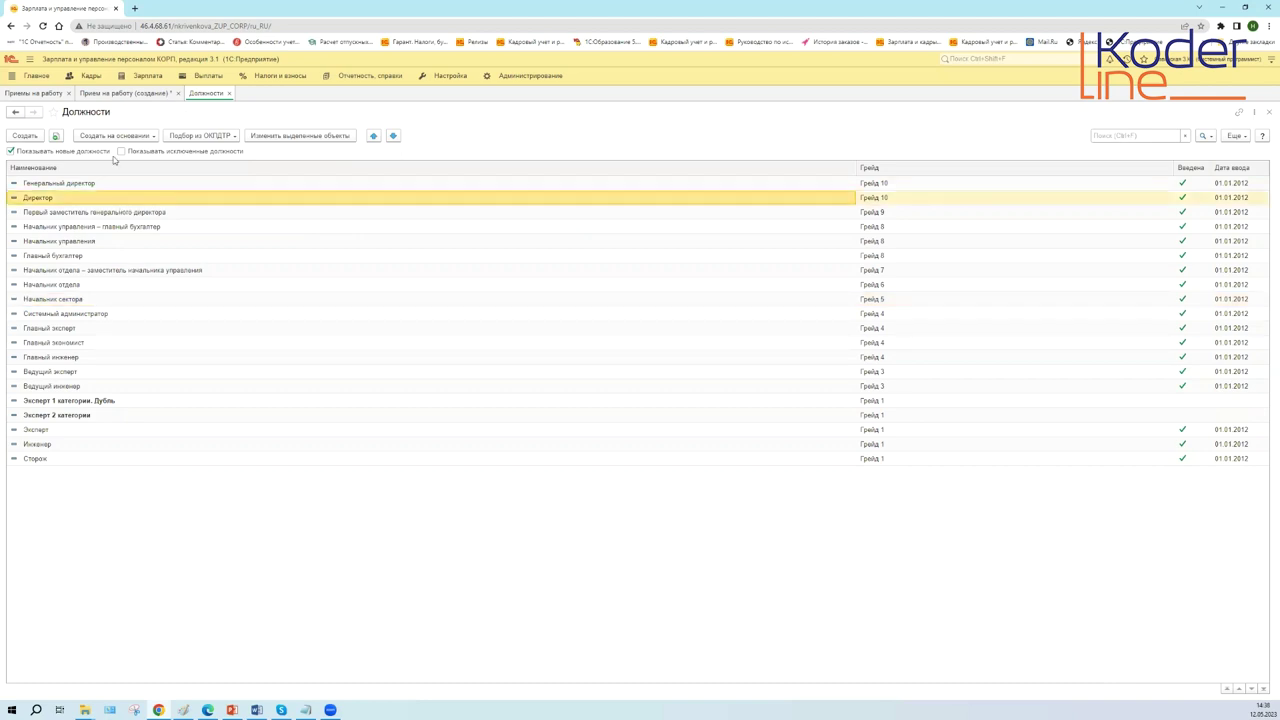
{"action": "left_click", "coordinate": [92, 316]}
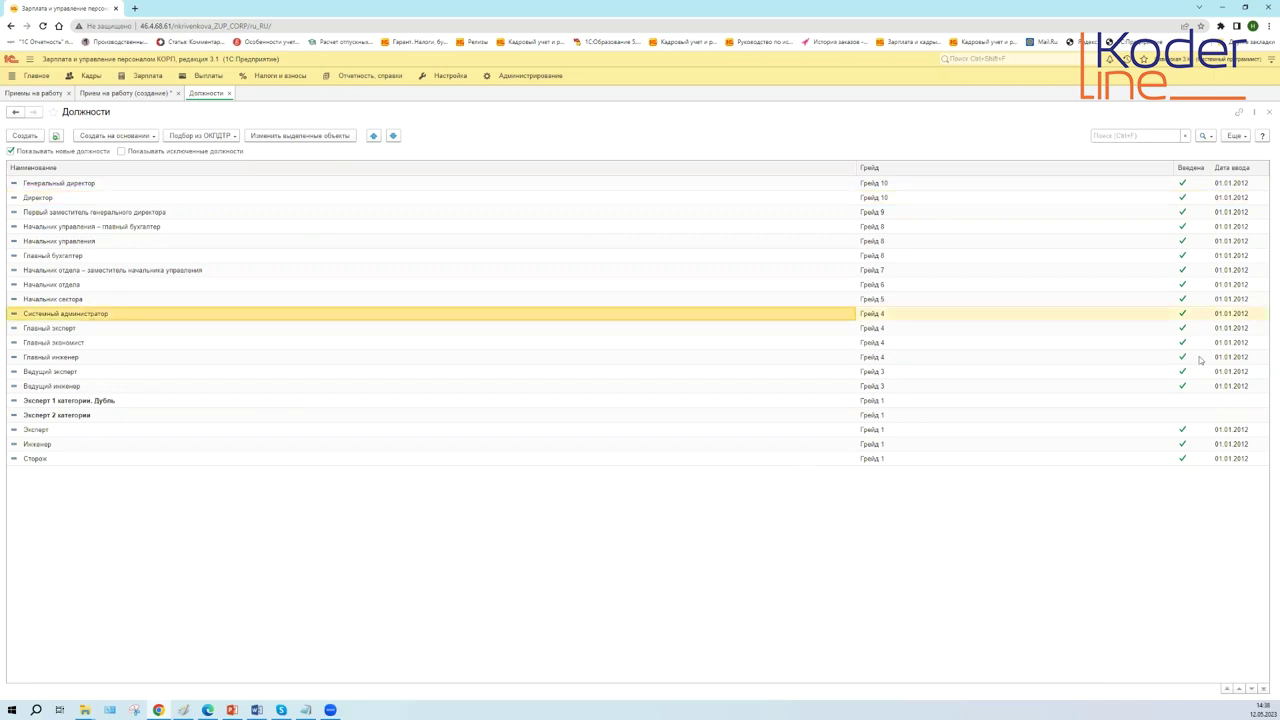
{"action": "left_click", "coordinate": [1238, 401]}
{"action": "left_click", "coordinate": [48, 417]}
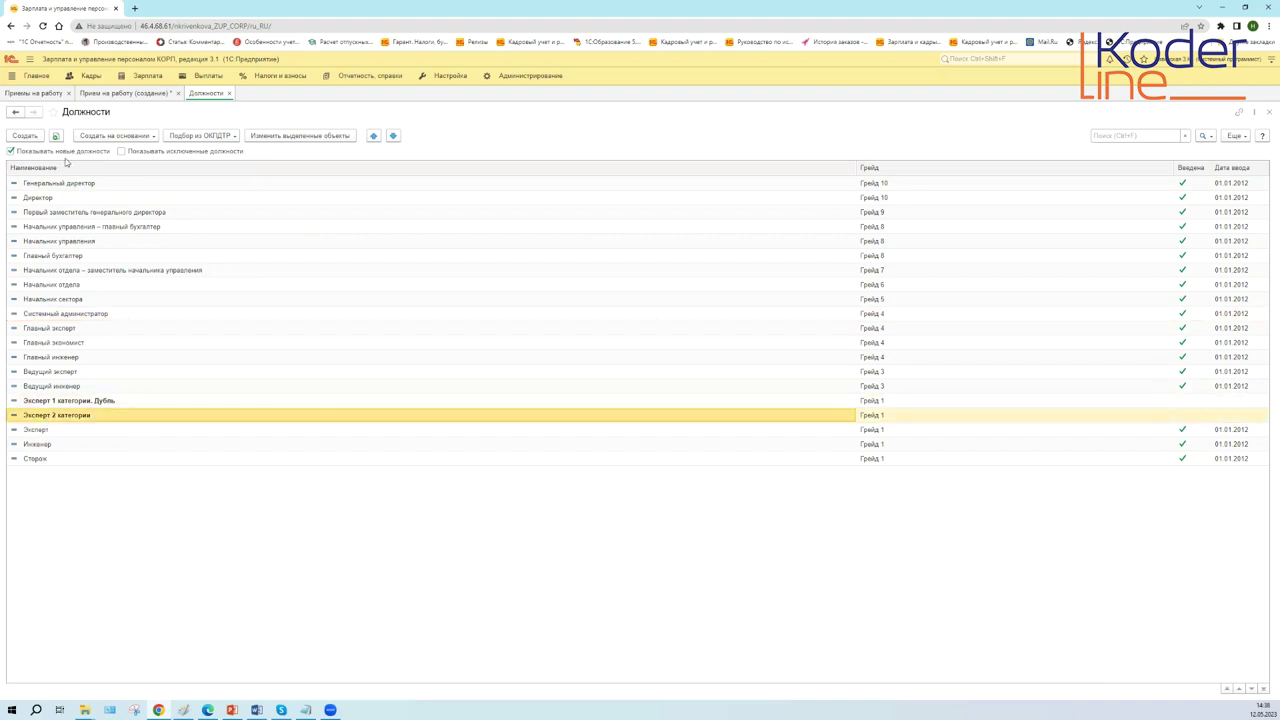
{"action": "left_click", "coordinate": [1231, 401]}
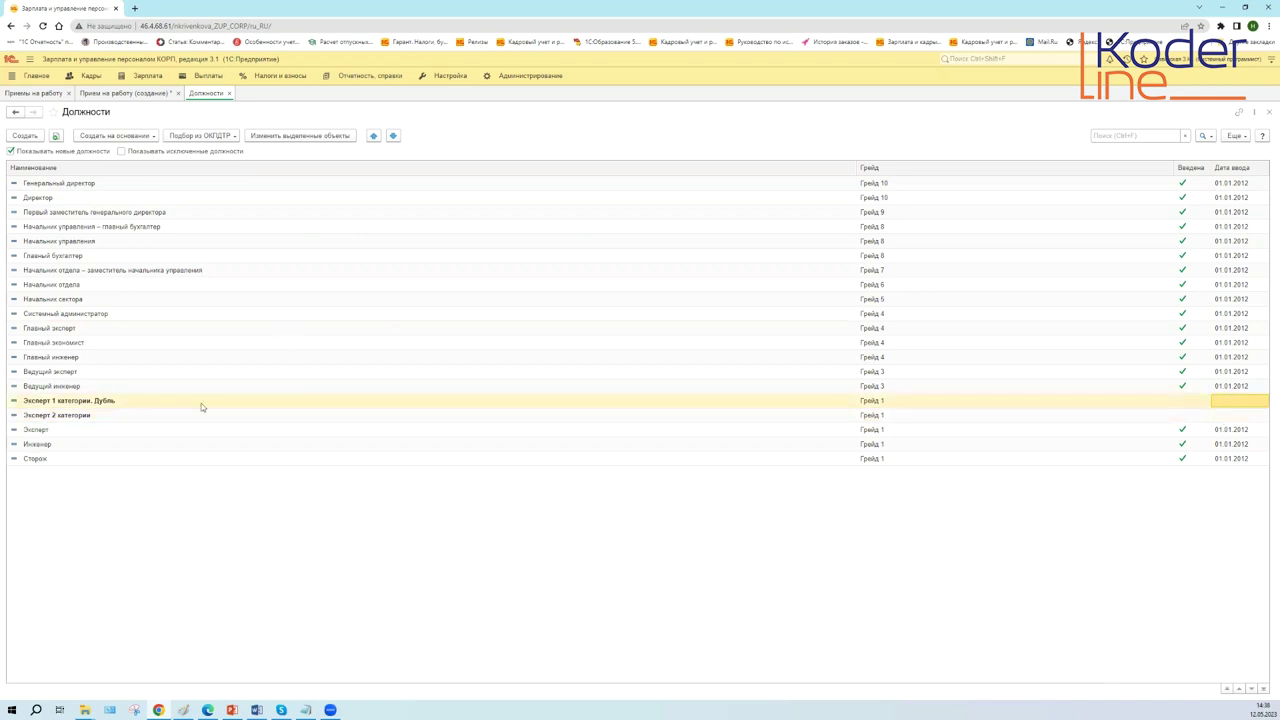
{"action": "left_click", "coordinate": [36, 416]}
{"action": "left_click", "coordinate": [39, 403]}
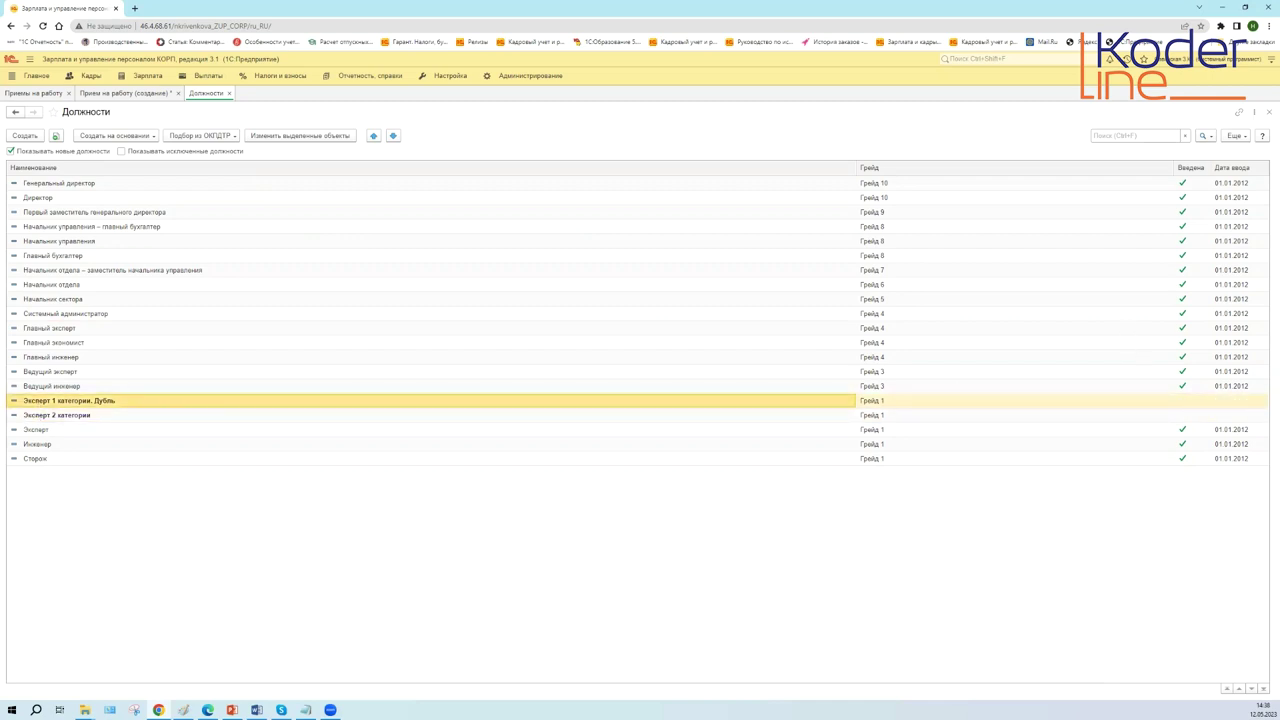
- Mark the position «Эксперт 1 категории. Дубль» as entered in the staffing schedule from 01.01.2023, and return to the positions list
{"action": "double_click", "coordinate": [70, 401]}
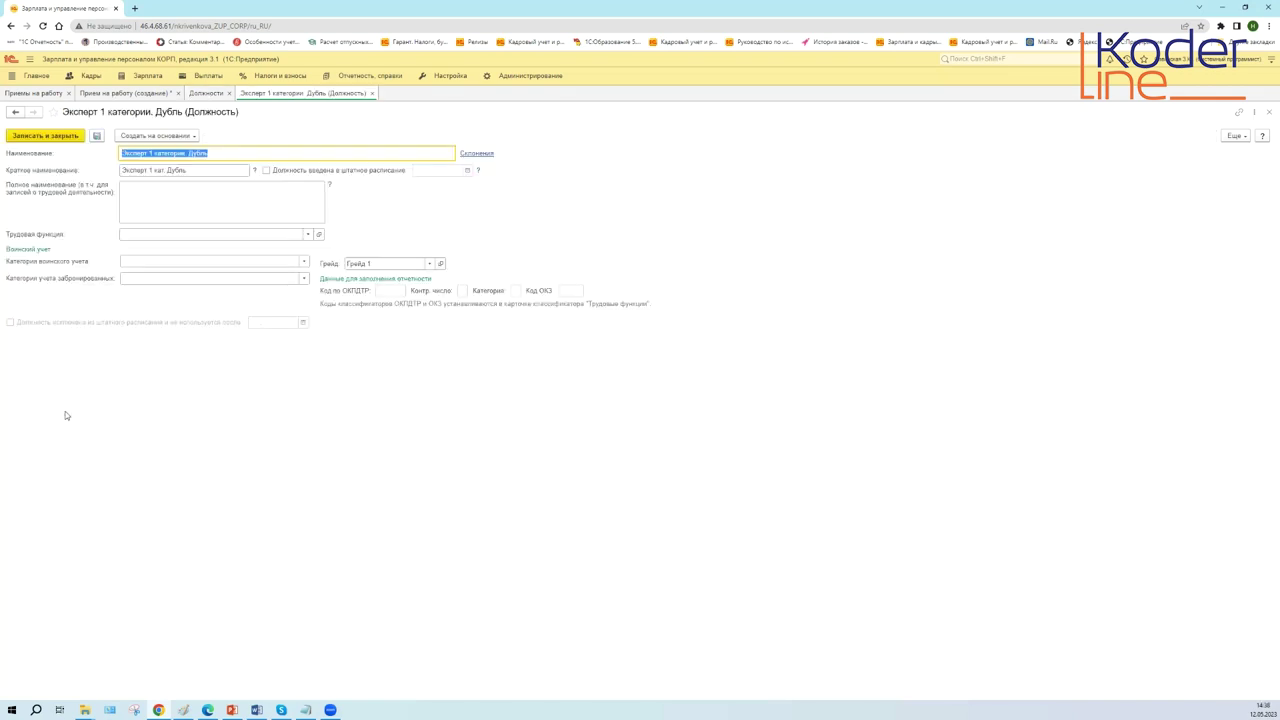
{"action": "left_click", "coordinate": [266, 170]}
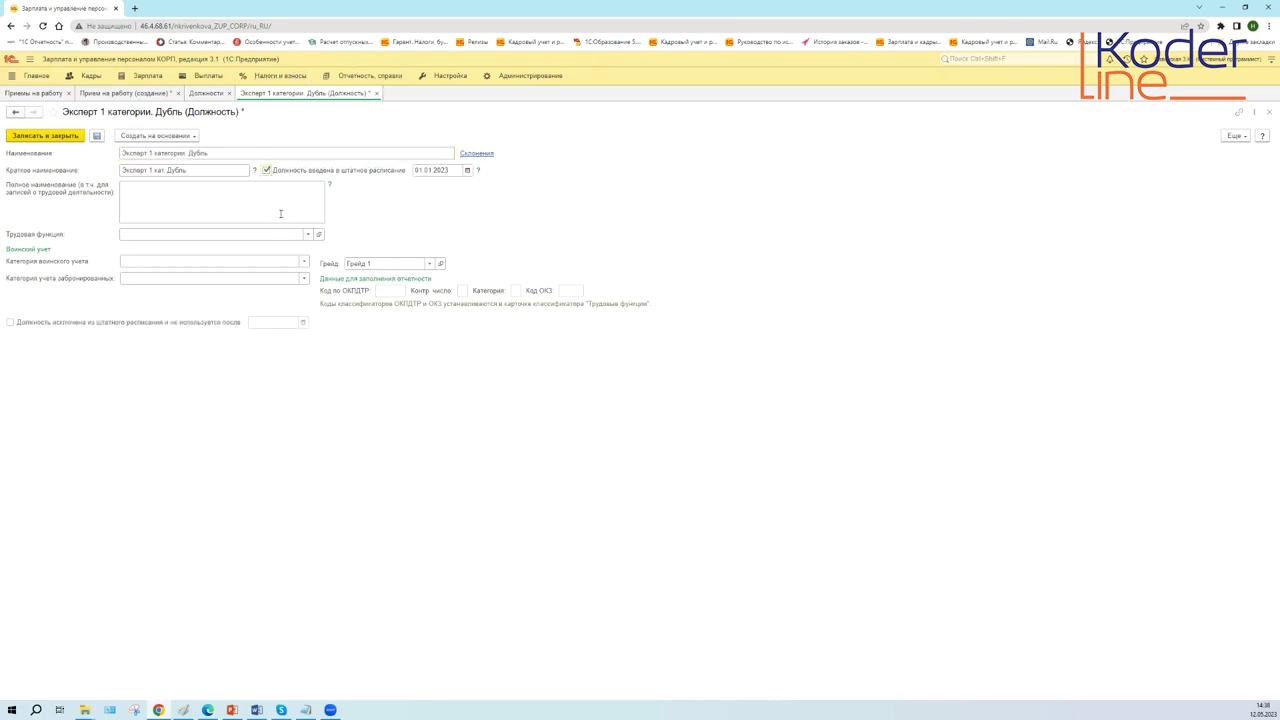
{"action": "left_click", "coordinate": [205, 93]}
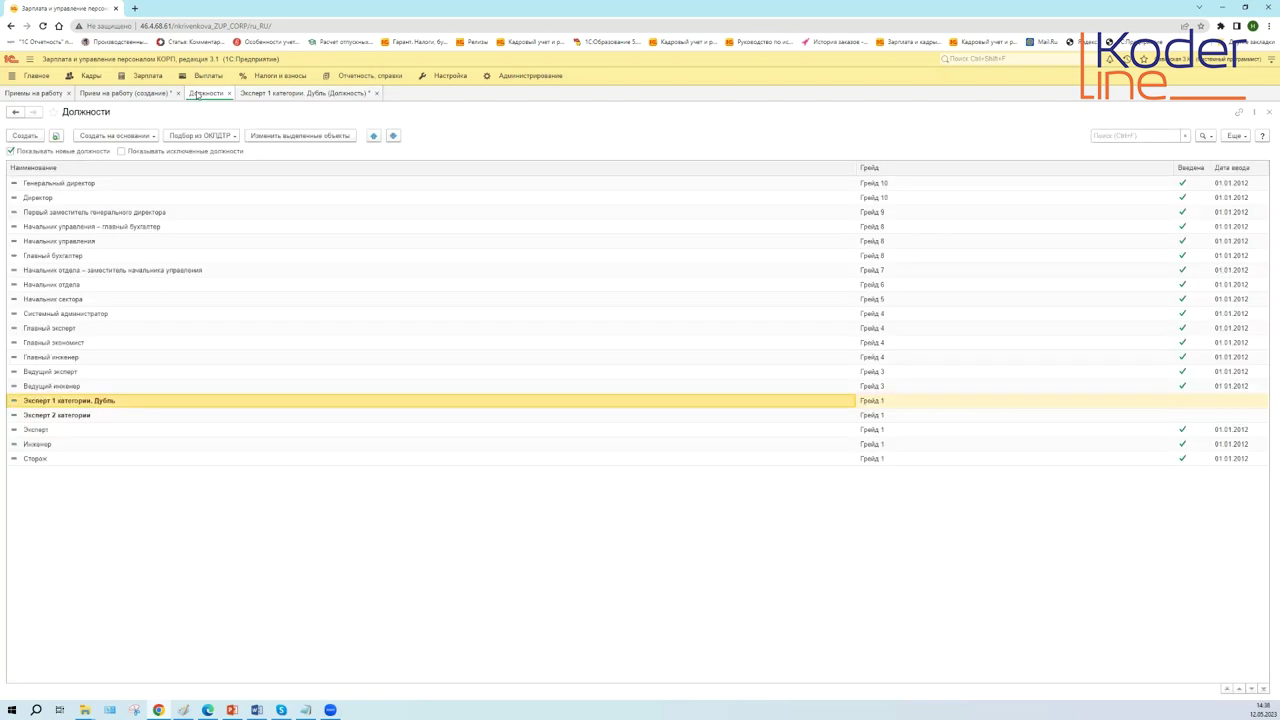
- Create a position named «см см см» without entering it in the staffing schedule, save it, and compare it with the listed positions
{"action": "left_click", "coordinate": [32, 137]}
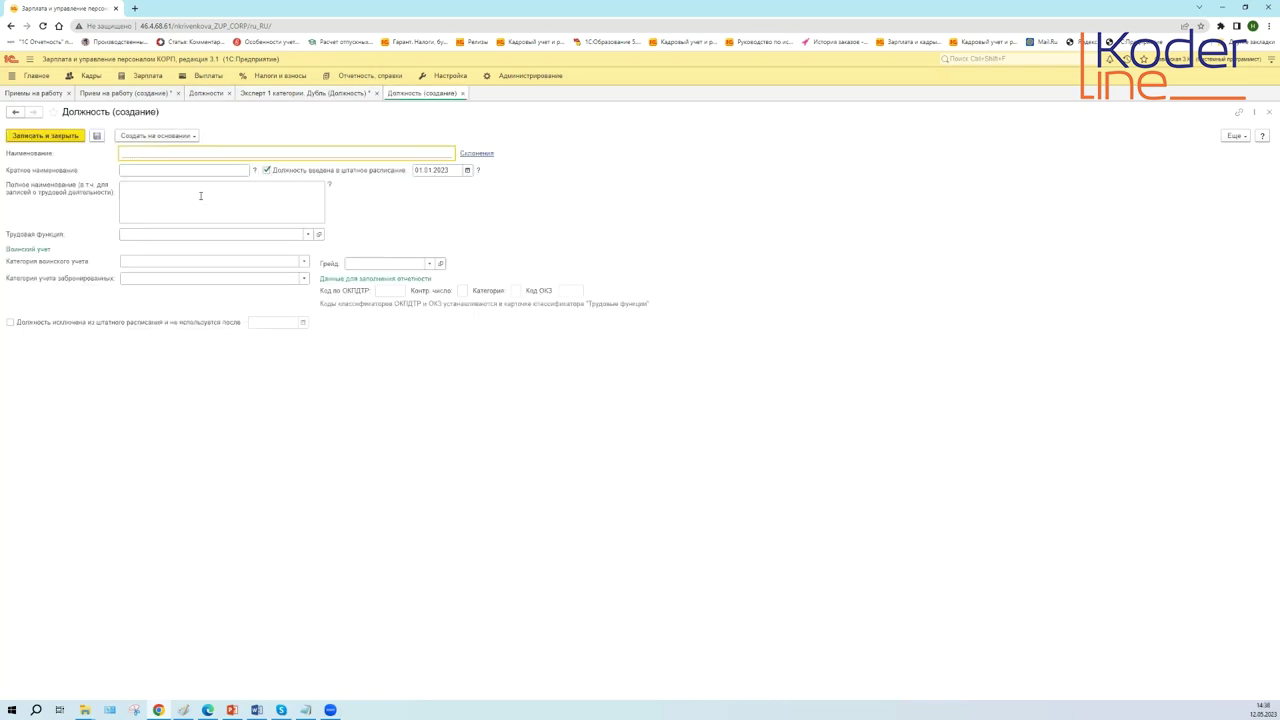
{"action": "type", "text": "см см см"}
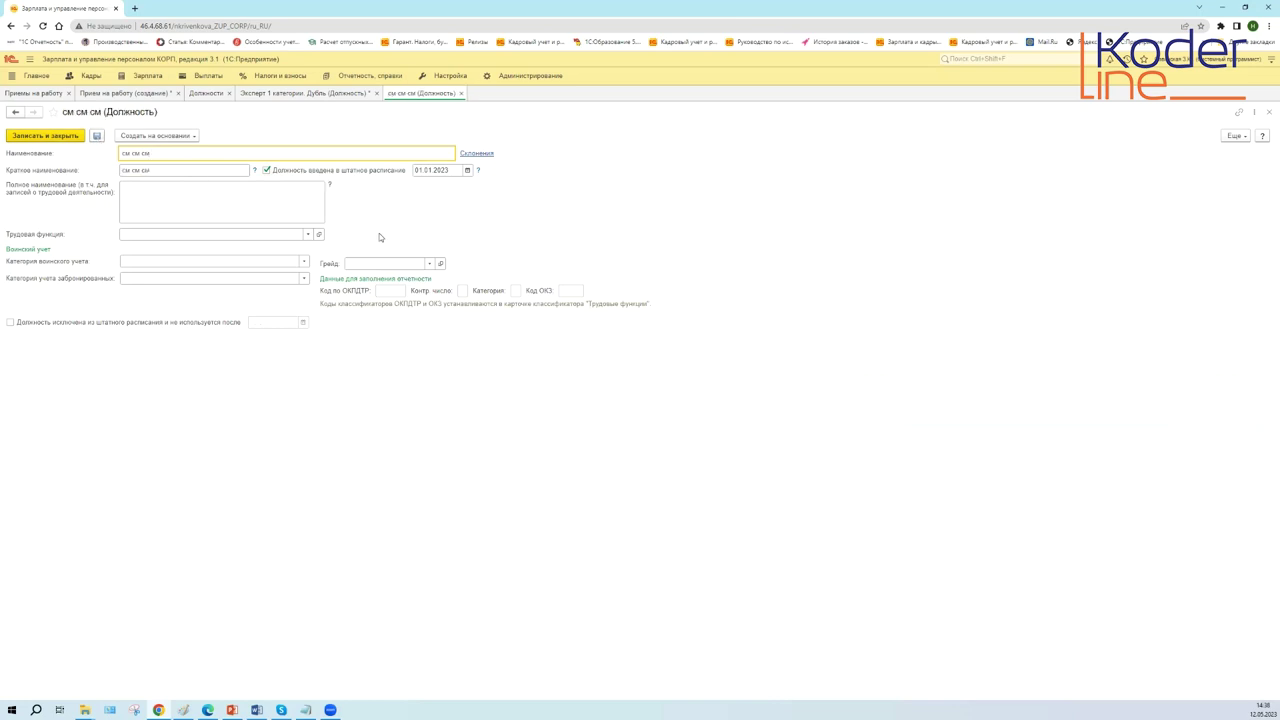
{"action": "left_click", "coordinate": [266, 170]}
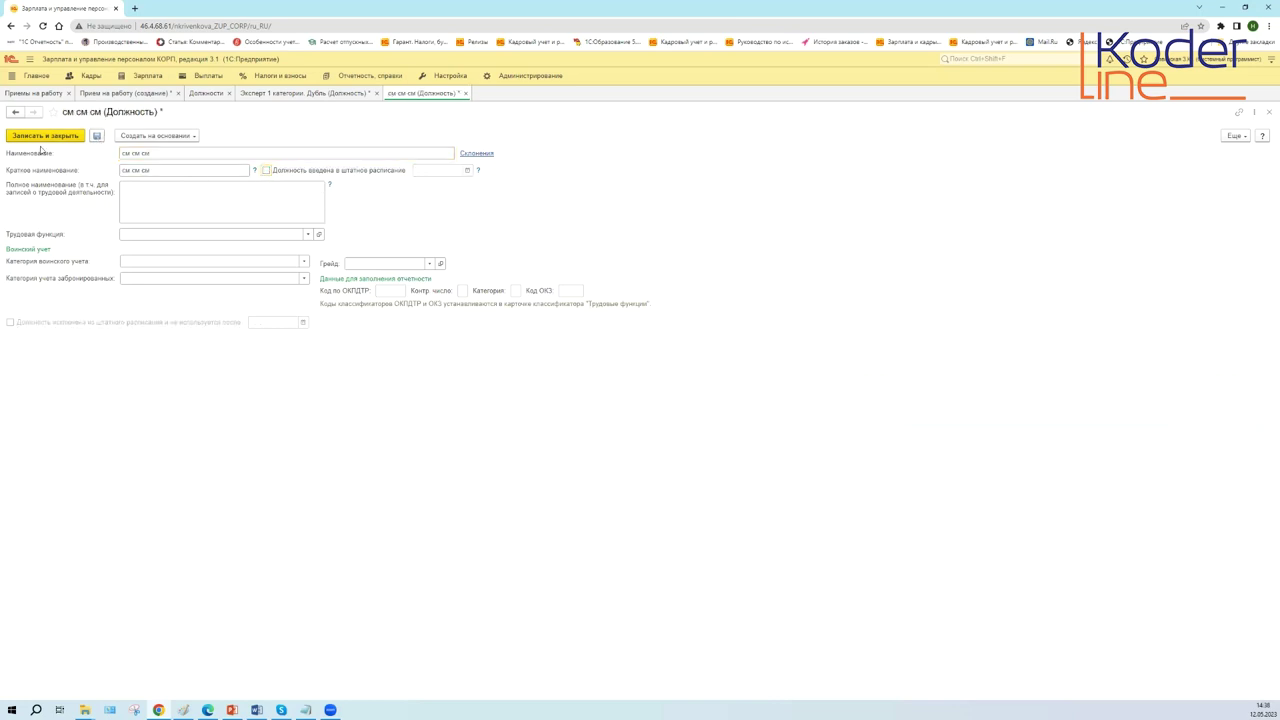
{"action": "left_click", "coordinate": [59, 135]}
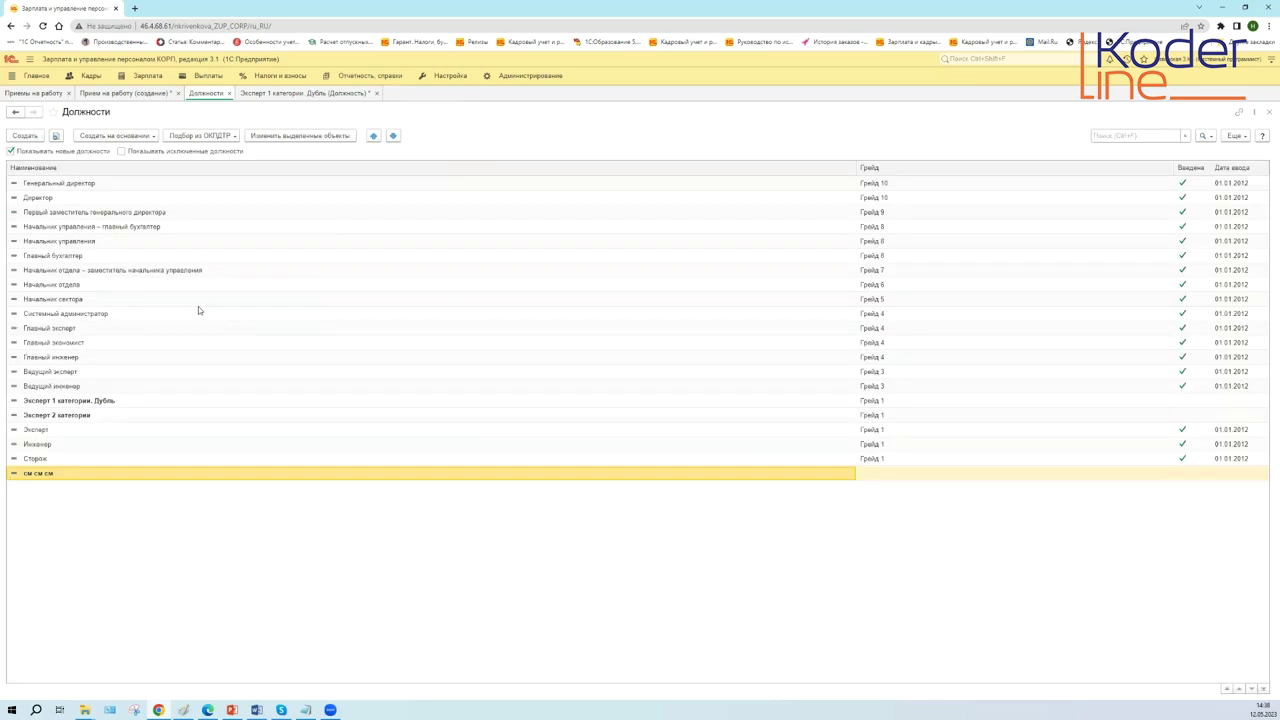
{"action": "left_click", "coordinate": [182, 433]}
{"action": "left_click", "coordinate": [146, 476]}
{"action": "left_click", "coordinate": [95, 404]}
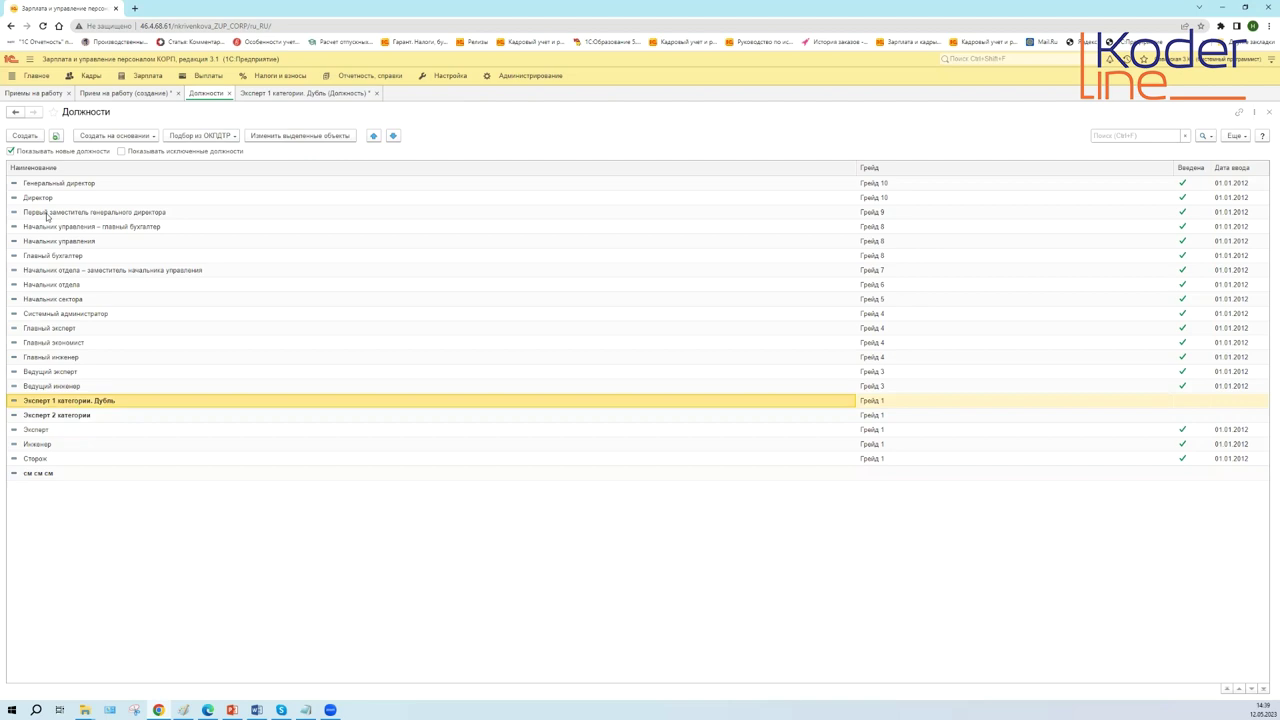
{"action": "left_click", "coordinate": [83, 373]}
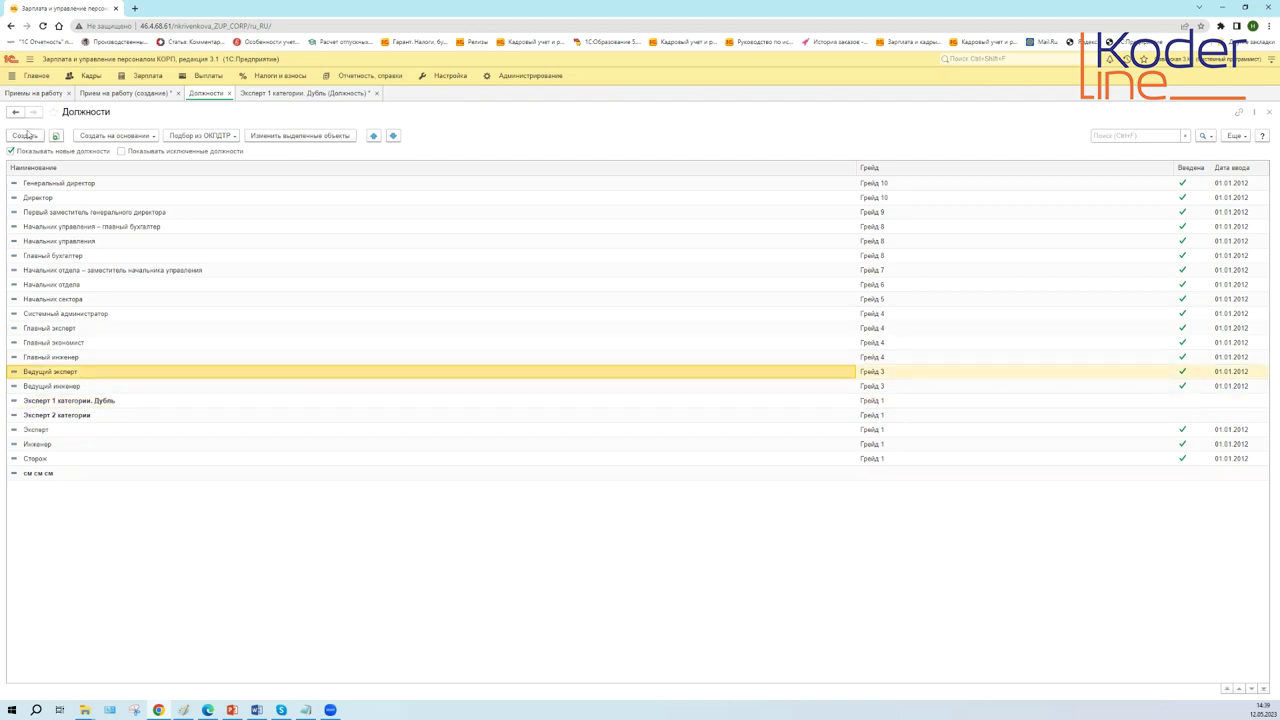
- Create a position named «Бухгалтер по расчету зарплаты», entered in the staffing schedule from 12.05.2023
{"action": "left_click", "coordinate": [30, 136]}
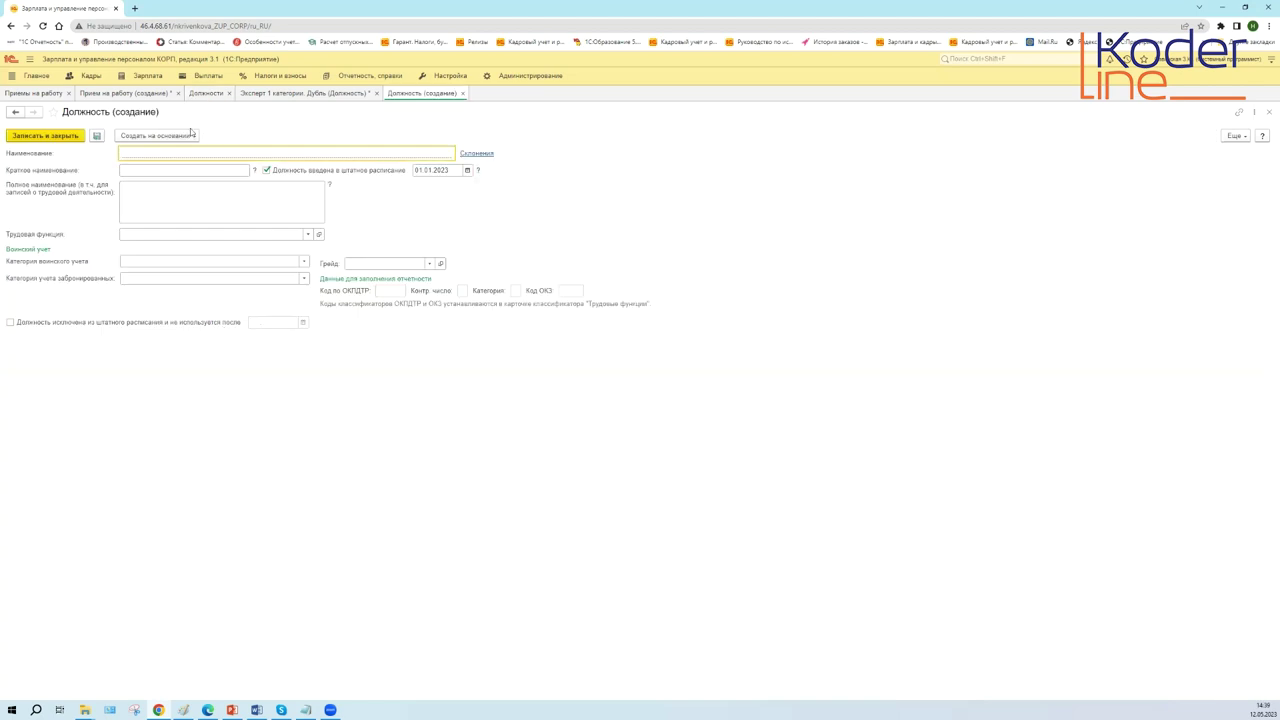
{"action": "type", "text": "Бухгалтер по расчету зарплат"}
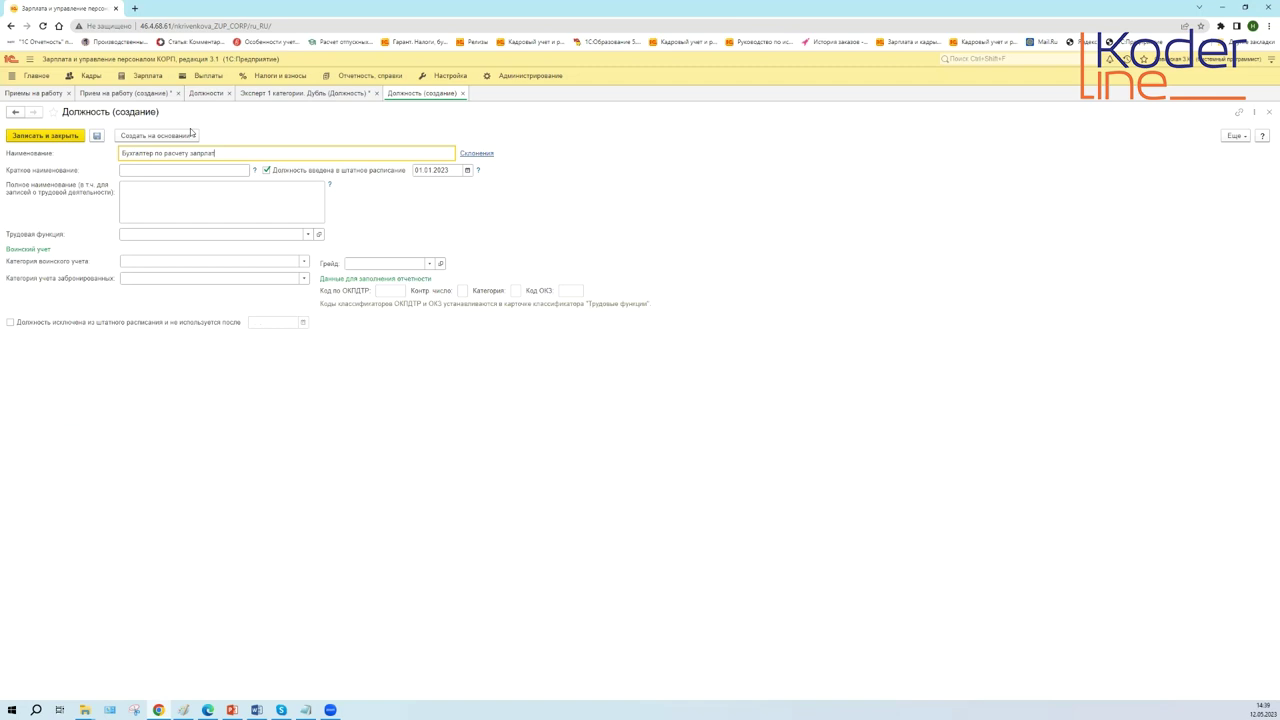
{"action": "key", "text": "BackSpace"}
{"action": "key", "text": "BackSpace"}
{"action": "key", "text": "BackSpace"}
{"action": "key", "text": "BackSpace"}
{"action": "type", "text": "плат"}
{"action": "left_click", "coordinate": [467, 171]}
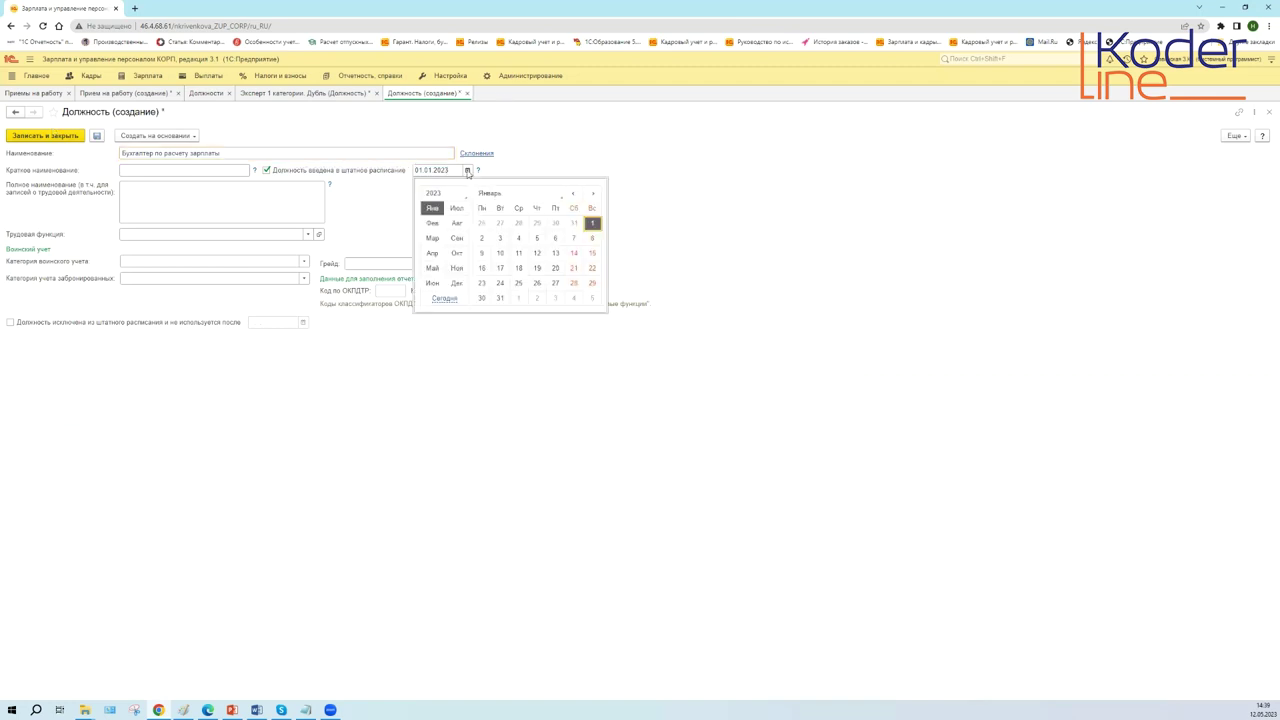
{"action": "left_click", "coordinate": [433, 270]}
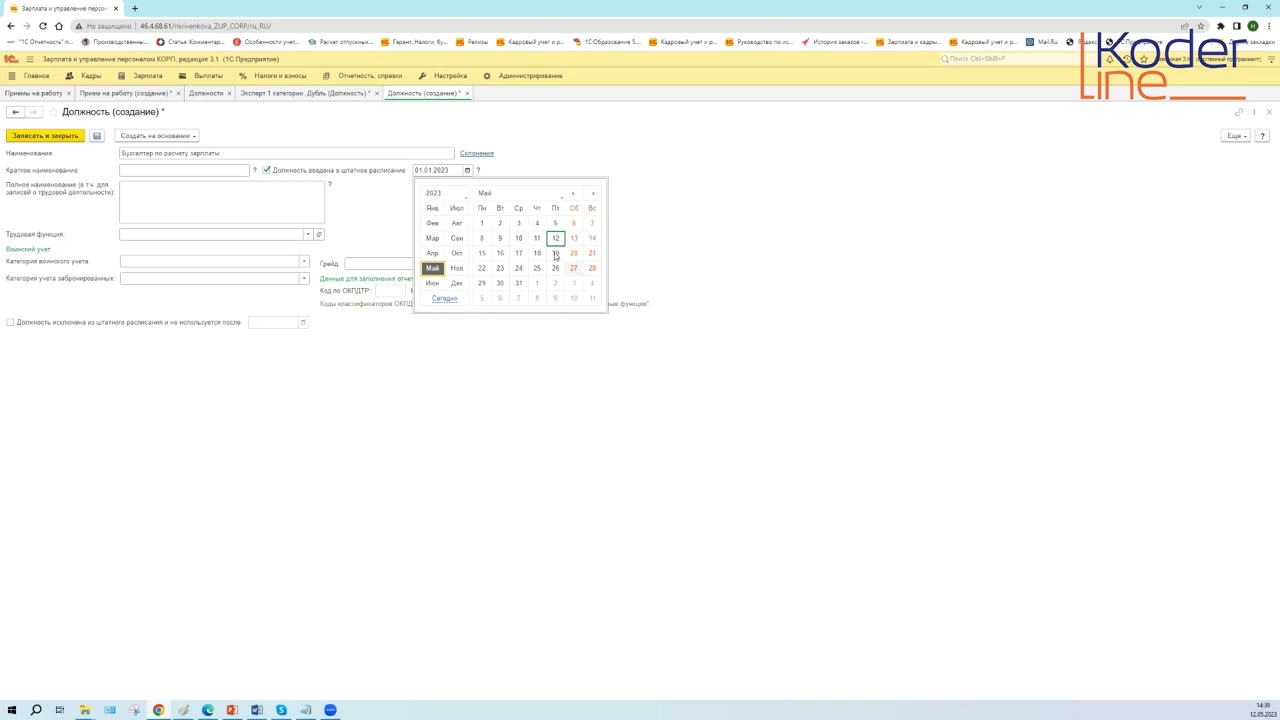
{"action": "left_click", "coordinate": [556, 240]}
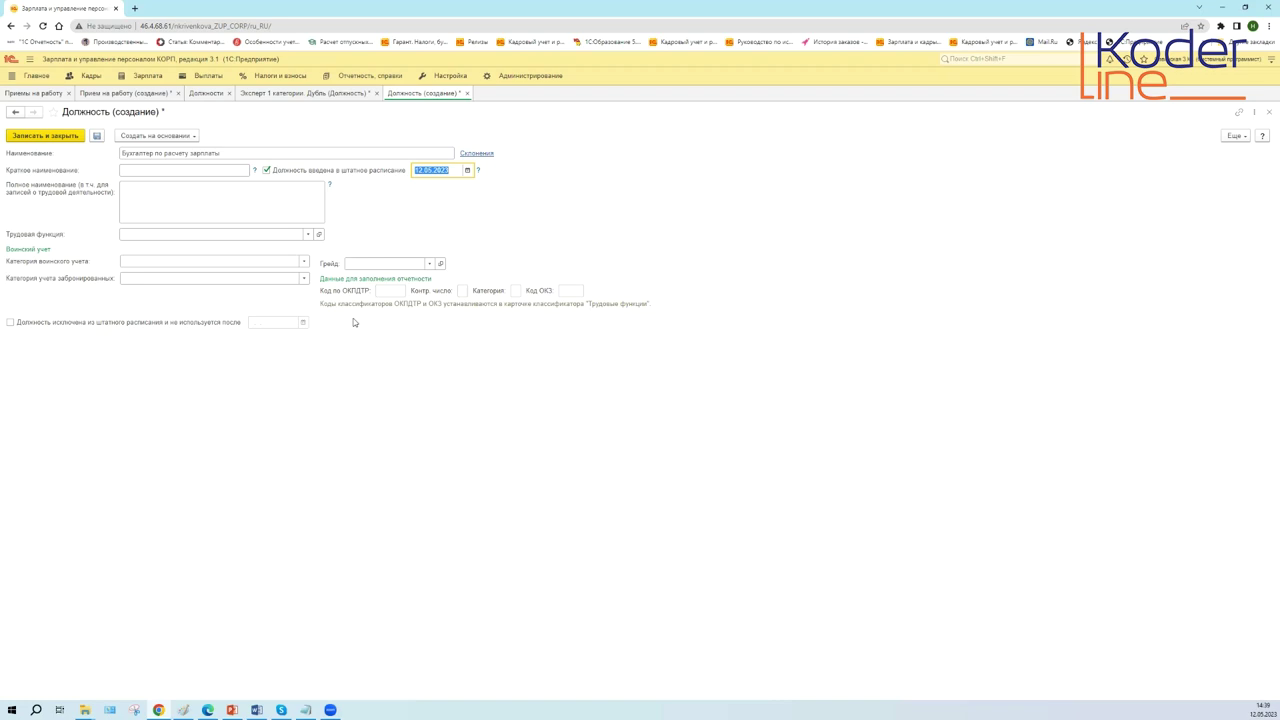
- Look through the list of labour functions without choosing one, and save and close the new position
{"action": "left_click", "coordinate": [308, 235]}
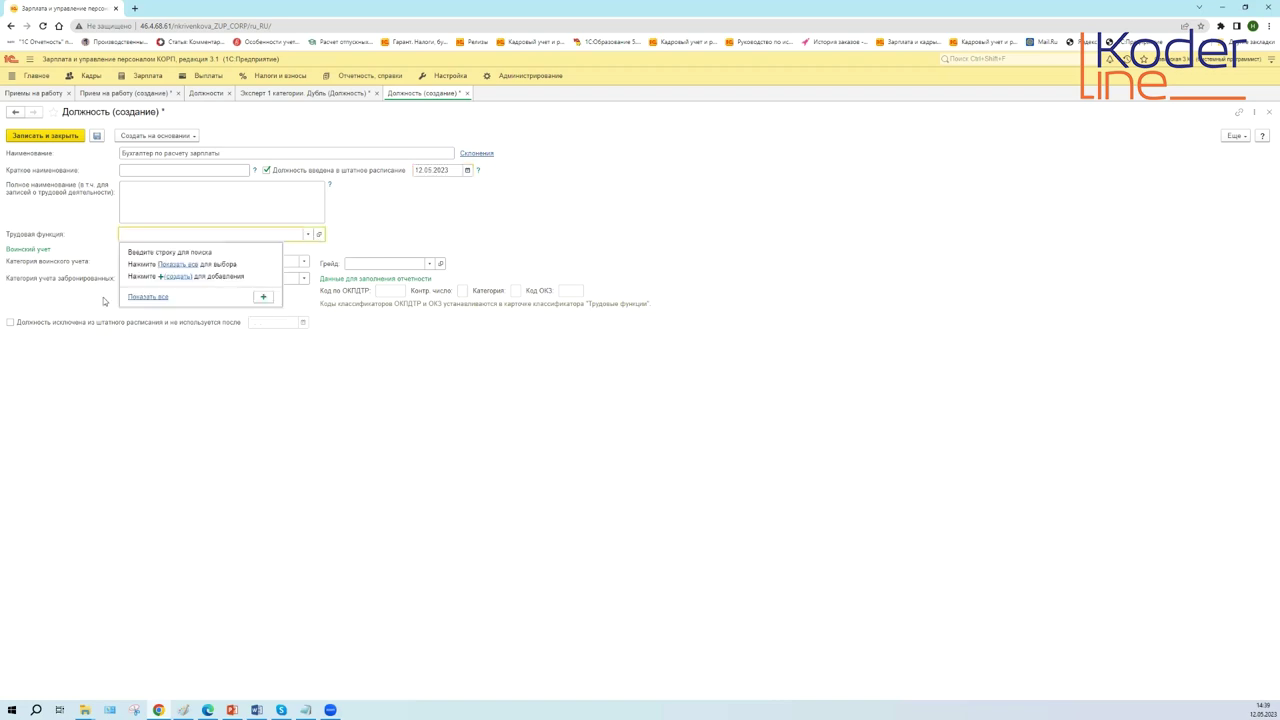
{"action": "left_click", "coordinate": [131, 296]}
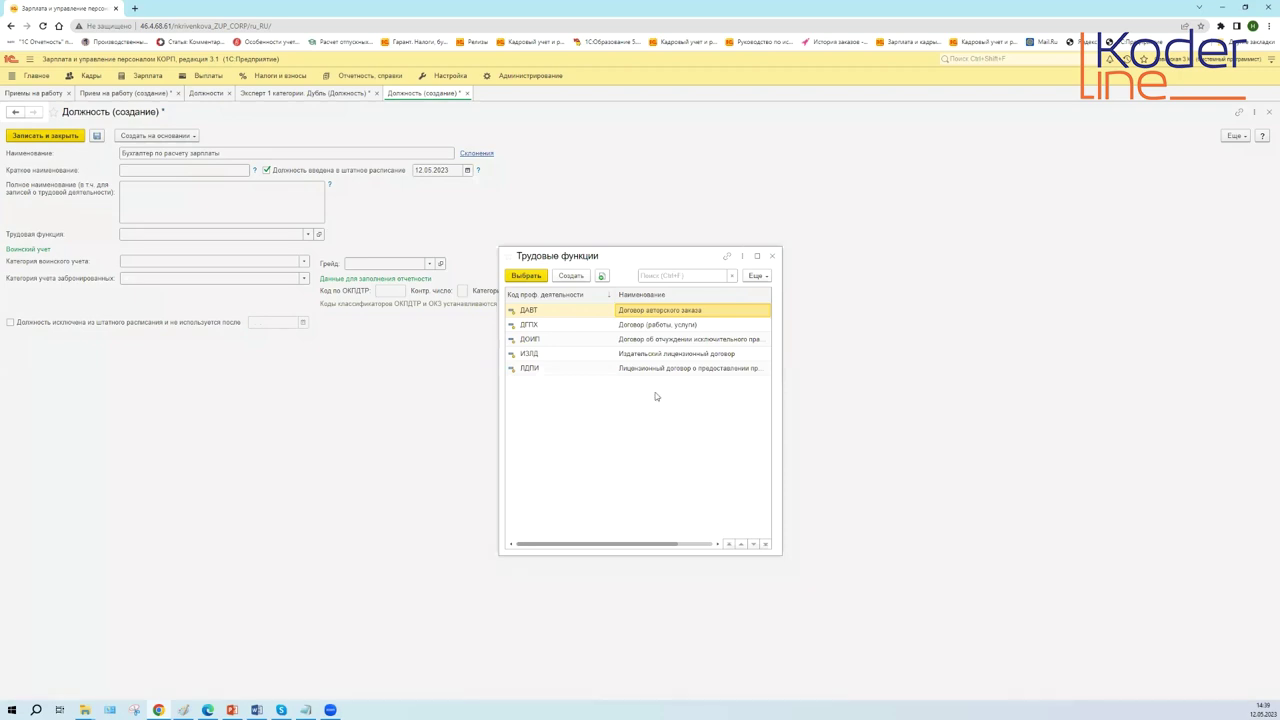
{"action": "left_click", "coordinate": [771, 256]}
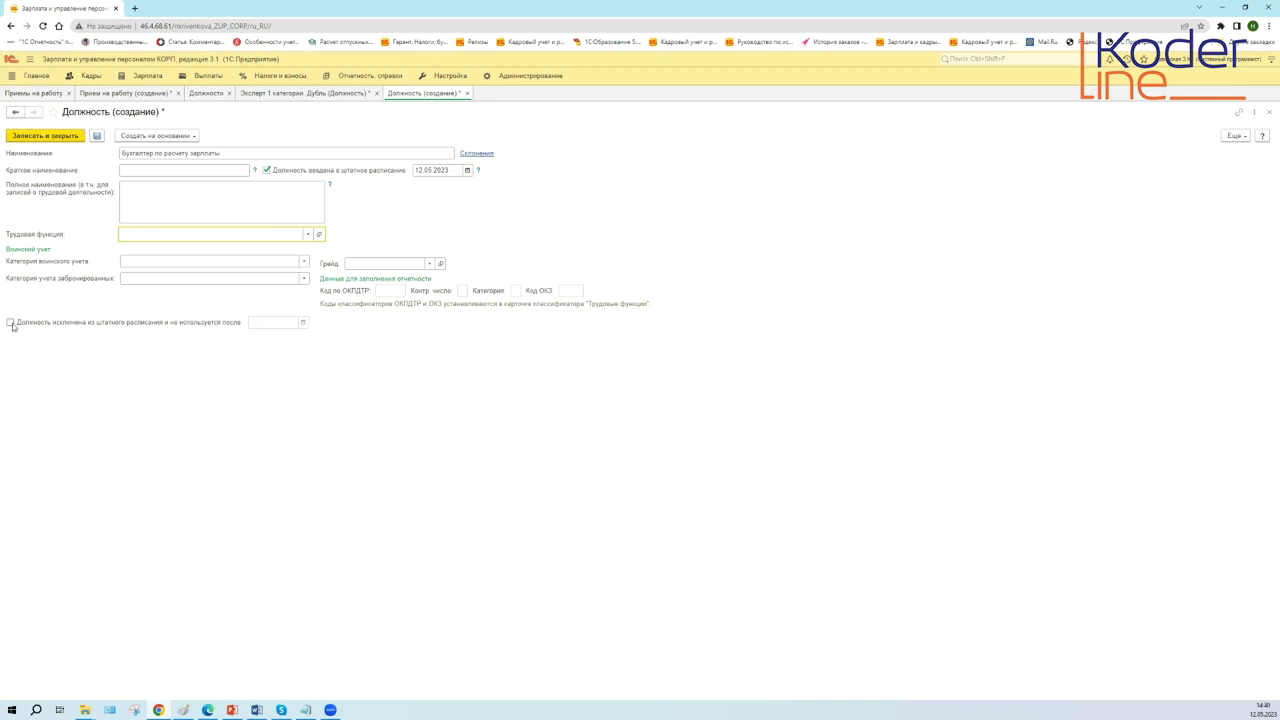
{"action": "left_click", "coordinate": [62, 140]}
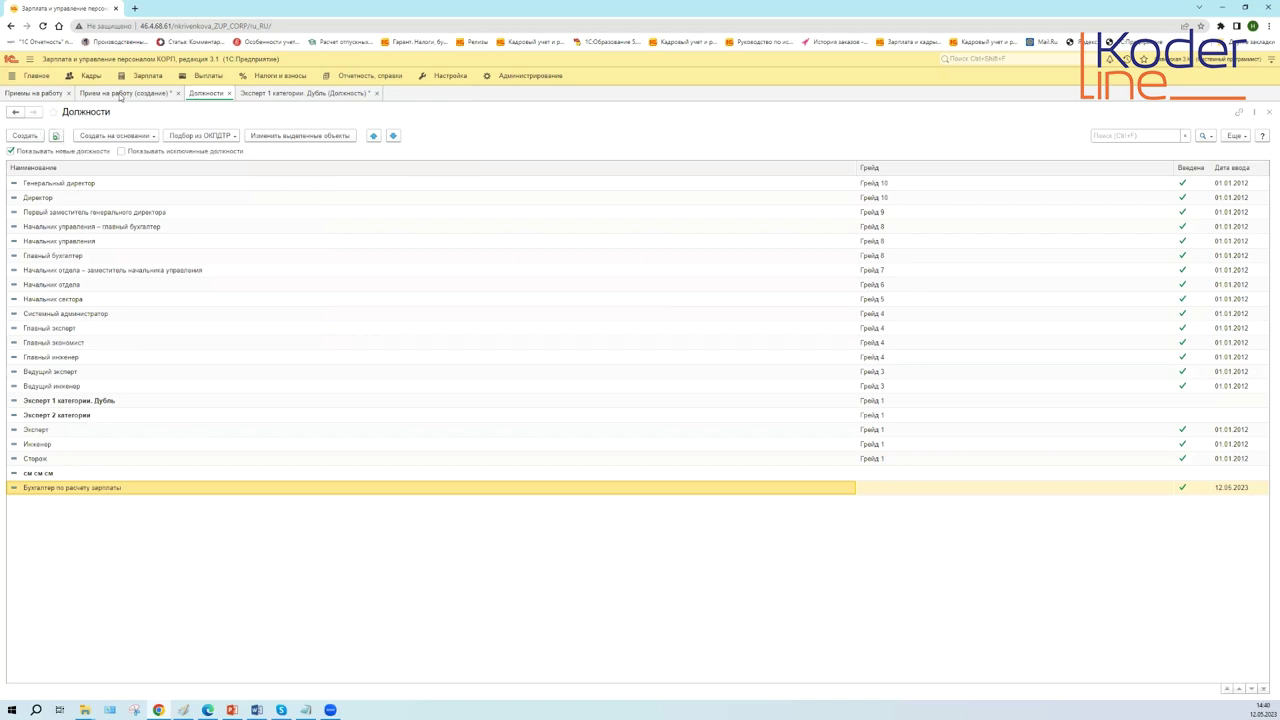
- In the hiring document, check the approved staffing schedule entries offered for the position field, and save the document
{"action": "left_click", "coordinate": [122, 94]}
{"action": "left_click", "coordinate": [287, 253]}
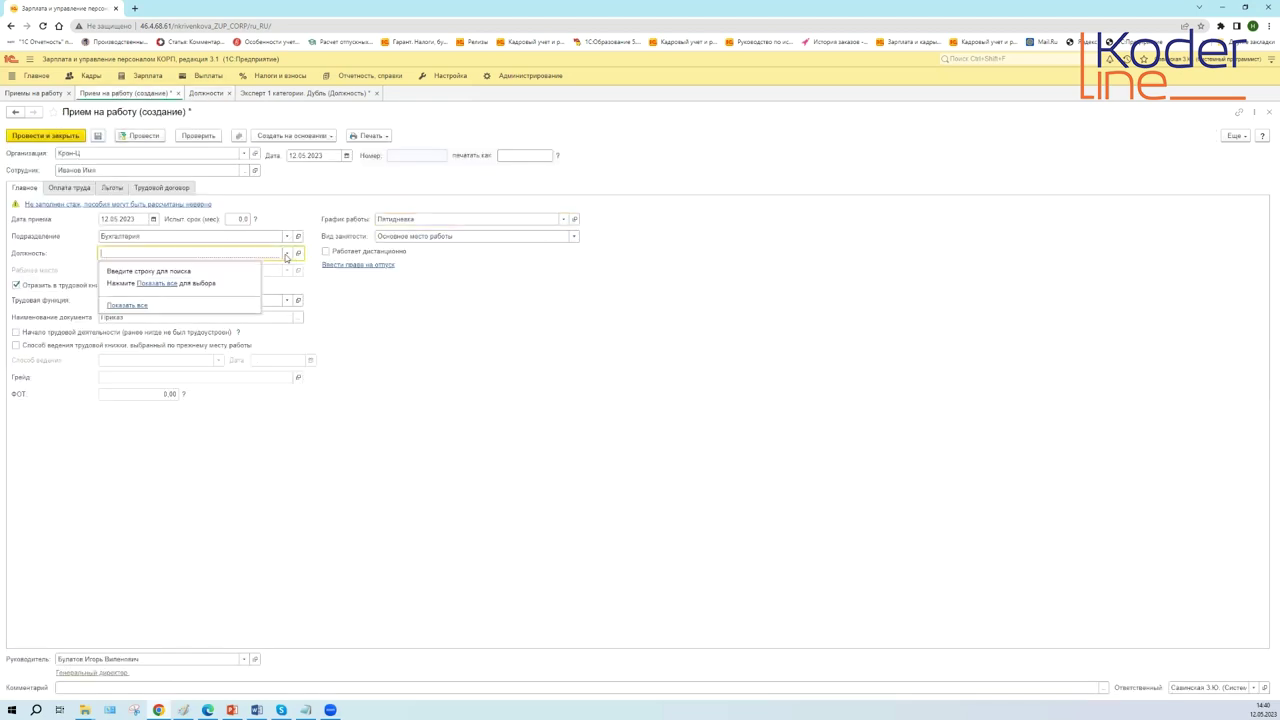
{"action": "left_click", "coordinate": [128, 306]}
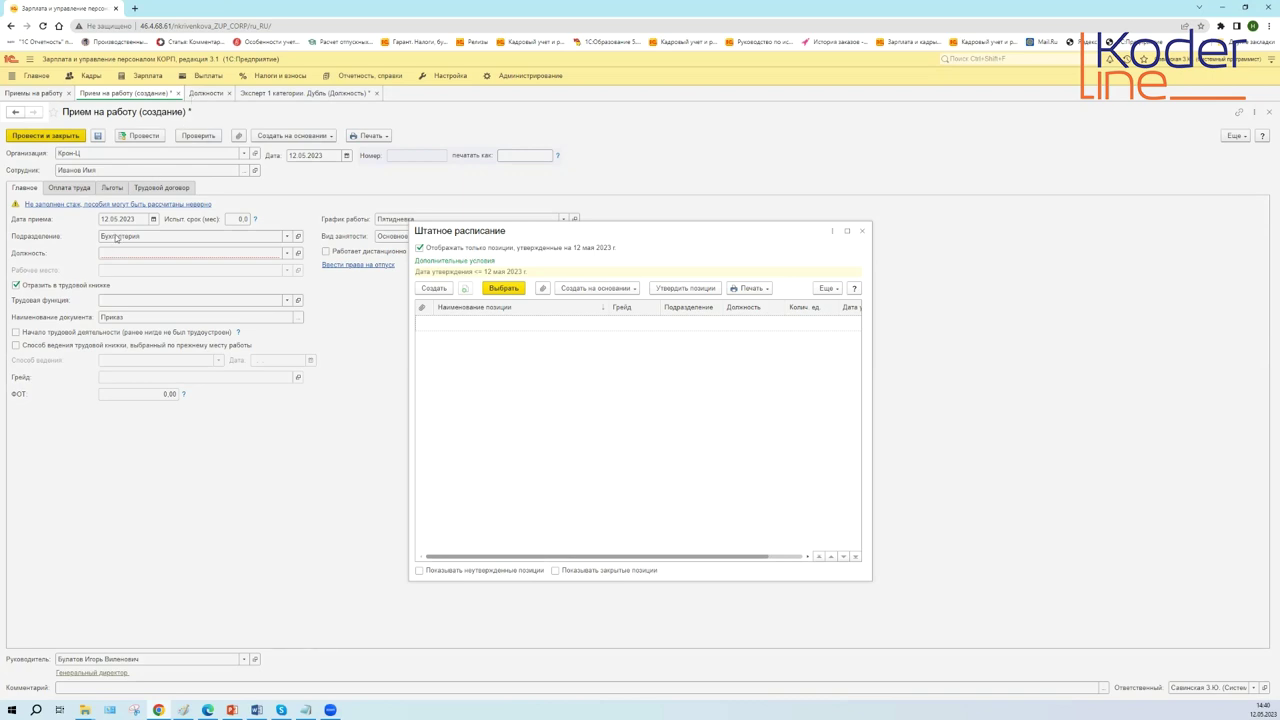
{"action": "left_click", "coordinate": [861, 231]}
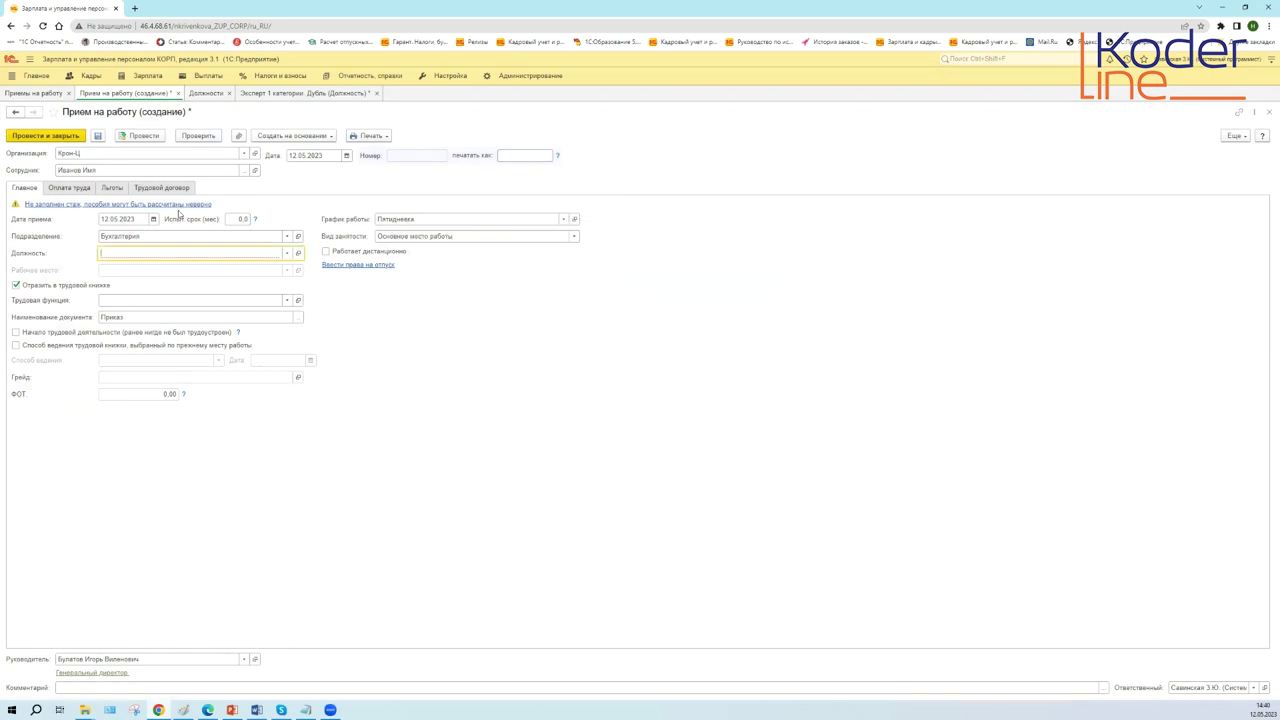
{"action": "left_click", "coordinate": [287, 253]}
{"action": "left_click", "coordinate": [136, 307]}
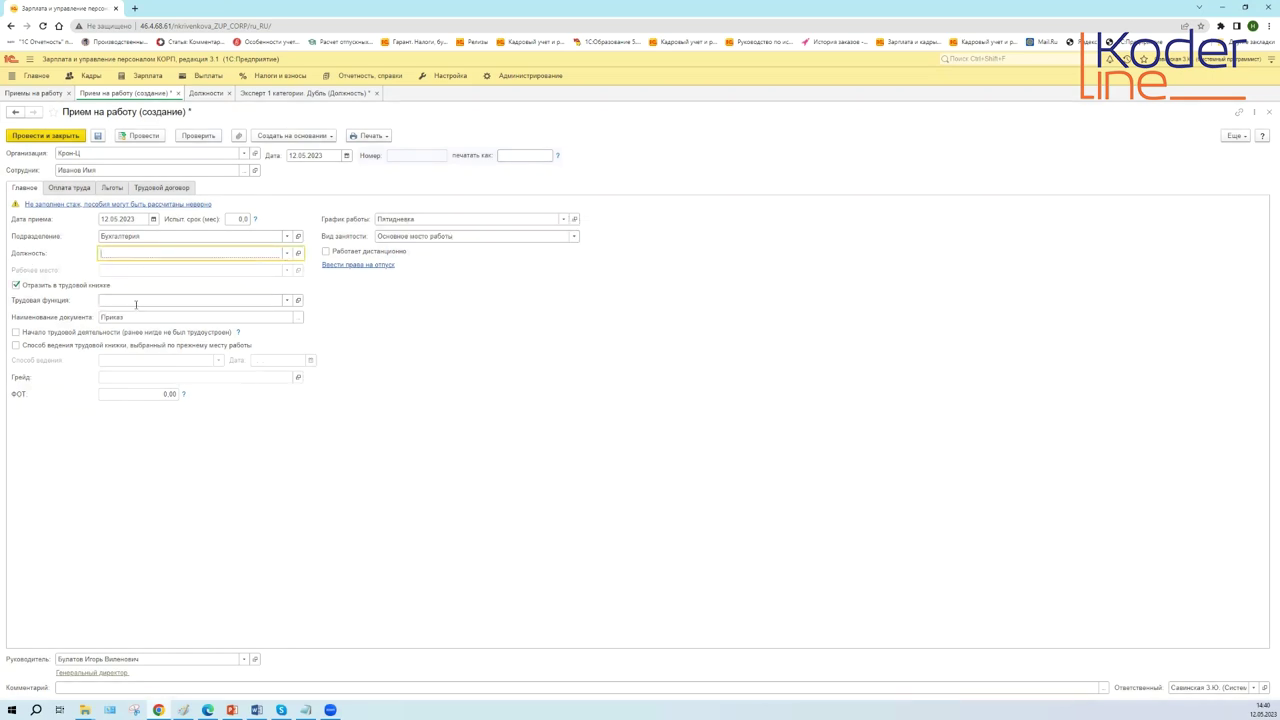
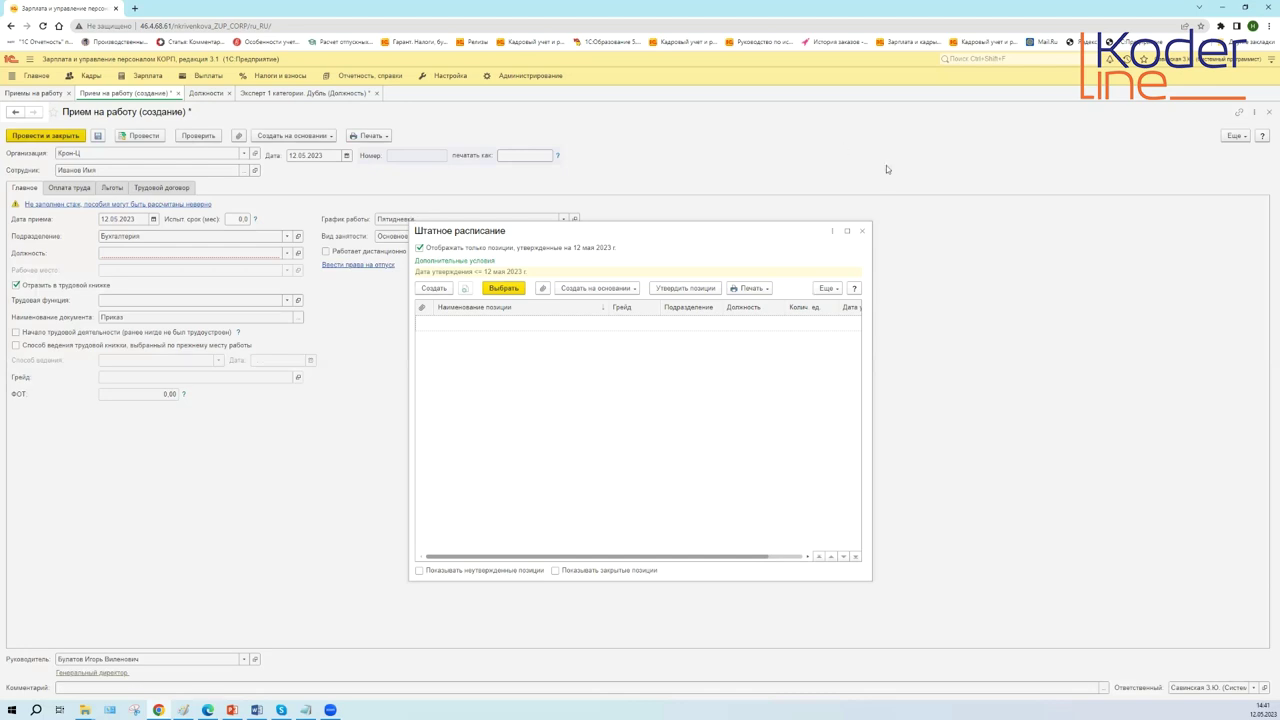
{"action": "left_click", "coordinate": [864, 232]}
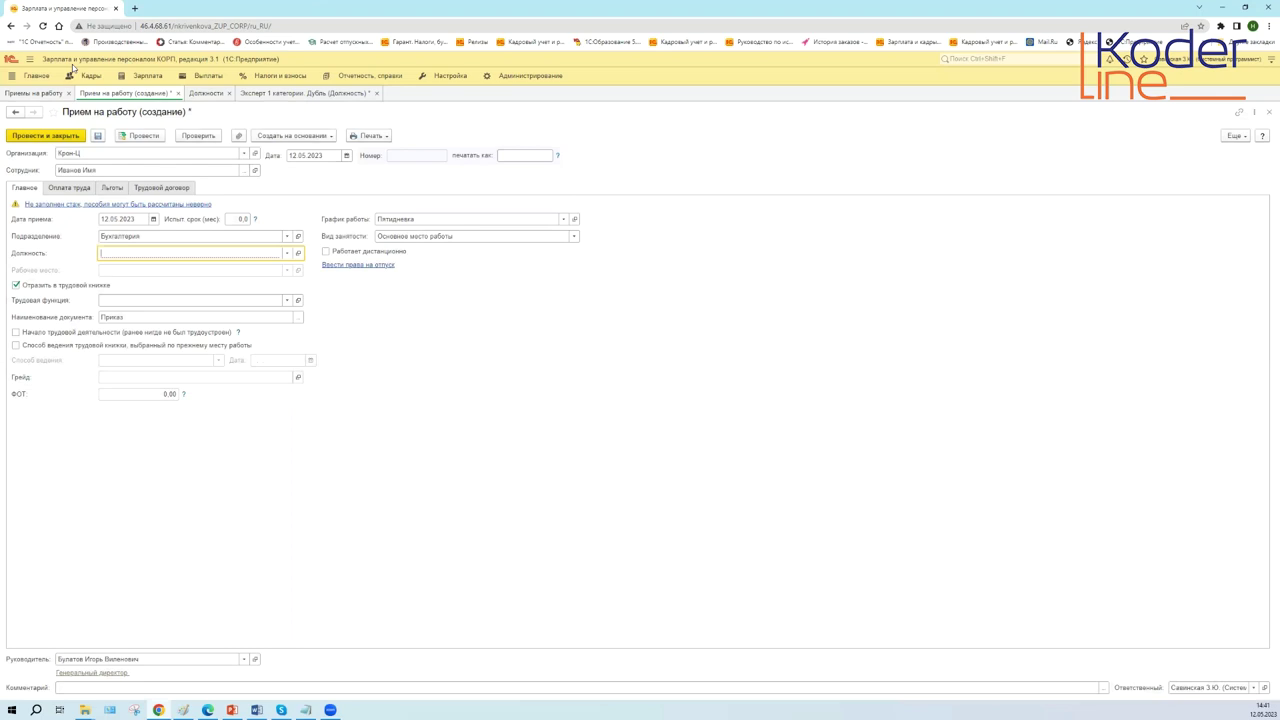
{"action": "left_click", "coordinate": [98, 136]}
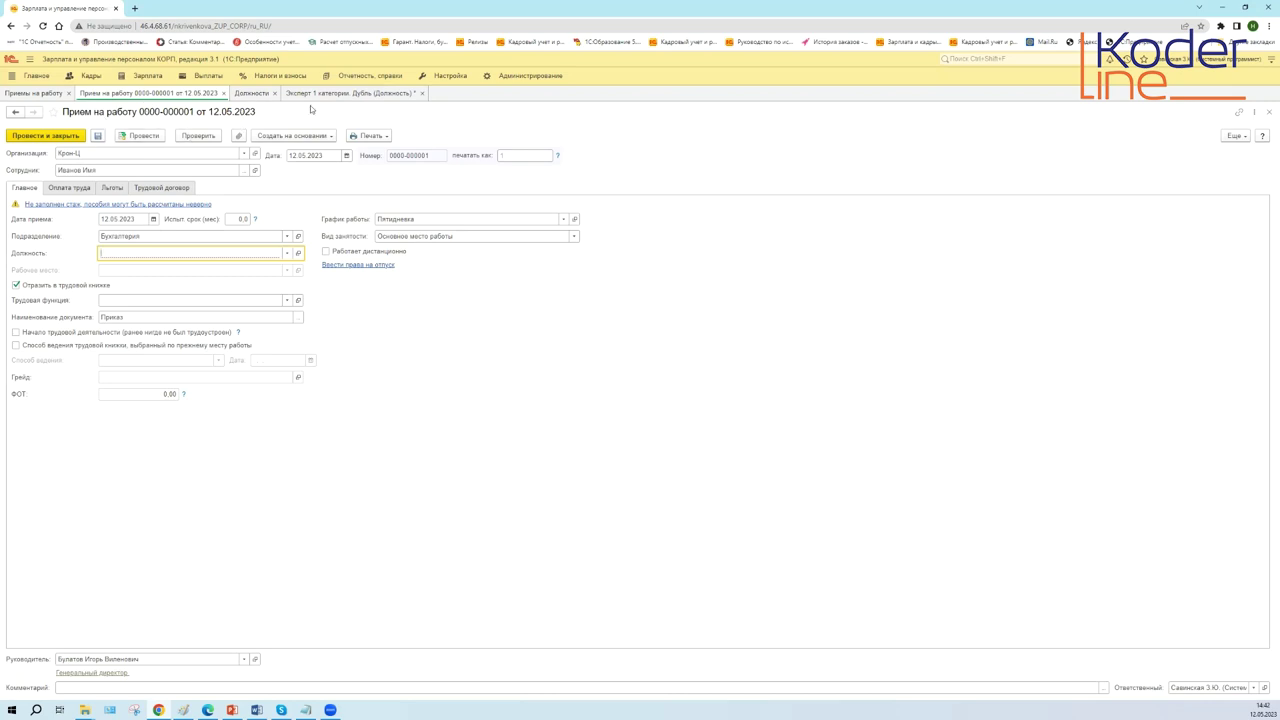
- Close the position «Эксперт 1 категории. Дубль» without saving its changes, and close the positions list
{"action": "left_click", "coordinate": [405, 93]}
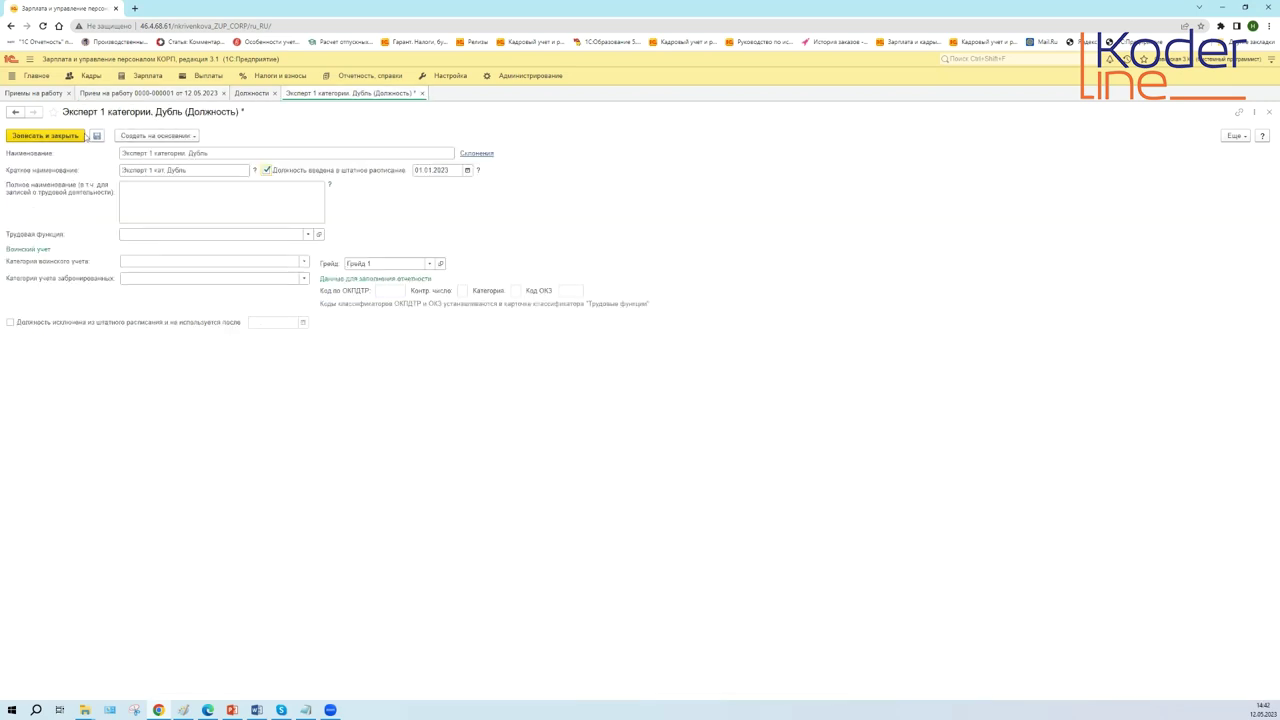
{"action": "left_click", "coordinate": [422, 93]}
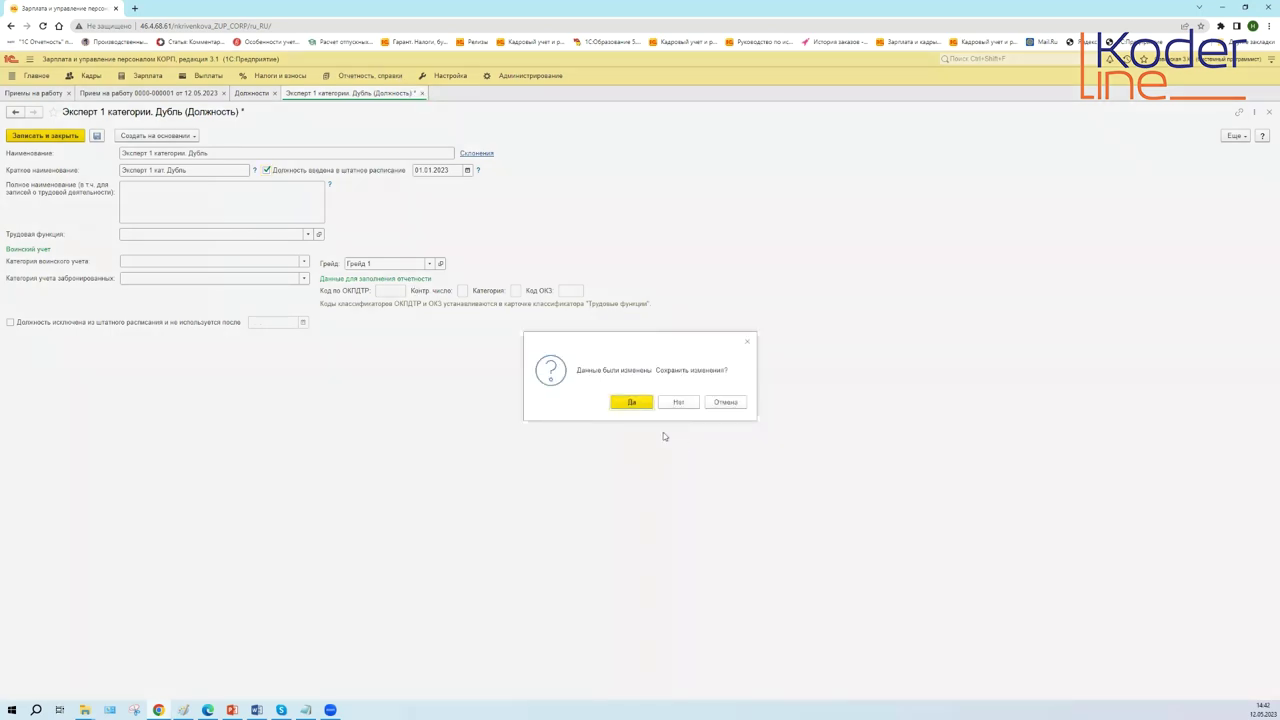
{"action": "left_click", "coordinate": [679, 403]}
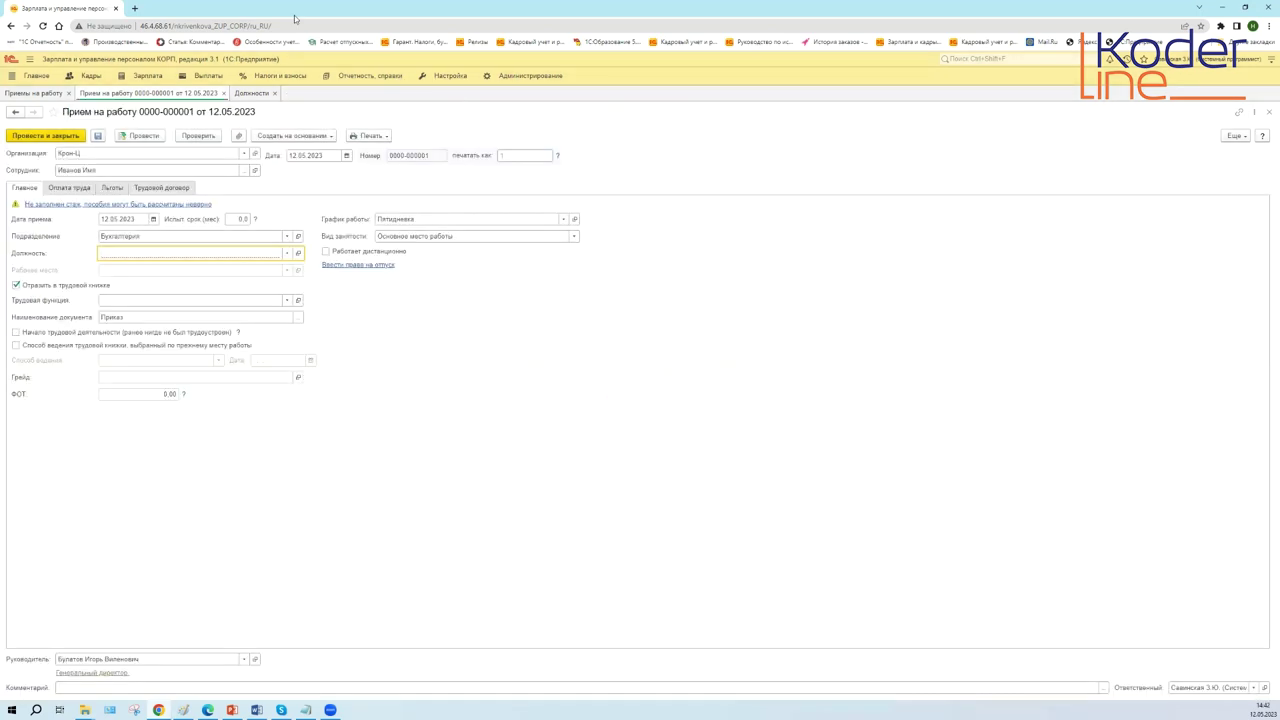
{"action": "left_click", "coordinate": [252, 93]}
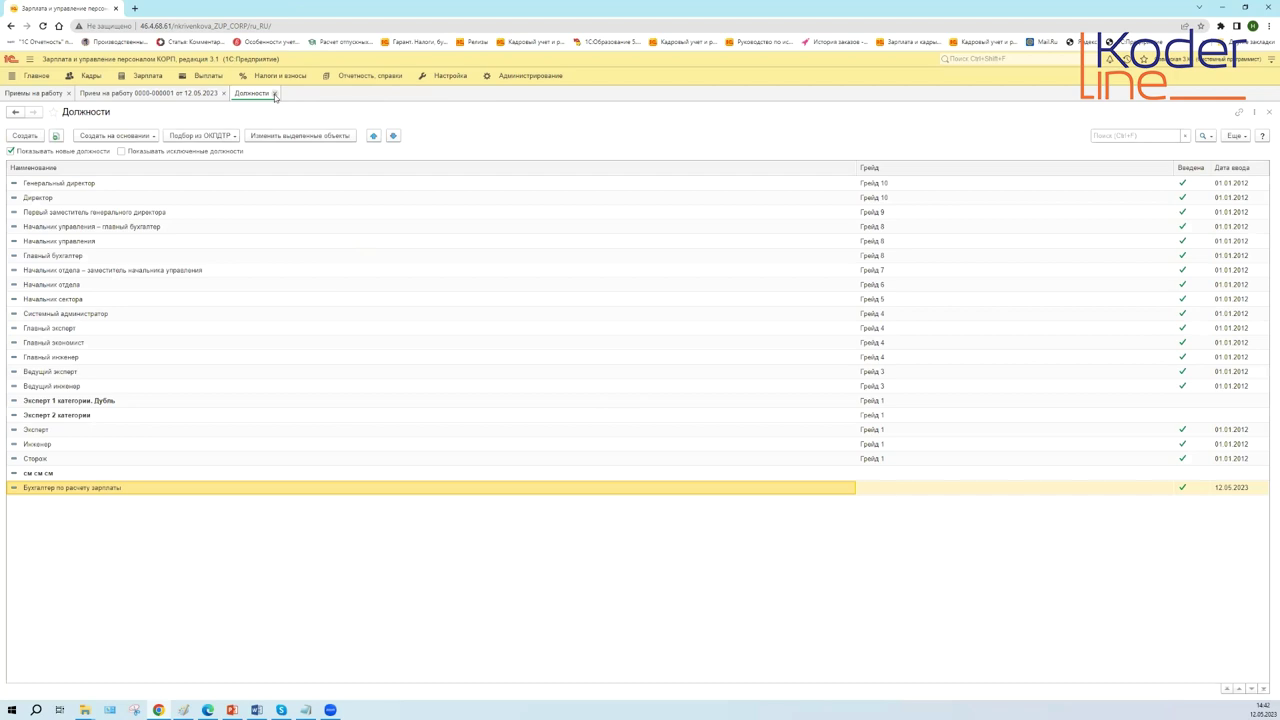
{"action": "left_click", "coordinate": [274, 94]}
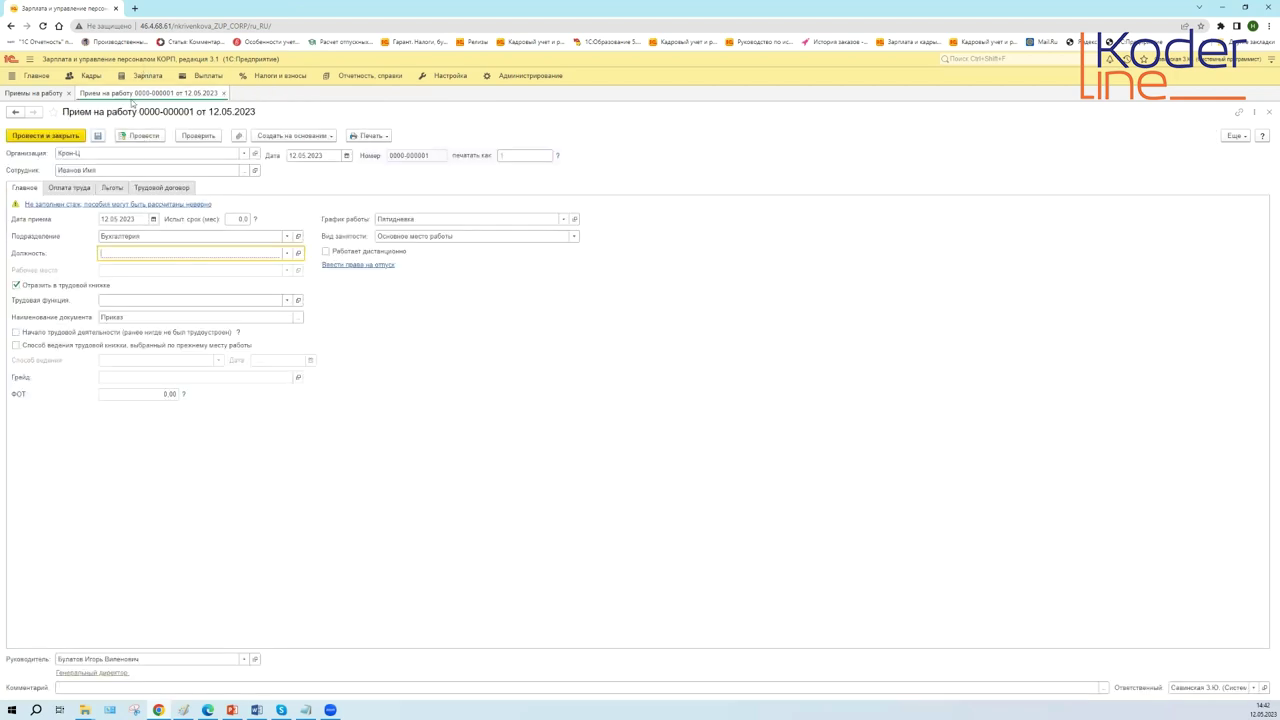
- Open the staffing schedule («Штатное расписание») and start a new entry for organization «Крон-Ц», approved from 12.05.2023
{"action": "left_click", "coordinate": [91, 77]}
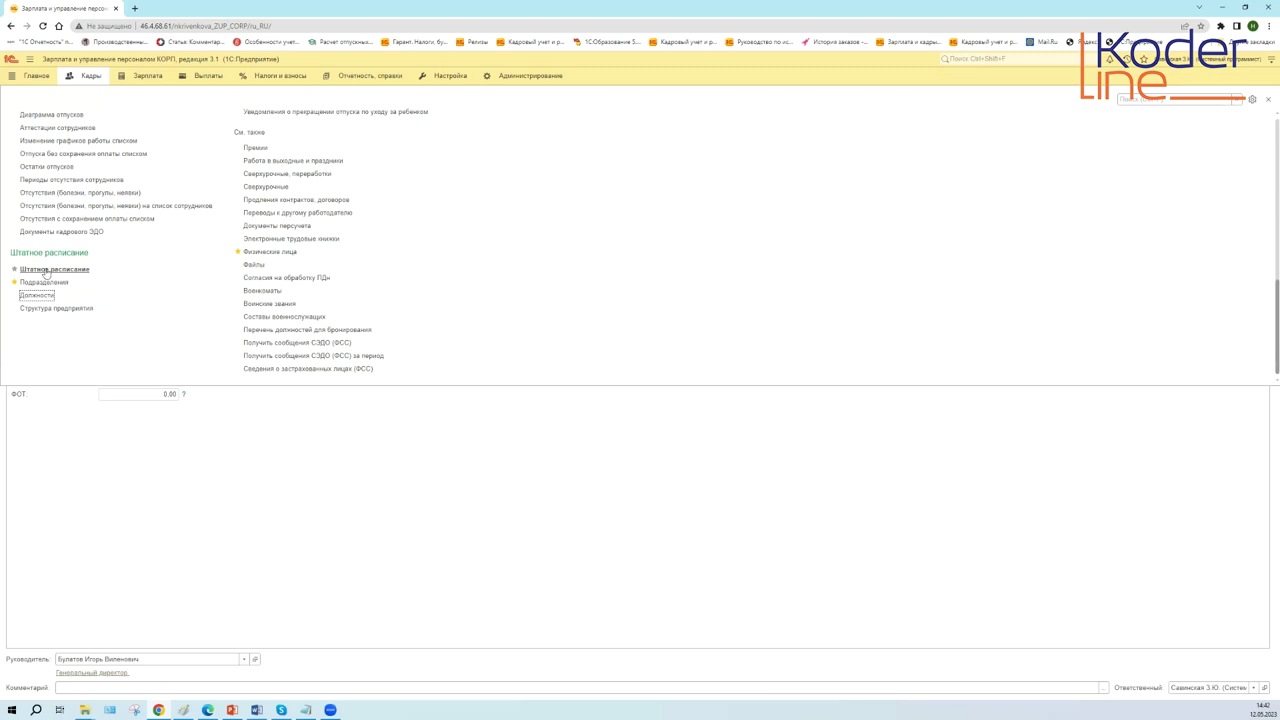
{"action": "left_click", "coordinate": [53, 270]}
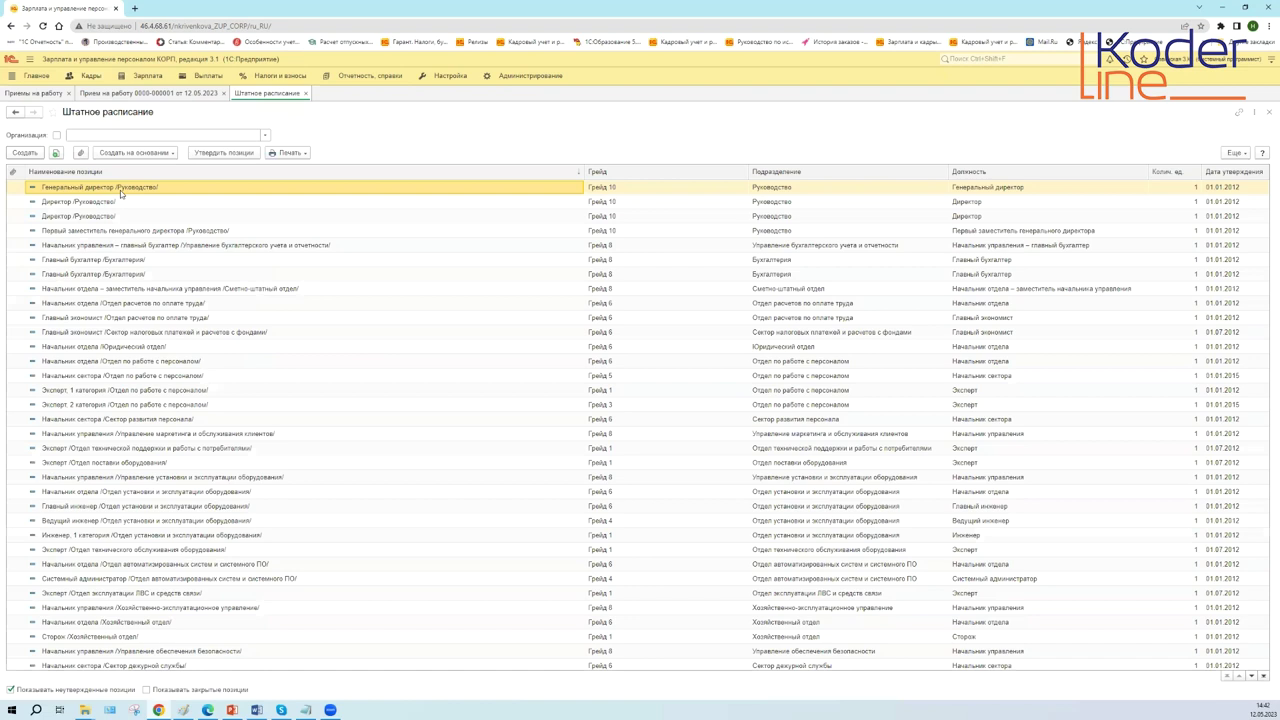
{"action": "left_click", "coordinate": [25, 152]}
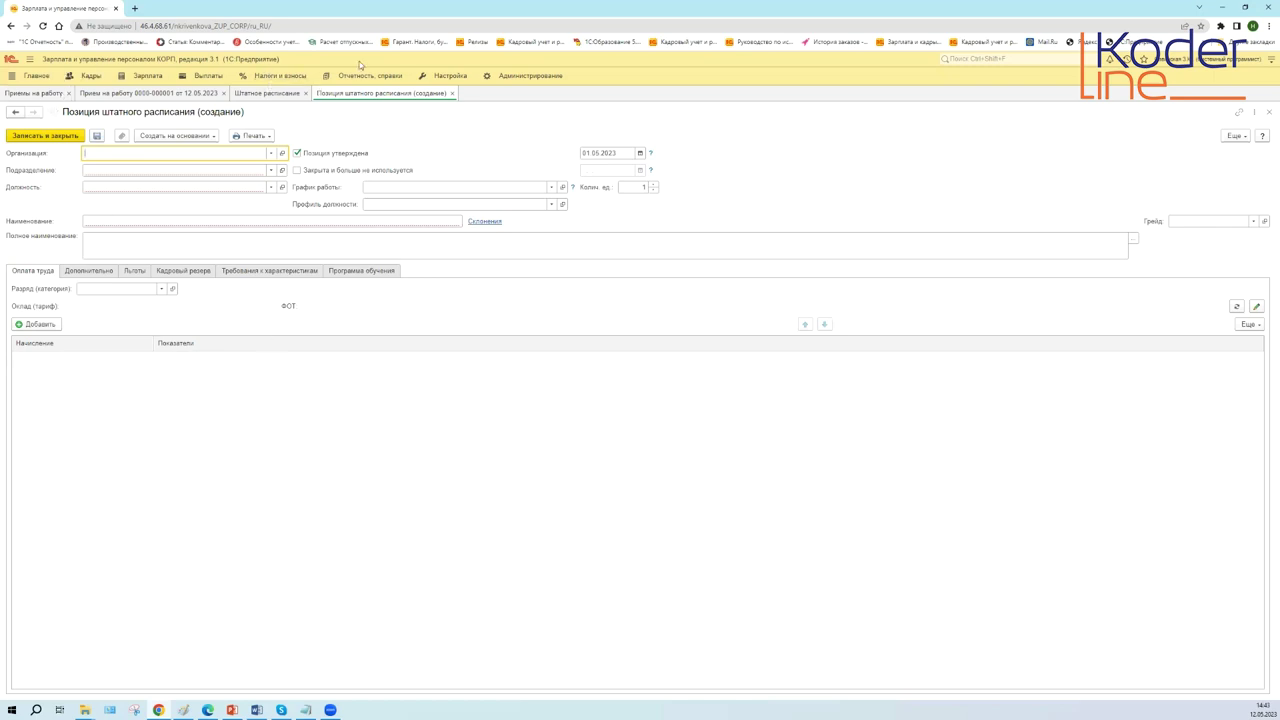
{"action": "left_click", "coordinate": [272, 154]}
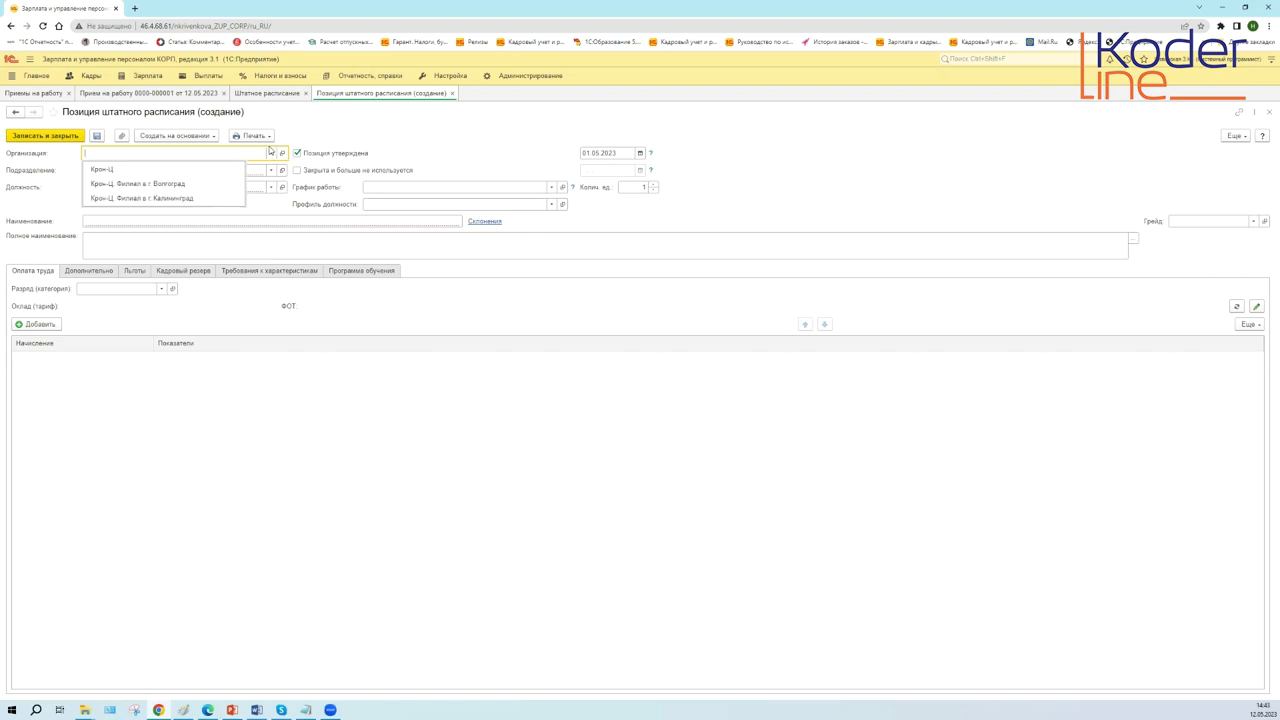
{"action": "left_click", "coordinate": [205, 172]}
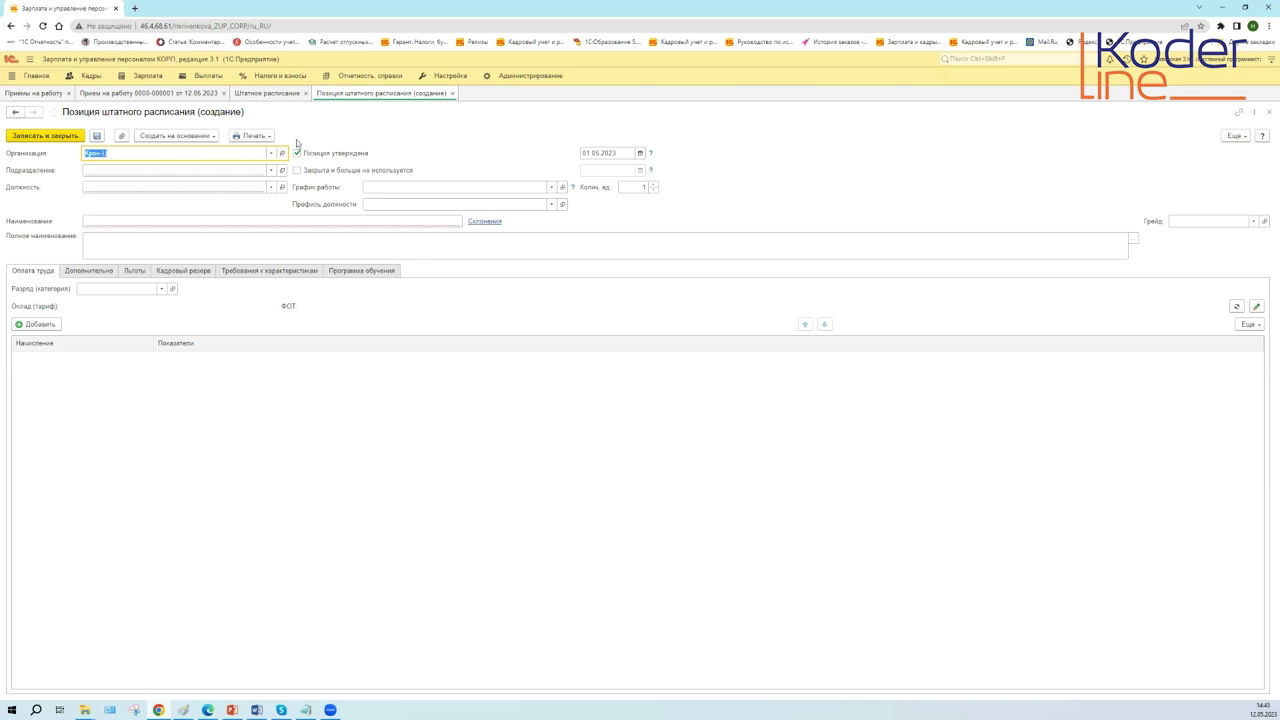
{"action": "left_click", "coordinate": [640, 153]}
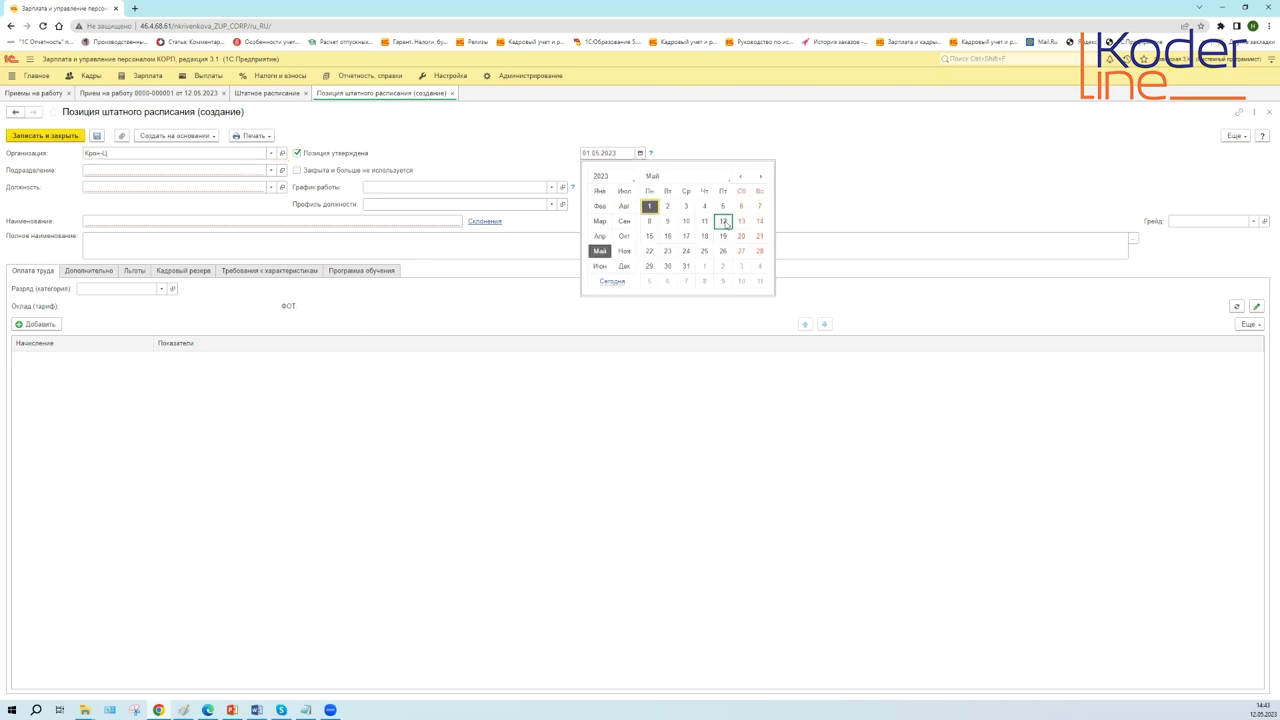
{"action": "left_click", "coordinate": [723, 221]}
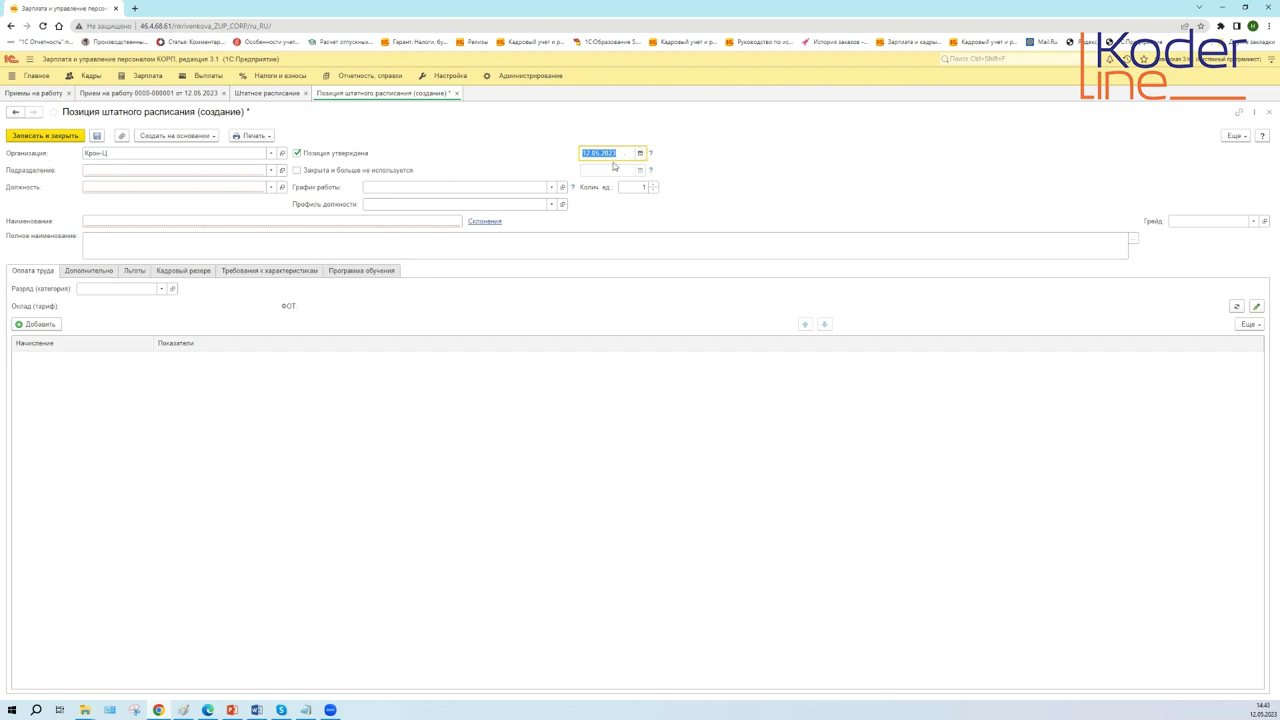
{"action": "left_click", "coordinate": [271, 170]}
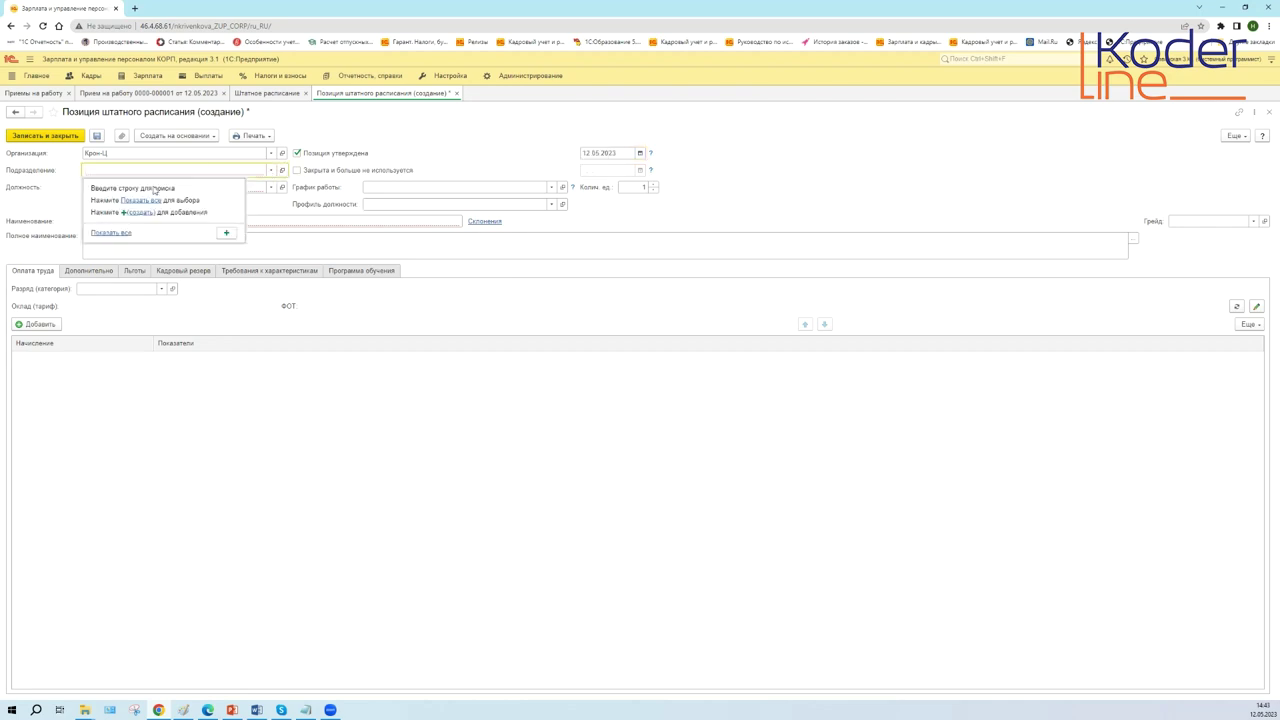
{"action": "left_click", "coordinate": [95, 234]}
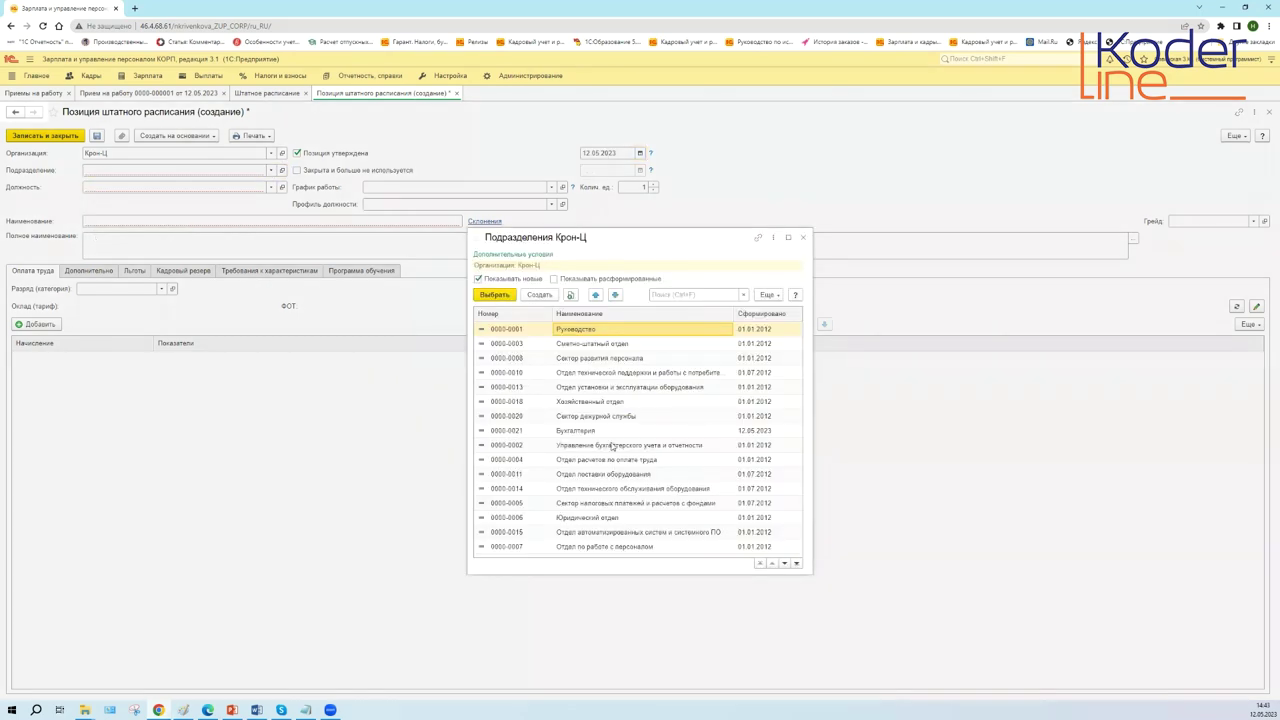
{"action": "scroll", "coordinate": [651, 528], "scroll_direction": "down", "scroll_amount": 3}
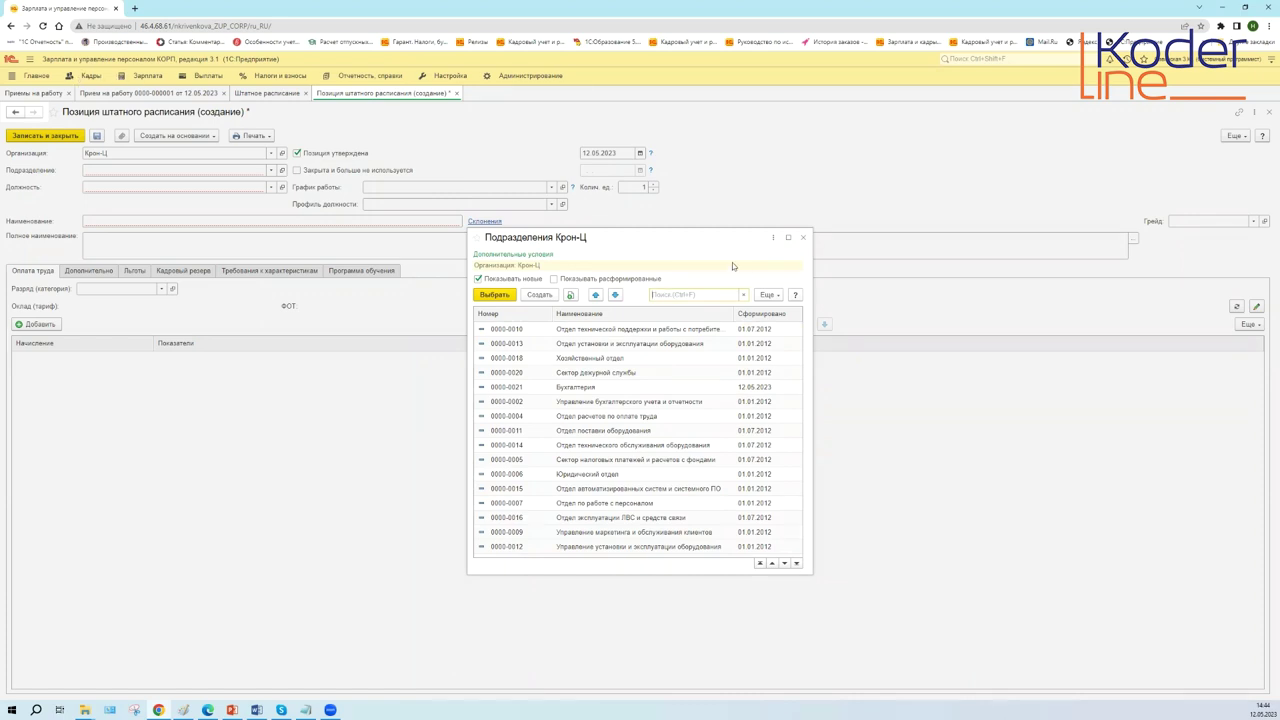
{"action": "left_click", "coordinate": [802, 237]}
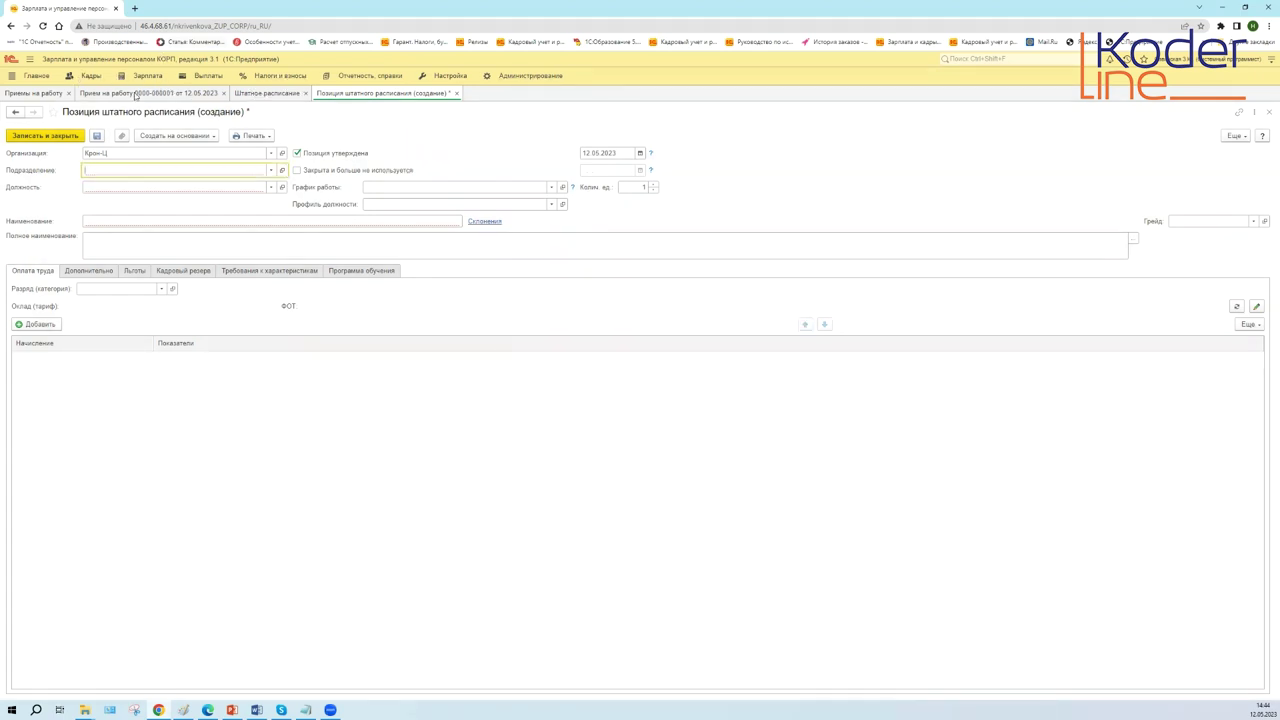
{"action": "left_click", "coordinate": [136, 94]}
{"action": "left_click", "coordinate": [356, 94]}
- Set the new staffing entry's department to «Бухгалтерия», finding it by searching the department list for «бух»
{"action": "left_click", "coordinate": [271, 170]}
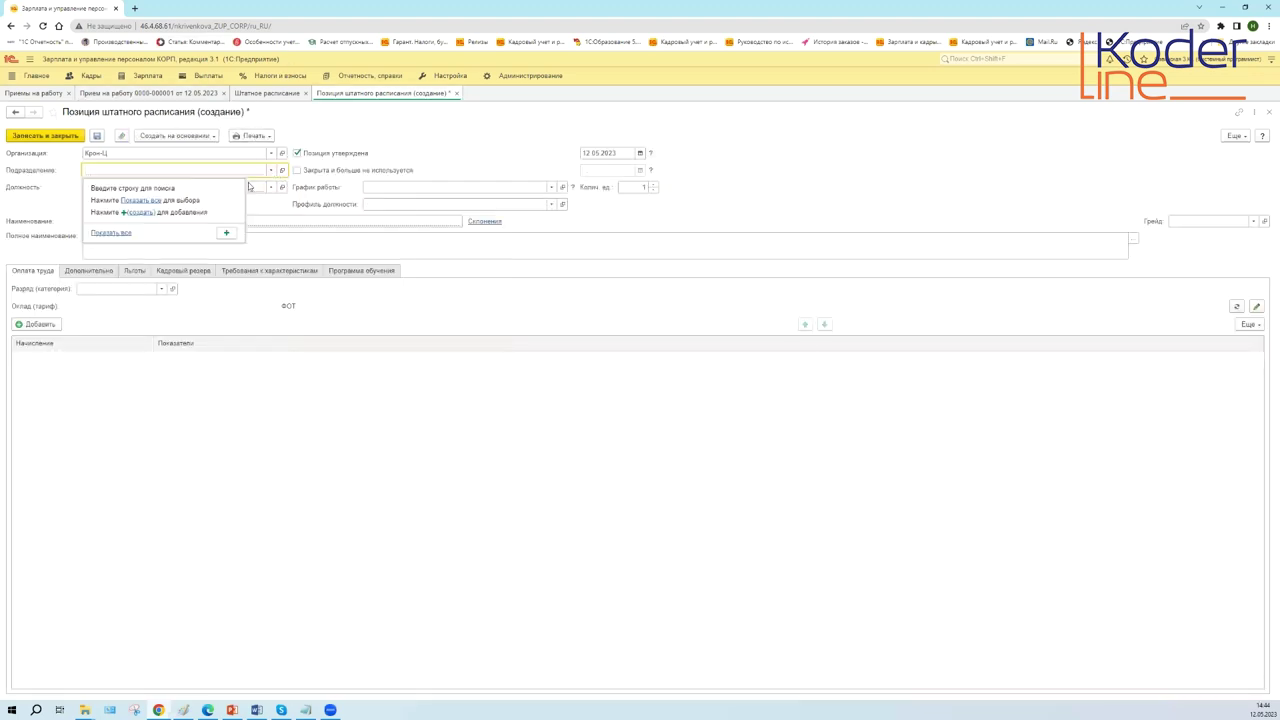
{"action": "left_click", "coordinate": [135, 237]}
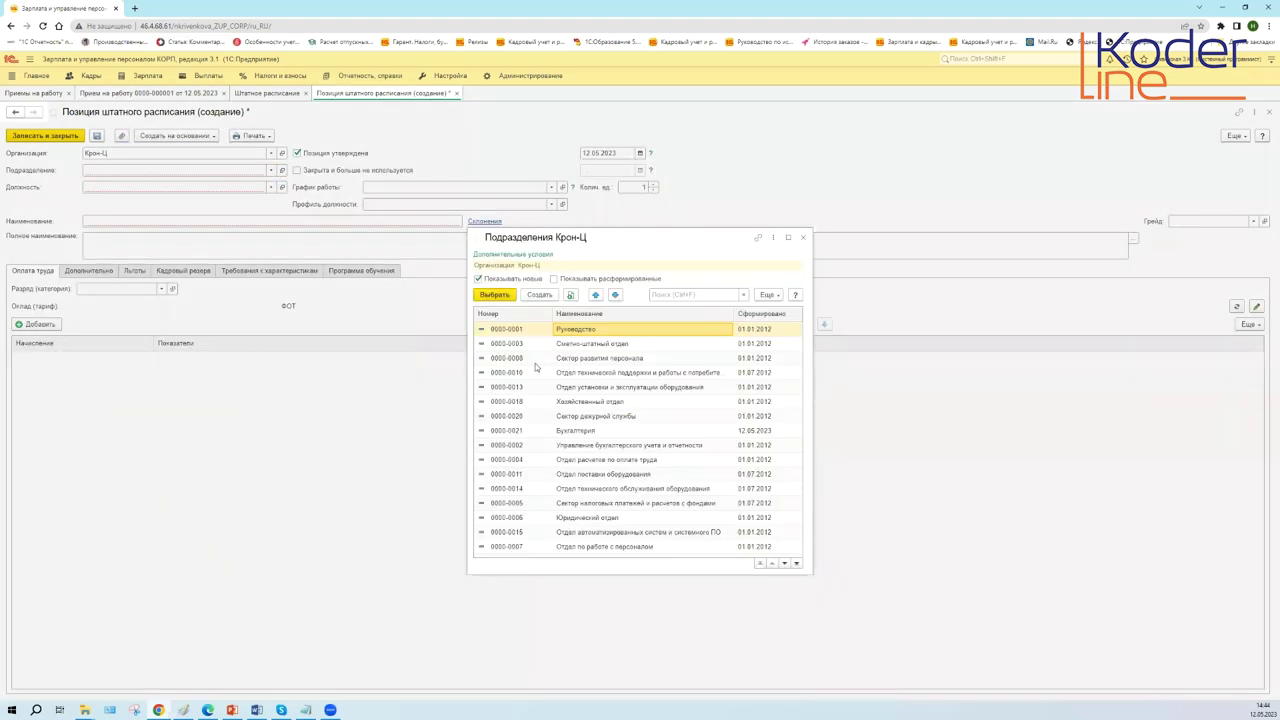
{"action": "left_click", "coordinate": [606, 432]}
{"action": "left_click", "coordinate": [699, 295]}
{"action": "type", "text": "бух"}
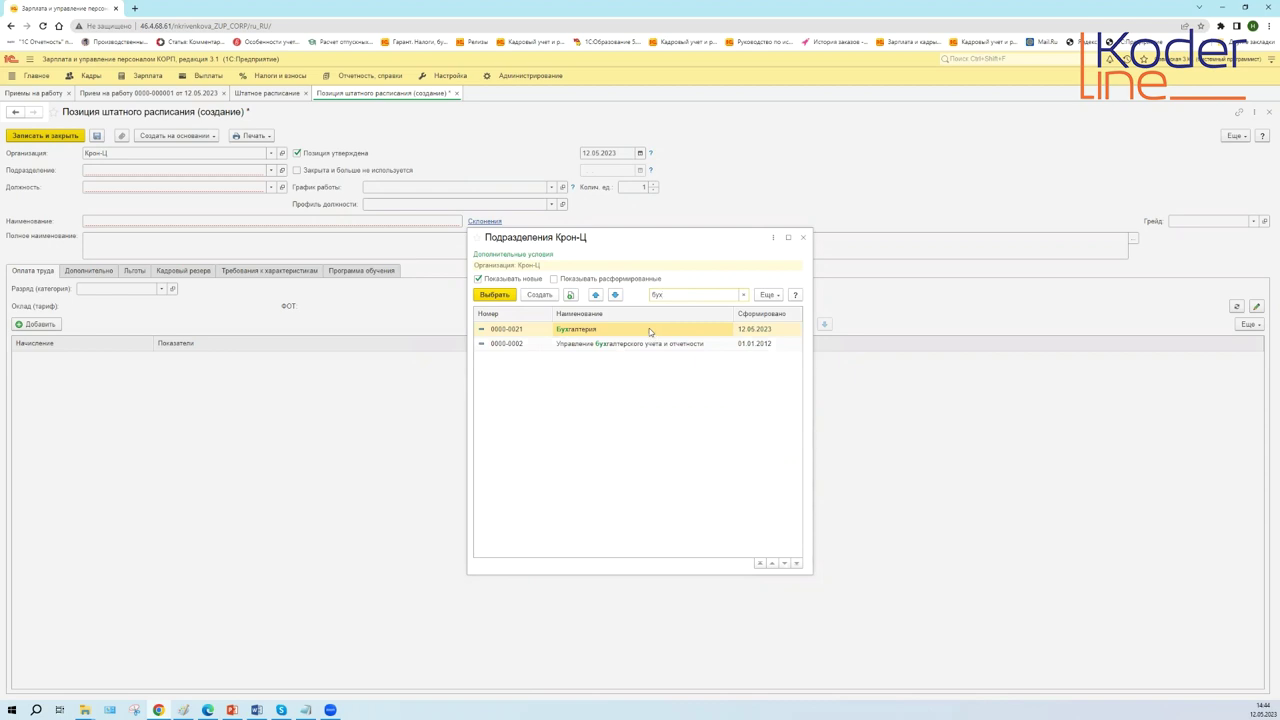
{"action": "double_click", "coordinate": [575, 330]}
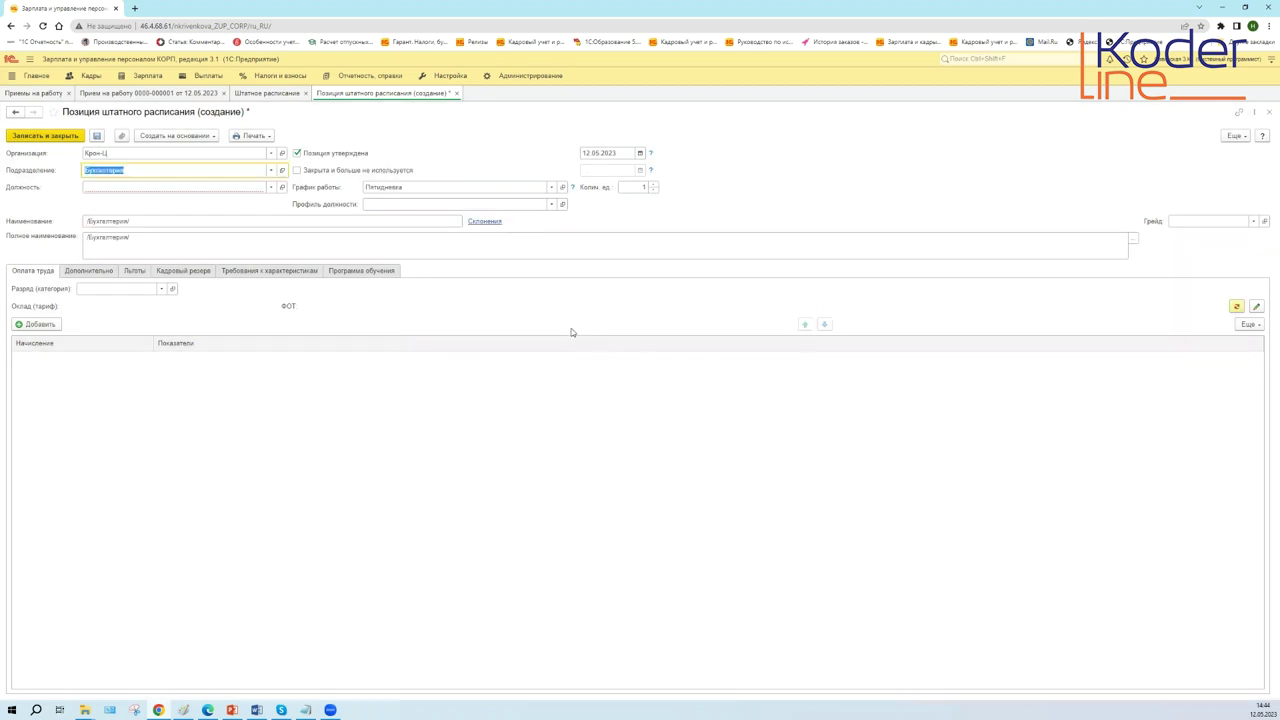
- Set the entry's position to «Бухгалтер по расчету зарплаты», narrowing the positions list with a text search
{"action": "left_click", "coordinate": [140, 191]}
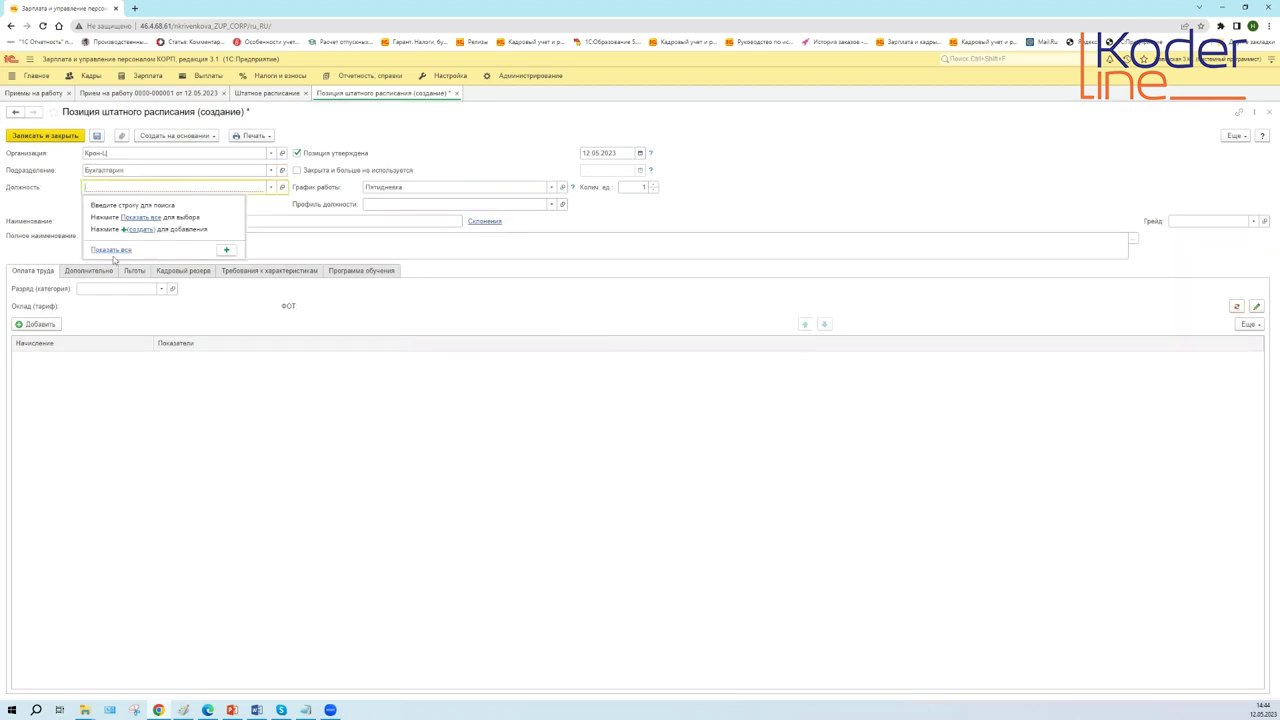
{"action": "left_click", "coordinate": [108, 250]}
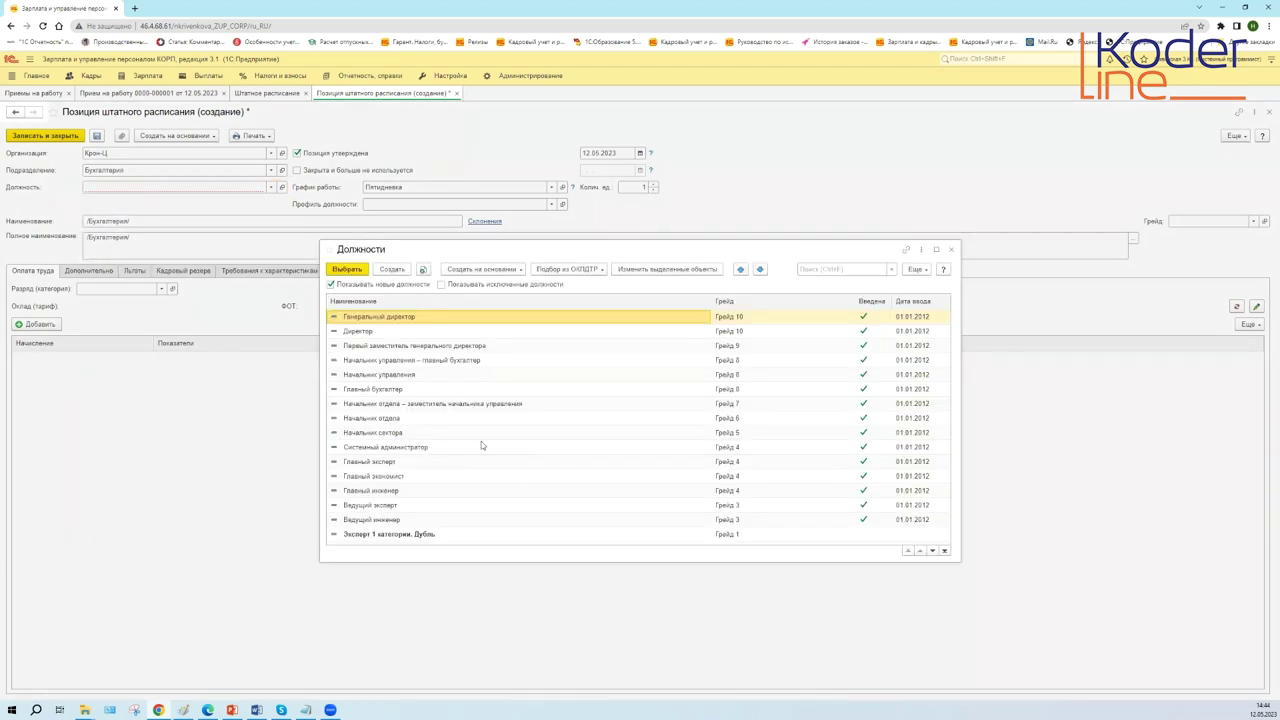
{"action": "left_click", "coordinate": [830, 268]}
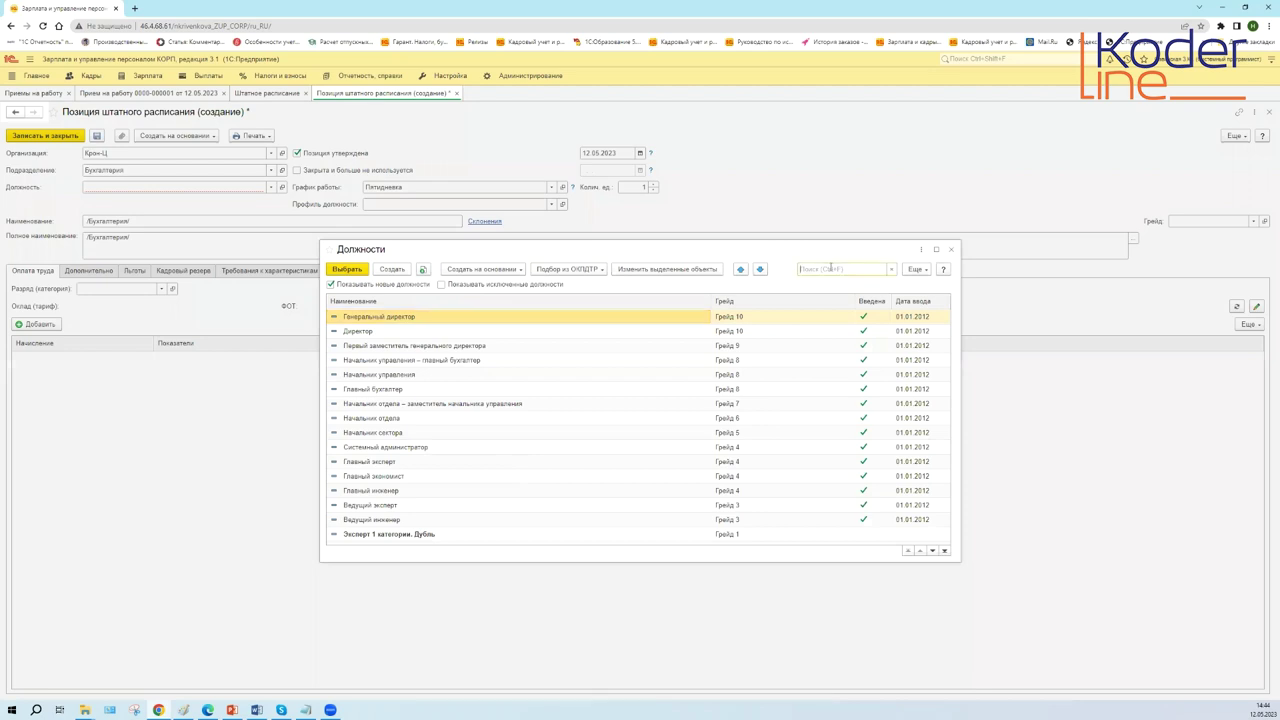
{"action": "type", "text": "рас"}
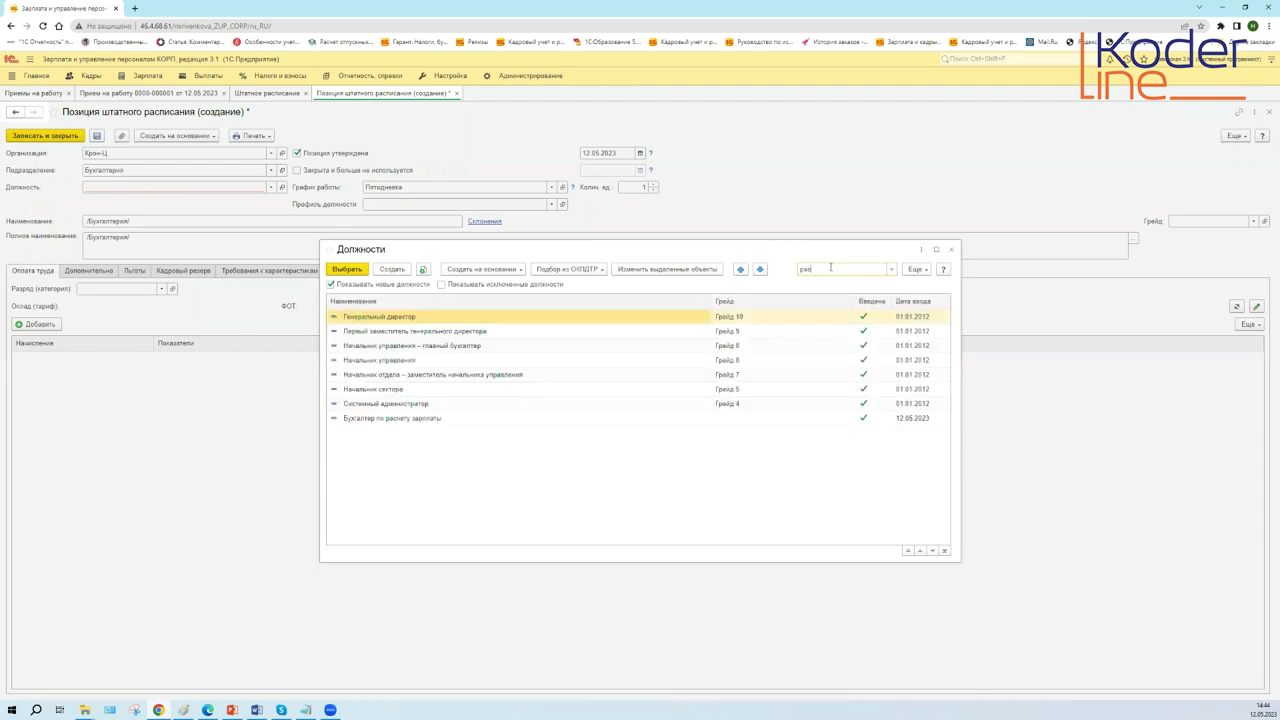
{"action": "left_click", "coordinate": [430, 319]}
{"action": "double_click", "coordinate": [430, 319]}
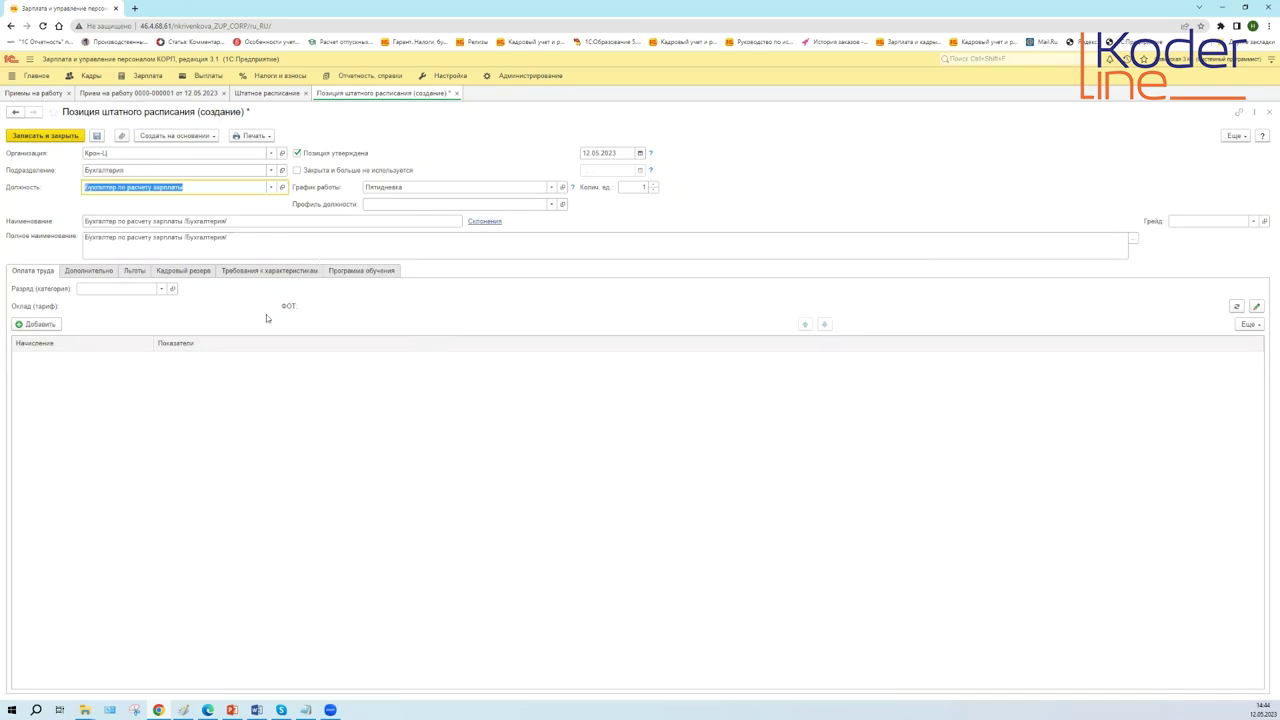
- Try the department «Сектор дежурной службы» in the entry and check how the name is generated from it
{"action": "left_click_drag", "start_coordinate": [157, 222], "coordinate": [92, 221]}
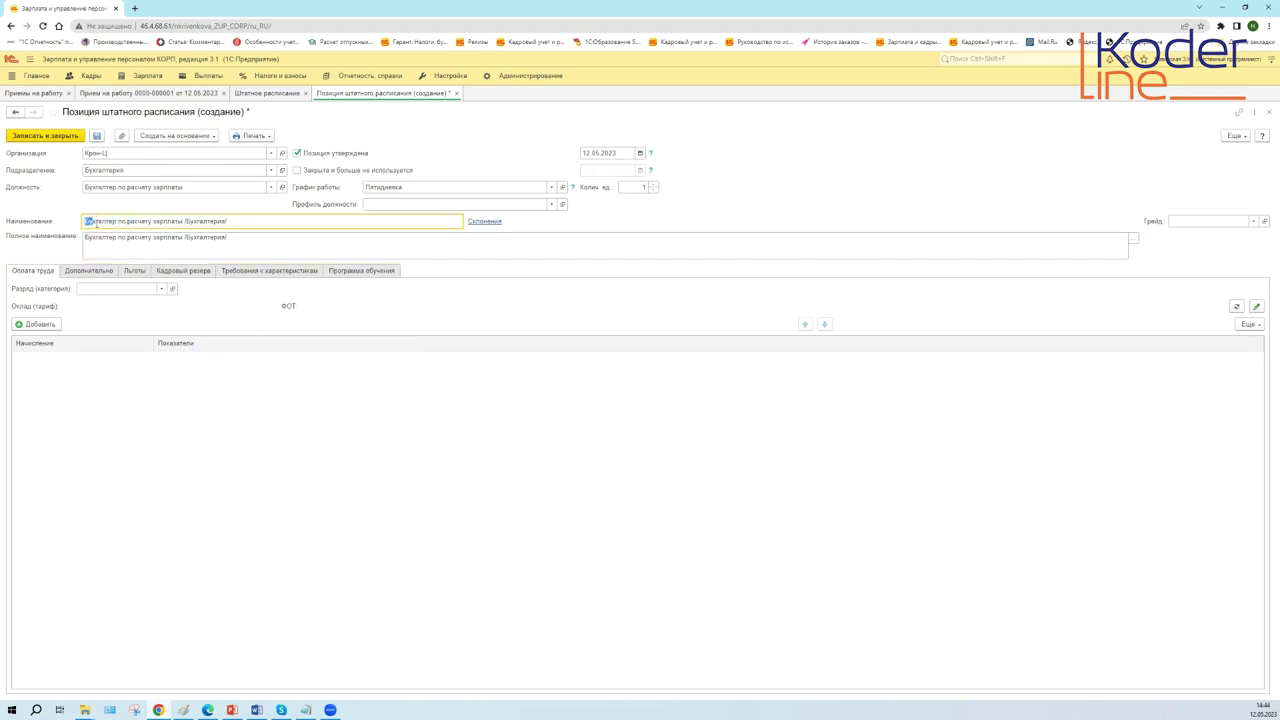
{"action": "double_click", "coordinate": [122, 171]}
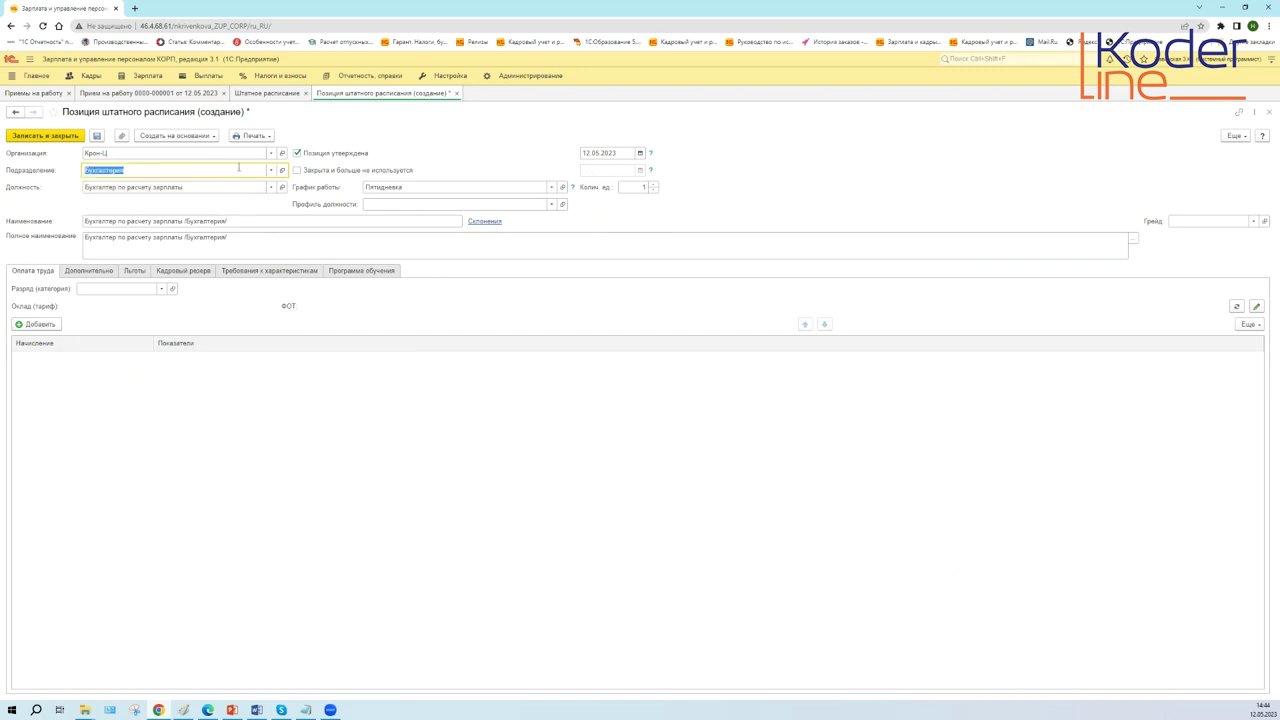
{"action": "left_click", "coordinate": [272, 170]}
{"action": "left_click", "coordinate": [126, 205]}
{"action": "double_click", "coordinate": [580, 401]}
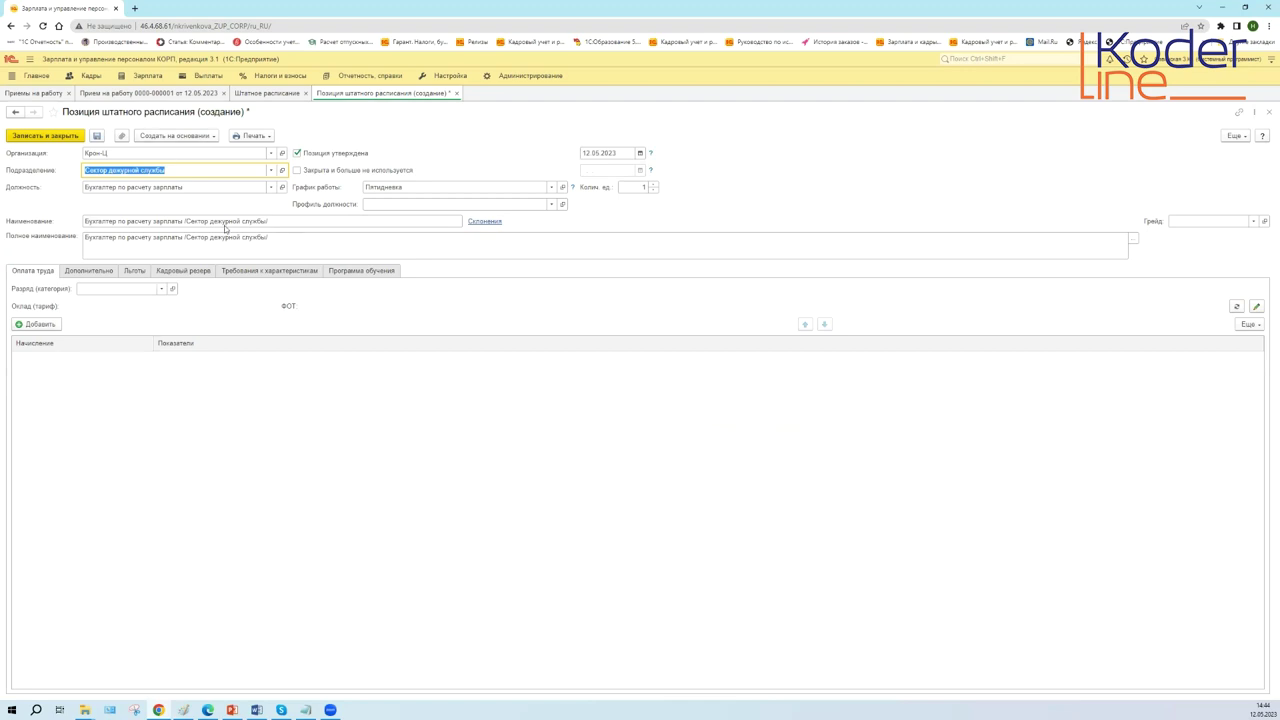
{"action": "left_click", "coordinate": [206, 220]}
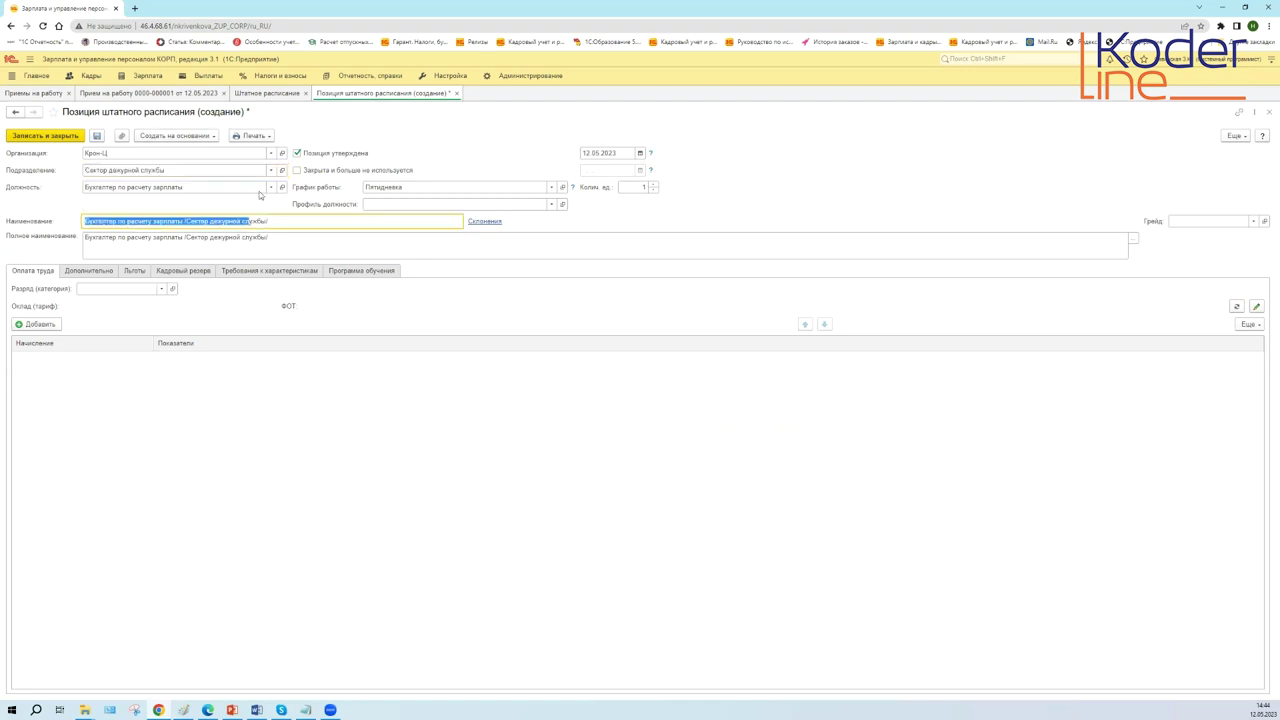
- Set the entry's department back to «Бухгалтерия» and save the entry without closing it
{"action": "left_click", "coordinate": [271, 170]}
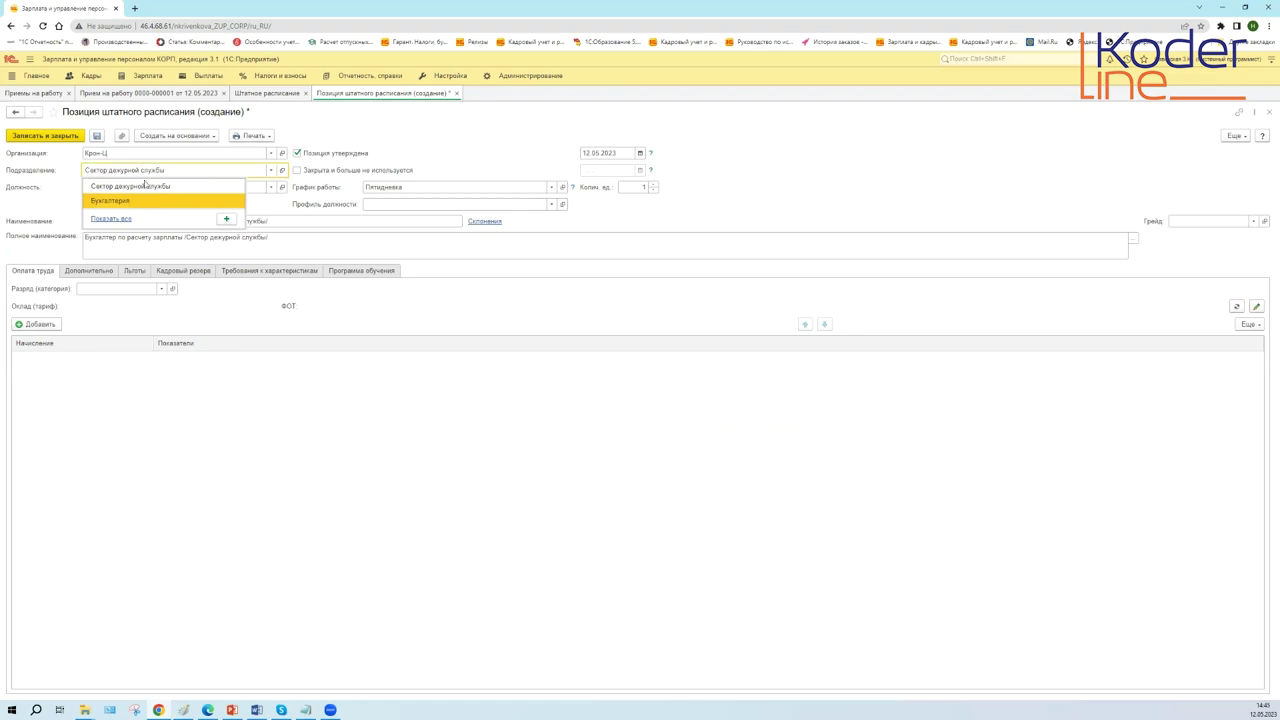
{"action": "left_click", "coordinate": [162, 201]}
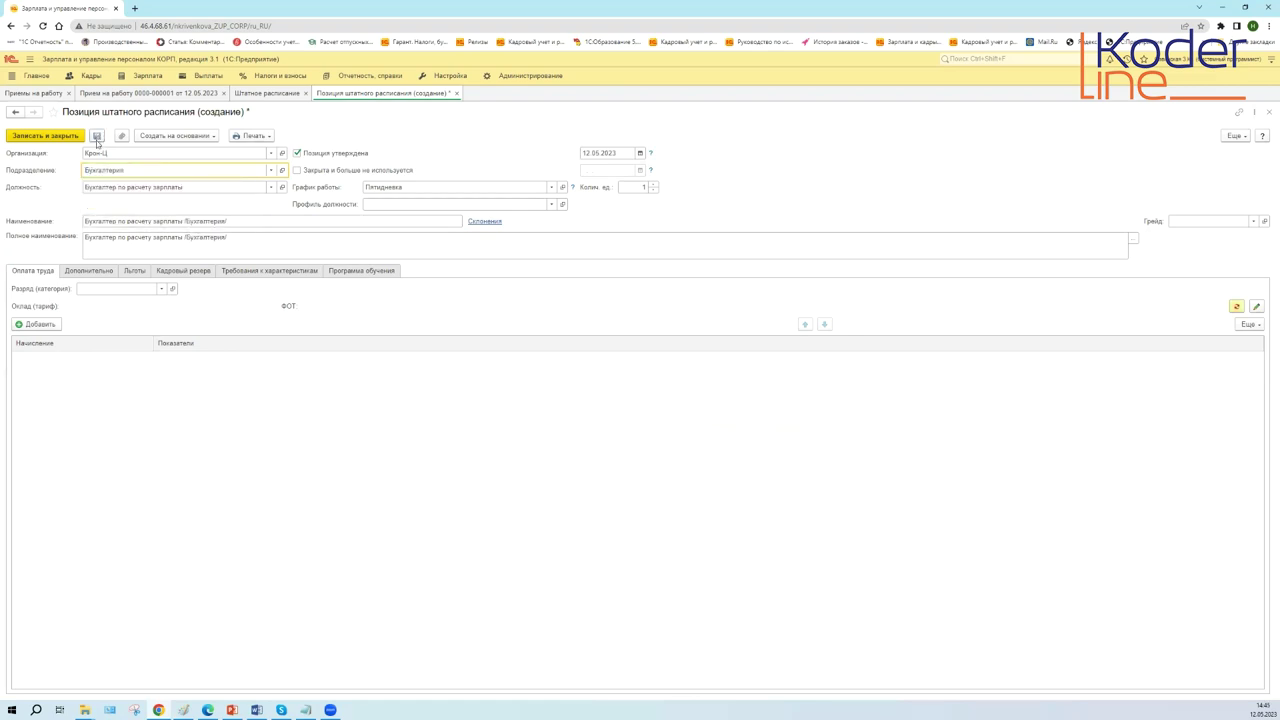
{"action": "left_click", "coordinate": [97, 136]}
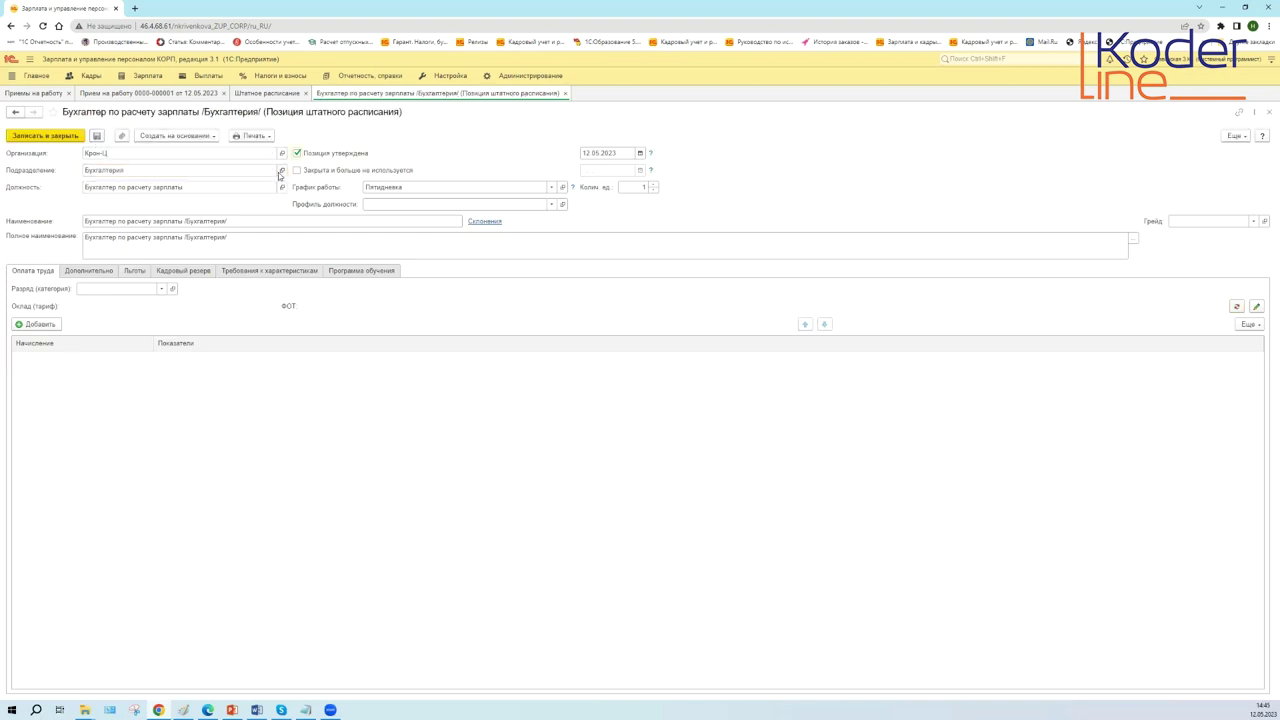
- Check whether the saved entry's department and position can be edited, and append a few test letters to its name
{"action": "left_click", "coordinate": [125, 169]}
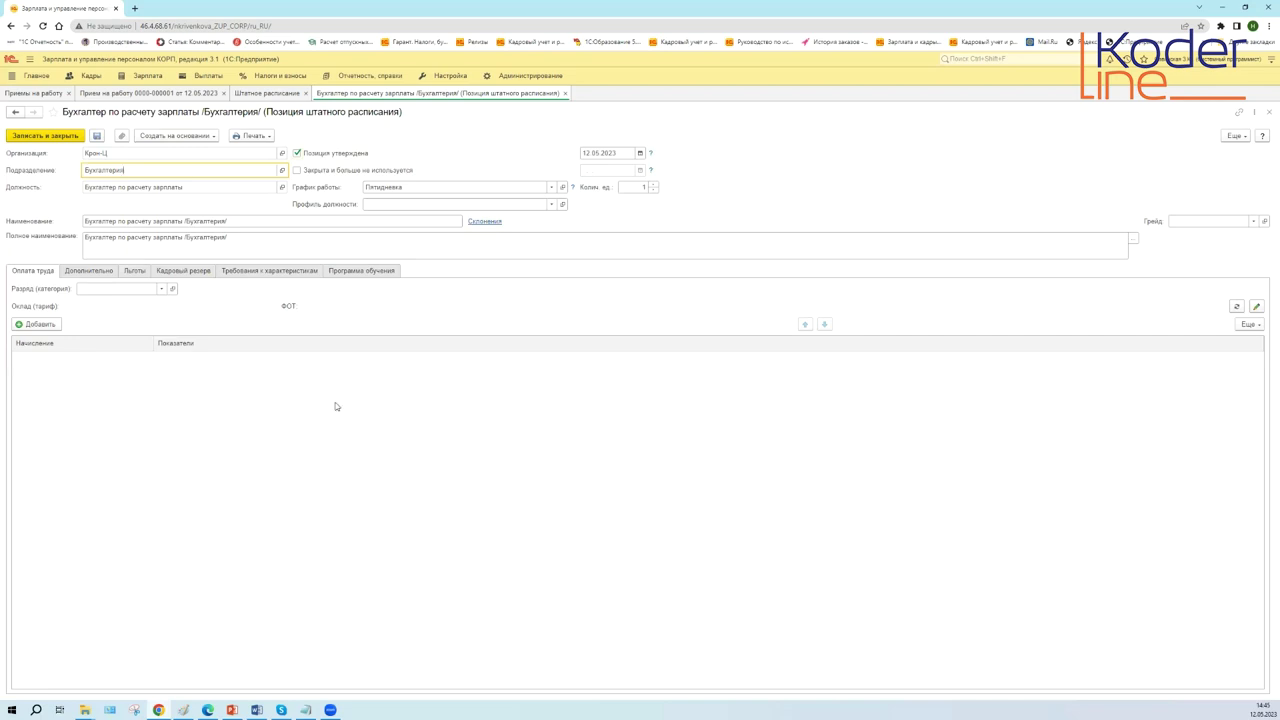
{"action": "key", "text": "Tab"}
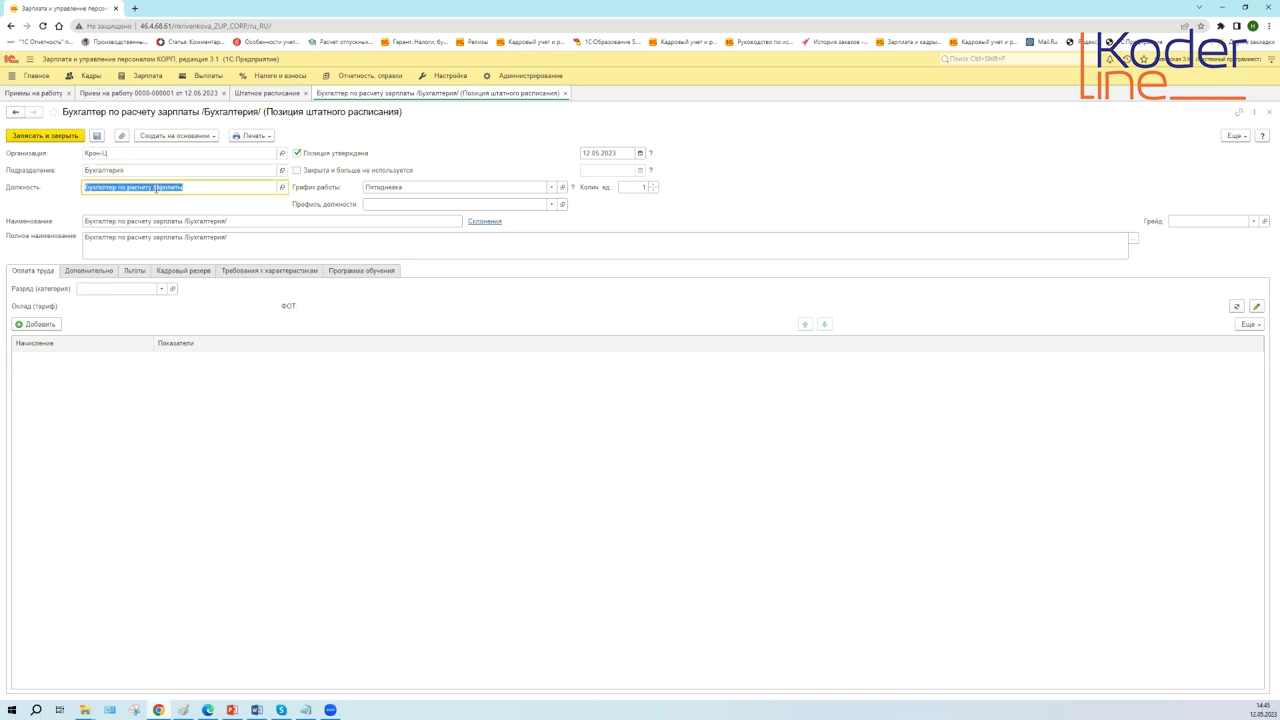
{"action": "key", "text": "Tab"}
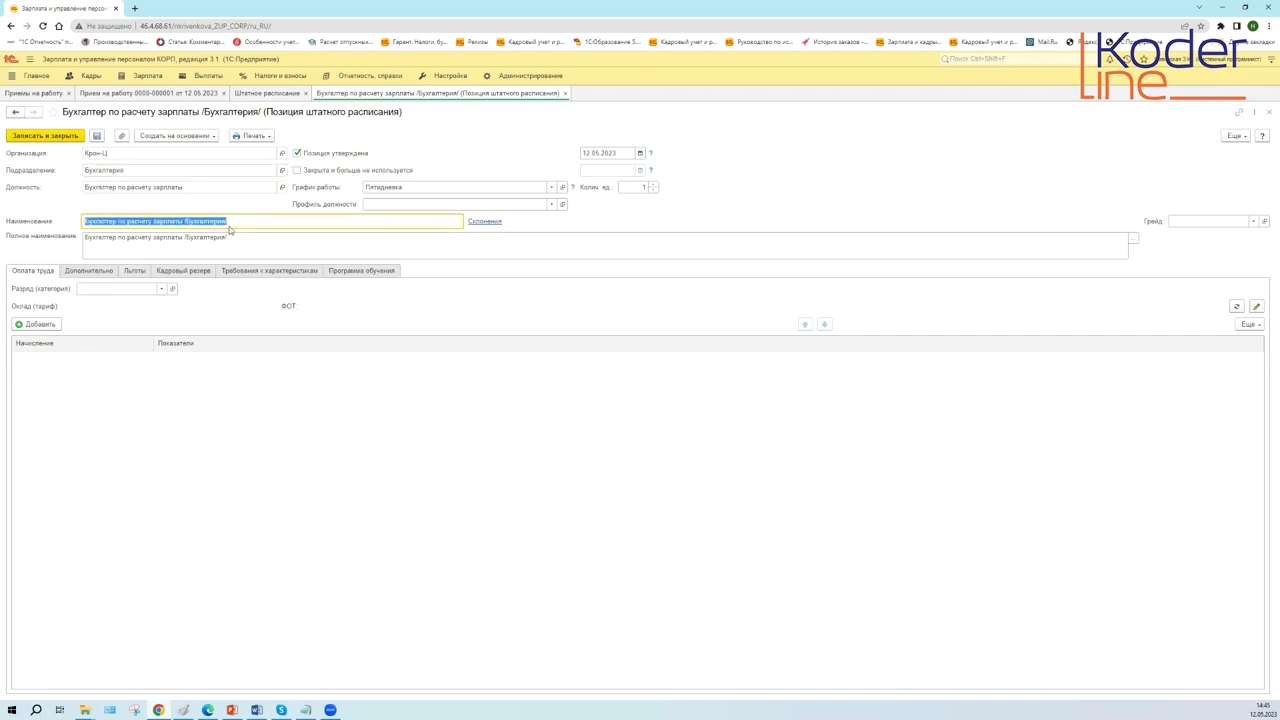
{"action": "left_click", "coordinate": [239, 221]}
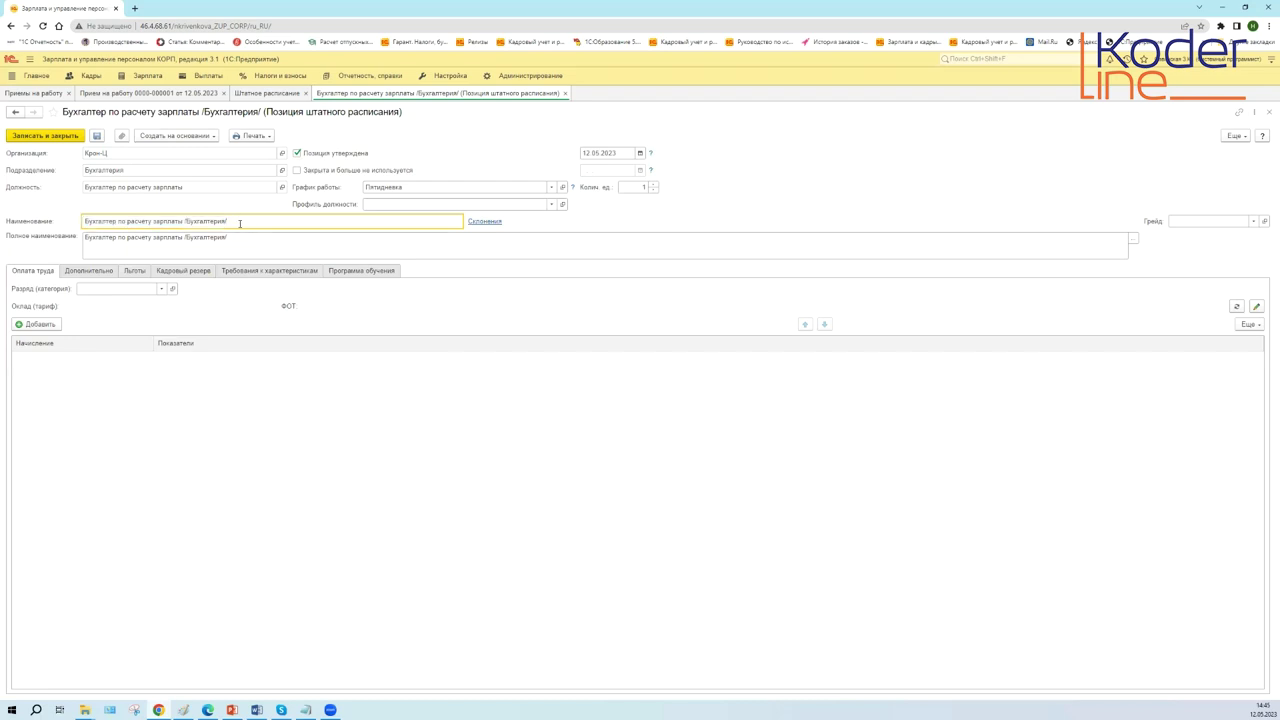
{"action": "mouse_move", "coordinate": [238, 221]}
{"action": "left_mouse_down"}
{"action": "mouse_move", "coordinate": [186, 220]}
{"action": "mouse_move", "coordinate": [229, 220]}
{"action": "left_mouse_up"}
{"action": "left_click", "coordinate": [255, 221]}
{"action": "type", "text": "апре"}
{"action": "left_click", "coordinate": [127, 155]}
{"action": "key", "text": "Tab"}
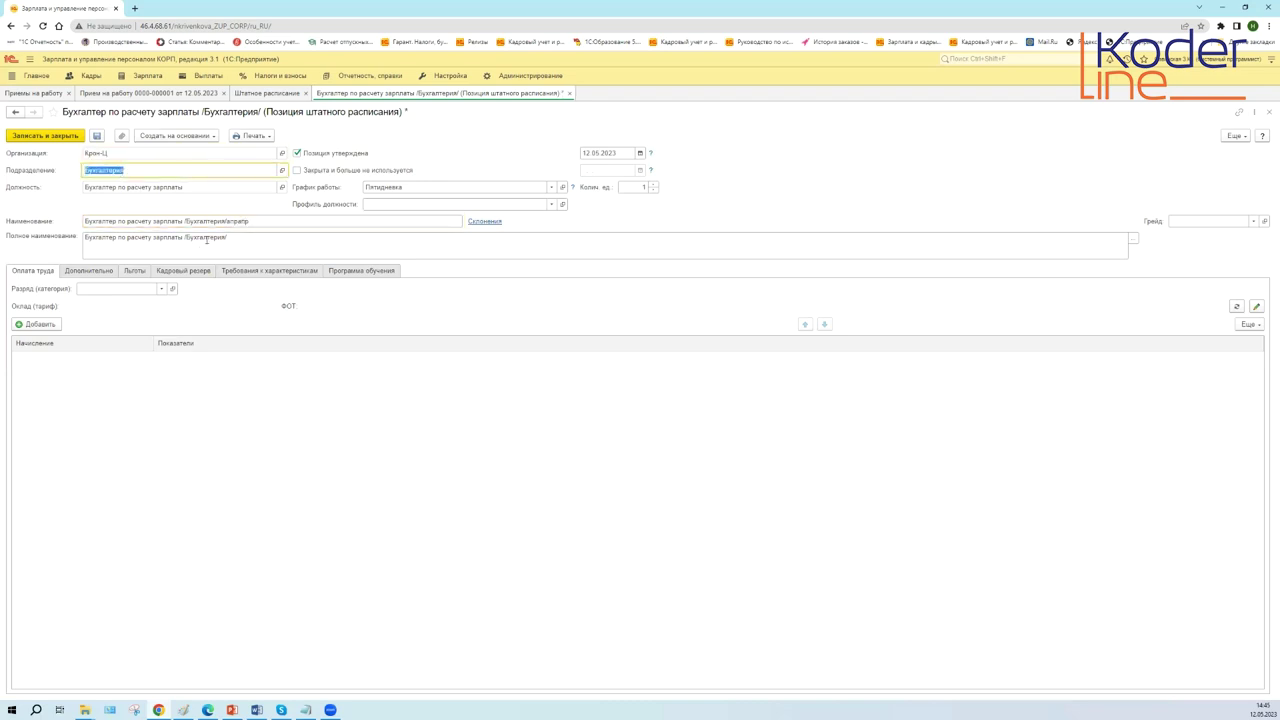
- Replace the department part of the entry's name so that it reads «Бухгалтер по расчету зарплаты /Сектор»
{"action": "left_click", "coordinate": [205, 222]}
{"action": "left_click", "coordinate": [190, 222]}
{"action": "left_click_drag", "start_coordinate": [187, 221], "coordinate": [279, 221]}
{"action": "type", "text": "Спектор"}
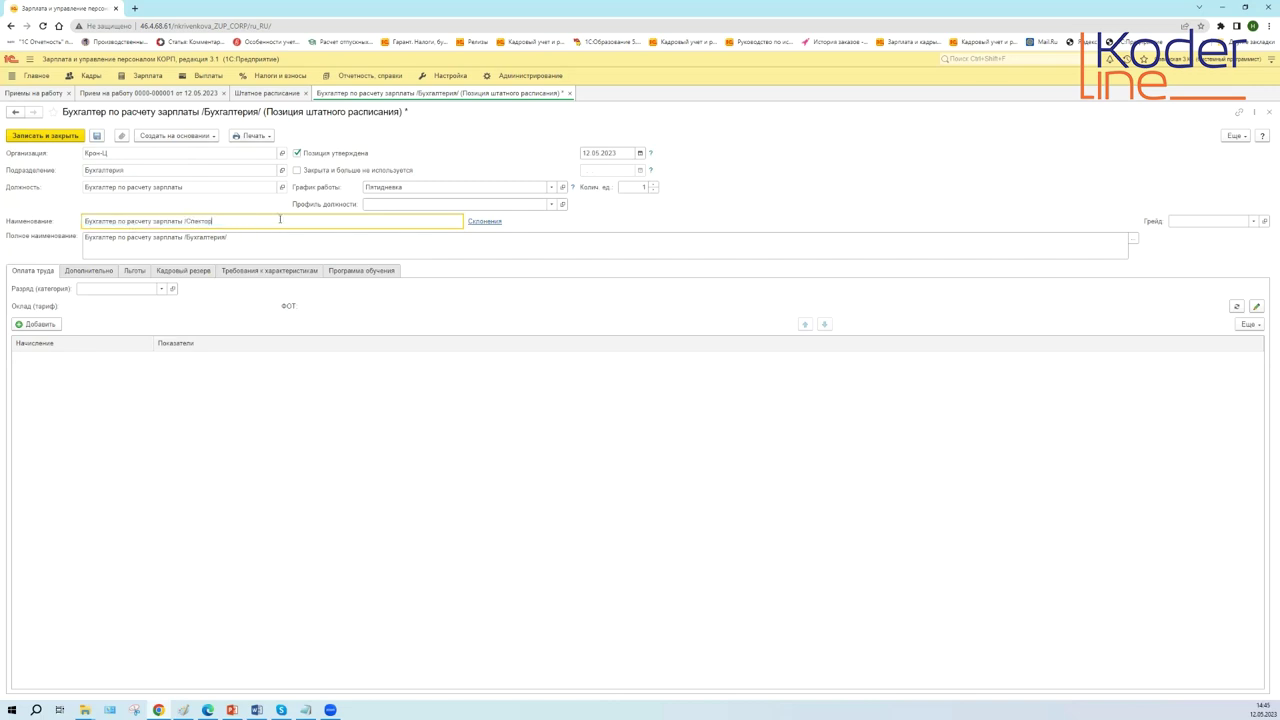
{"action": "key", "text": "BackSpace"}
{"action": "key", "text": "BackSpace"}
{"action": "key", "text": "BackSpace"}
{"action": "key", "text": "BackSpace"}
{"action": "key", "text": "BackSpace"}
{"action": "type", "text": "ектор"}
- Compare the entry's department field with its edited name, and save the entry
{"action": "double_click", "coordinate": [98, 168]}
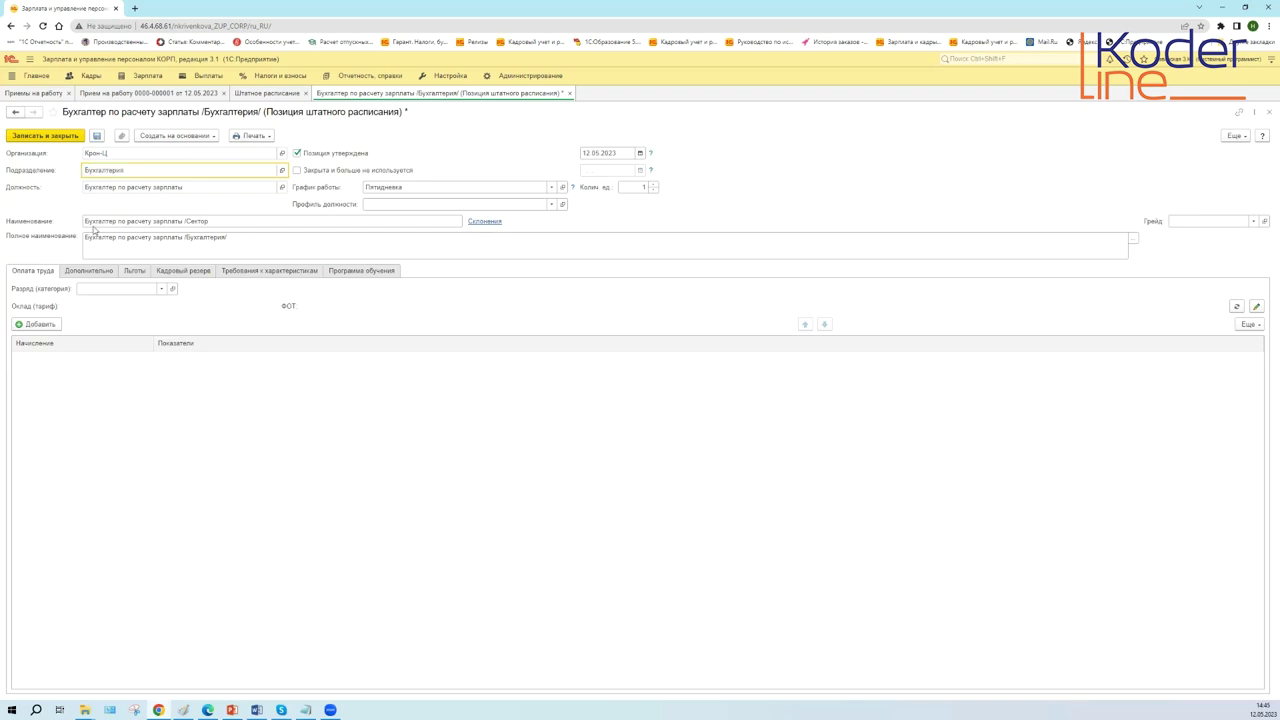
{"action": "left_click", "coordinate": [96, 224]}
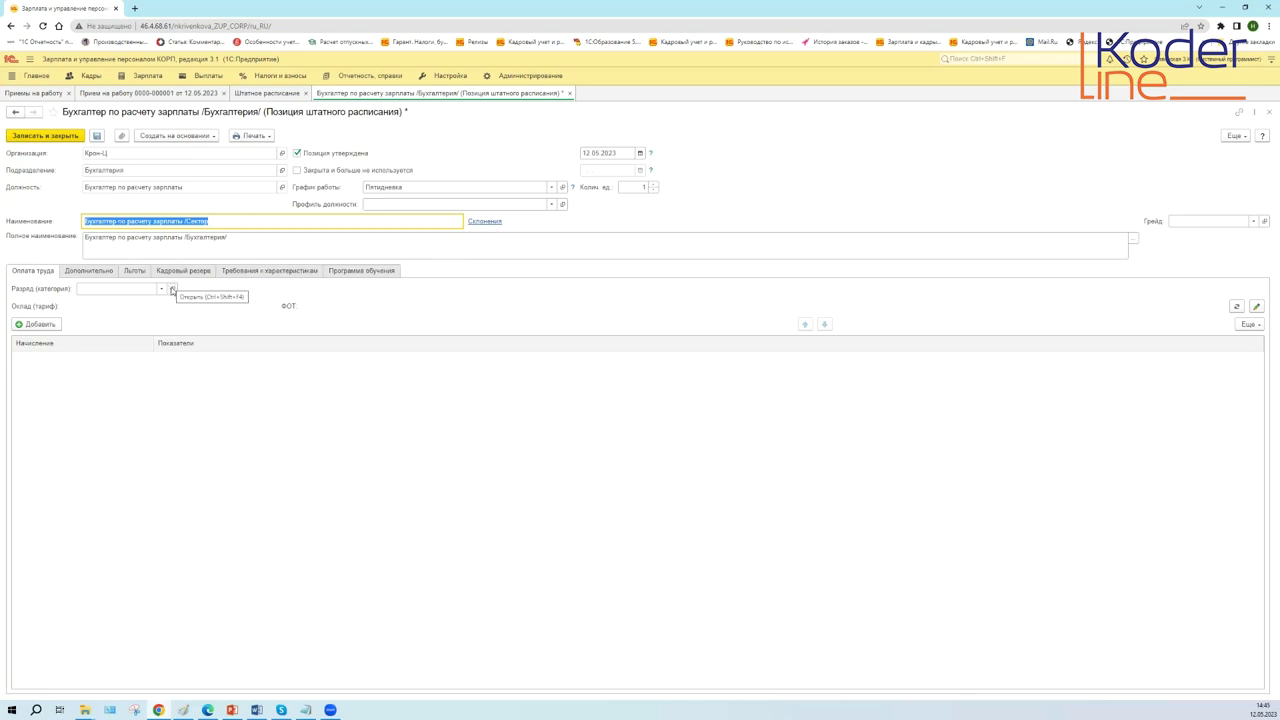
{"action": "double_click", "coordinate": [132, 171]}
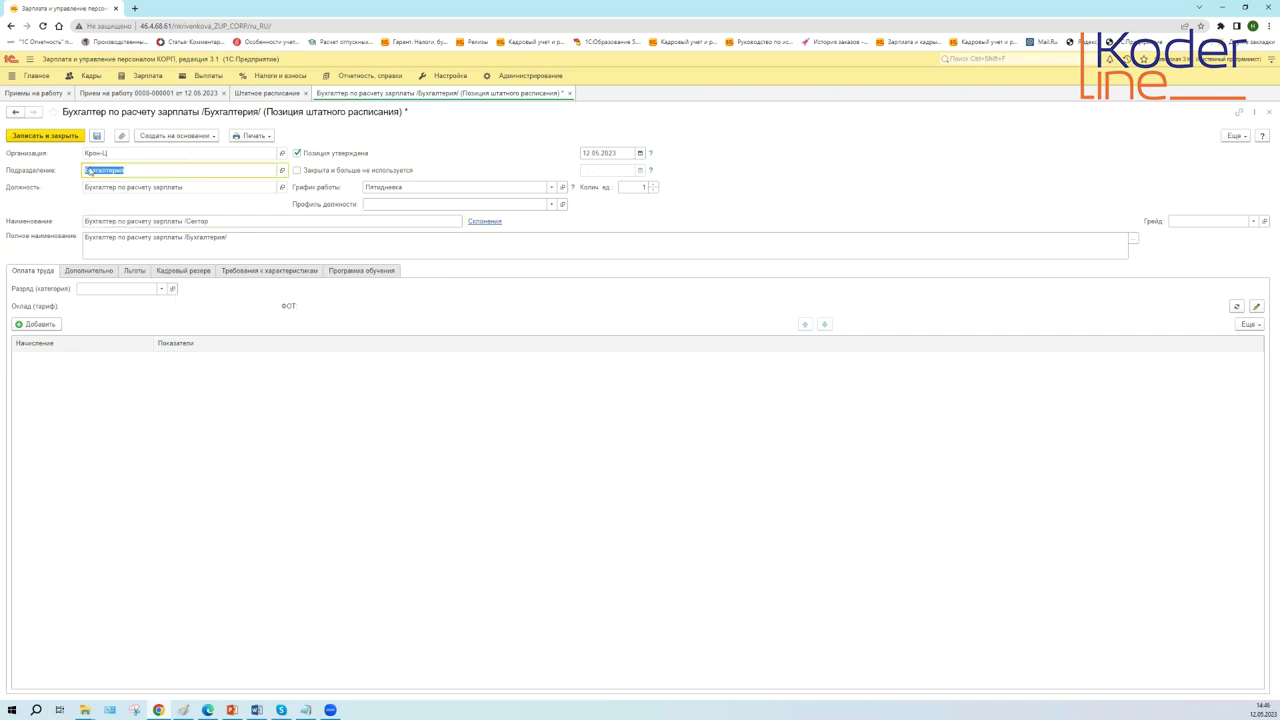
{"action": "left_click", "coordinate": [199, 233]}
{"action": "triple_click", "coordinate": [199, 225]}
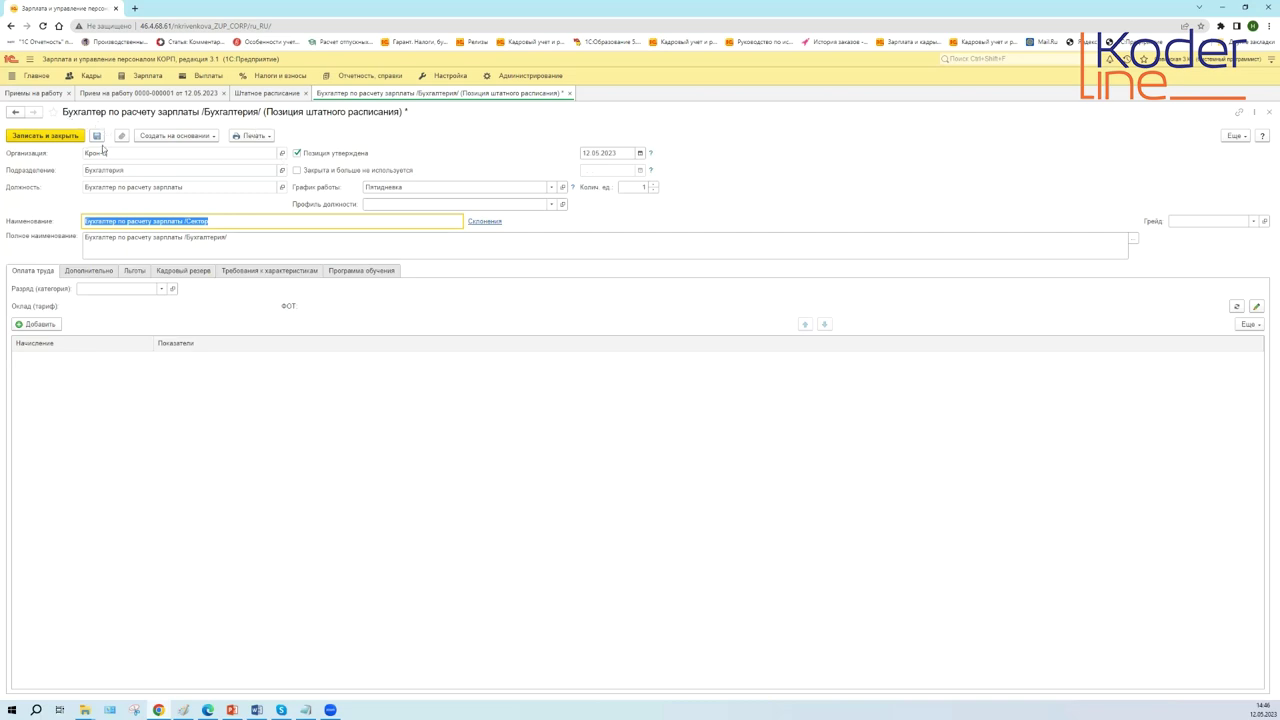
{"action": "left_click", "coordinate": [97, 136]}
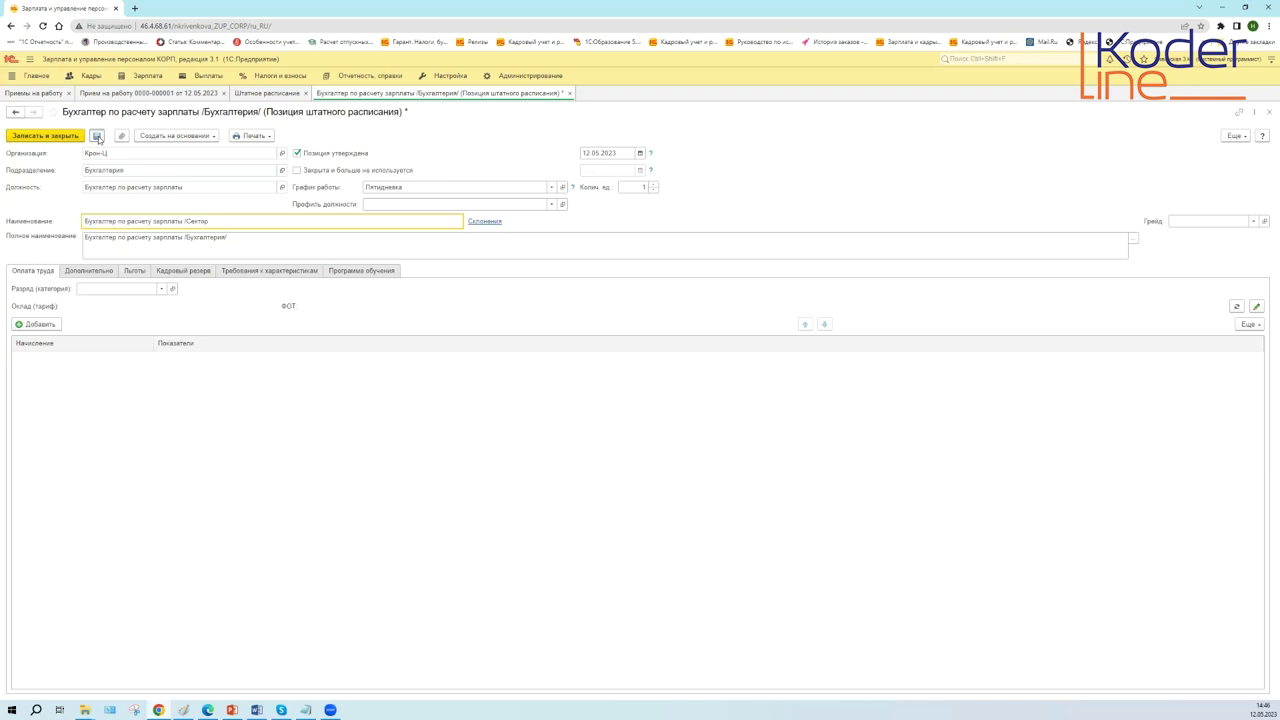
- Examine the commands available for «Бухгалтер по расчету зарплаты /Сектор» in its form and in the staffing schedule list, and return to the entry
{"action": "left_click", "coordinate": [1232, 136]}
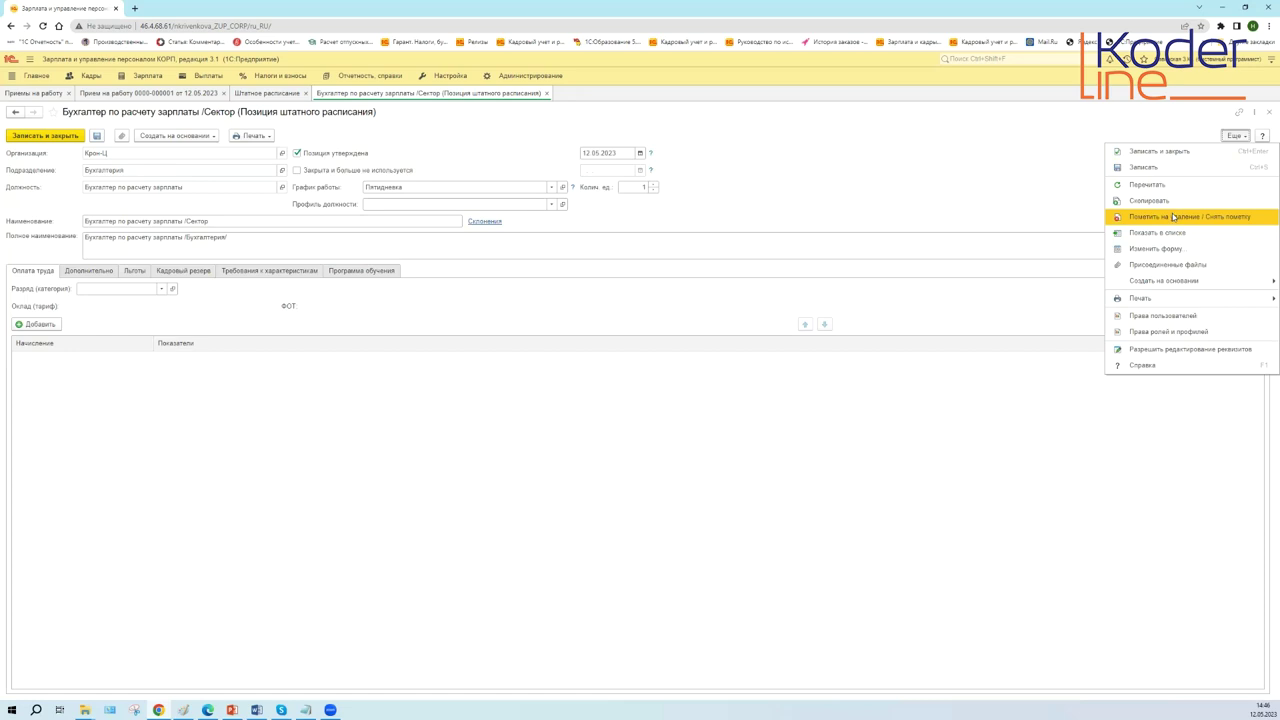
{"action": "left_click", "coordinate": [245, 93]}
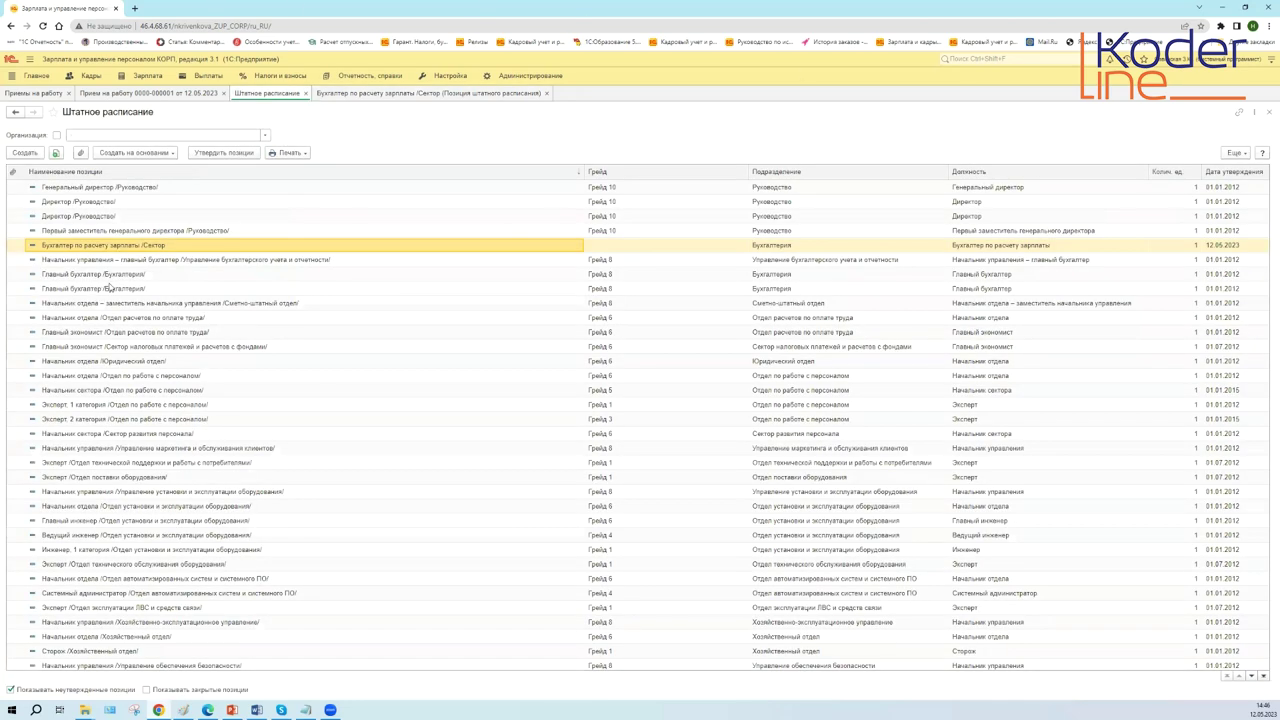
{"action": "right_click", "coordinate": [98, 248]}
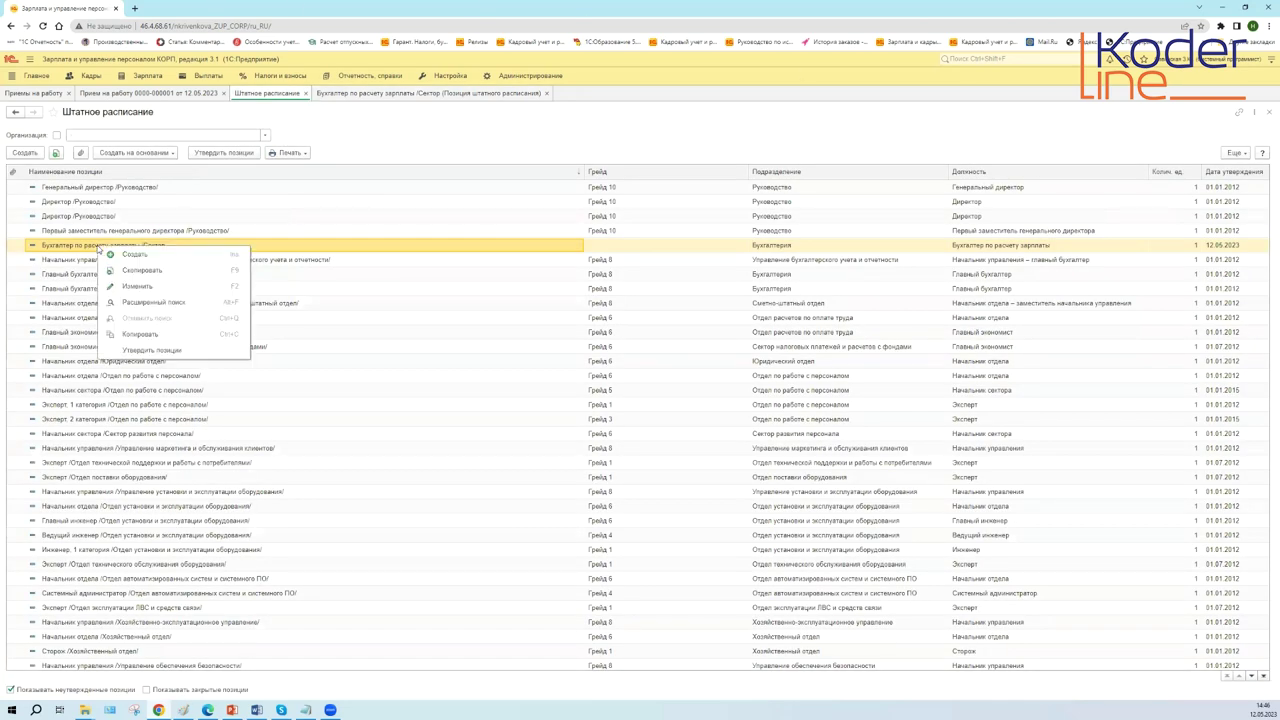
{"action": "left_click", "coordinate": [78, 248]}
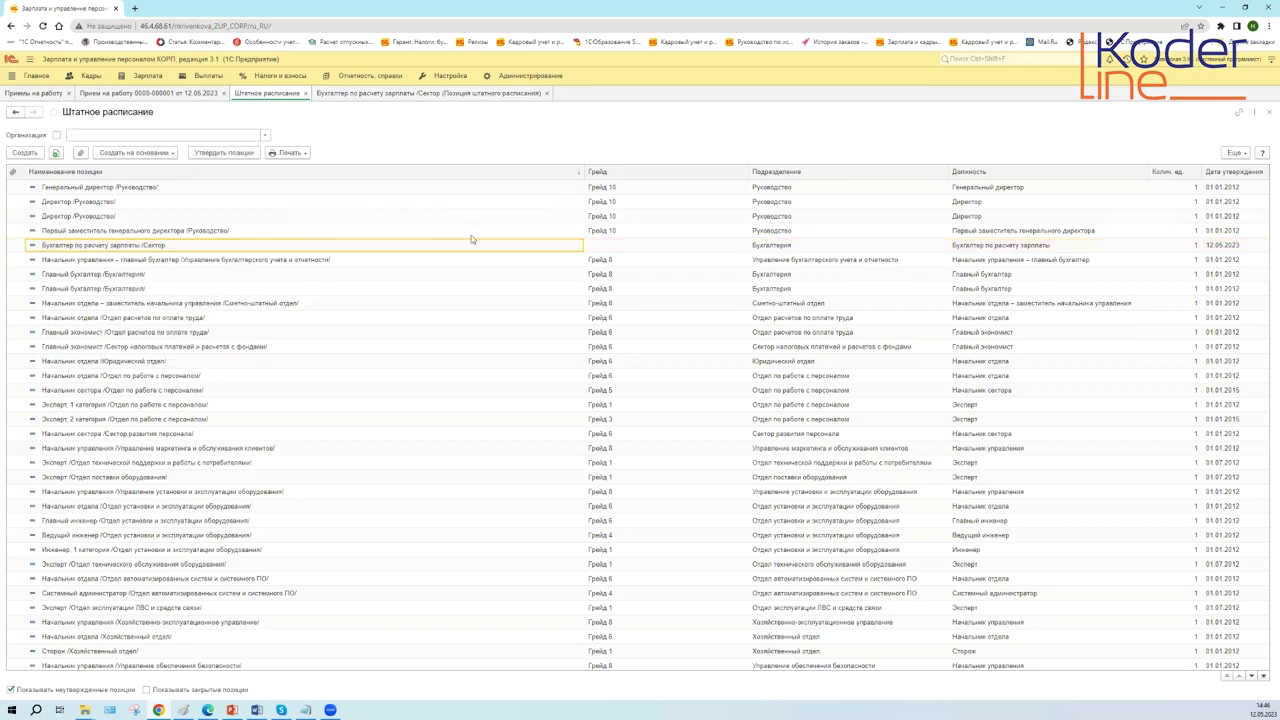
{"action": "left_click", "coordinate": [114, 260]}
{"action": "left_click", "coordinate": [88, 246]}
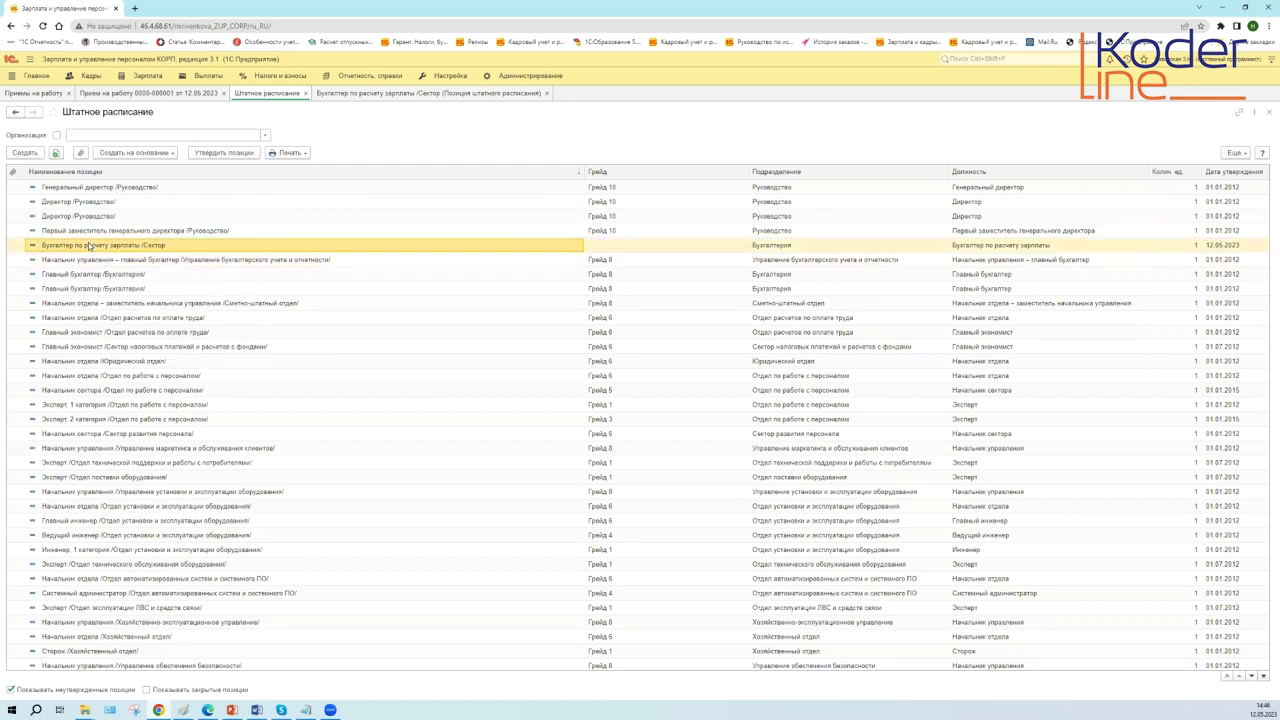
{"action": "left_click", "coordinate": [1234, 153]}
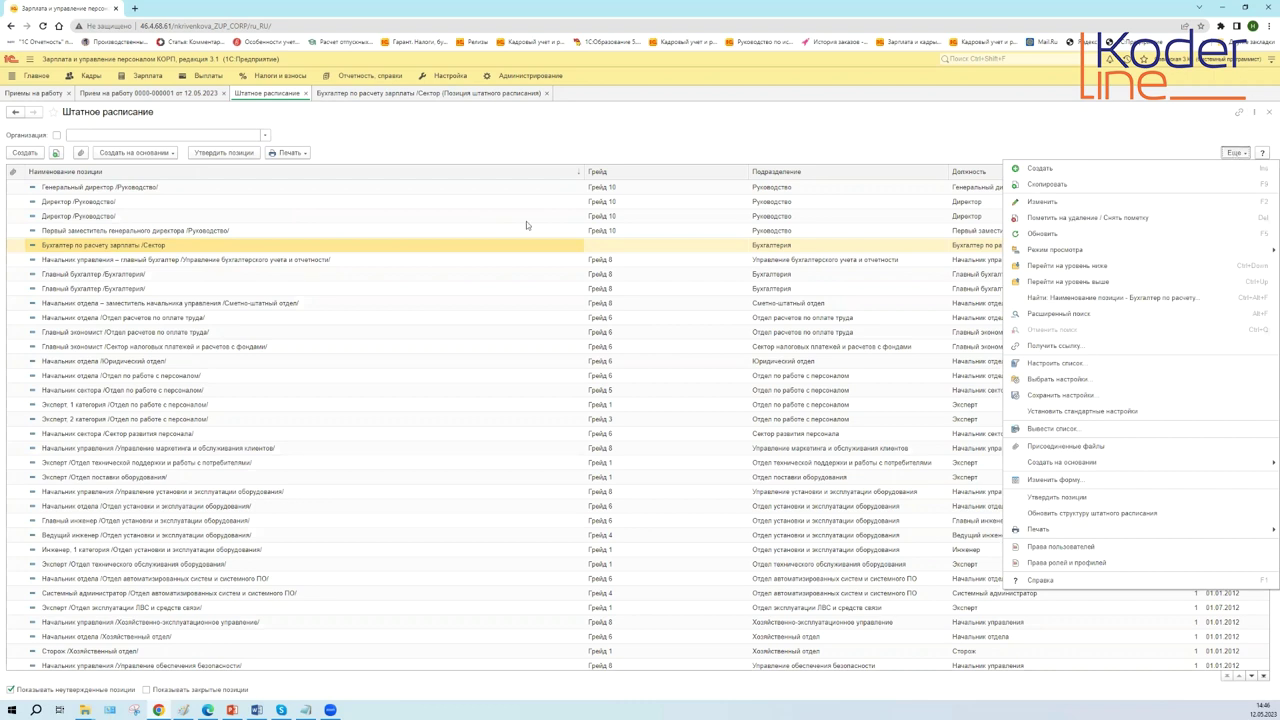
{"action": "right_click", "coordinate": [232, 249]}
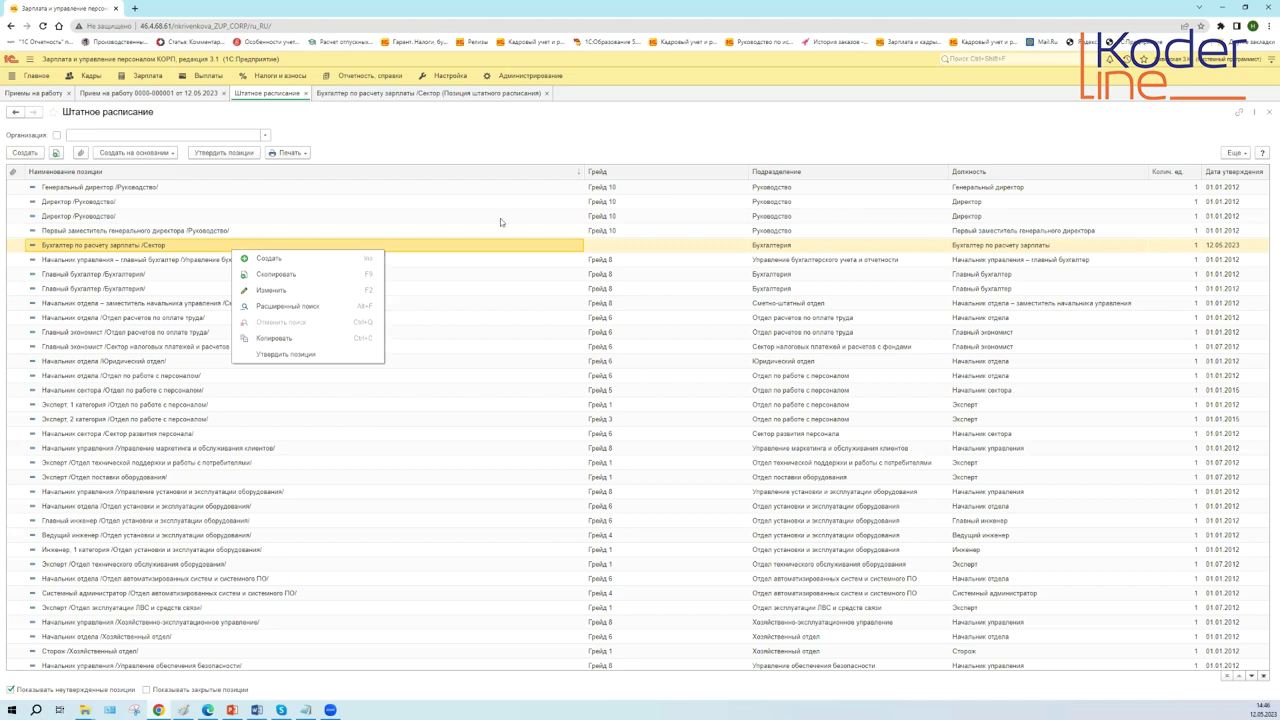
{"action": "left_click", "coordinate": [361, 94]}
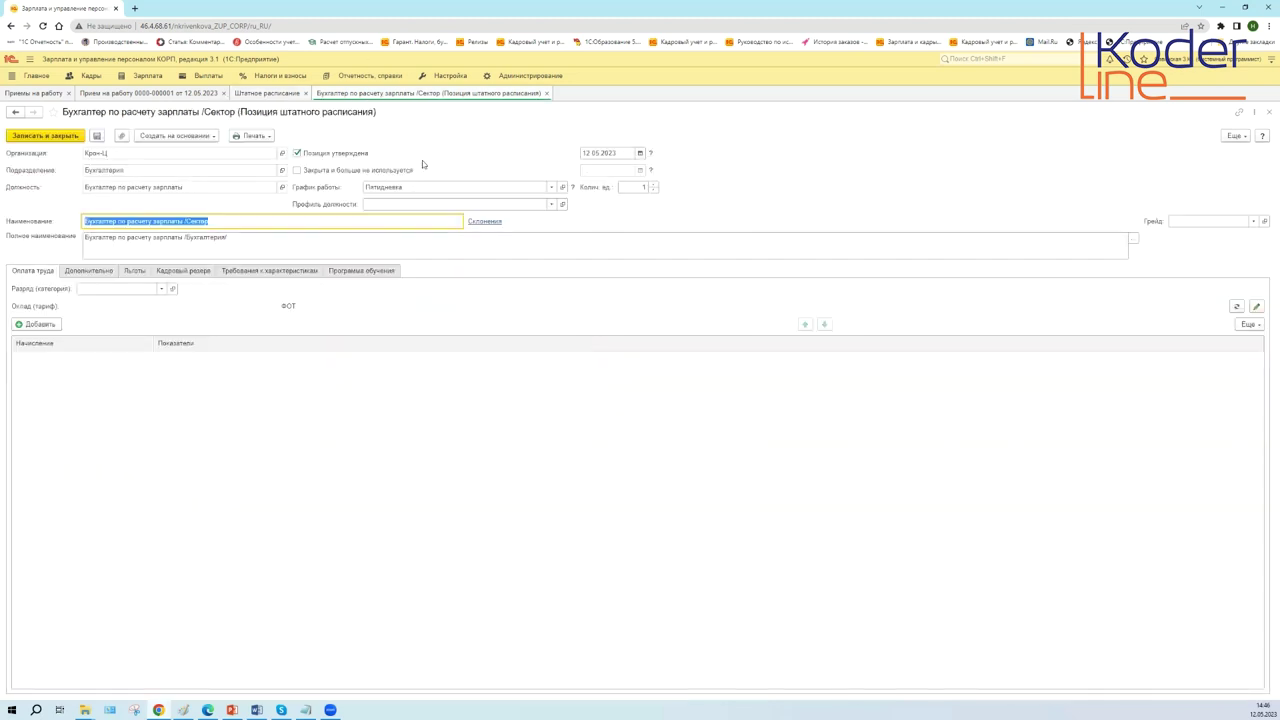
- Withdraw the approval of the staffing position «Бухгалтер по расчету зарплаты /Сектор», save the entry and close it
{"action": "left_click", "coordinate": [297, 154]}
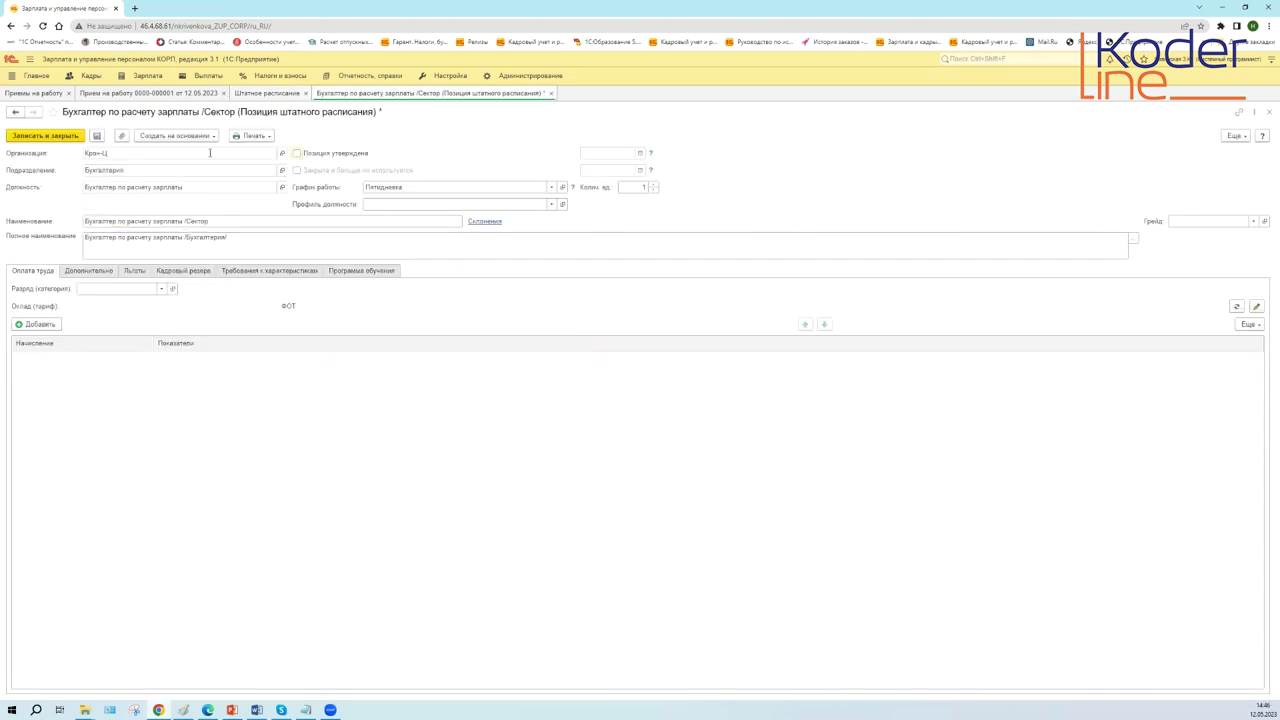
{"action": "left_click", "coordinate": [97, 135]}
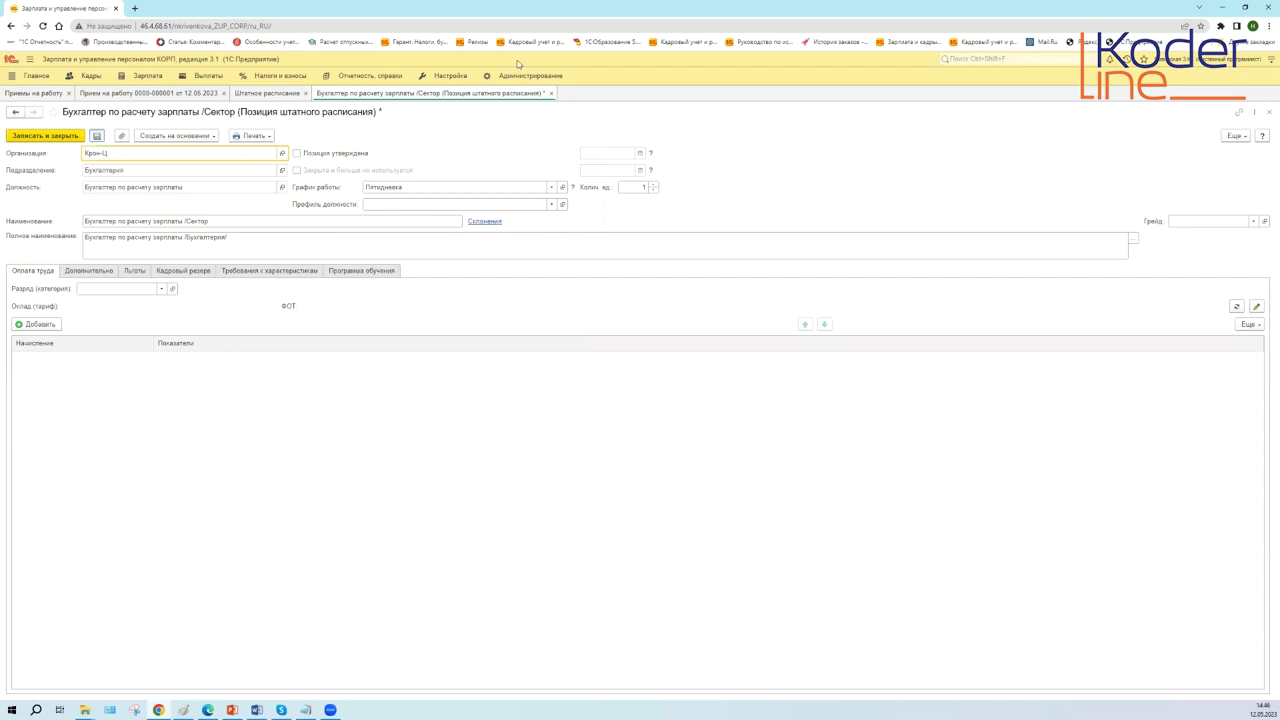
{"action": "left_click", "coordinate": [547, 93]}
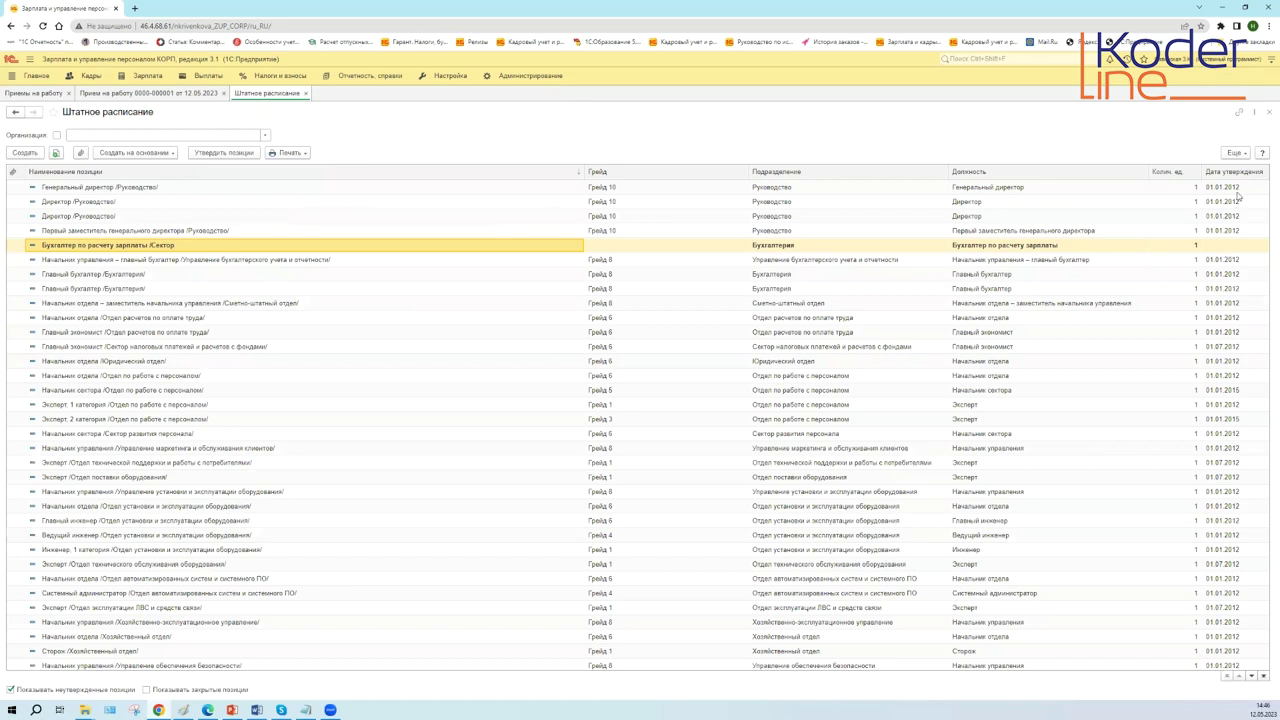
- Examine the commands offered for the unapproved «Бухгалтер по расчету зарплаты /Сектор» entry in the staffing schedule list and in its reopened form
{"action": "left_click", "coordinate": [1234, 152]}
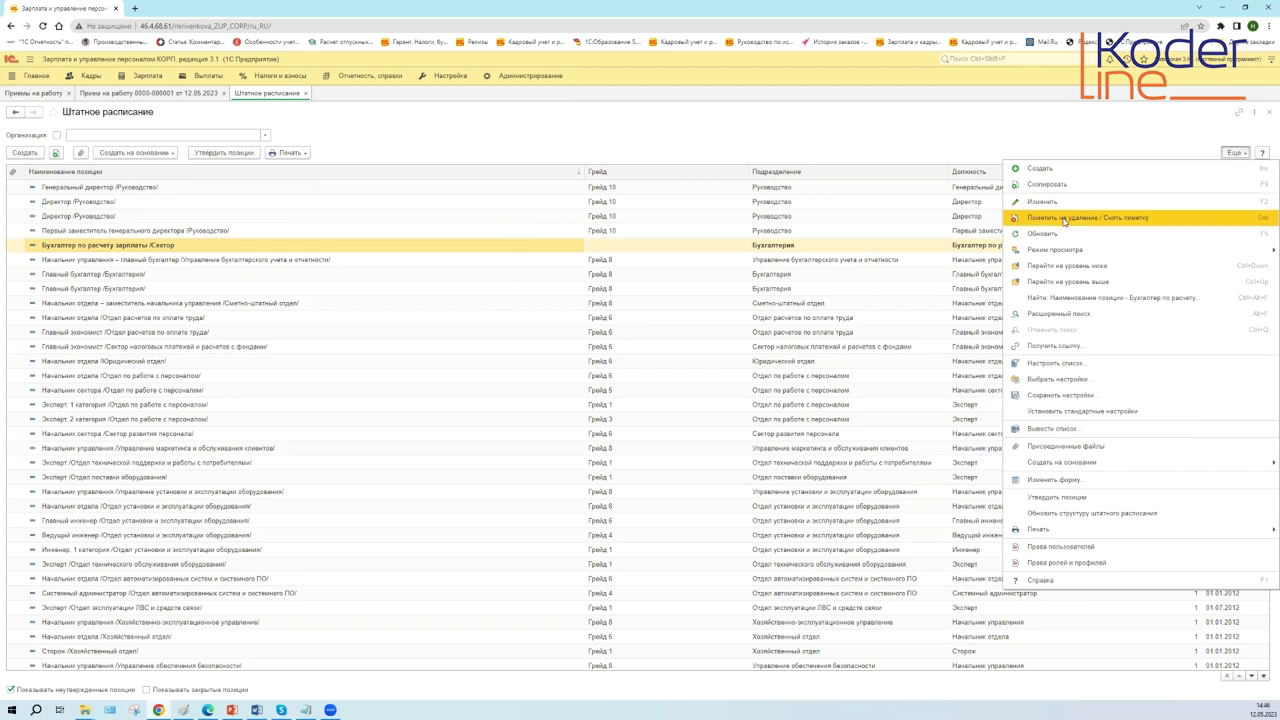
{"action": "right_click", "coordinate": [393, 247]}
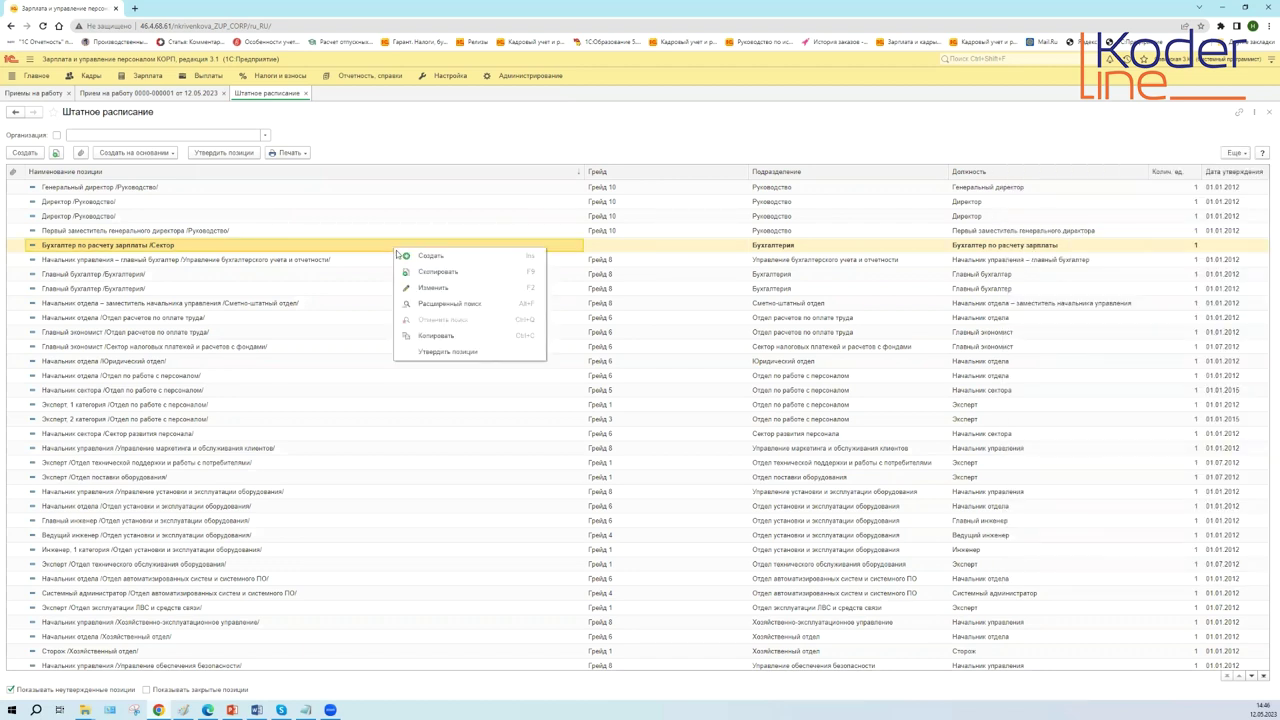
{"action": "left_click", "coordinate": [1042, 245]}
{"action": "right_click", "coordinate": [1042, 245]}
{"action": "left_click", "coordinate": [1244, 162]}
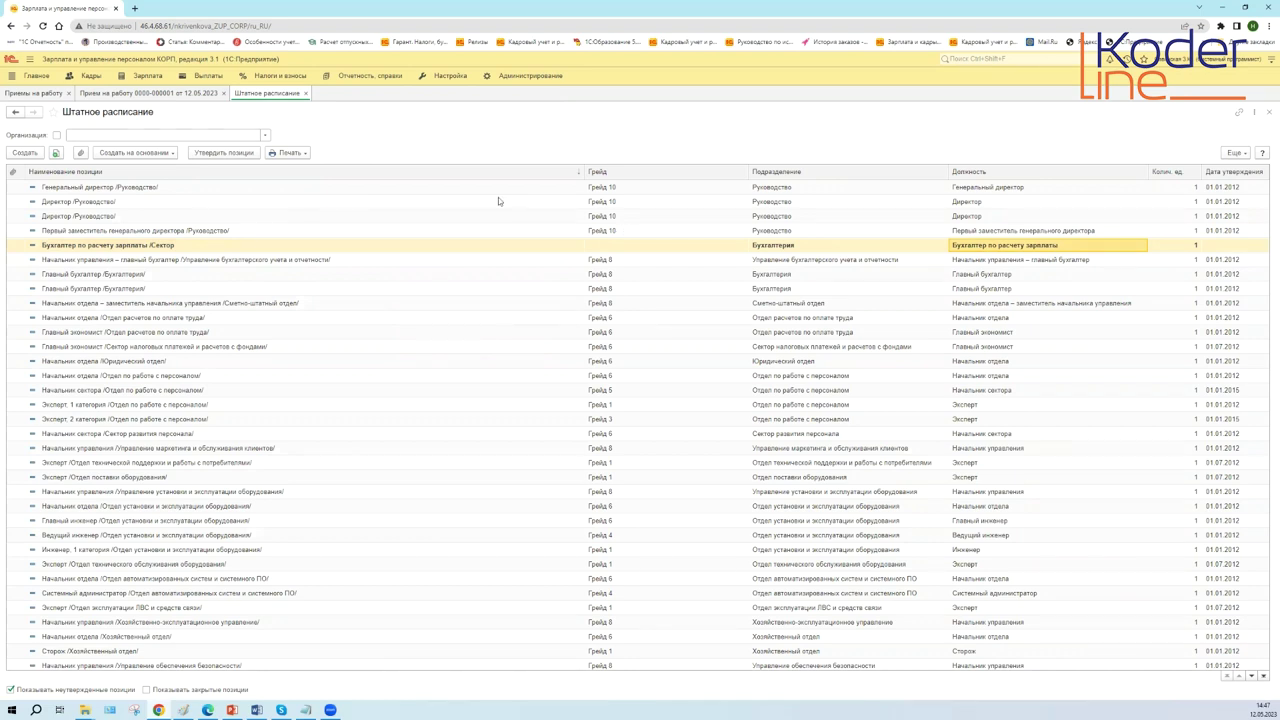
{"action": "double_click", "coordinate": [123, 246]}
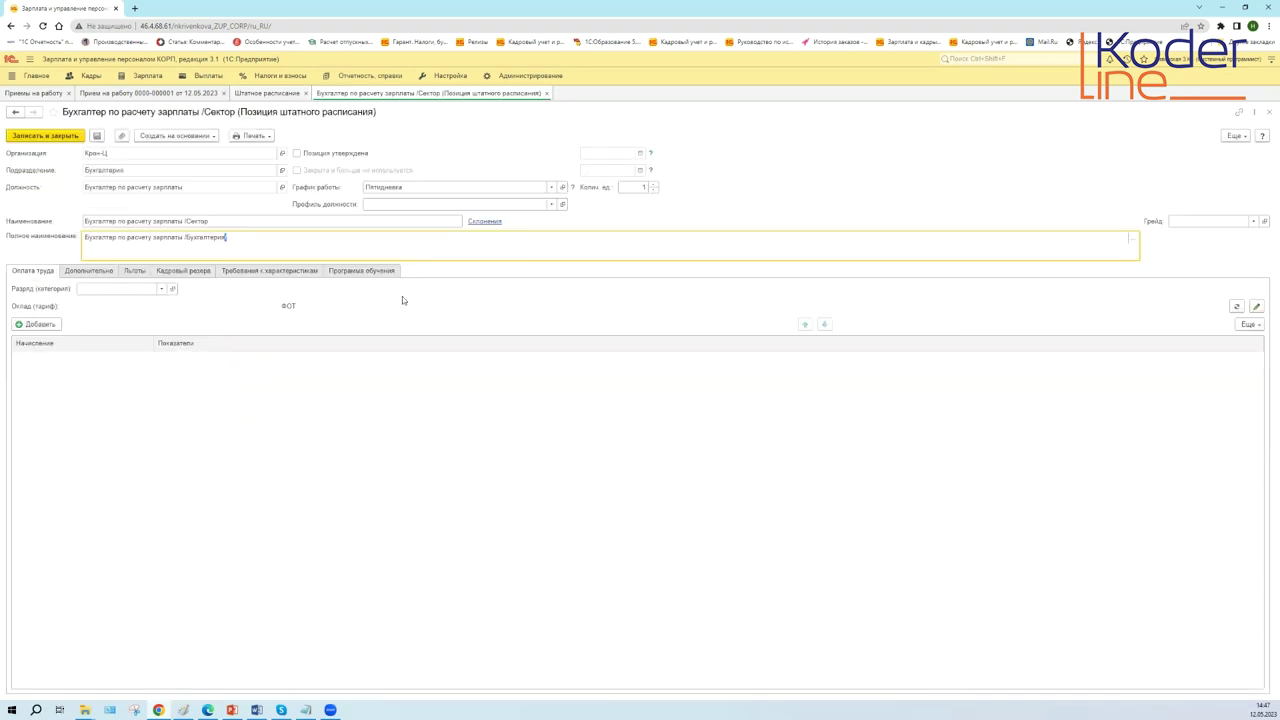
{"action": "left_click", "coordinate": [1237, 135]}
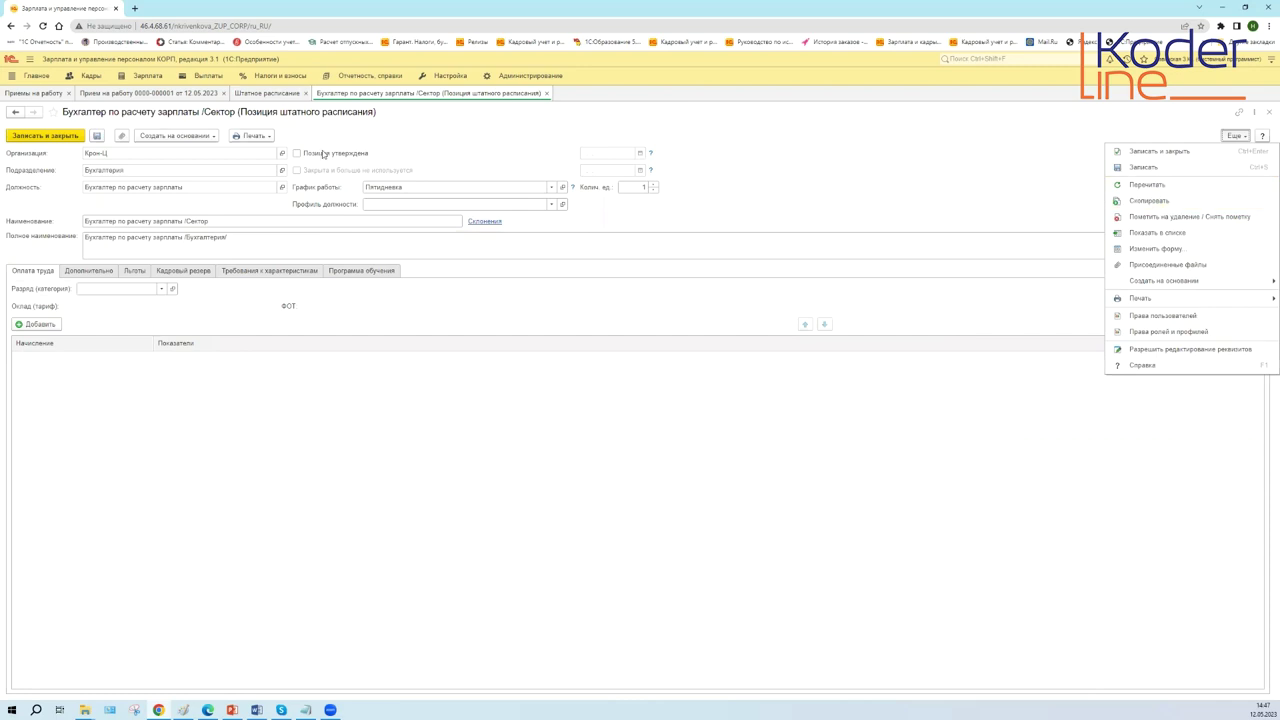
- Mark the position as approved with the approval date 12.05.2023, and save the entry
{"action": "left_click", "coordinate": [297, 154]}
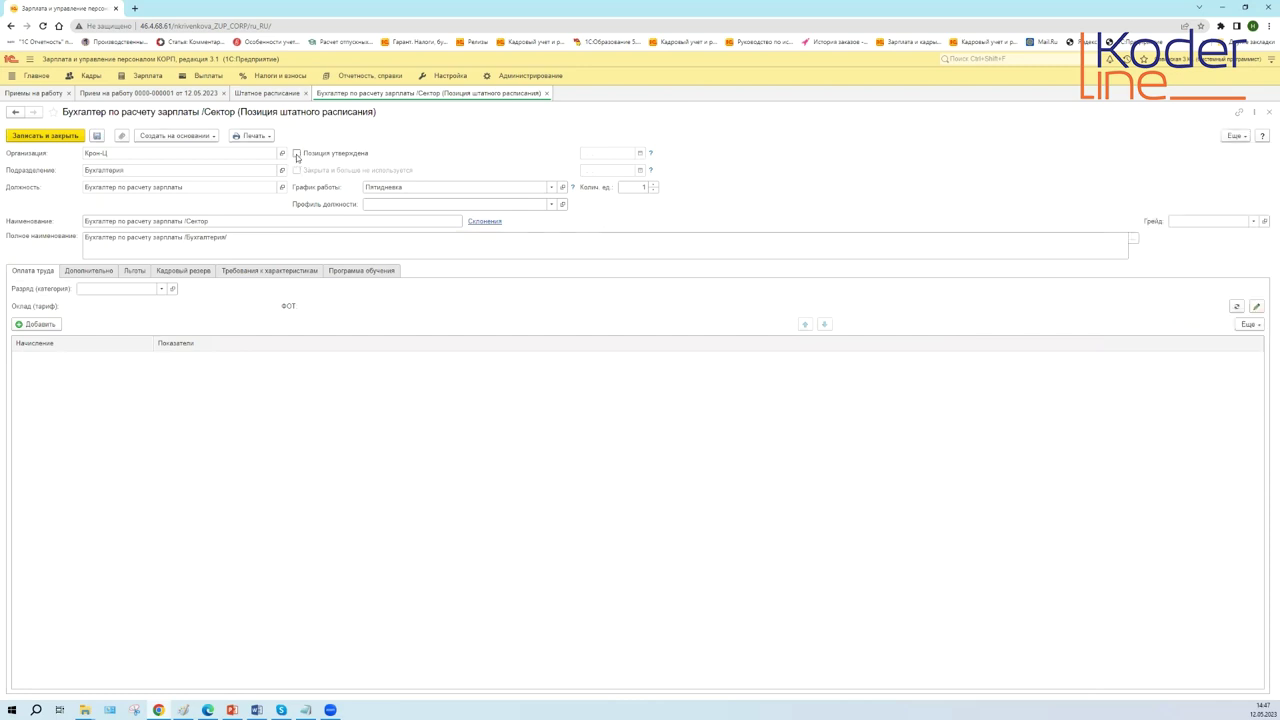
{"action": "left_click", "coordinate": [641, 153]}
{"action": "left_click", "coordinate": [600, 251]}
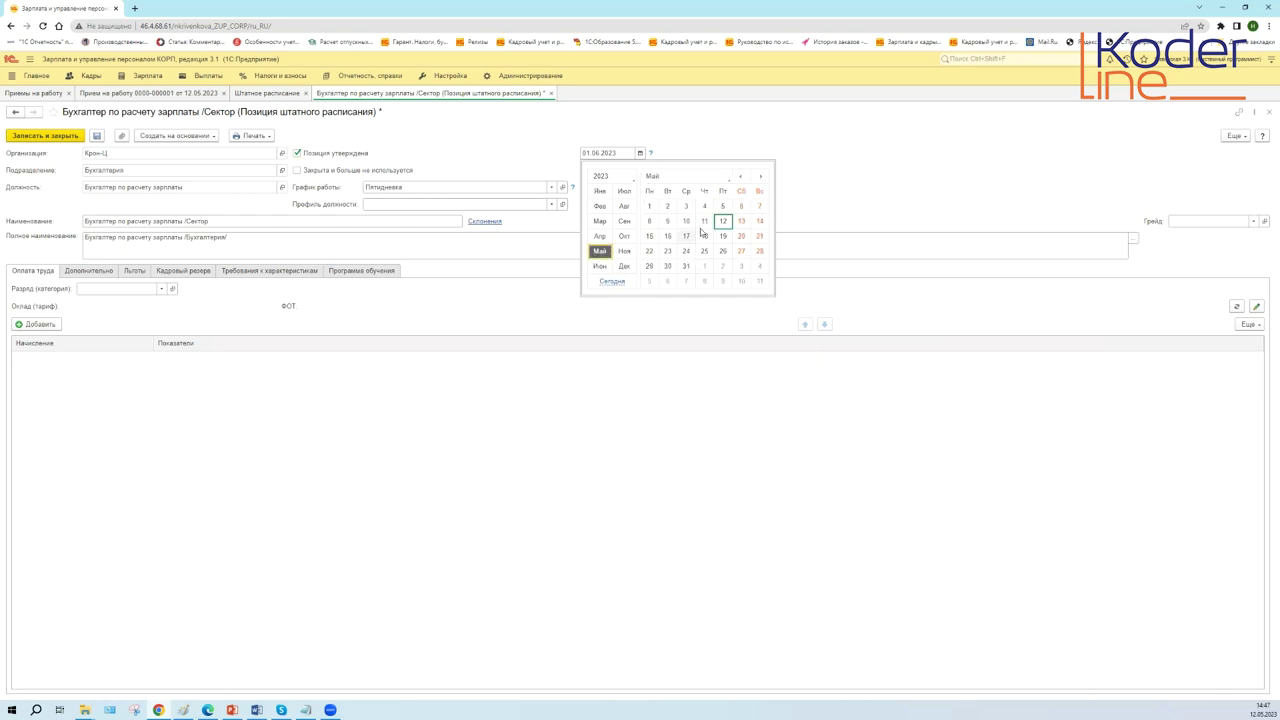
{"action": "left_click", "coordinate": [722, 221]}
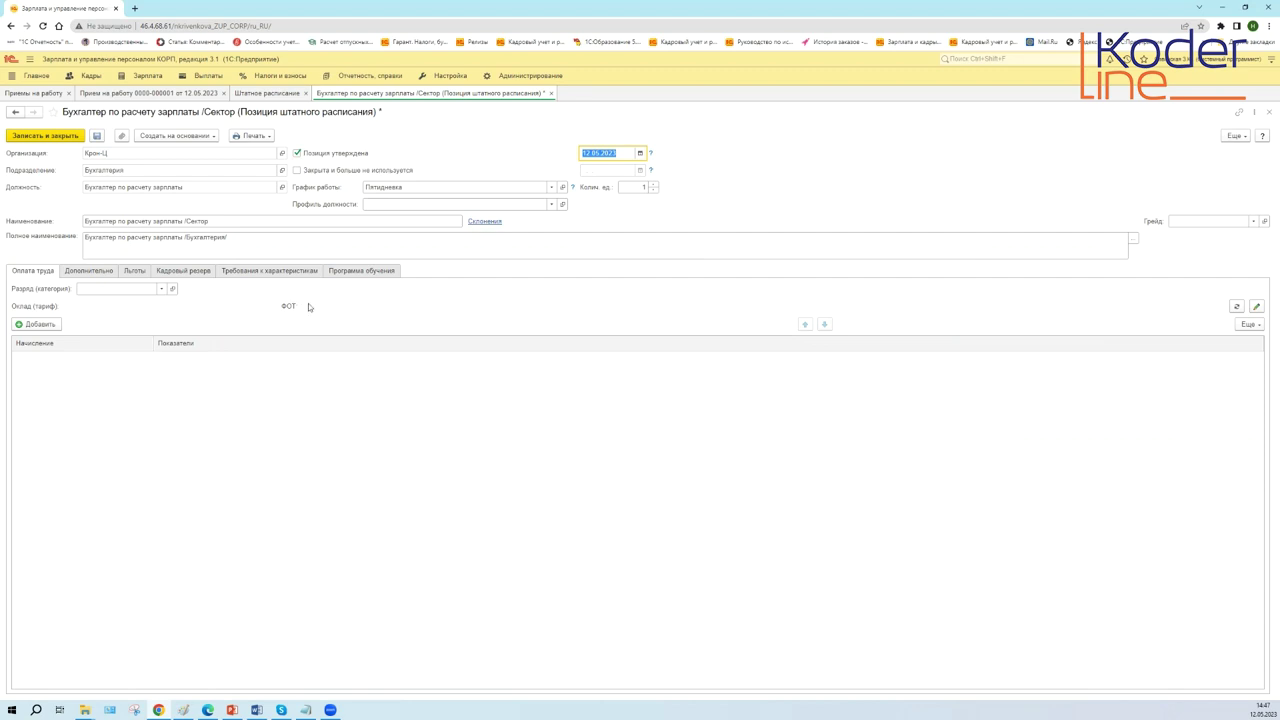
{"action": "left_click", "coordinate": [97, 136]}
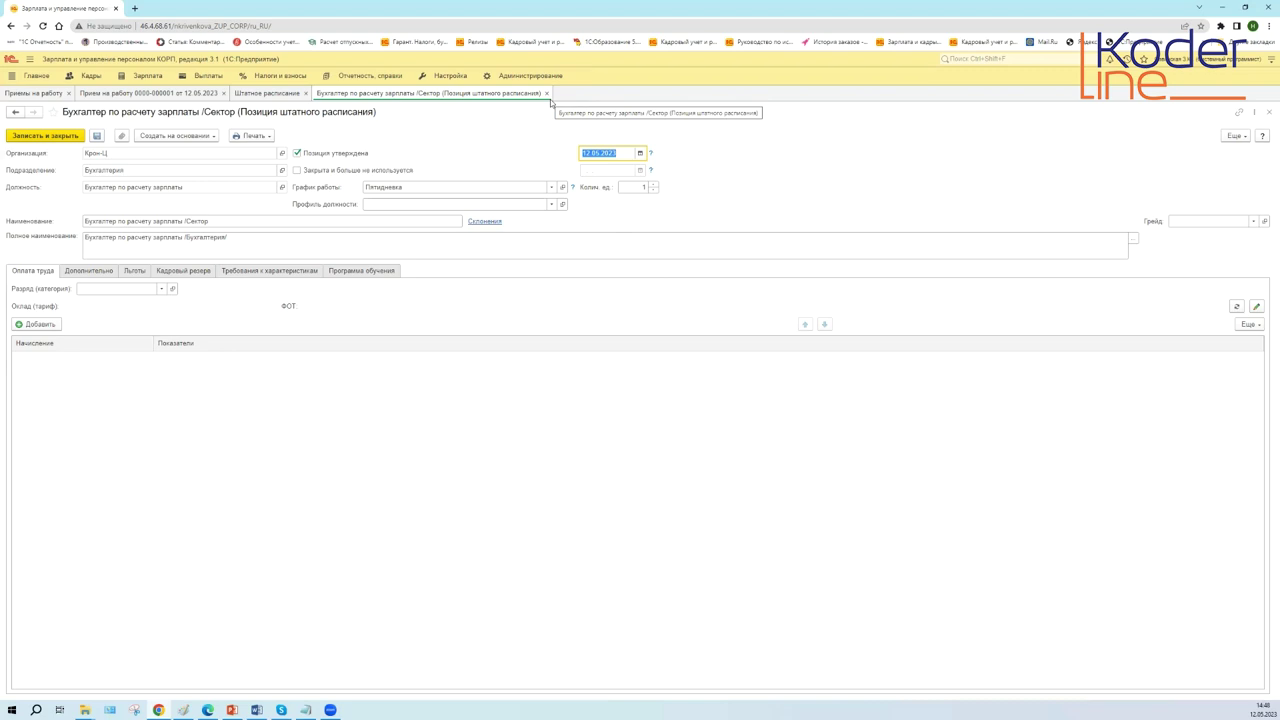
- Examine the approved entry's available commands, including the deletion mark, and check whether its position field can be edited
{"action": "left_click", "coordinate": [1234, 135]}
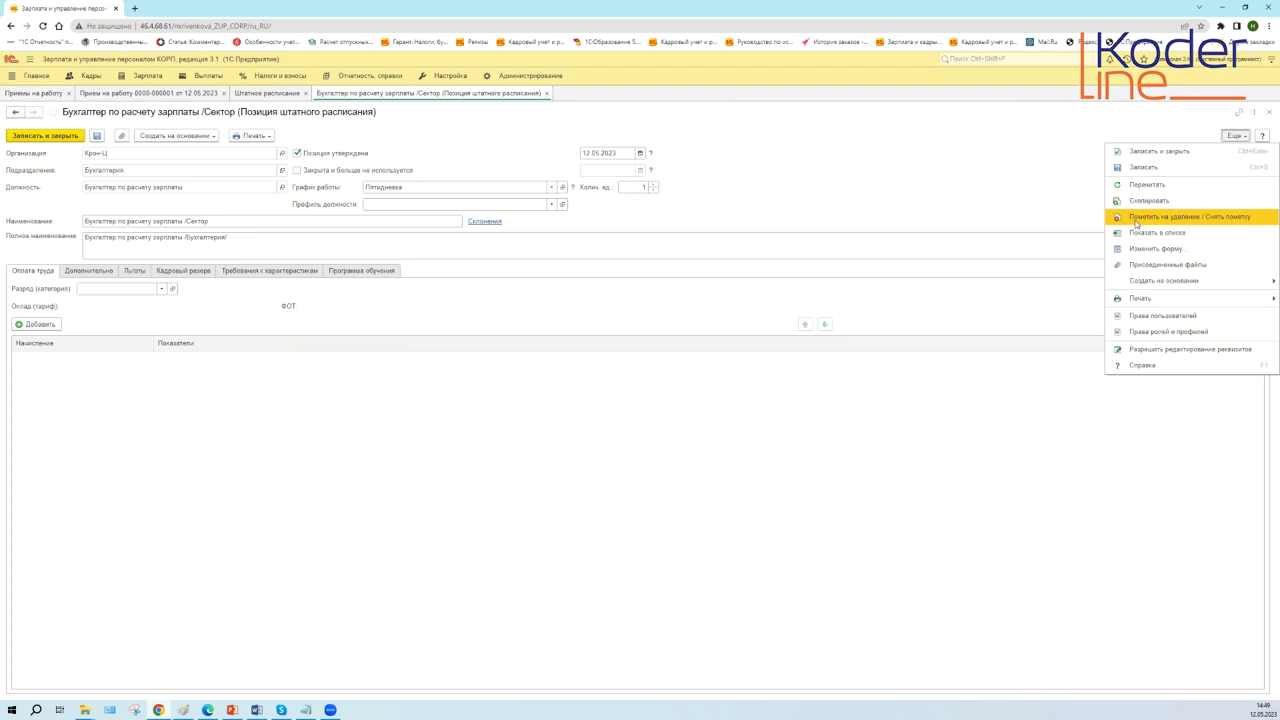
{"action": "left_click", "coordinate": [97, 136]}
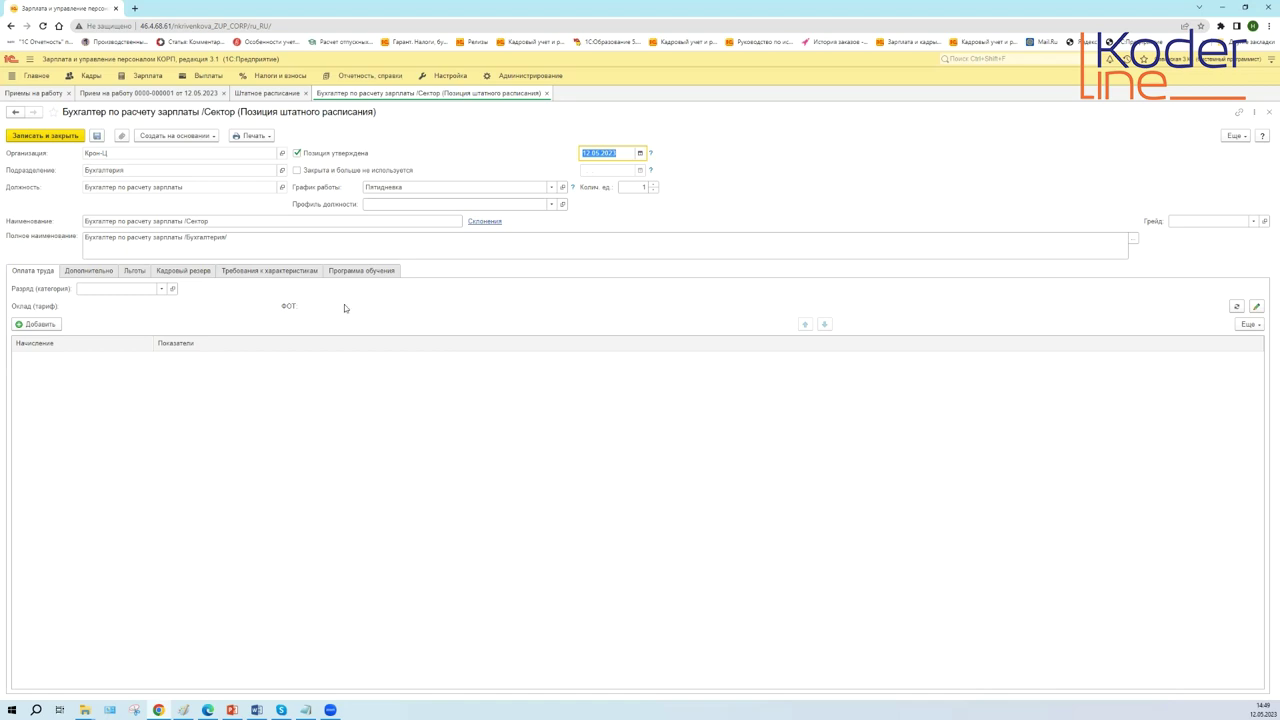
{"action": "left_click", "coordinate": [184, 216]}
{"action": "key", "text": "shift+Tab"}
{"action": "key", "text": "shift+Tab"}
{"action": "left_click", "coordinate": [183, 188]}
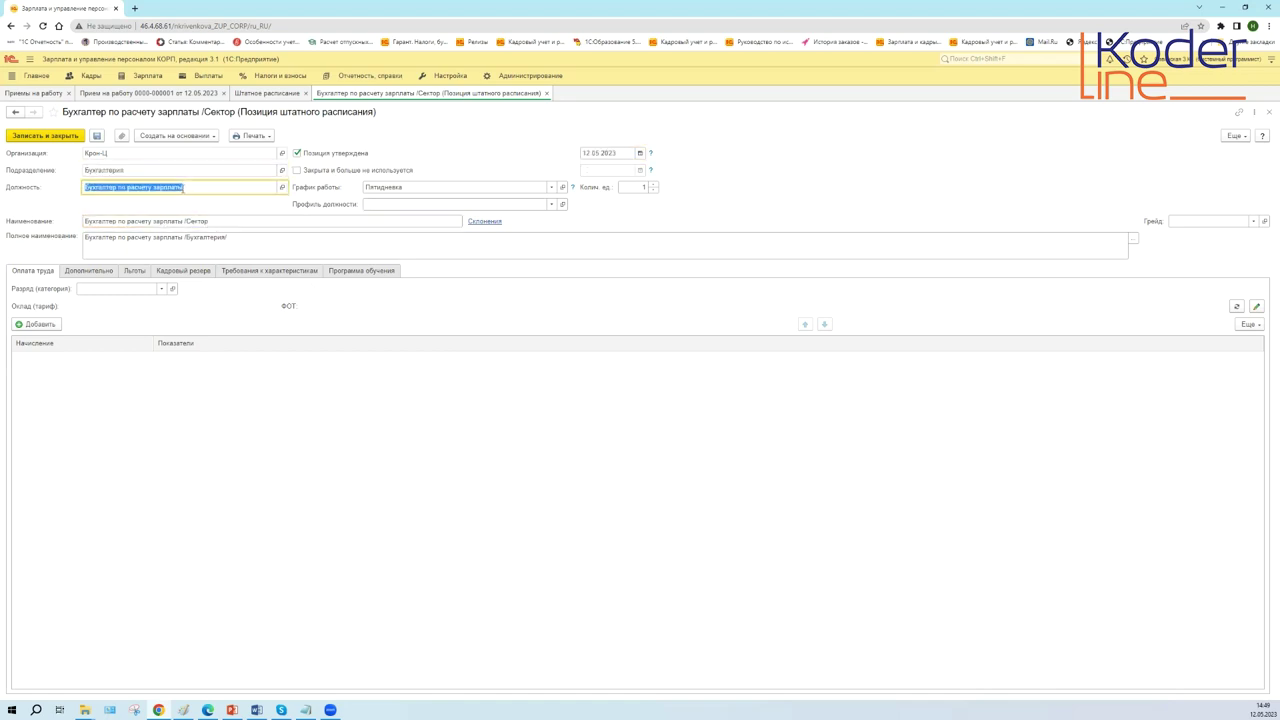
{"action": "left_click", "coordinate": [1233, 136]}
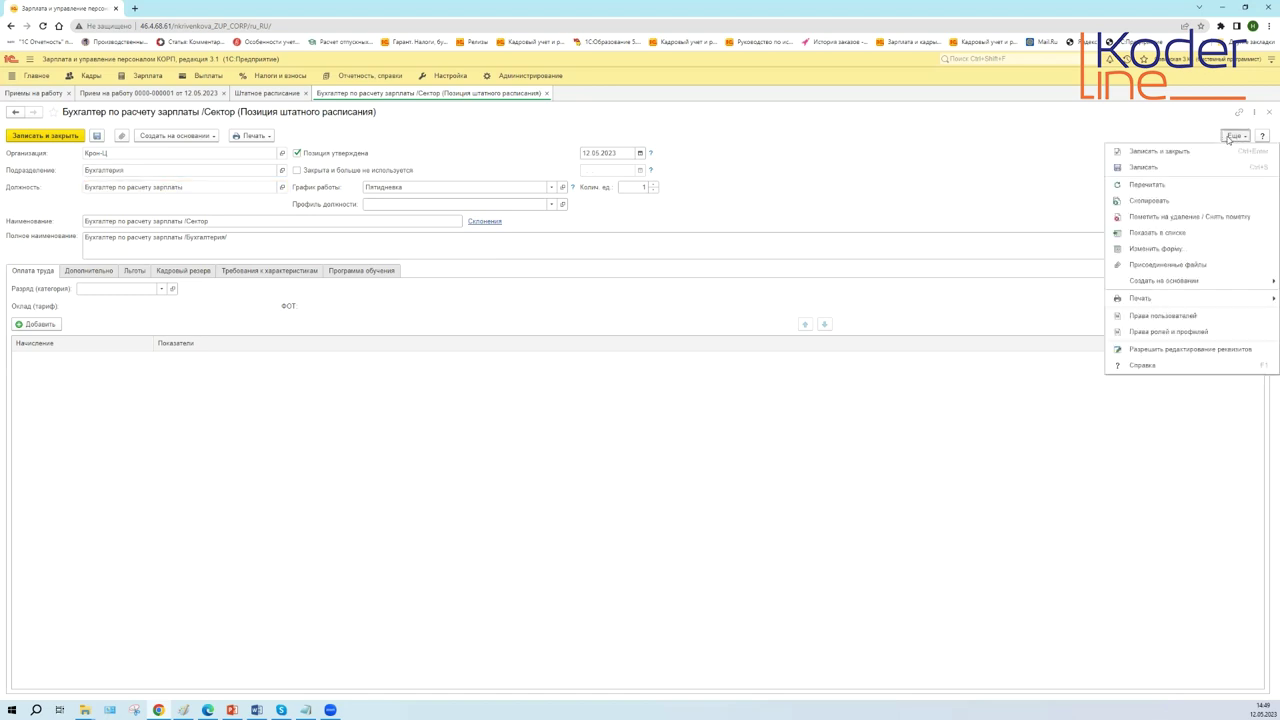
{"action": "left_click", "coordinate": [1146, 212]}
{"action": "left_click", "coordinate": [738, 402]}
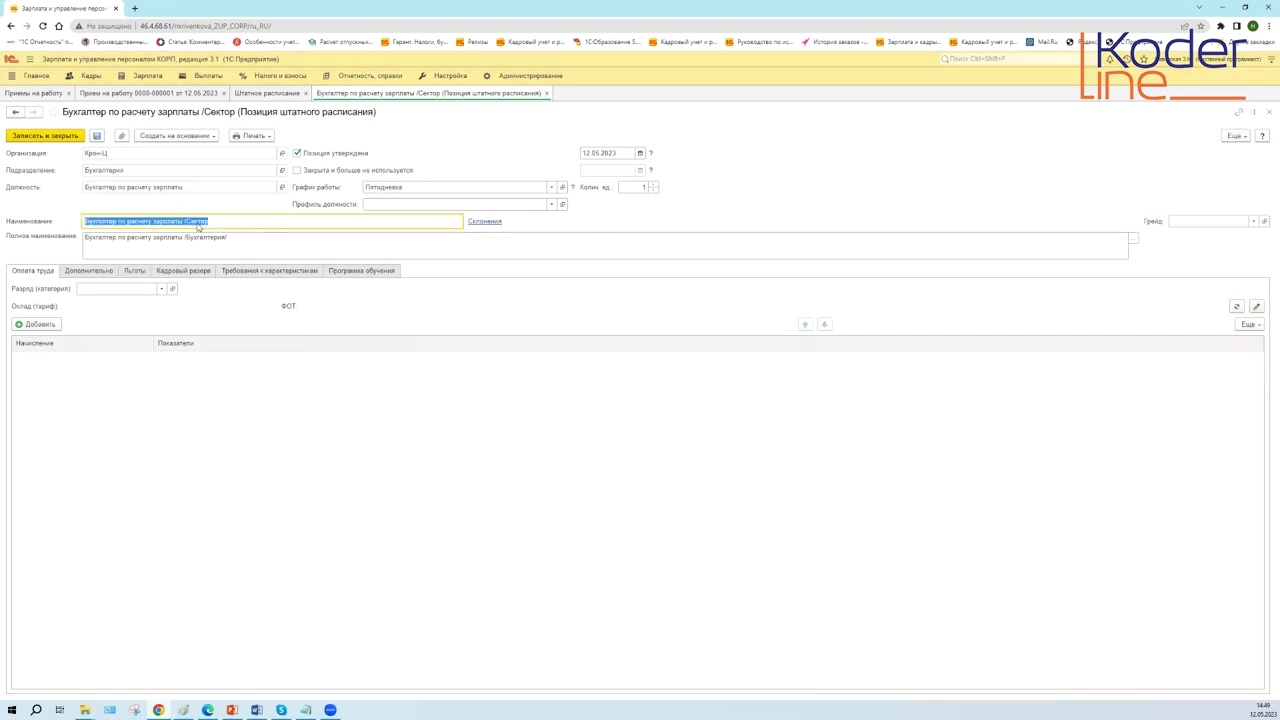
- Check the entry's position and department, and edit its name to read «Бухгалтер по расчету зарплаты /Бухгалтерия»
{"action": "left_click", "coordinate": [200, 224]}
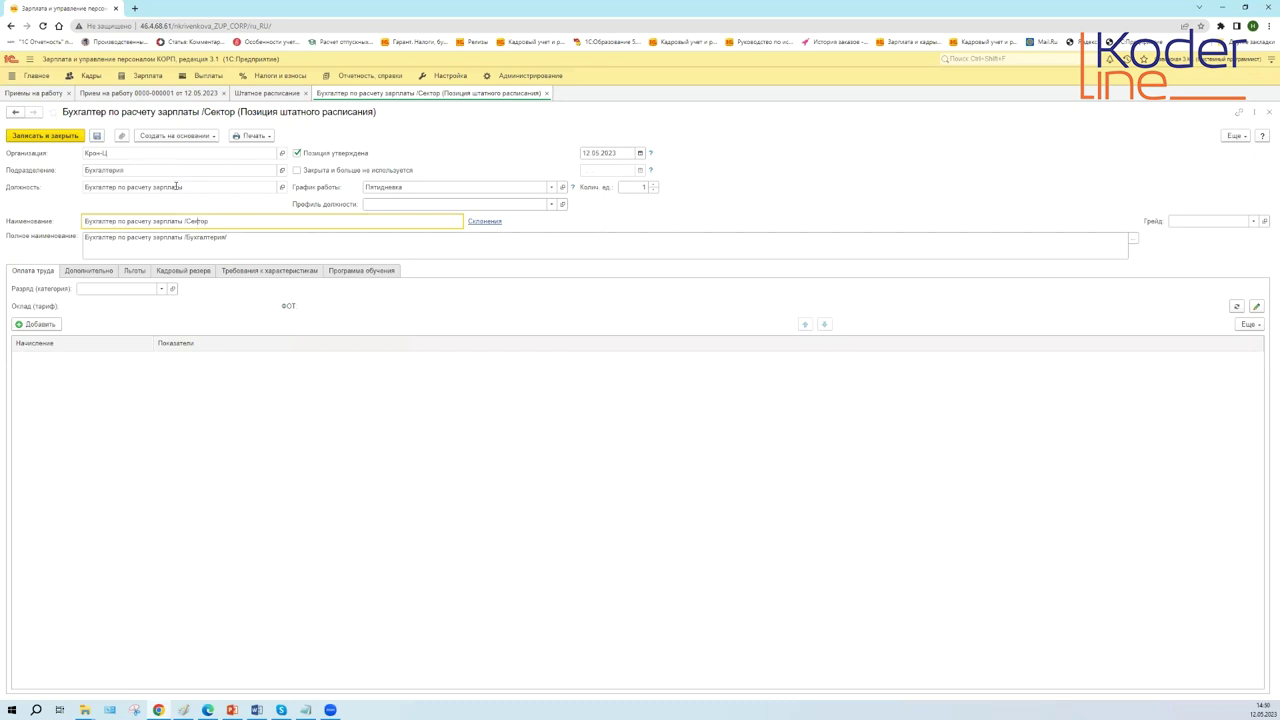
{"action": "left_click", "coordinate": [202, 191]}
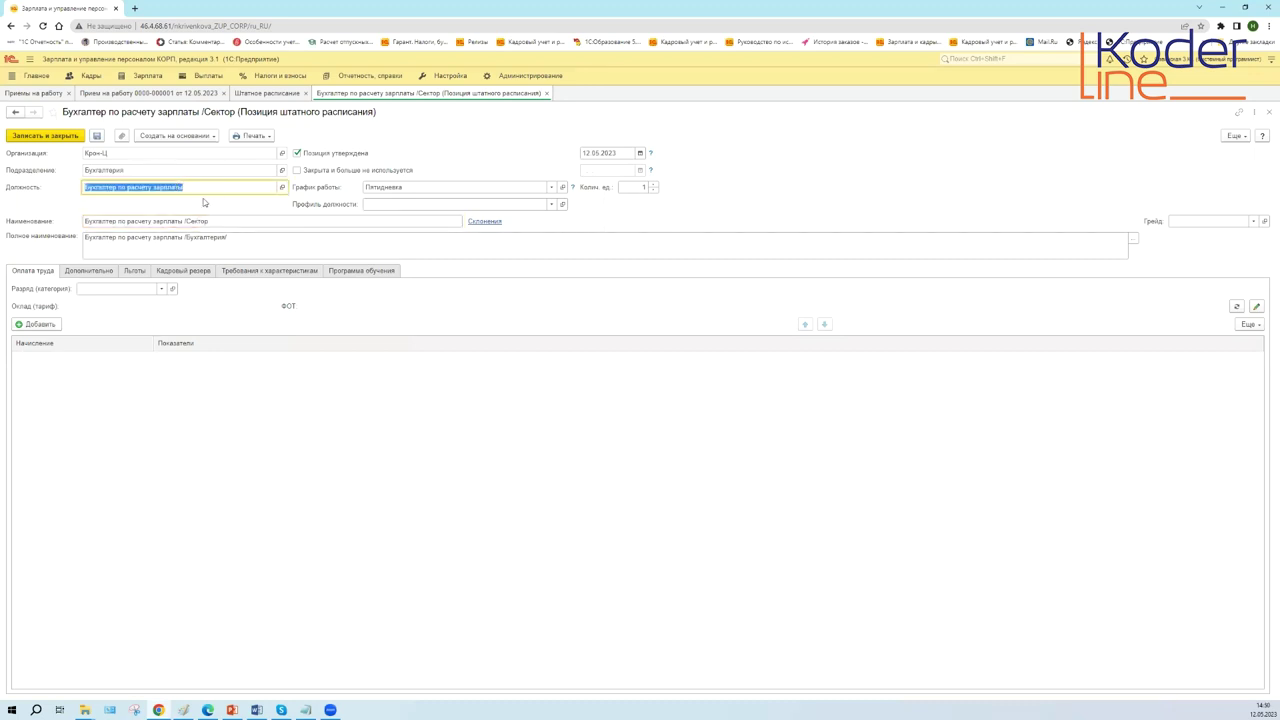
{"action": "left_click", "coordinate": [143, 169]}
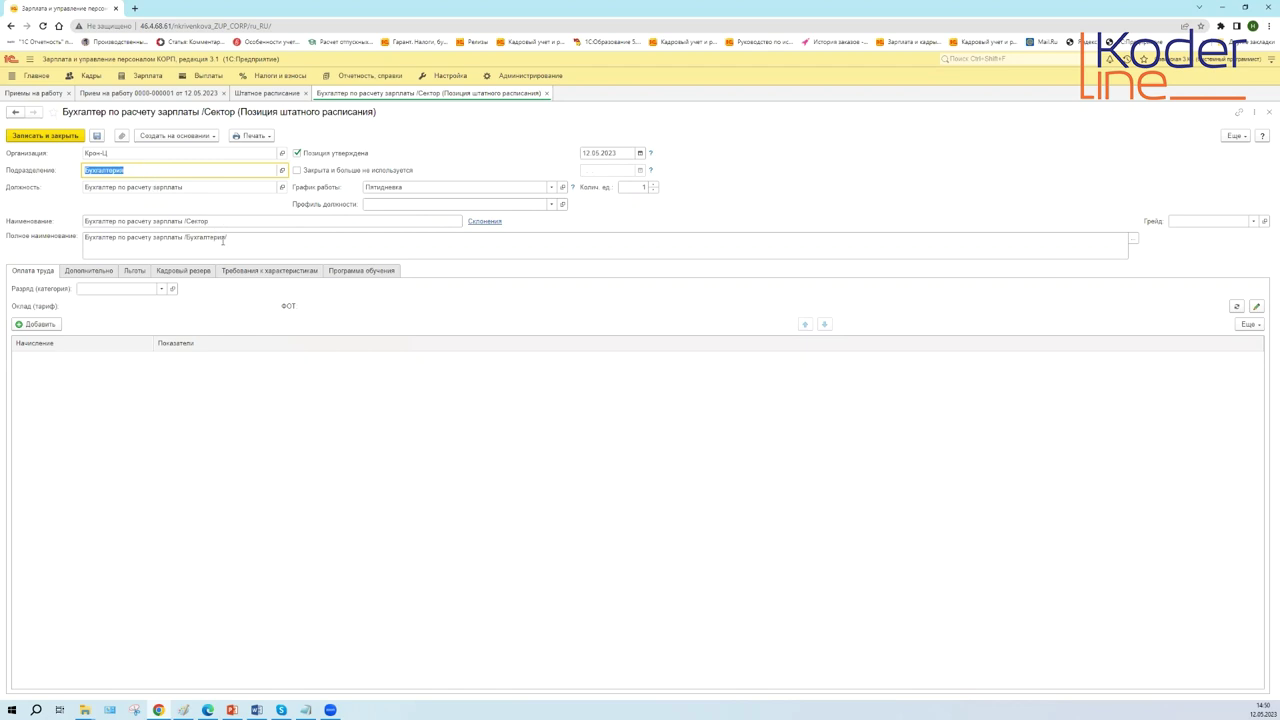
{"action": "left_click", "coordinate": [192, 219]}
{"action": "left_click_drag", "start_coordinate": [186, 221], "coordinate": [208, 221]}
{"action": "type", "text": "Бухгалтерия"}
{"action": "key", "text": "Tab"}
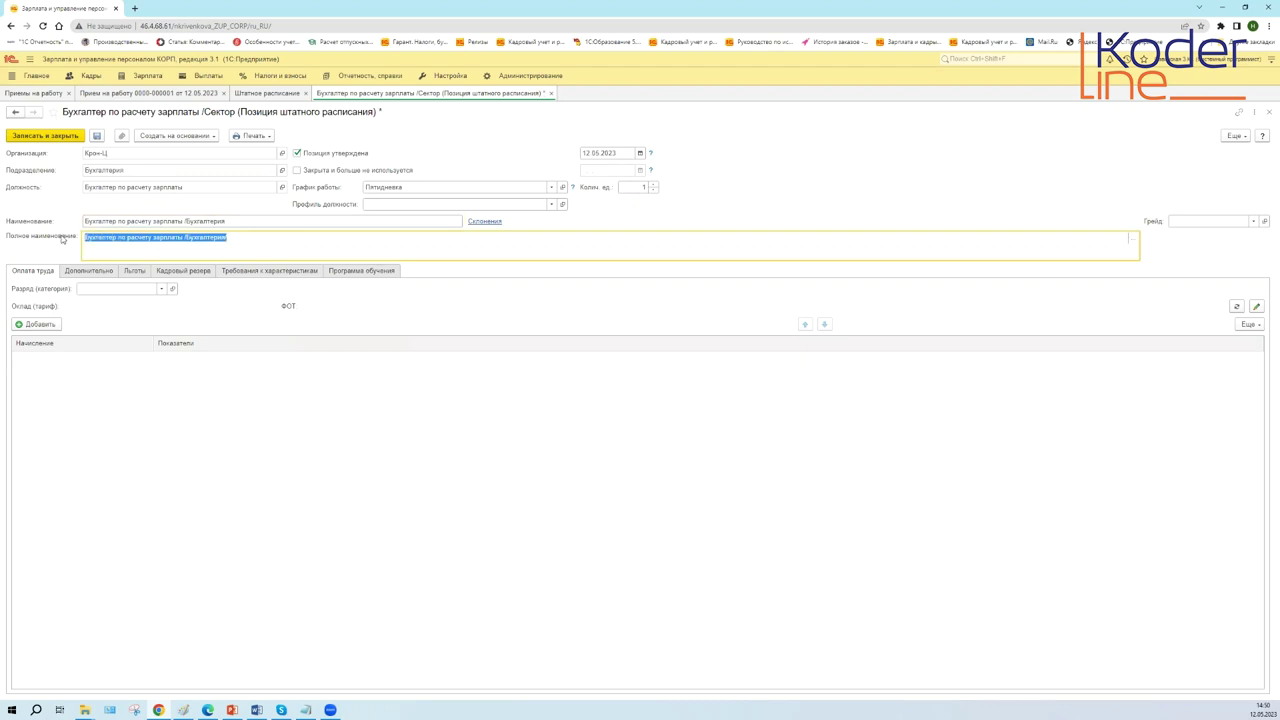
- Review the case declensions of the entry's name, and leave them without changes
{"action": "left_click", "coordinate": [487, 222]}
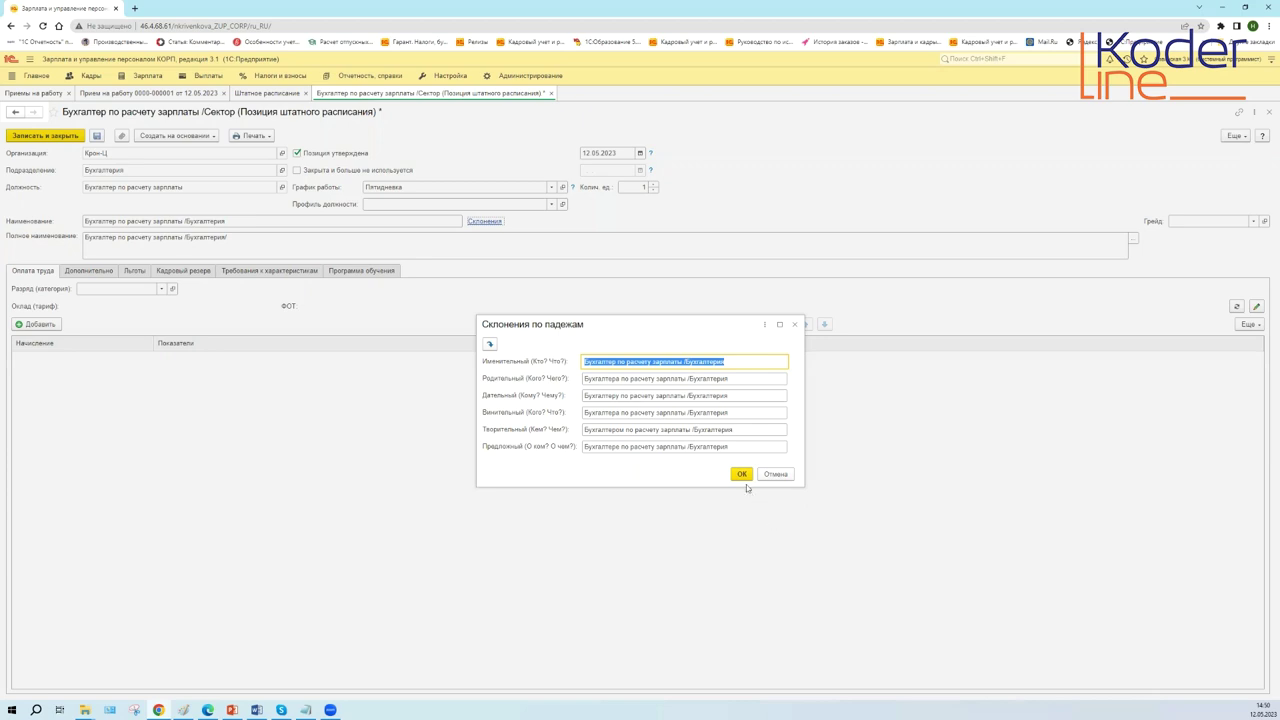
{"action": "left_click", "coordinate": [728, 361]}
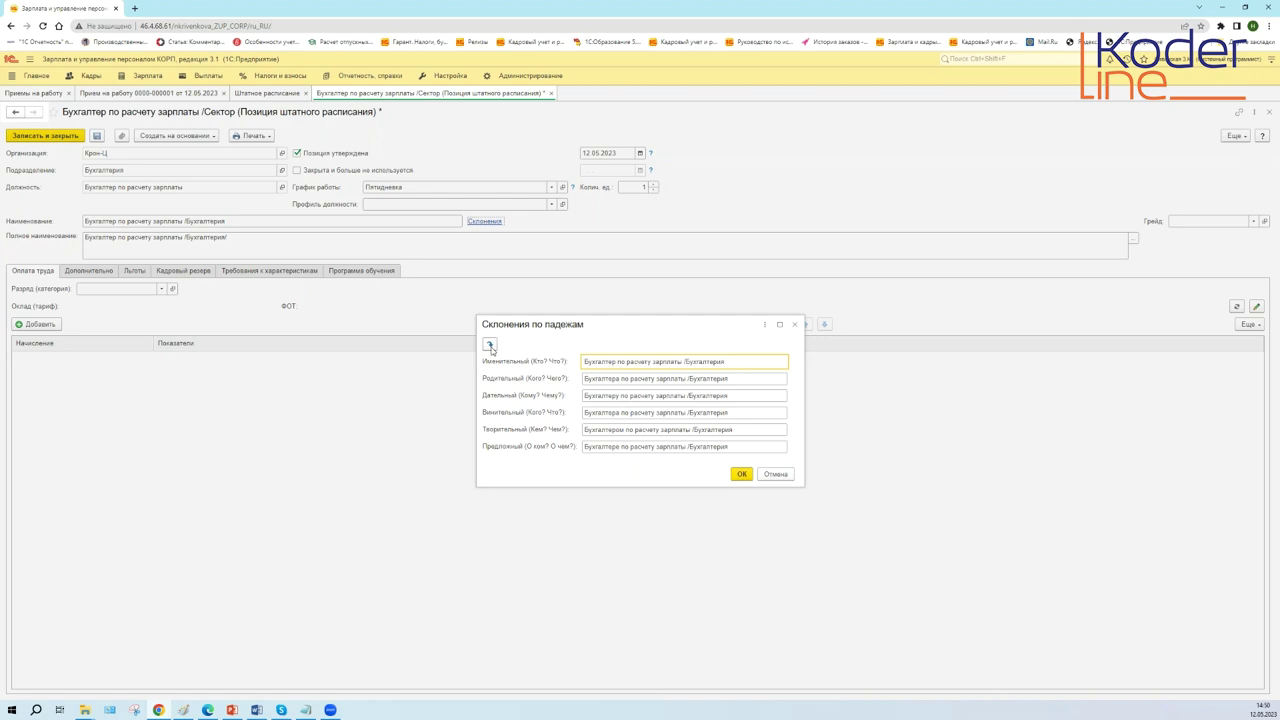
{"action": "left_click", "coordinate": [776, 474]}
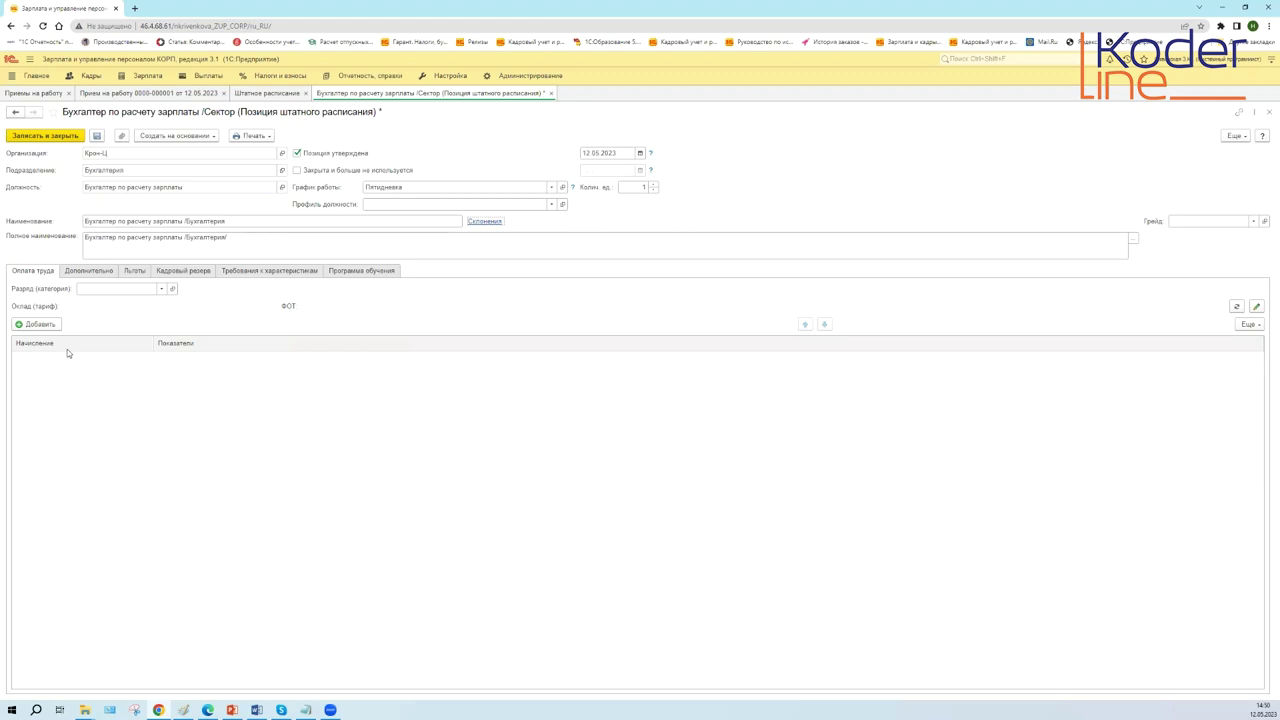
- Add the accrual «Оплата по окладу (по часам)» to the position's pay terms
{"action": "left_click", "coordinate": [42, 325]}
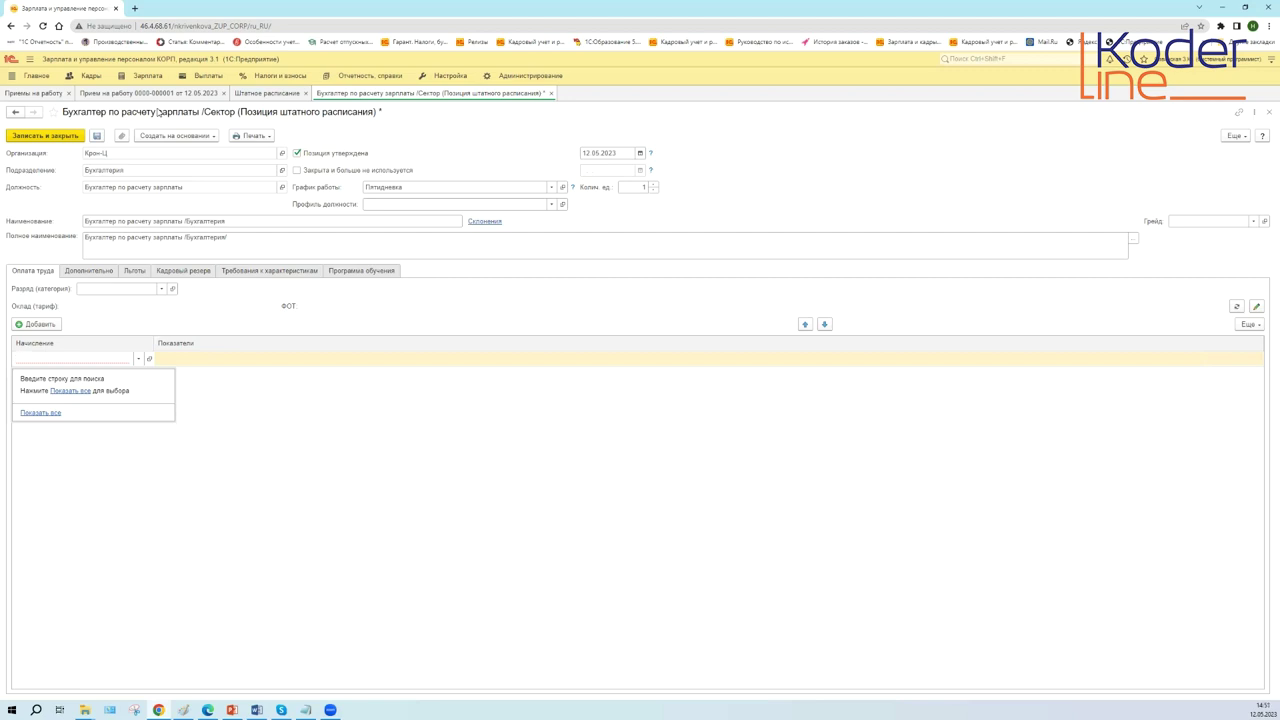
{"action": "left_click", "coordinate": [50, 415]}
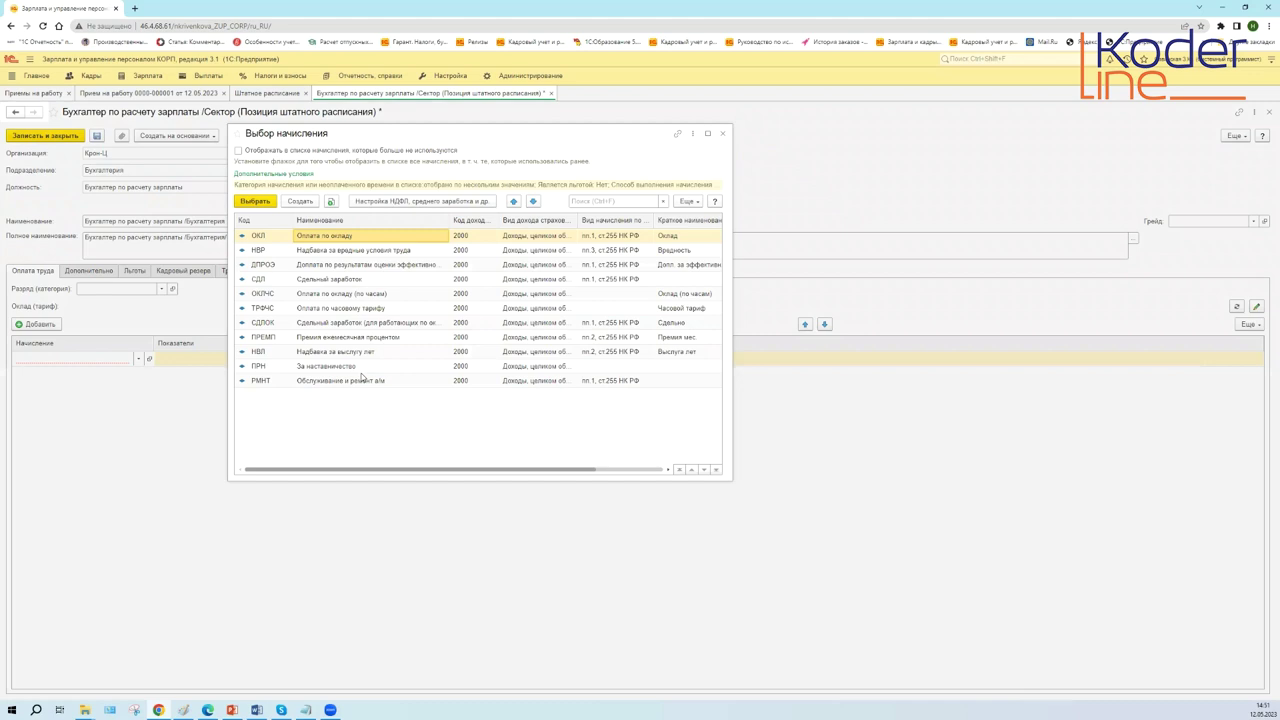
{"action": "left_click", "coordinate": [366, 295]}
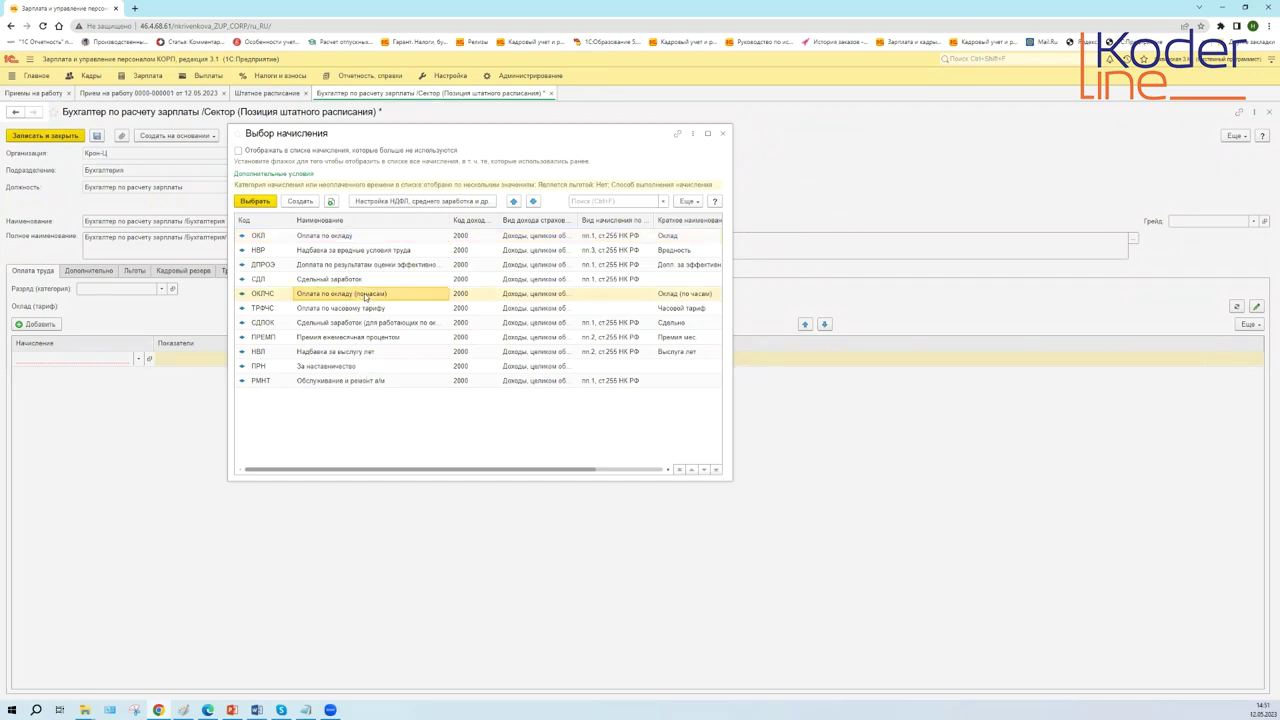
{"action": "double_click", "coordinate": [366, 295]}
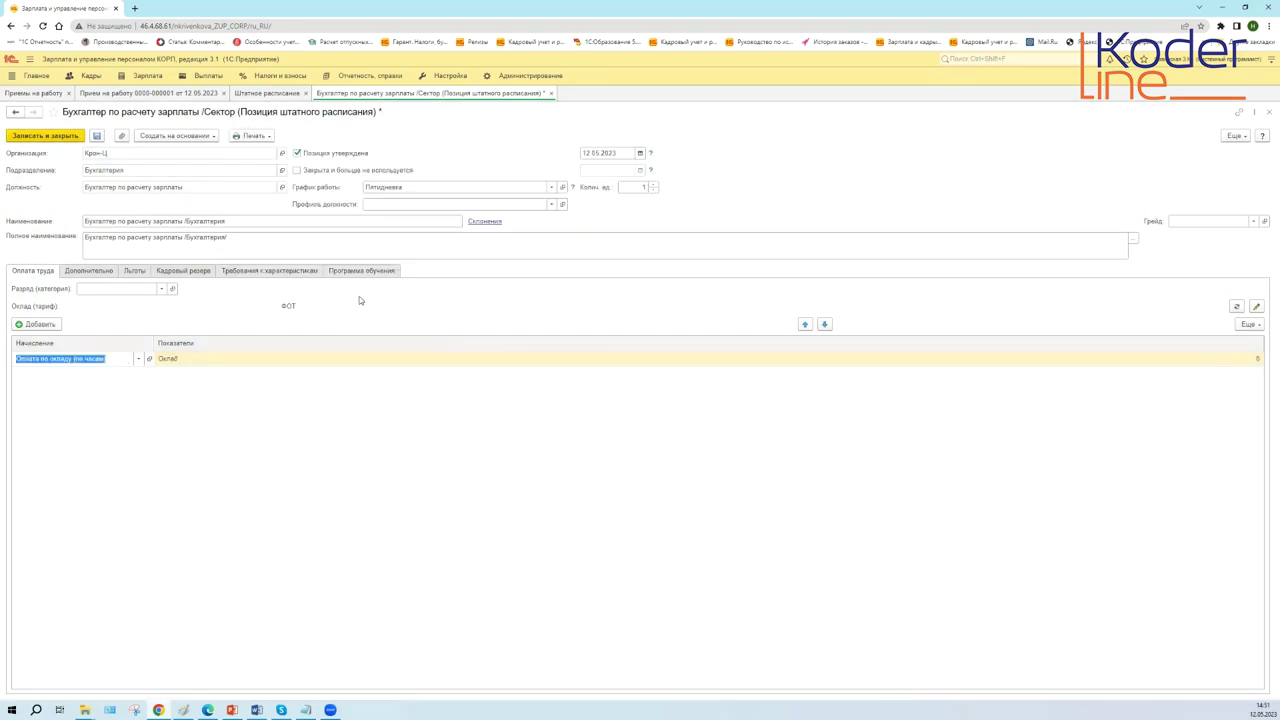
{"action": "left_click", "coordinate": [1229, 361]}
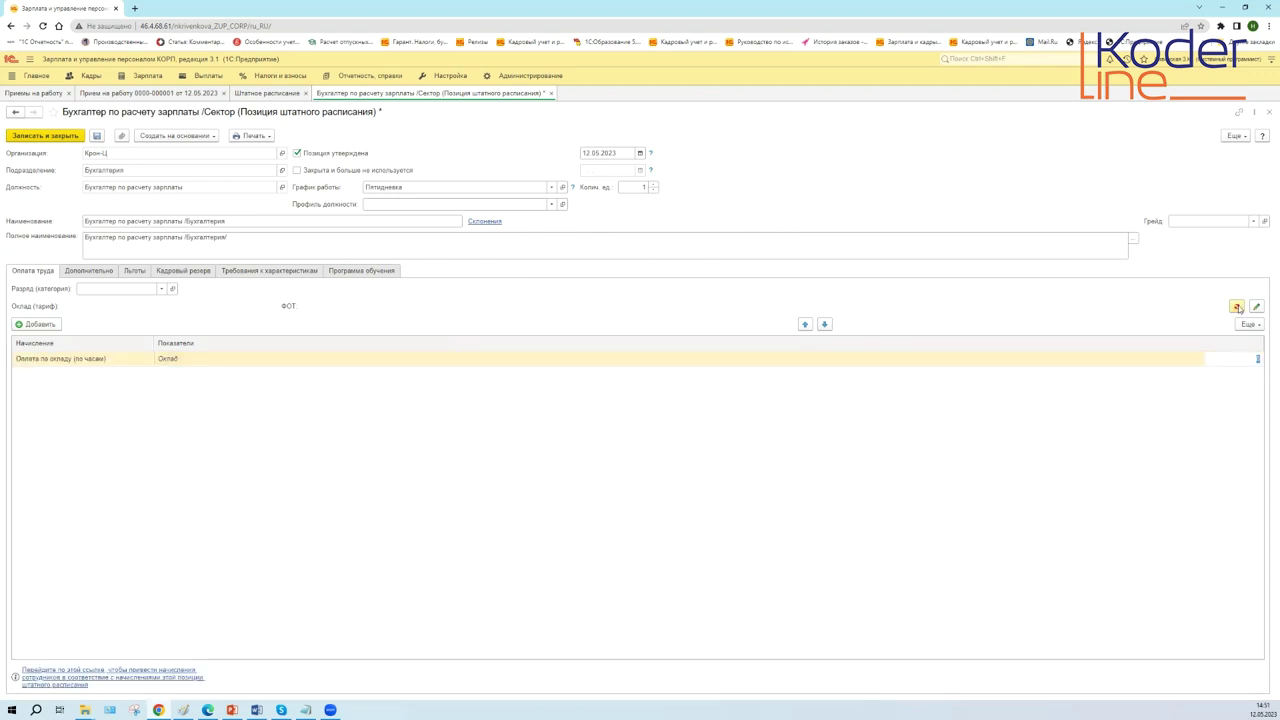
{"action": "key", "text": "ctrl+f"}
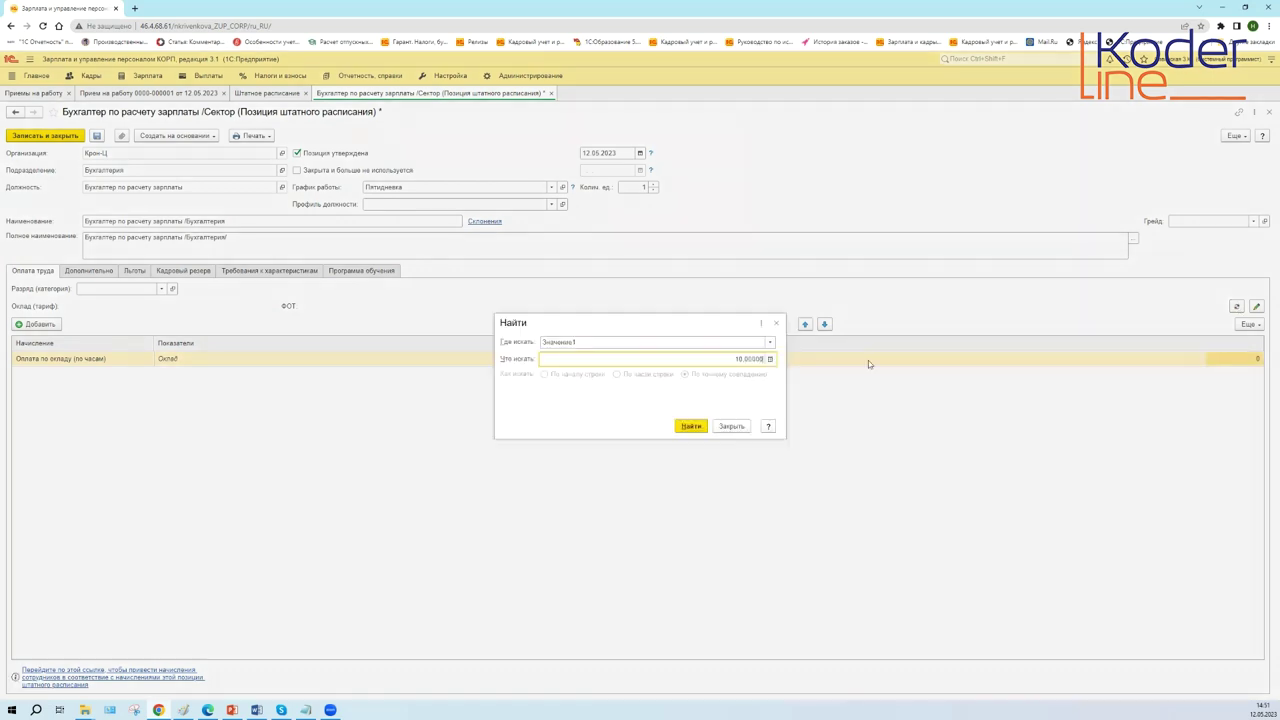
{"action": "left_click", "coordinate": [731, 426]}
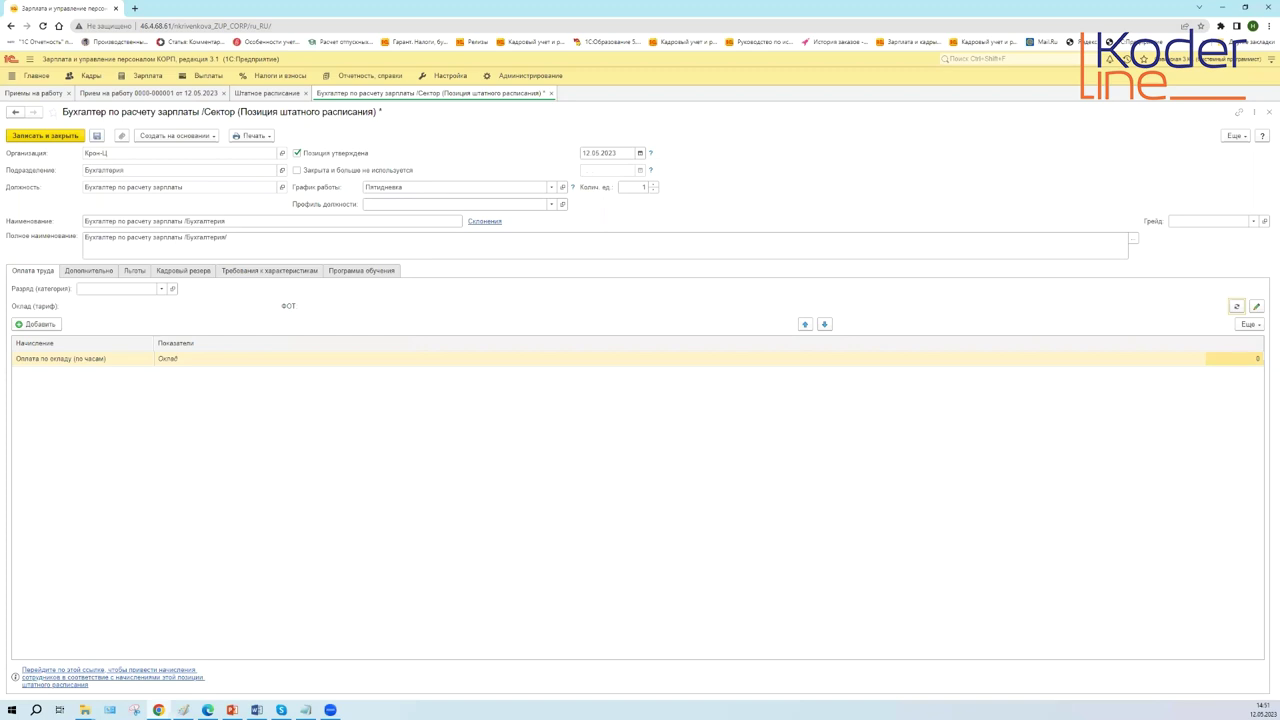
- Set the «Оклад» value of the hourly salary accrual to 10 000, and recalculate the position's payroll fund
{"action": "double_click", "coordinate": [1240, 357]}
{"action": "type", "text": "10 000"}
{"action": "key", "text": "Return"}
{"action": "left_click", "coordinate": [1237, 308]}
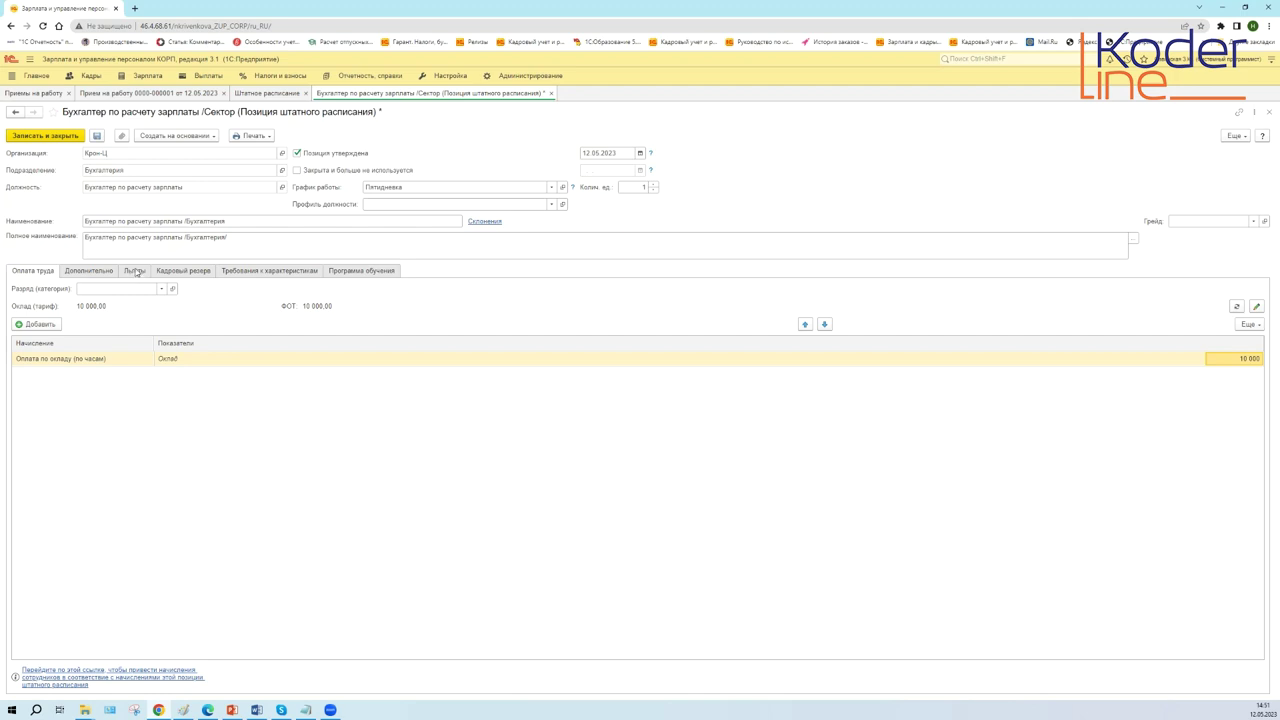
- Examine the position's additional details: labour function, hiring conditions, brief description and vacation entitlements
{"action": "left_click", "coordinate": [90, 271]}
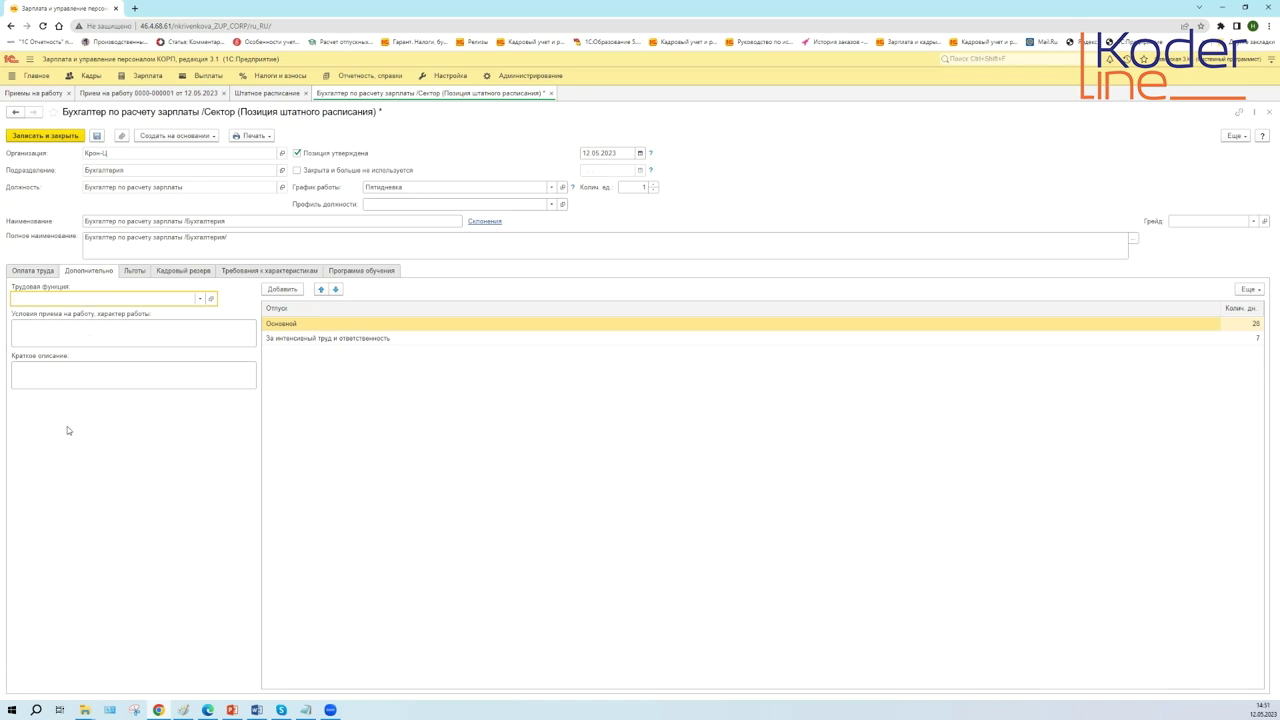
{"action": "left_click", "coordinate": [84, 366]}
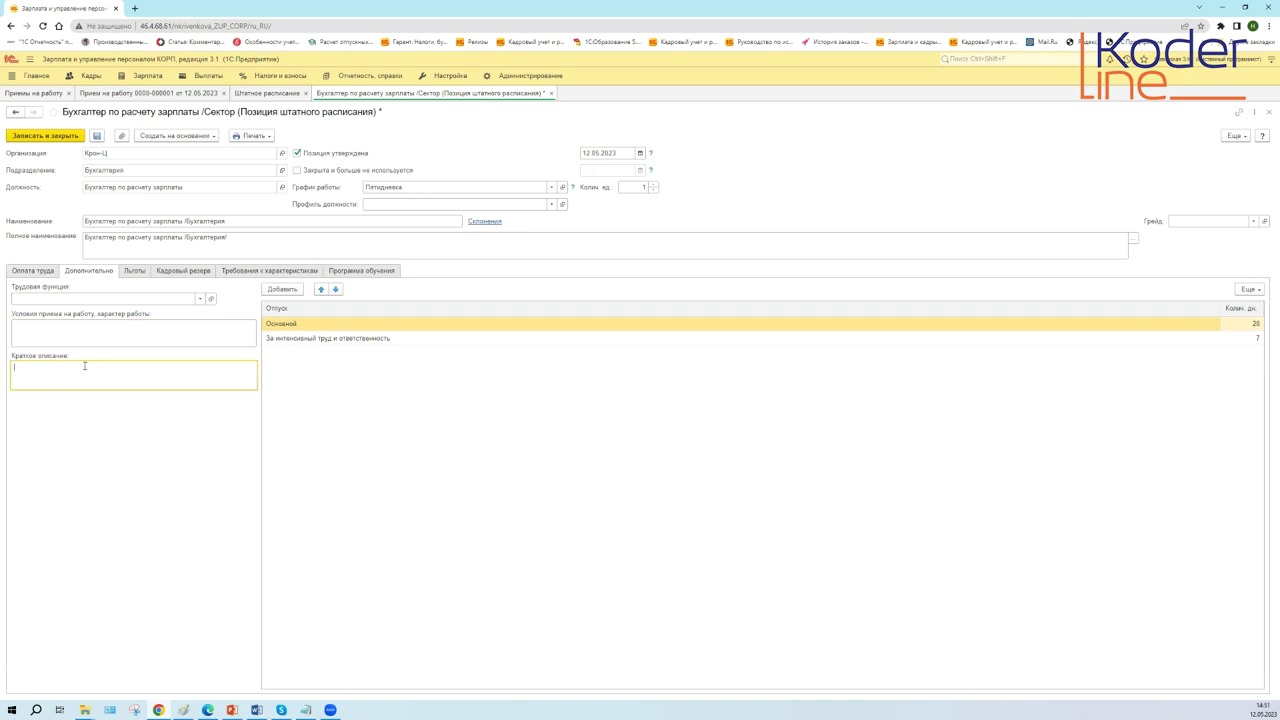
{"action": "left_click", "coordinate": [200, 298]}
{"action": "key", "text": "Escape"}
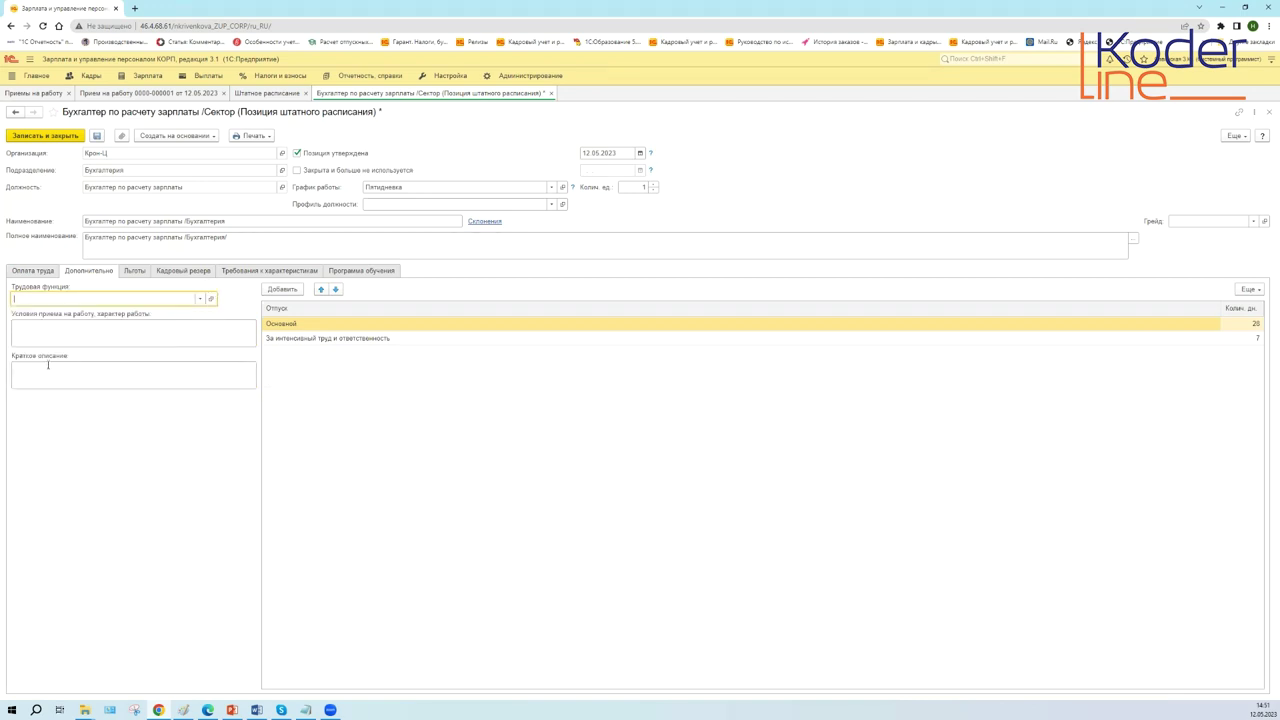
- Examine the list of labour functions available for the position, and close it without choosing one
{"action": "key", "text": "F4"}
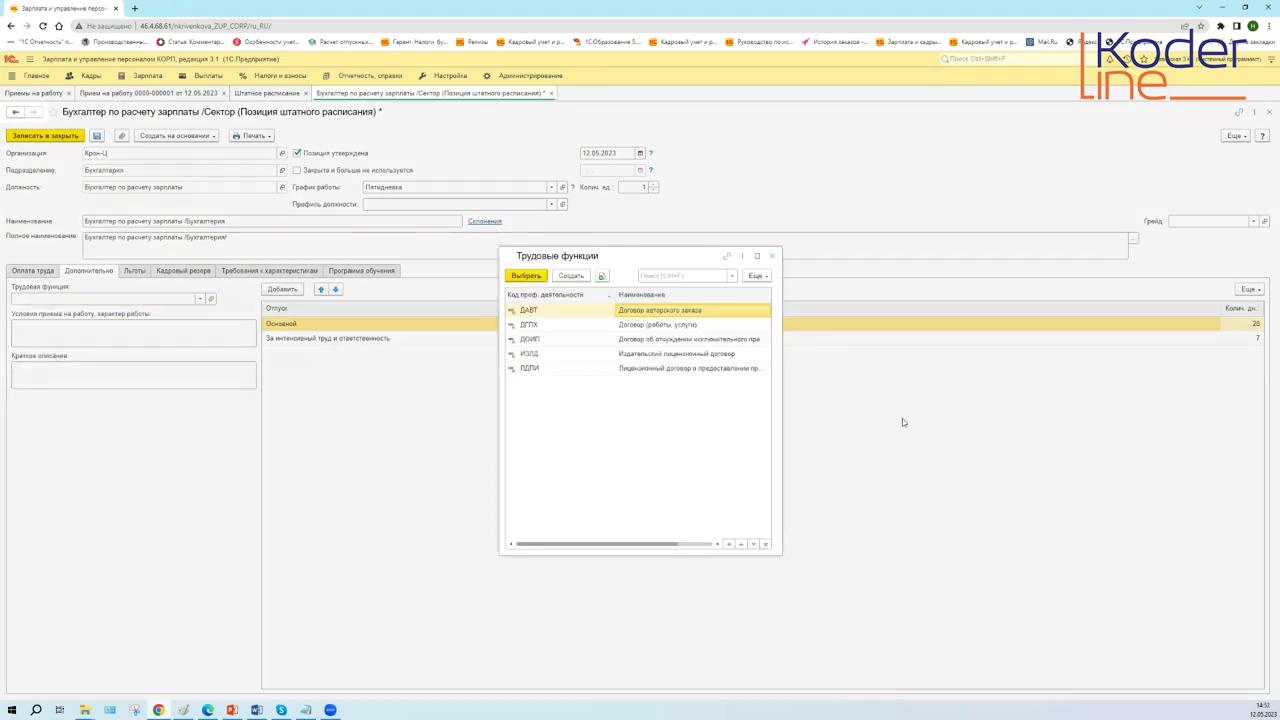
{"action": "left_click", "coordinate": [564, 369]}
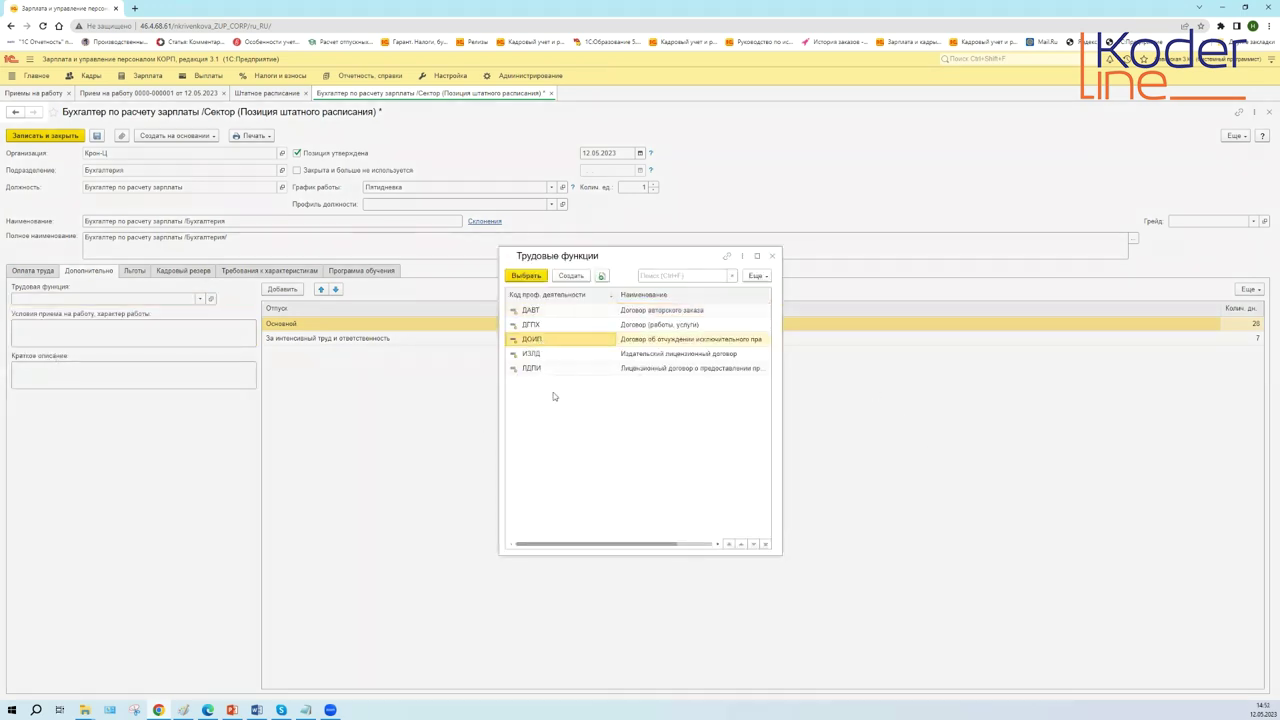
{"action": "left_click", "coordinate": [771, 259]}
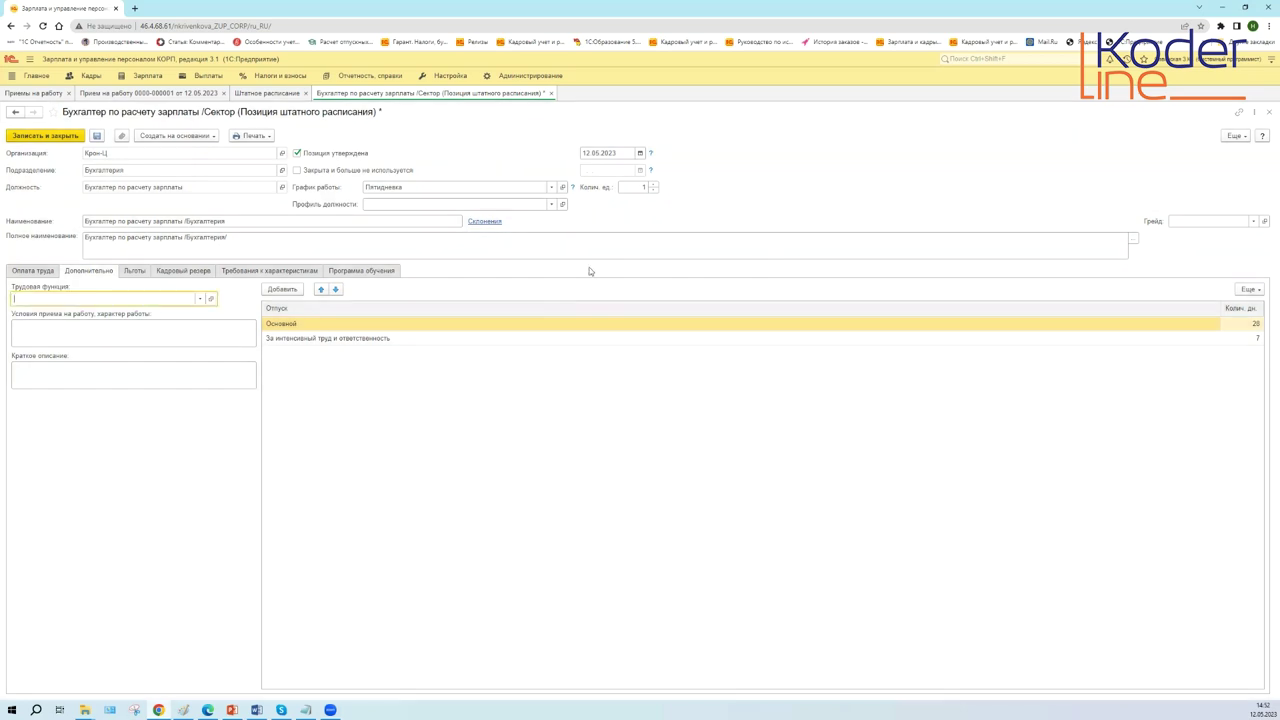
- Review the position's benefits, personnel reserve, characteristic requirements and training programme, and return to its pay terms by way of the additional details
{"action": "left_click", "coordinate": [140, 273]}
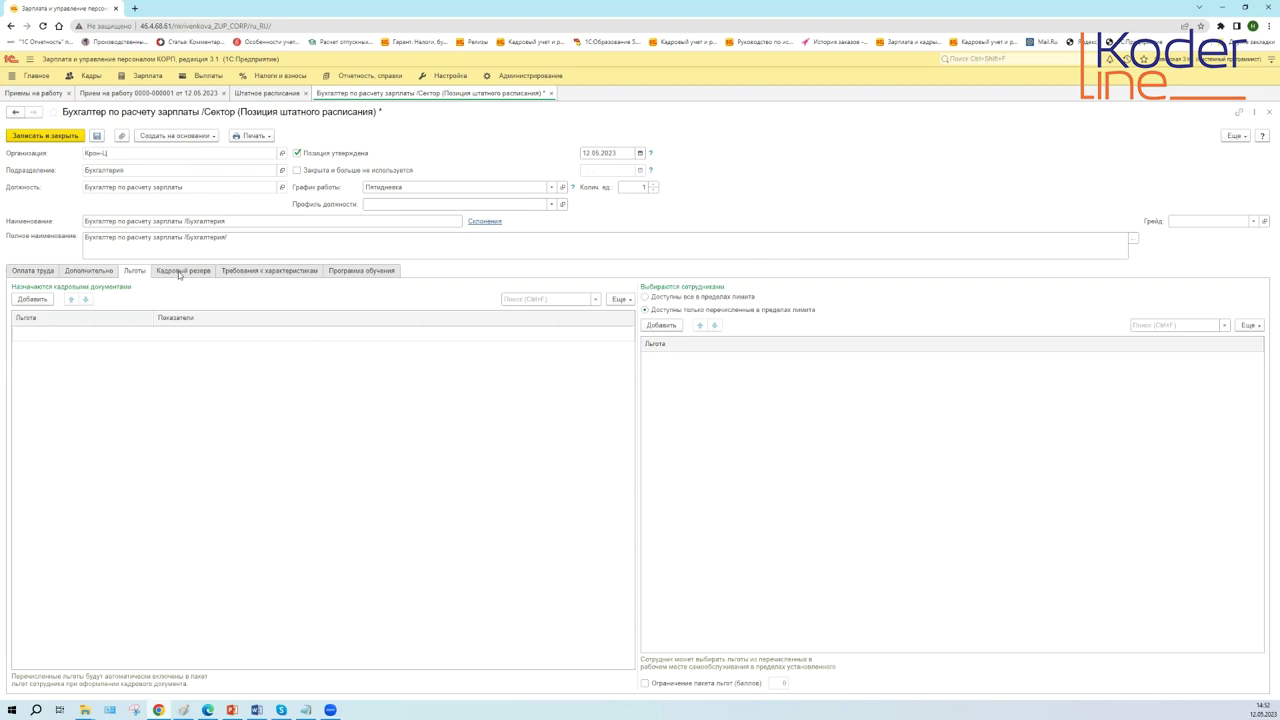
{"action": "left_click", "coordinate": [179, 274]}
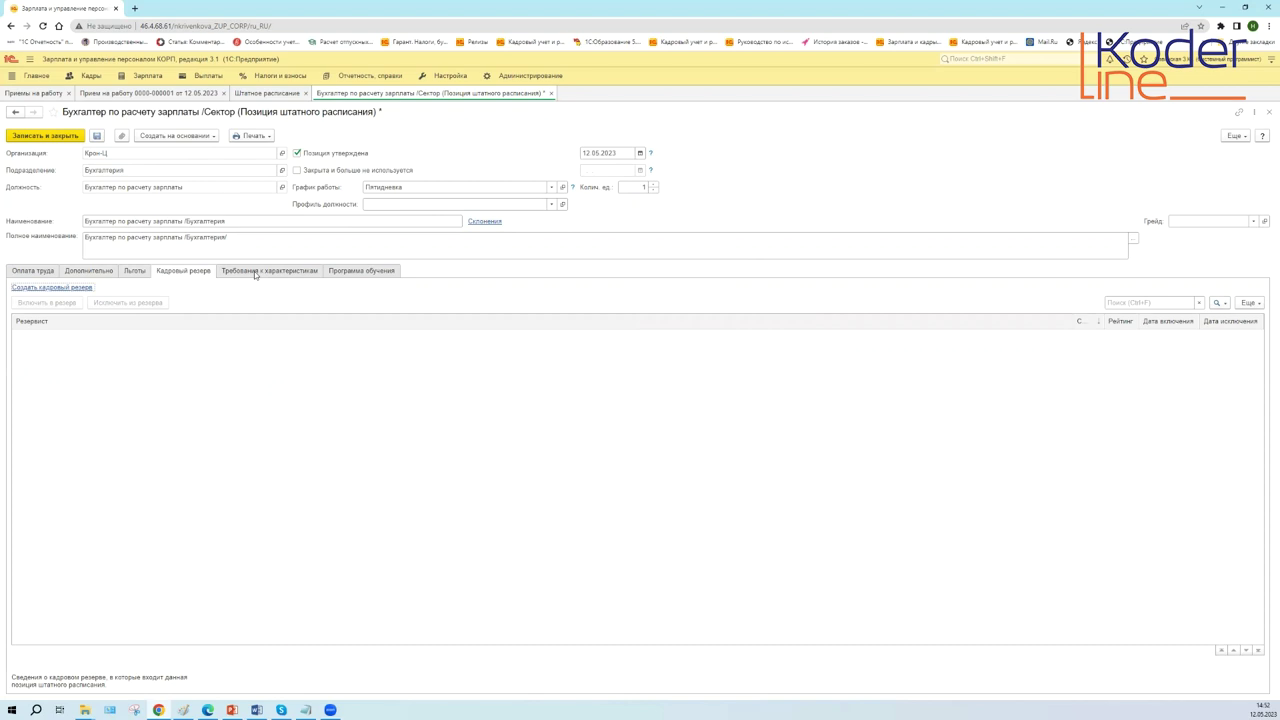
{"action": "left_click", "coordinate": [253, 272]}
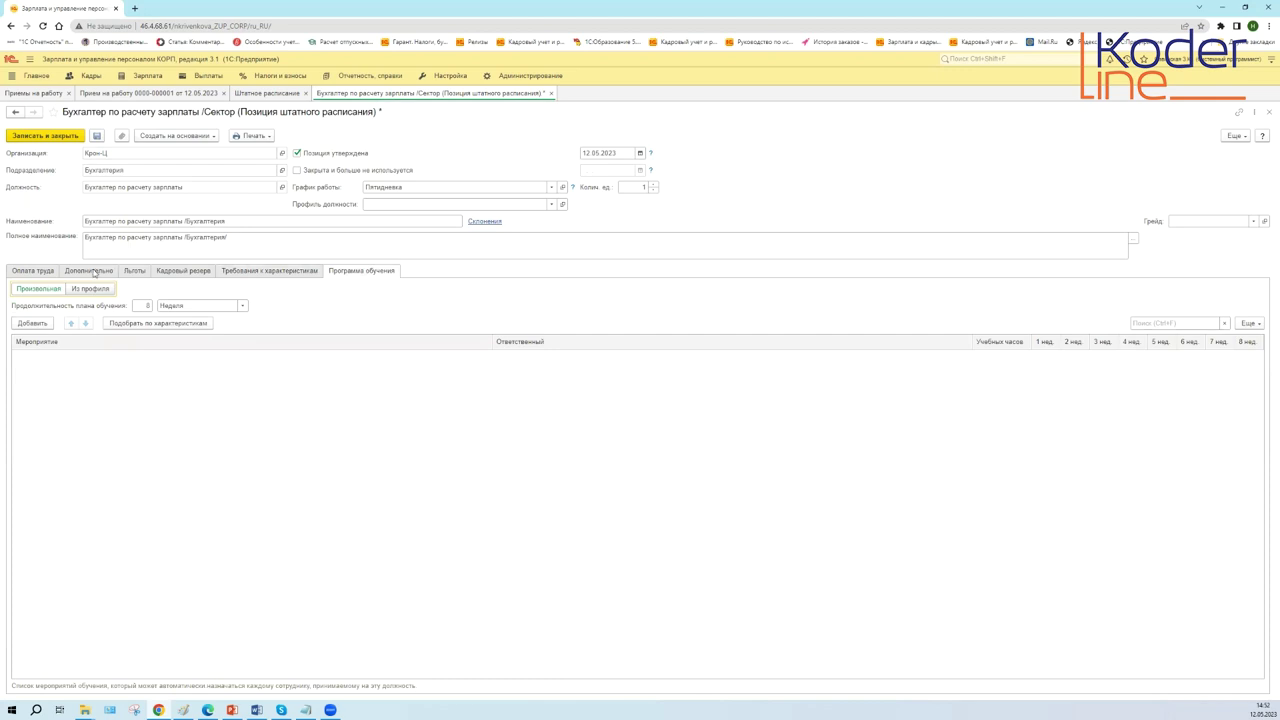
{"action": "left_click", "coordinate": [35, 272]}
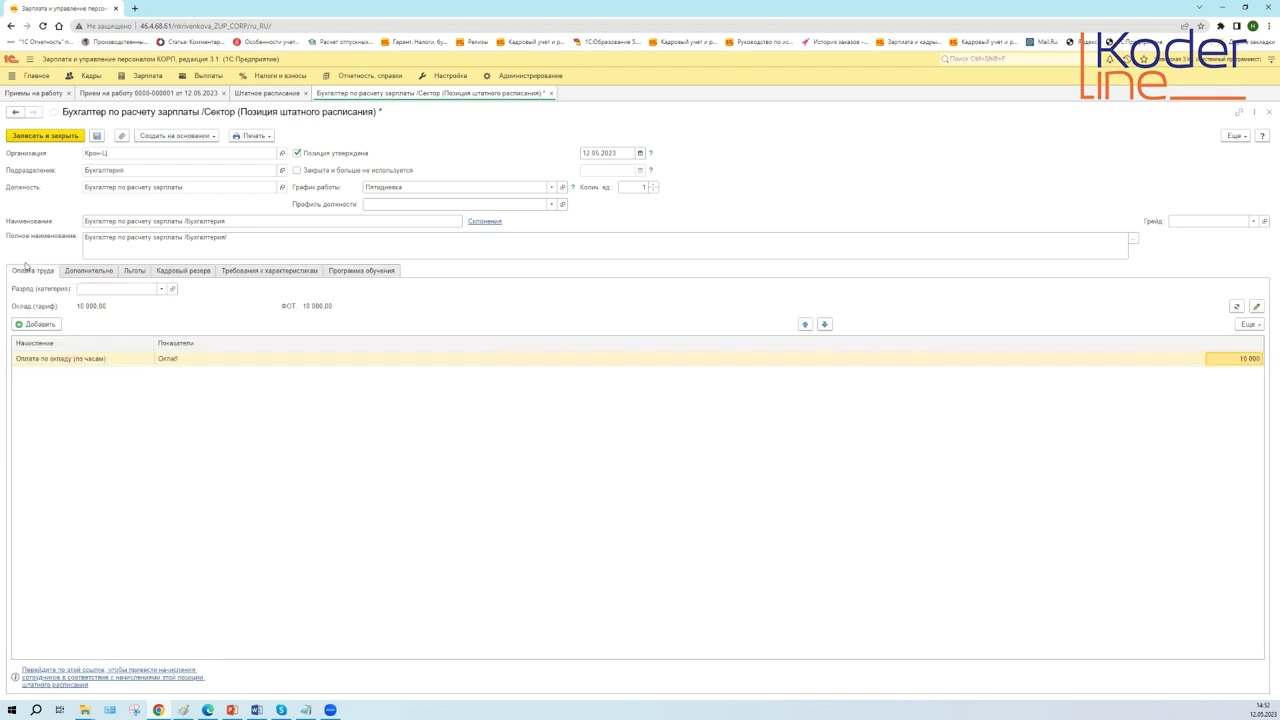
{"action": "left_click", "coordinate": [79, 271]}
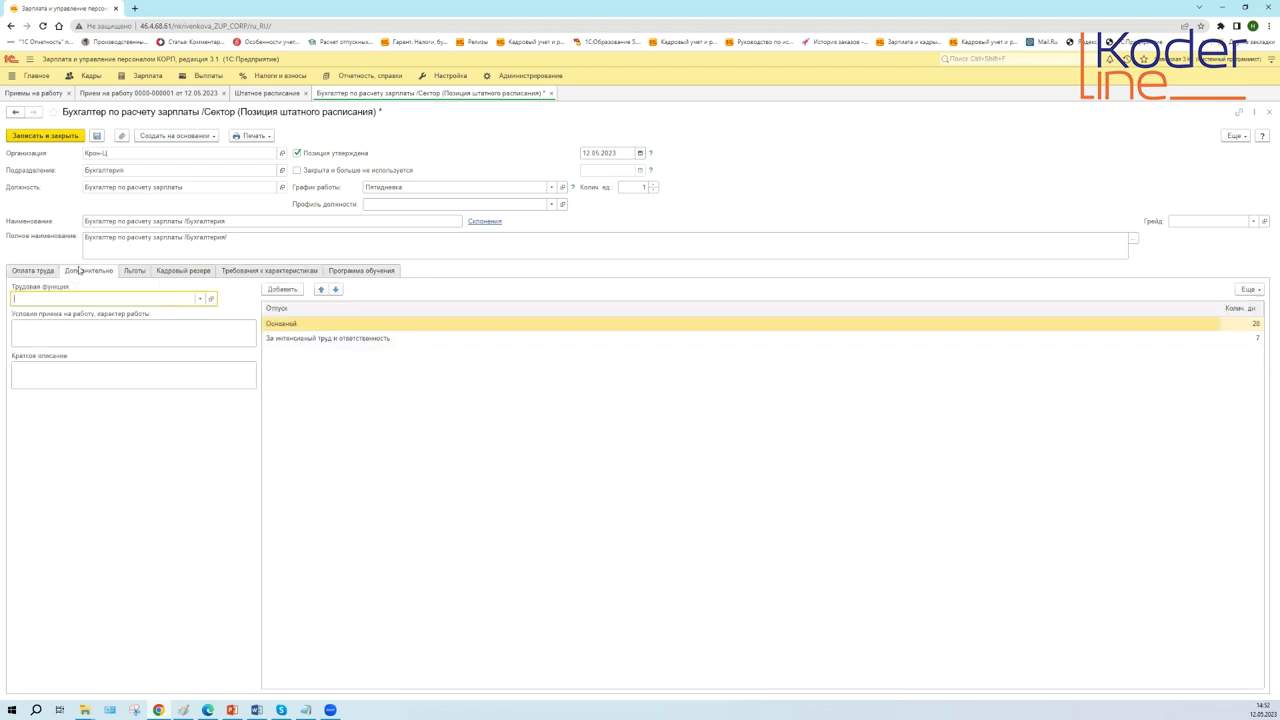
{"action": "left_click", "coordinate": [30, 272]}
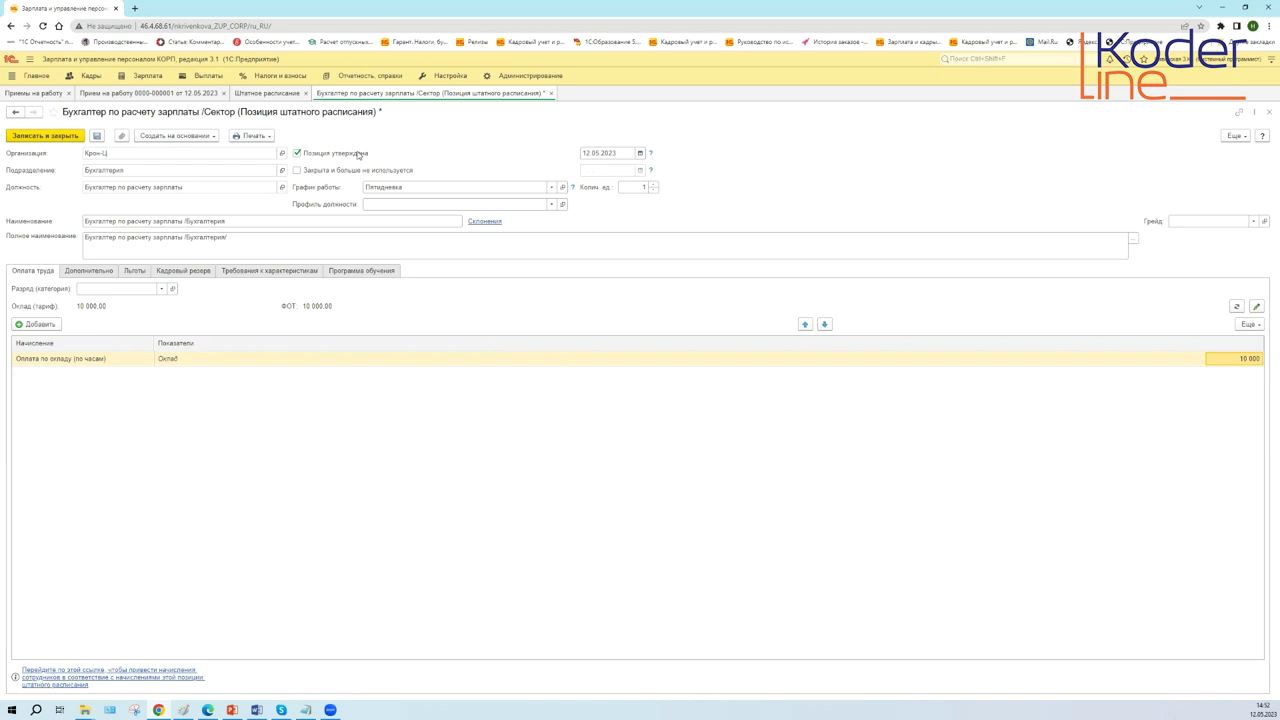
- Choose «Пятидневка» as the position's work schedule, and check the department it belongs to
{"action": "left_click", "coordinate": [418, 188]}
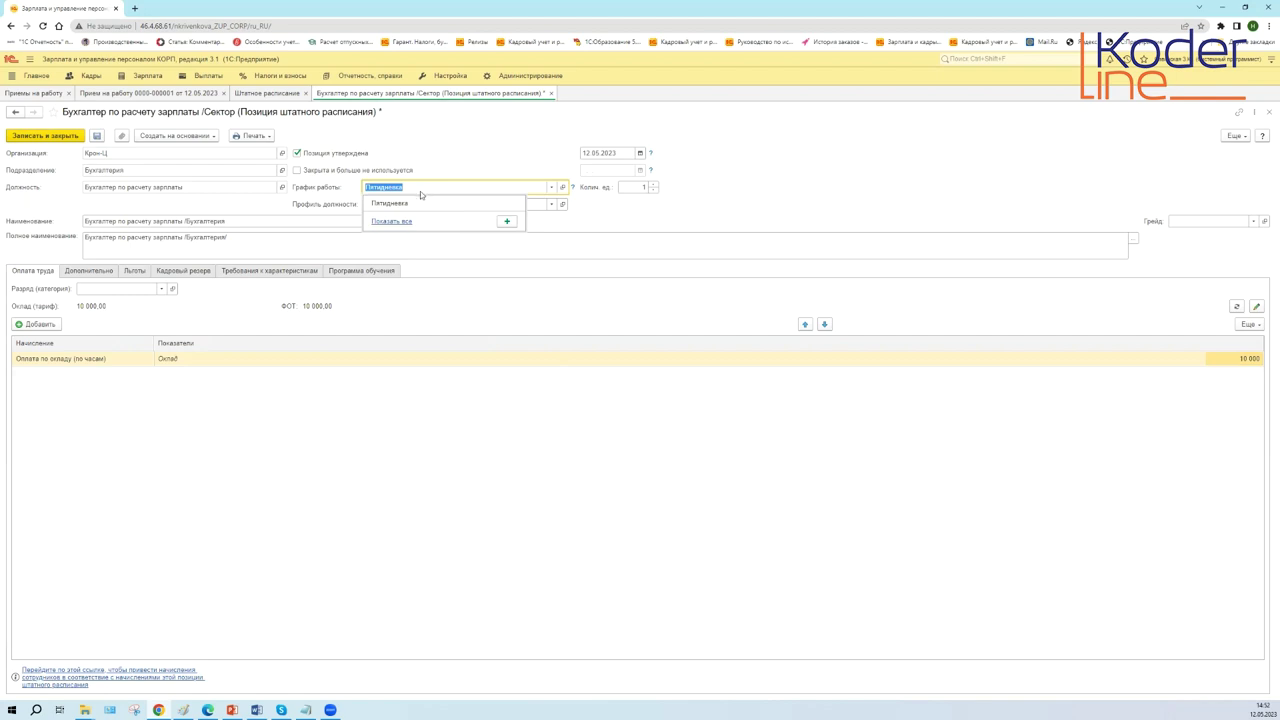
{"action": "left_click", "coordinate": [392, 203]}
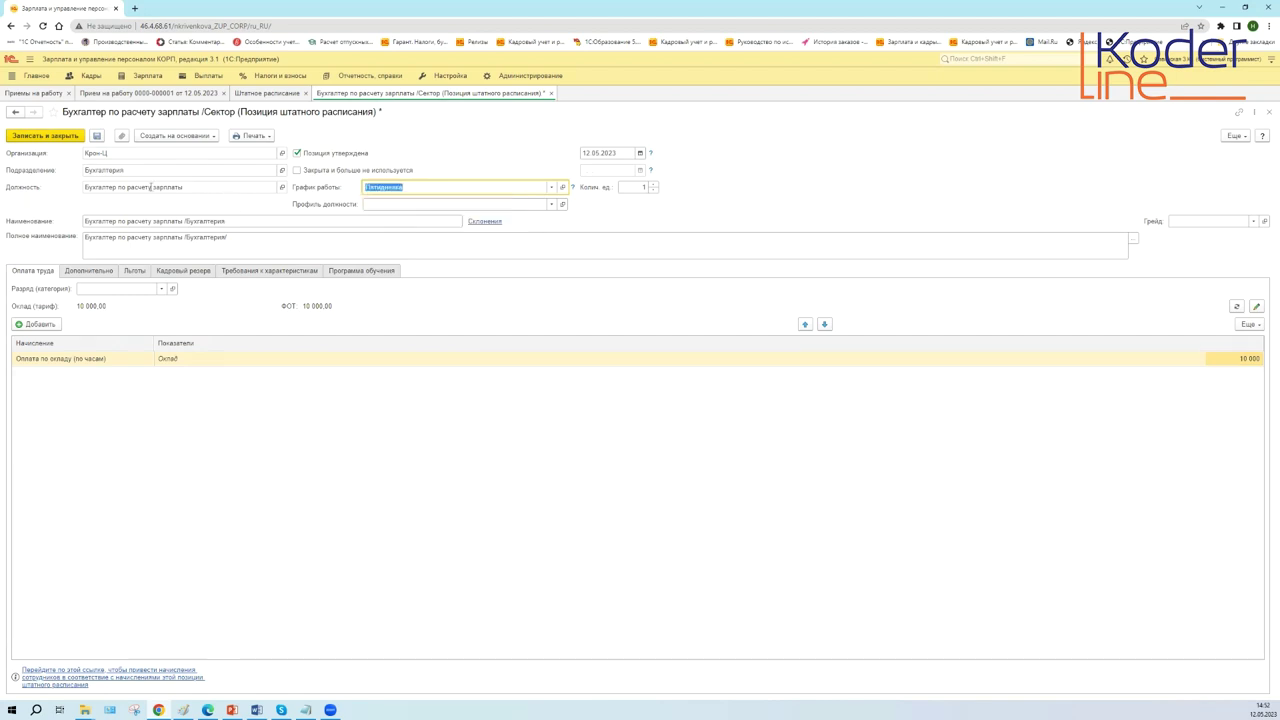
{"action": "double_click", "coordinate": [119, 169]}
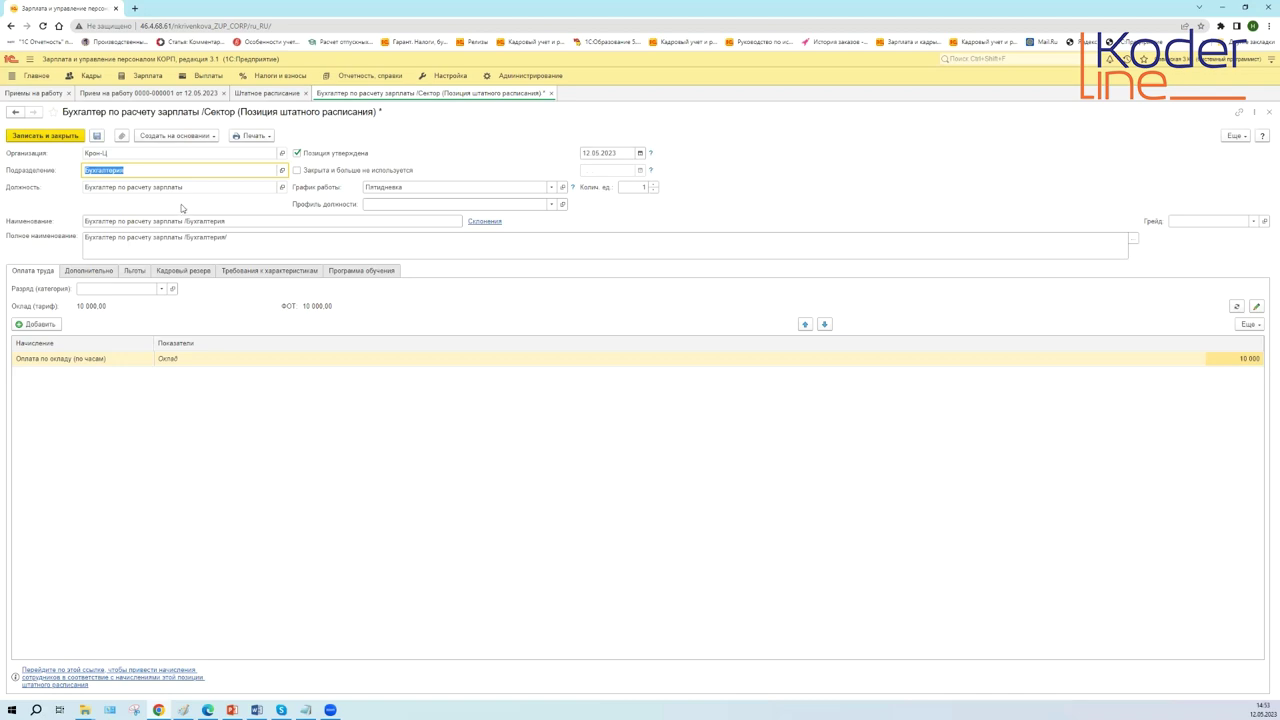
{"action": "left_click", "coordinate": [551, 189]}
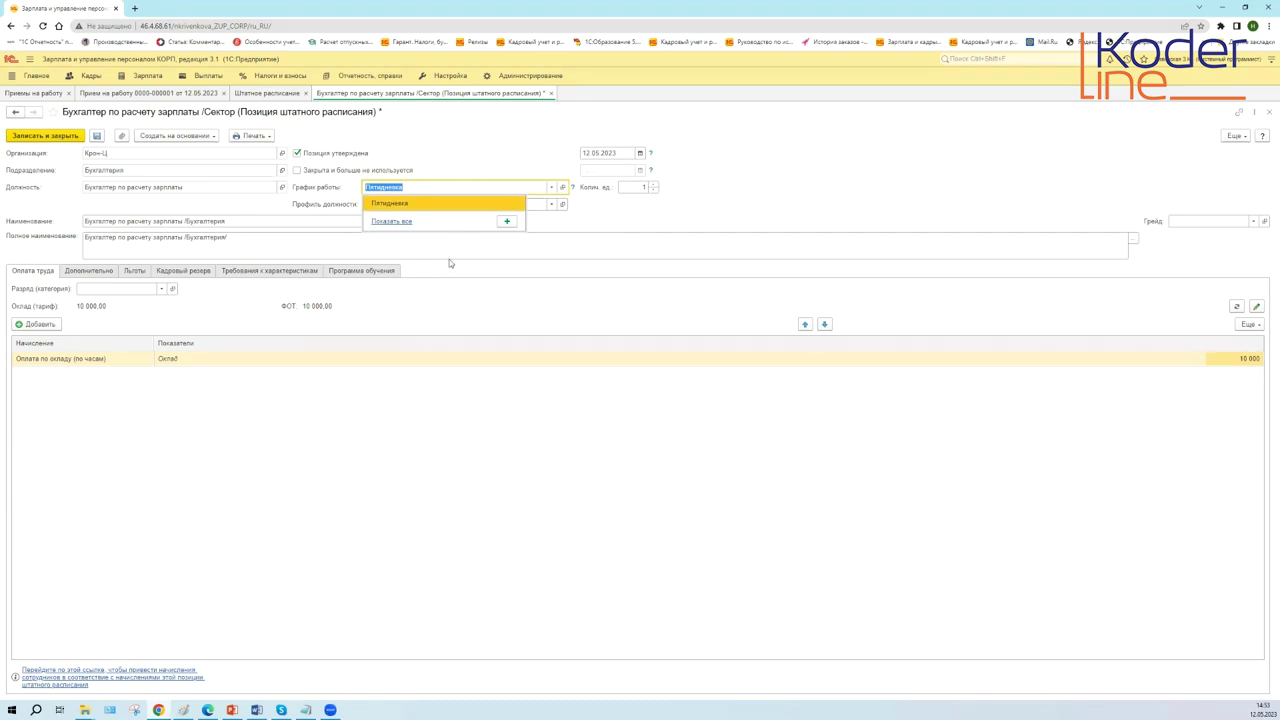
{"action": "key", "text": "Tab"}
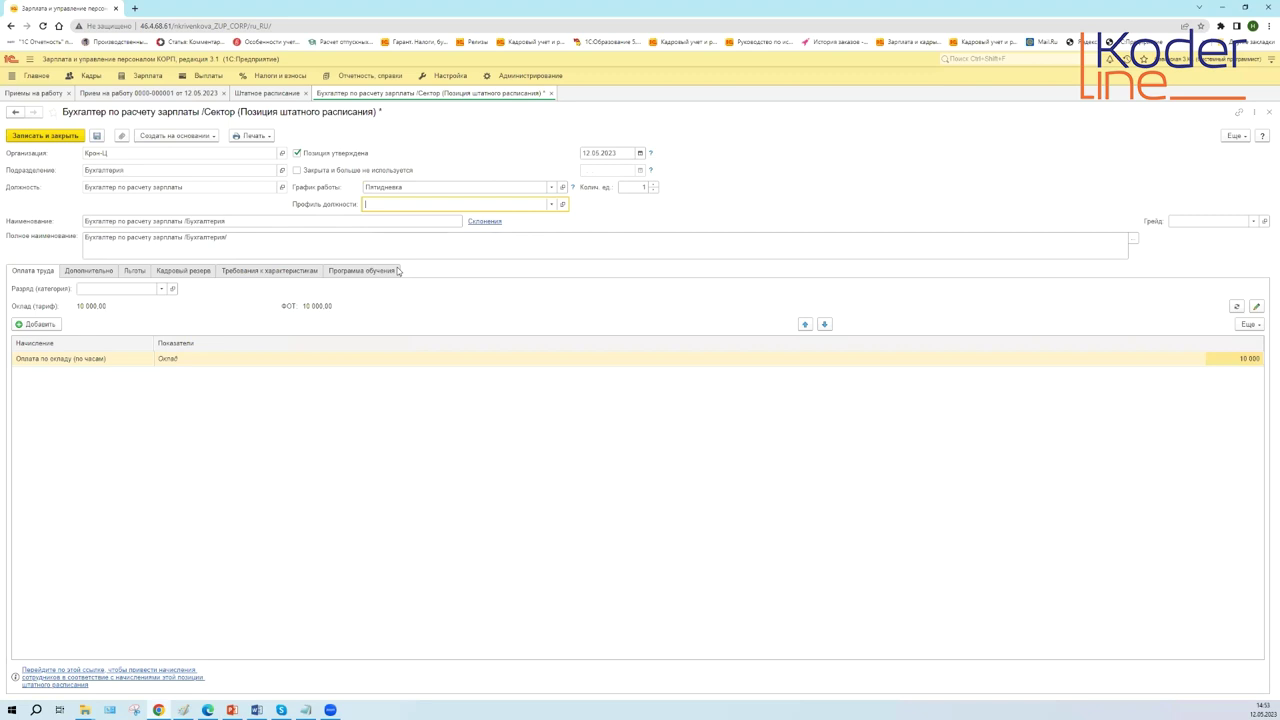
- Examine the position profiles for this job title and the blank form for a new profile, without creating one
{"action": "key", "text": "F4"}
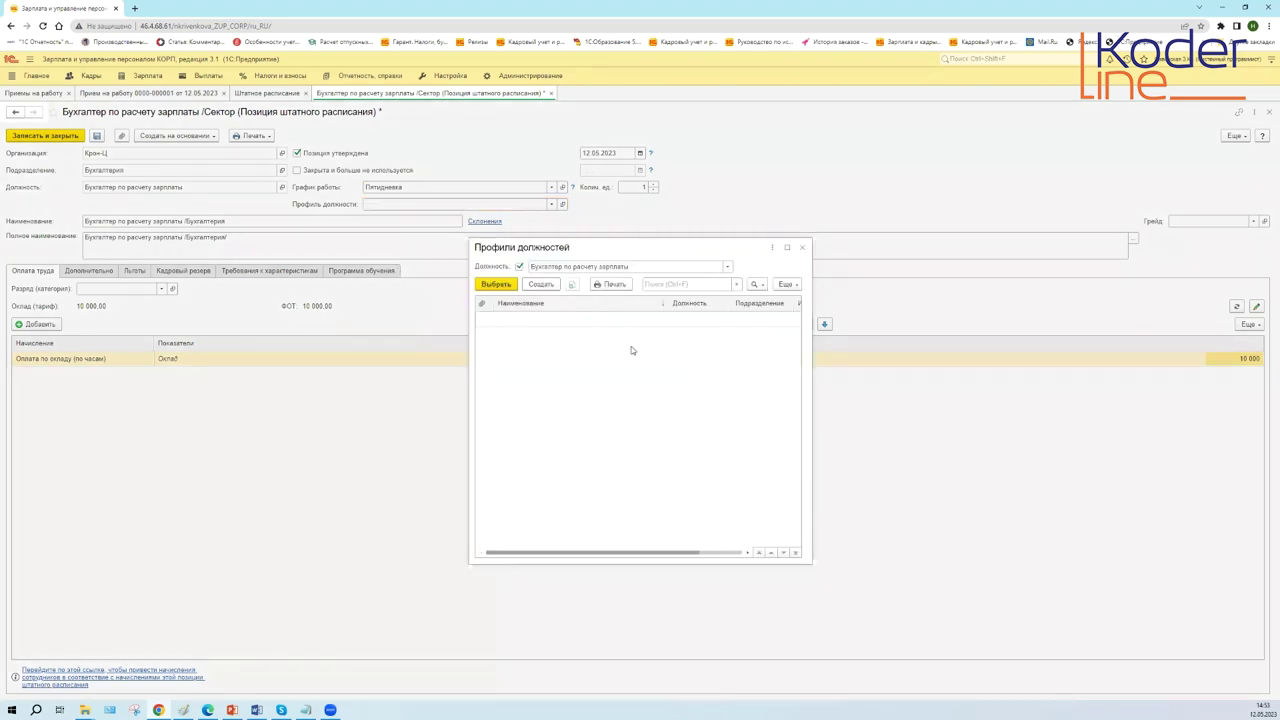
{"action": "key", "text": "Insert"}
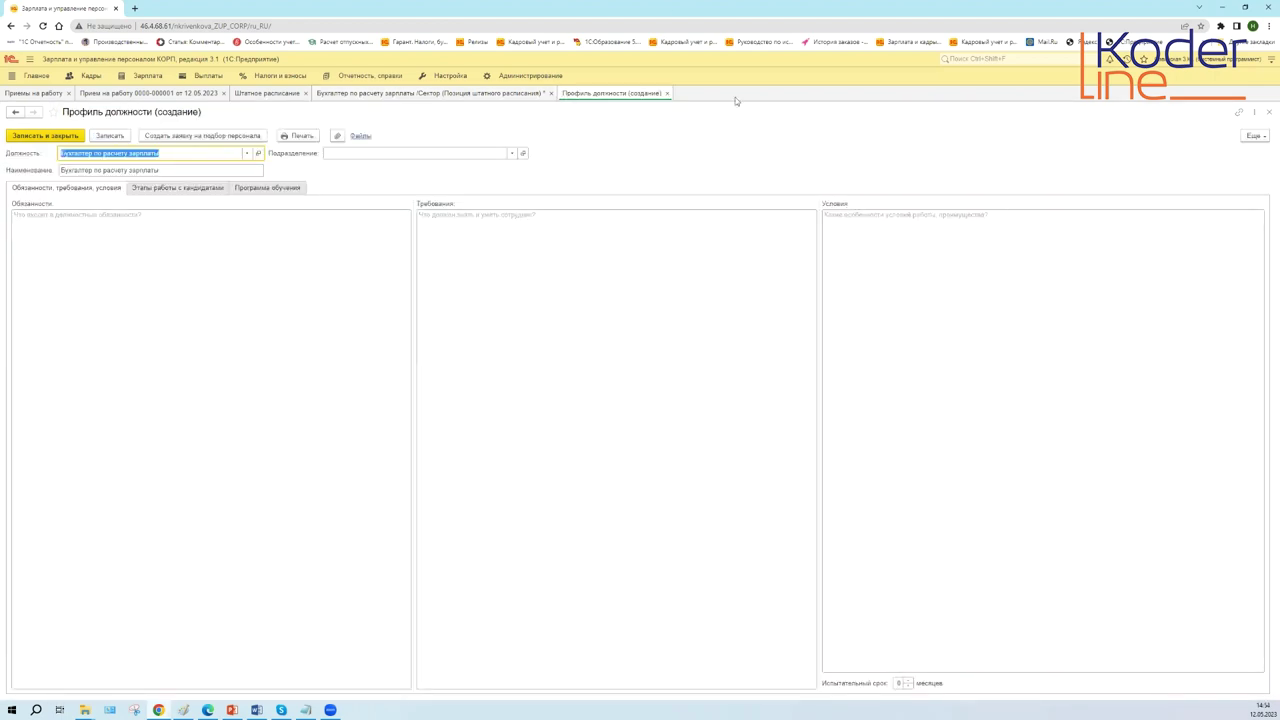
{"action": "left_click", "coordinate": [667, 93]}
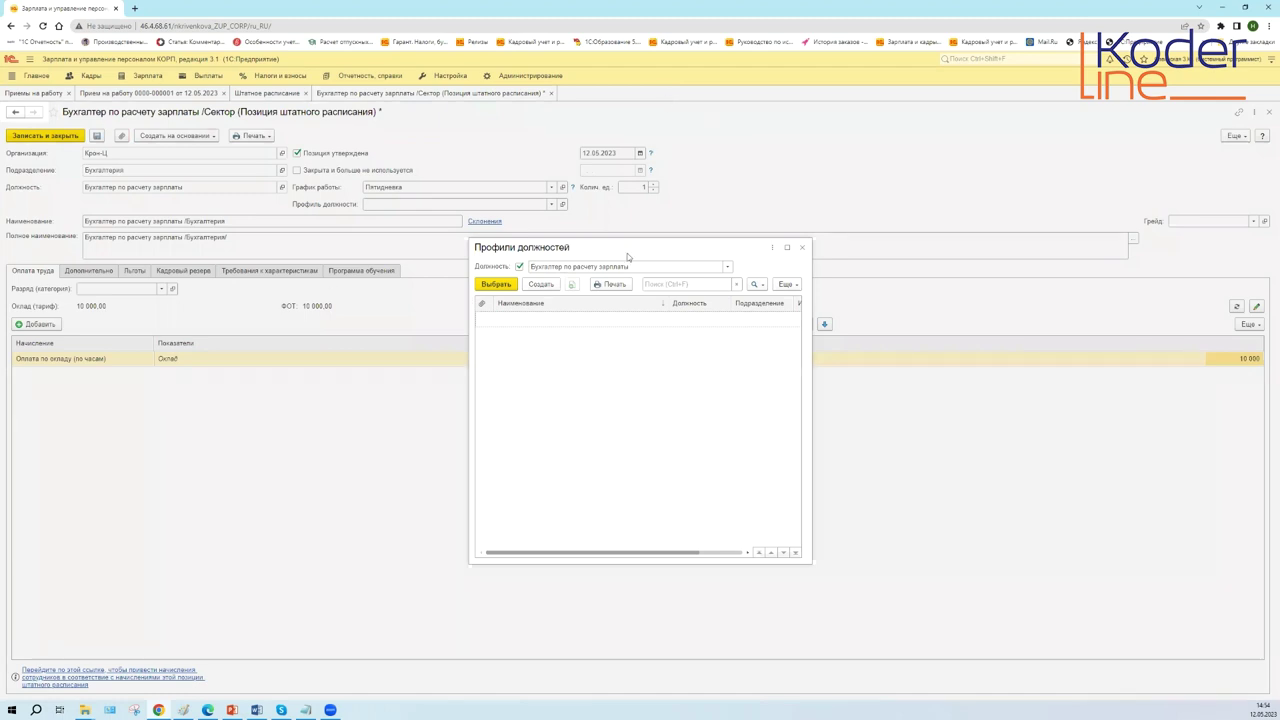
{"action": "left_click", "coordinate": [804, 248]}
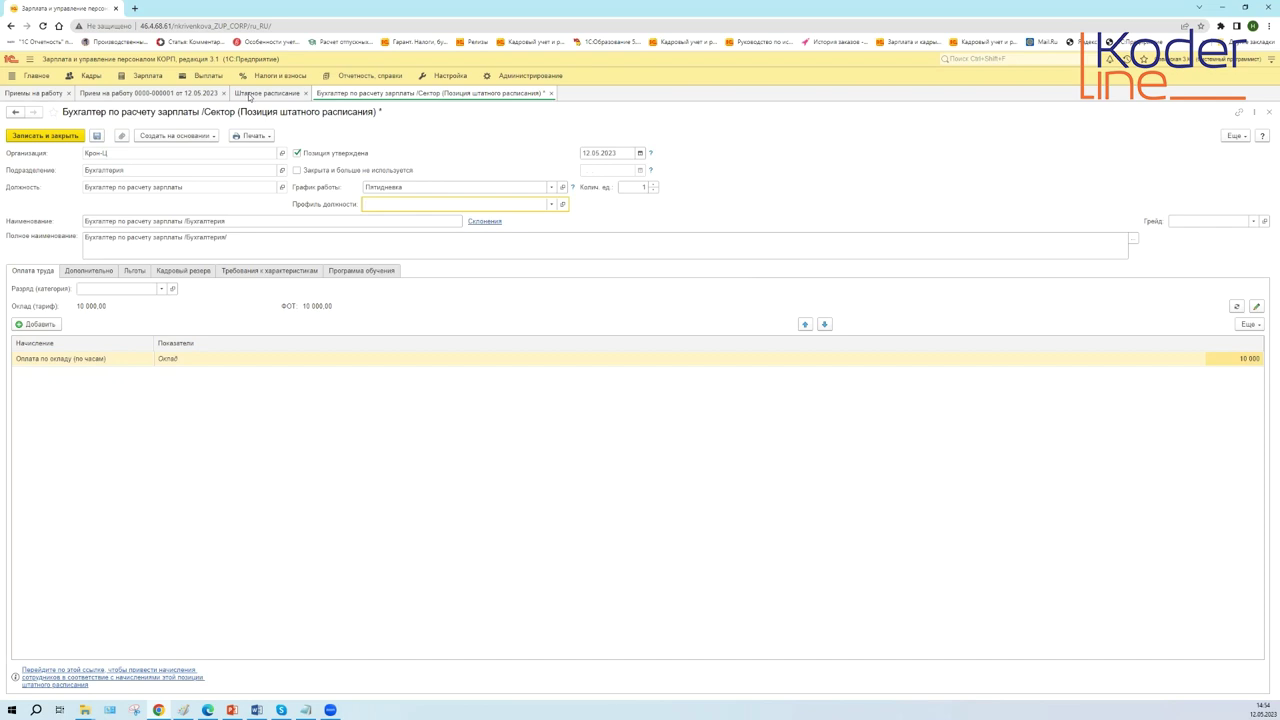
- Inspect the copy option for «Бухгалтер по расчету зарплаты» in the staffing schedule, and return to the open position without copying
{"action": "left_click", "coordinate": [250, 94]}
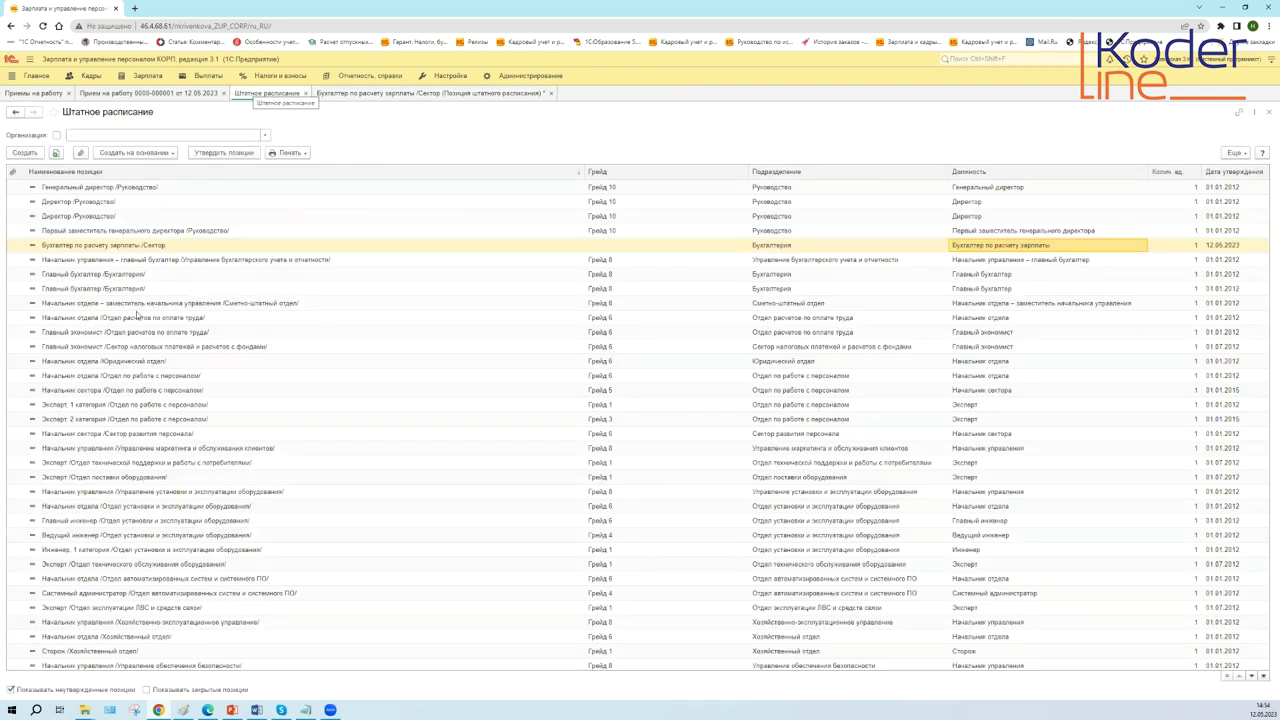
{"action": "right_click", "coordinate": [113, 250]}
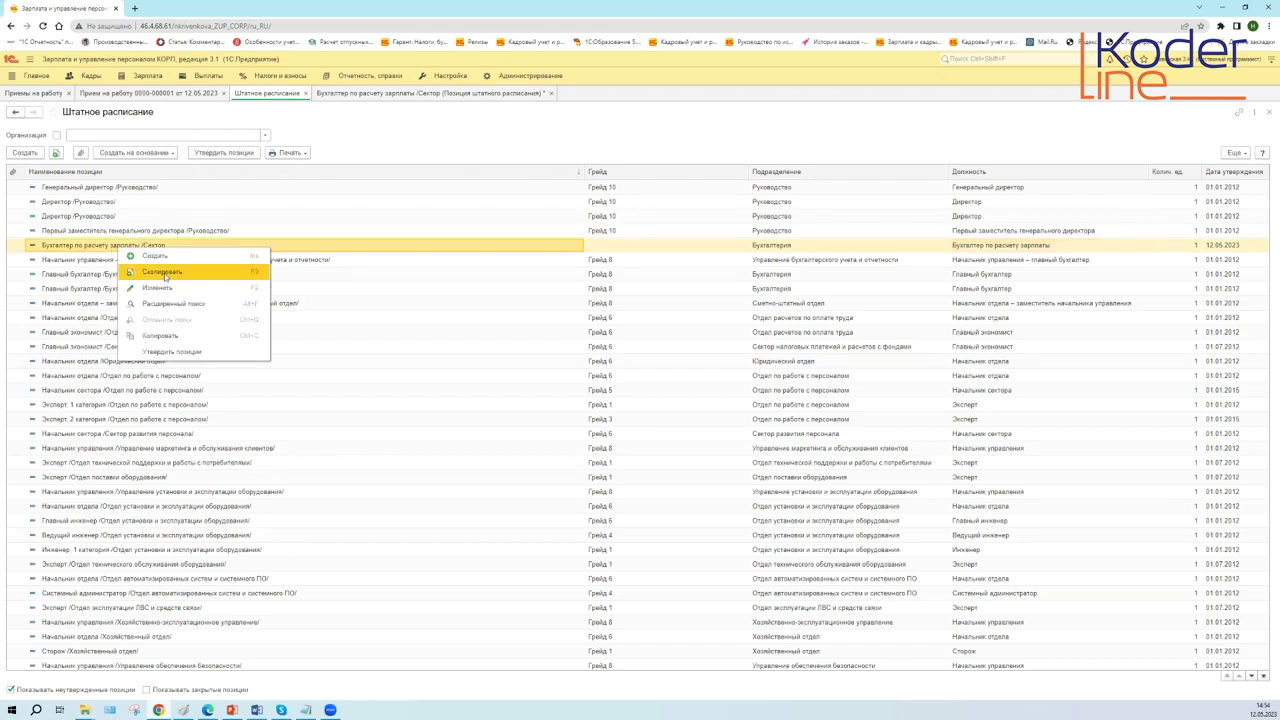
{"action": "left_click", "coordinate": [450, 92]}
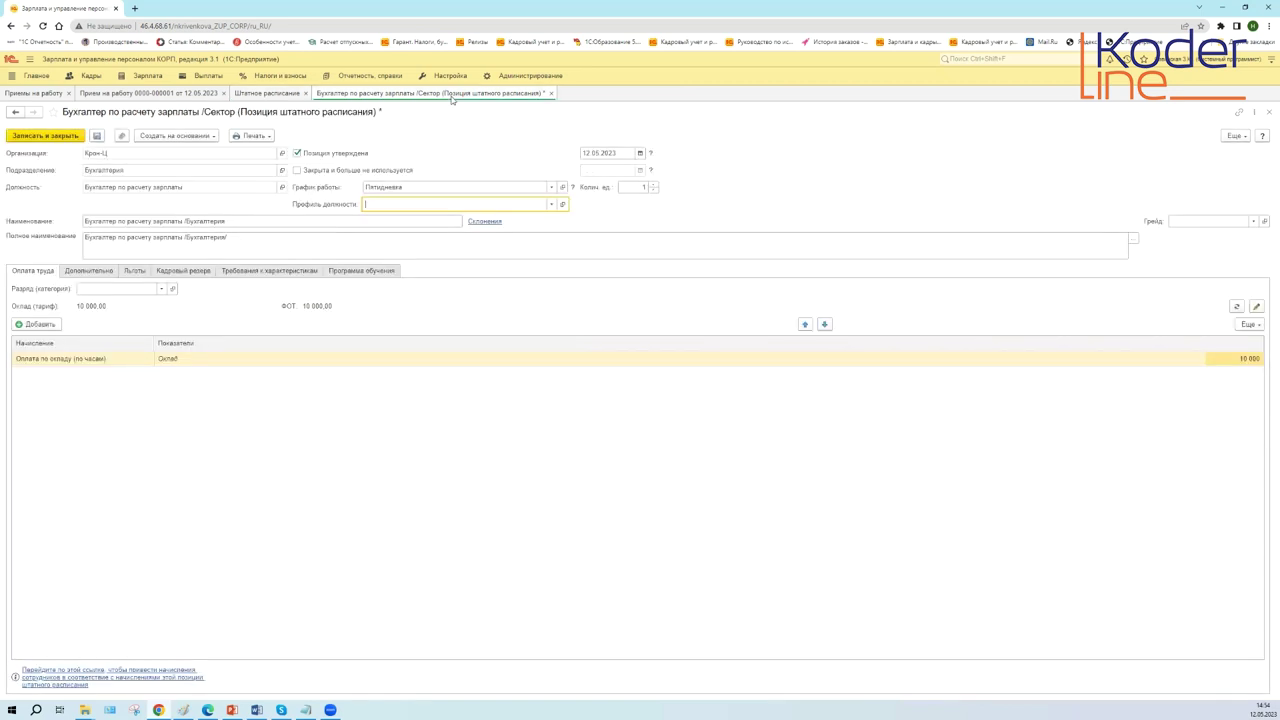
- Set the position's number of staff units to 2, keeping the «Пятидневка» work schedule
{"action": "left_click", "coordinate": [655, 185]}
{"action": "left_click", "coordinate": [657, 189]}
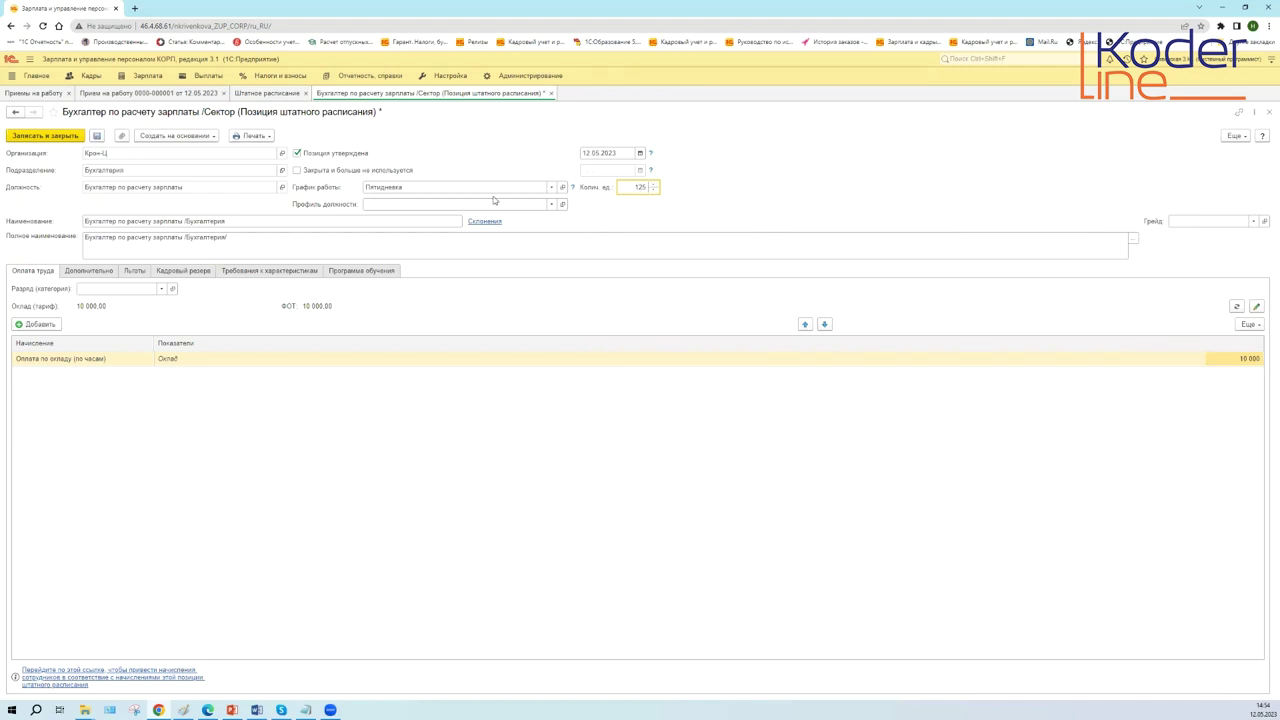
{"action": "left_click", "coordinate": [490, 189]}
{"action": "left_click", "coordinate": [636, 187]}
{"action": "left_click", "coordinate": [656, 187]}
{"action": "double_click", "coordinate": [640, 187]}
{"action": "type", "text": "2"}
{"action": "left_click", "coordinate": [478, 186]}
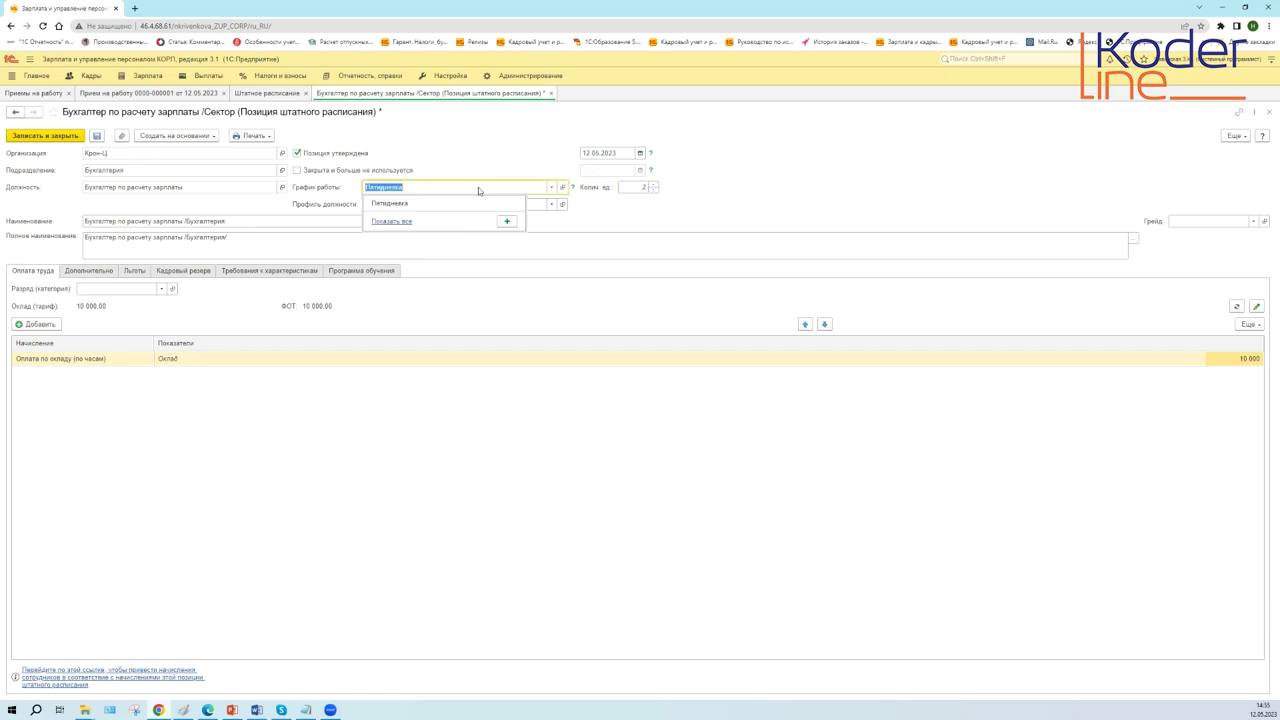
{"action": "left_click", "coordinate": [856, 412]}
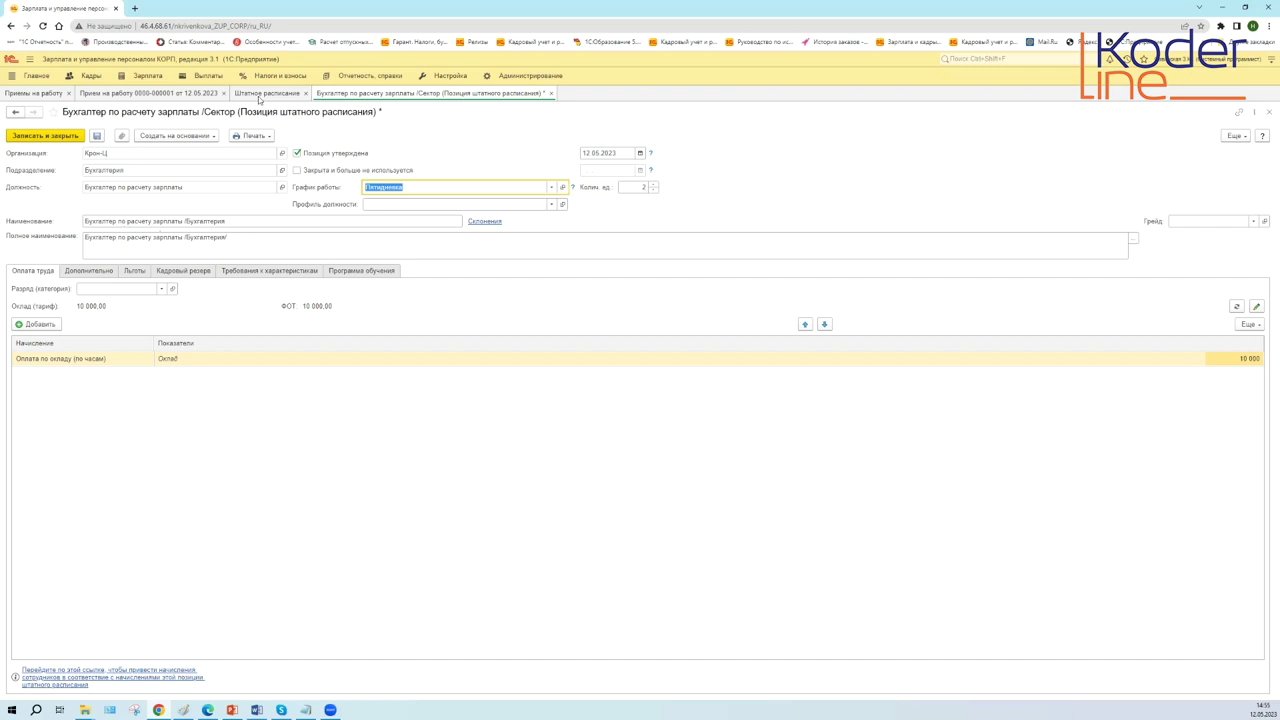
- Review the position in the staffing schedule list, and check the position field of the hiring document
{"action": "left_click", "coordinate": [265, 93]}
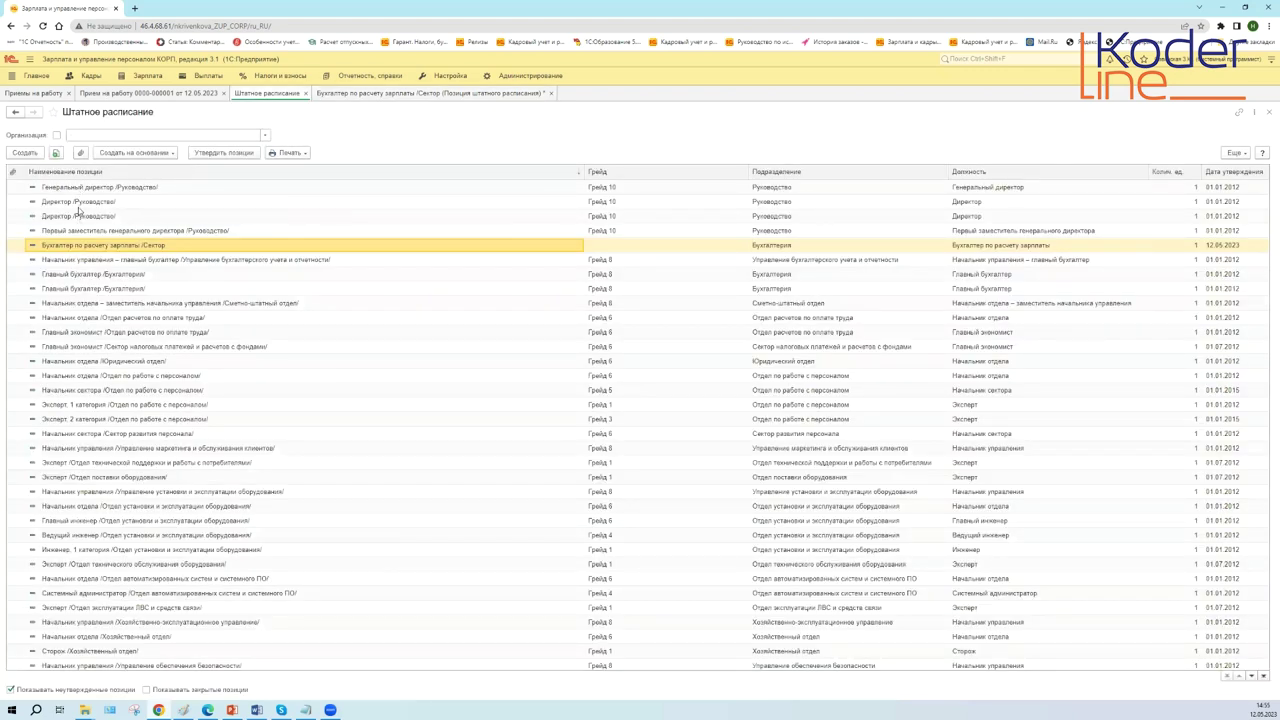
{"action": "left_click", "coordinate": [373, 93]}
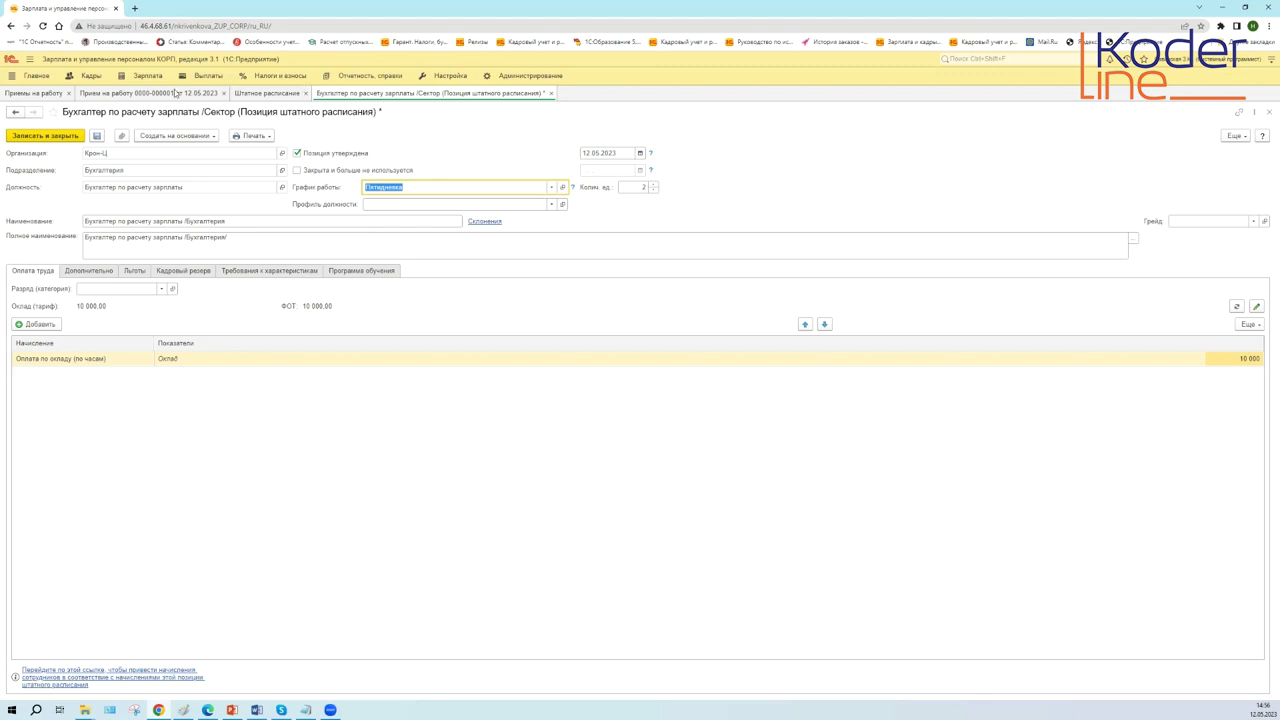
{"action": "left_click", "coordinate": [178, 93]}
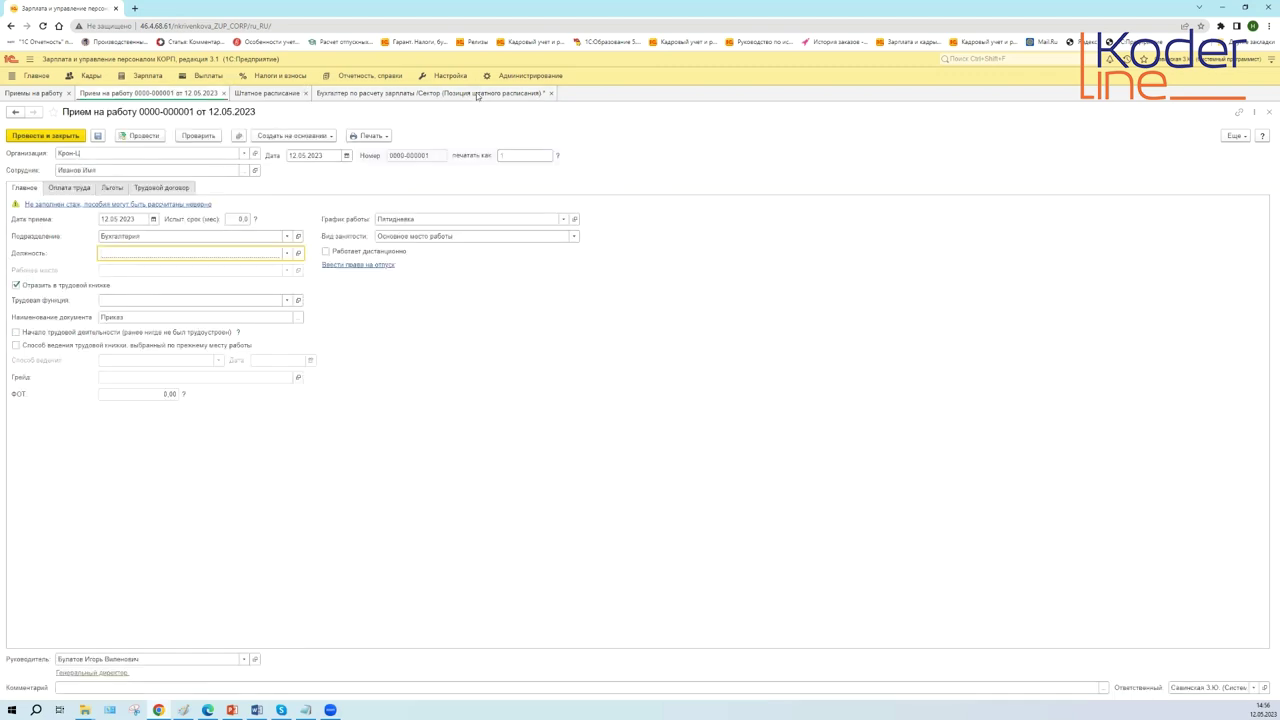
- Save the edited staffing position, and review its accrual, vacation entitlements and work schedule
{"action": "left_click", "coordinate": [479, 93]}
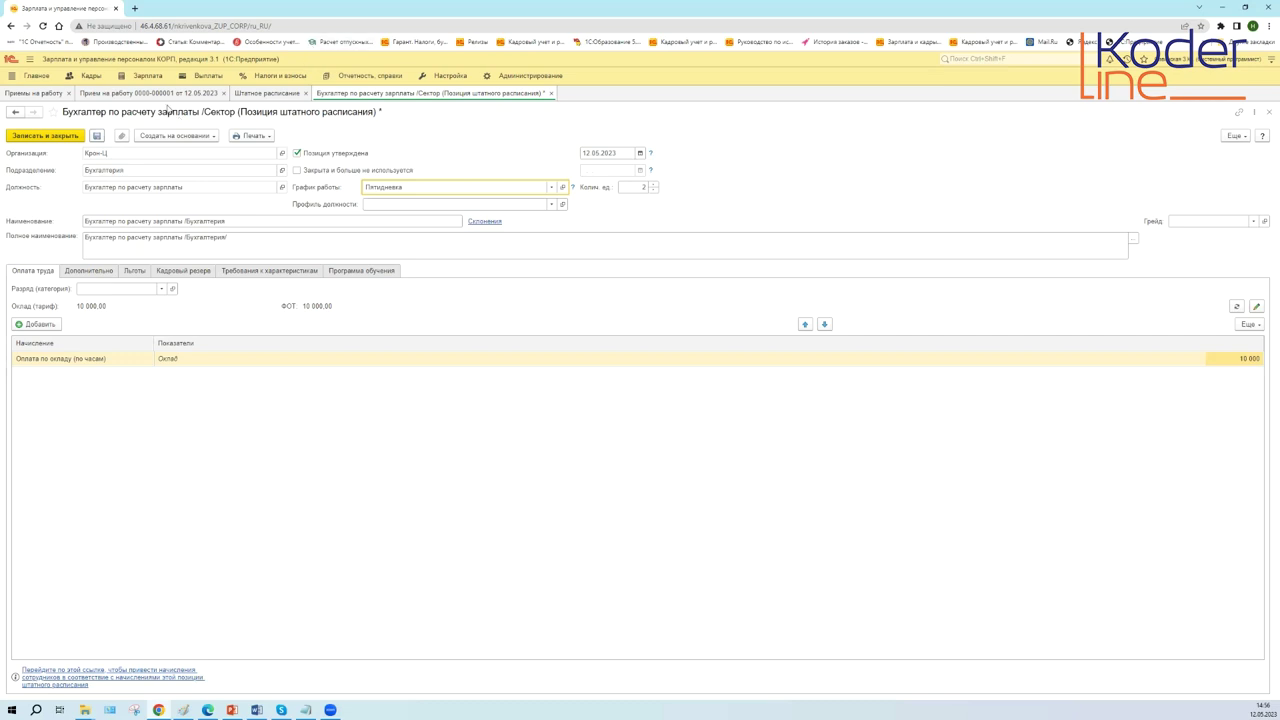
{"action": "left_click", "coordinate": [155, 92]}
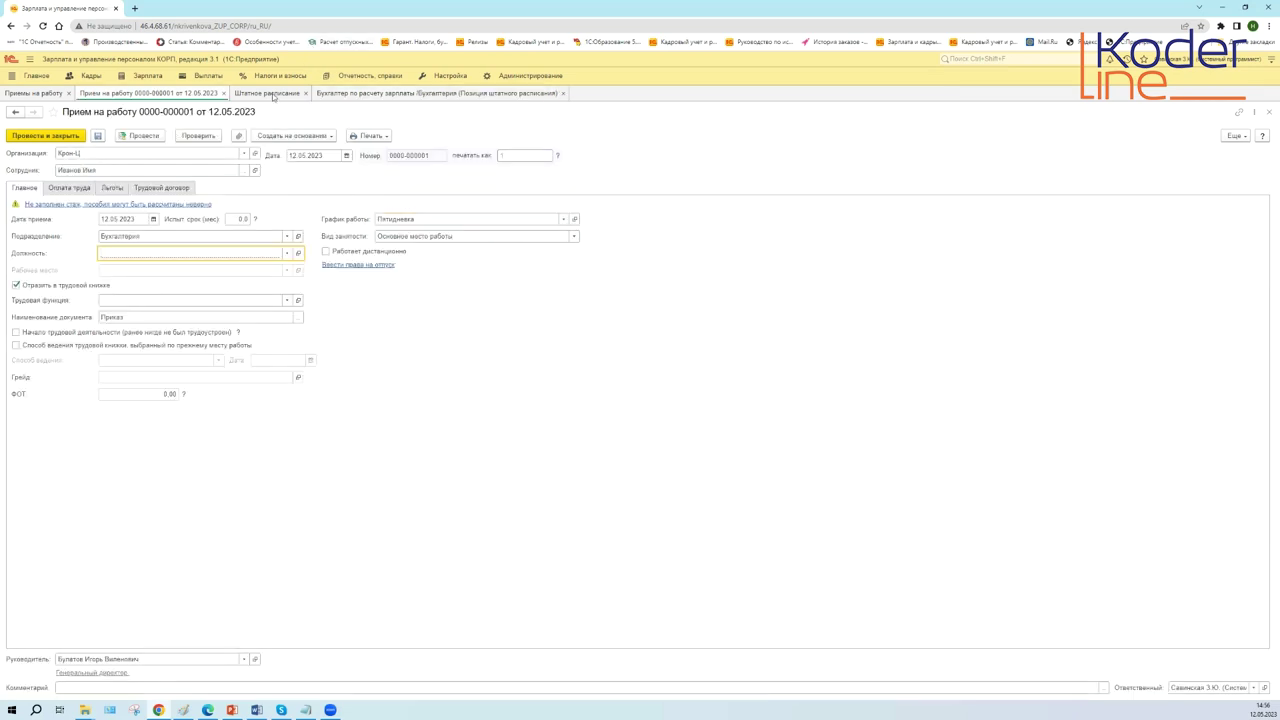
{"action": "left_click", "coordinate": [430, 94]}
{"action": "left_click", "coordinate": [91, 362]}
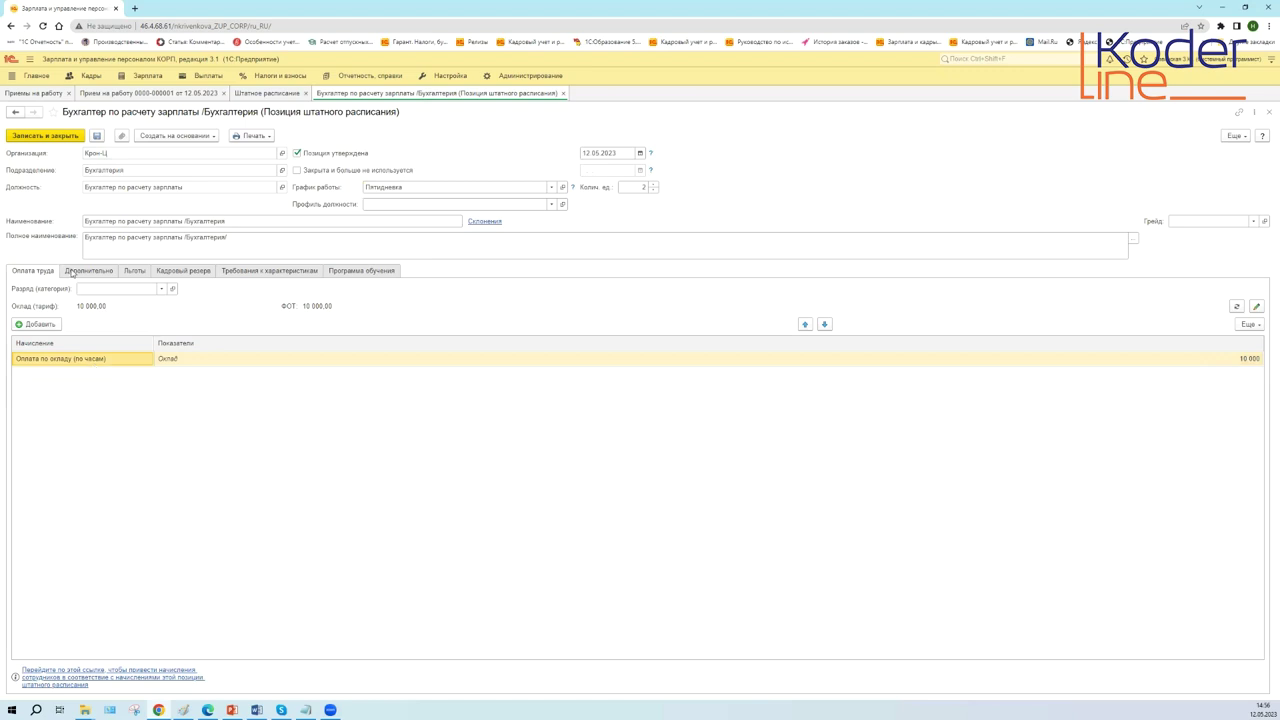
{"action": "left_click", "coordinate": [72, 271]}
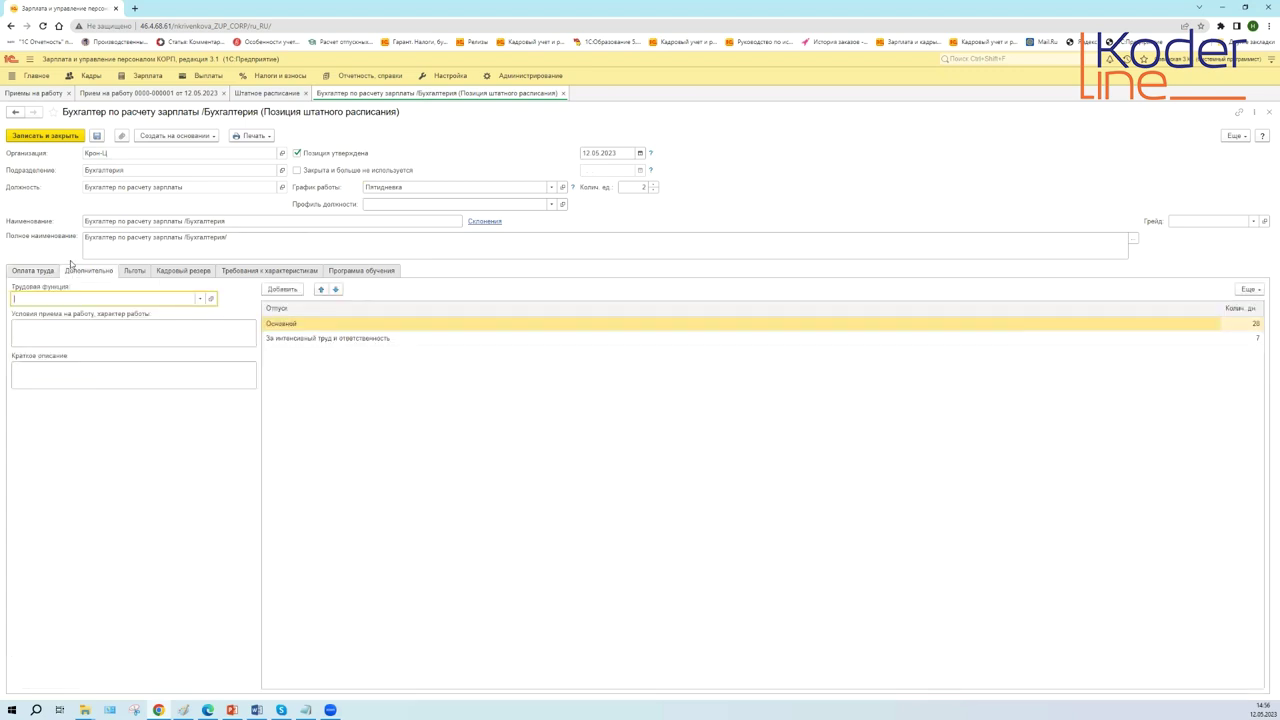
{"action": "left_click", "coordinate": [368, 189]}
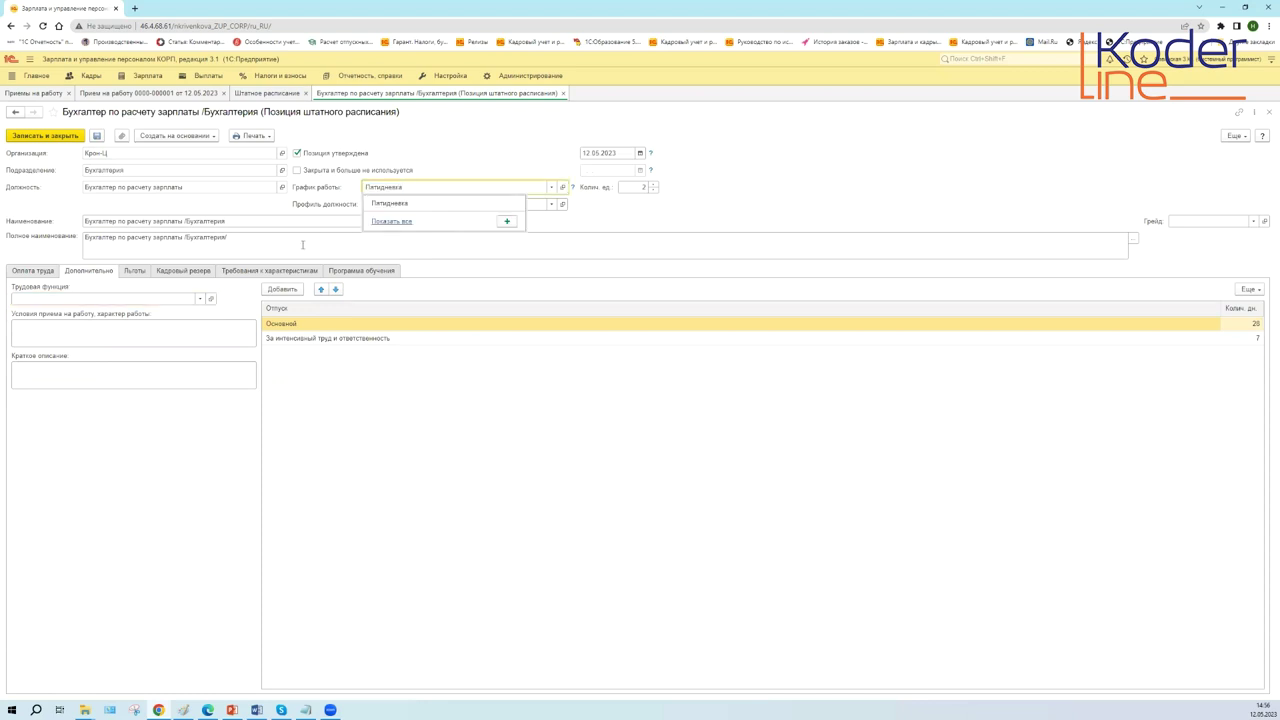
{"action": "key", "text": "Escape"}
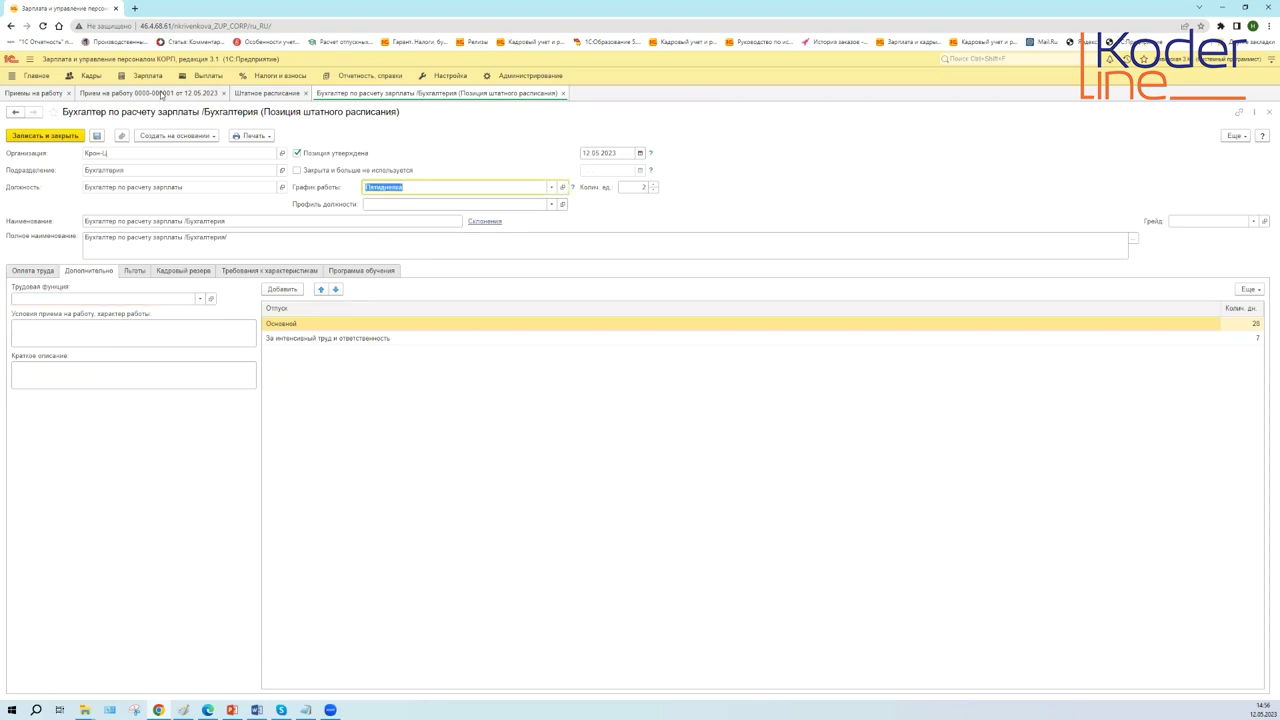
- Fill in the hiring document's position with «Бухгалтер по расчету зарплаты /Бухгалтерия» from the approved staffing schedule
{"action": "left_click", "coordinate": [165, 93]}
{"action": "left_click", "coordinate": [284, 254]}
{"action": "left_click", "coordinate": [123, 303]}
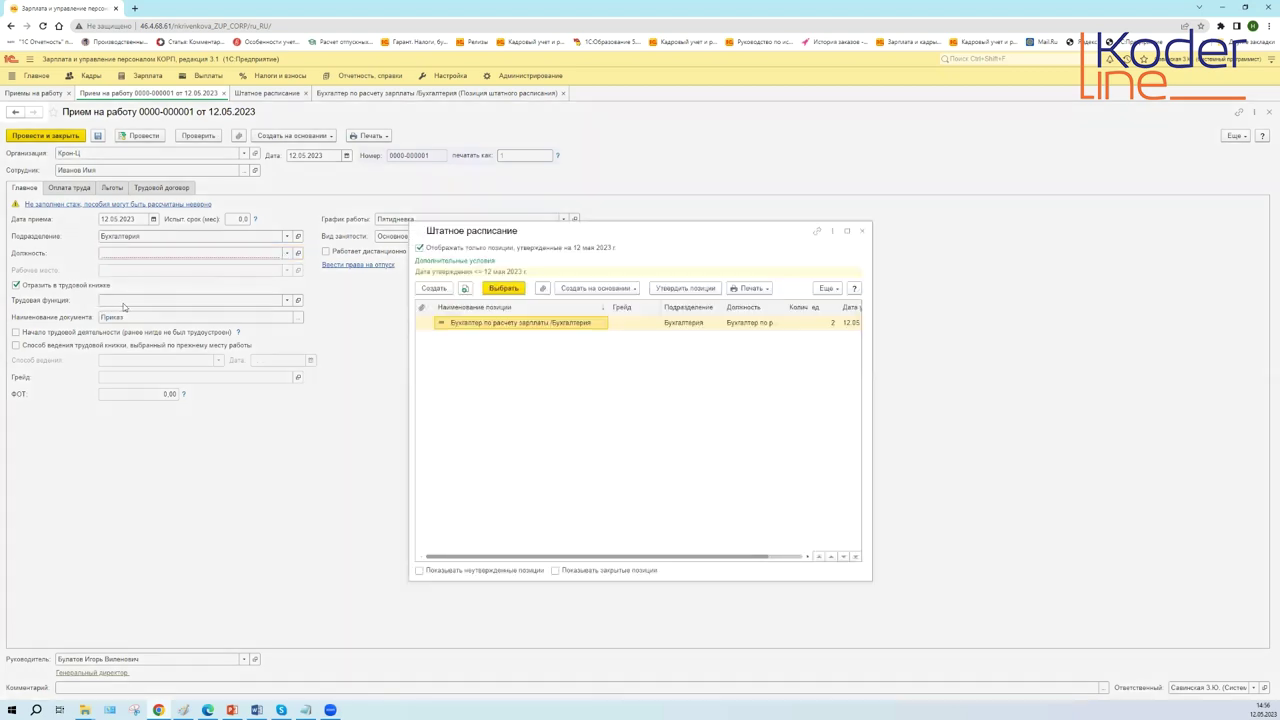
{"action": "left_click", "coordinate": [506, 289]}
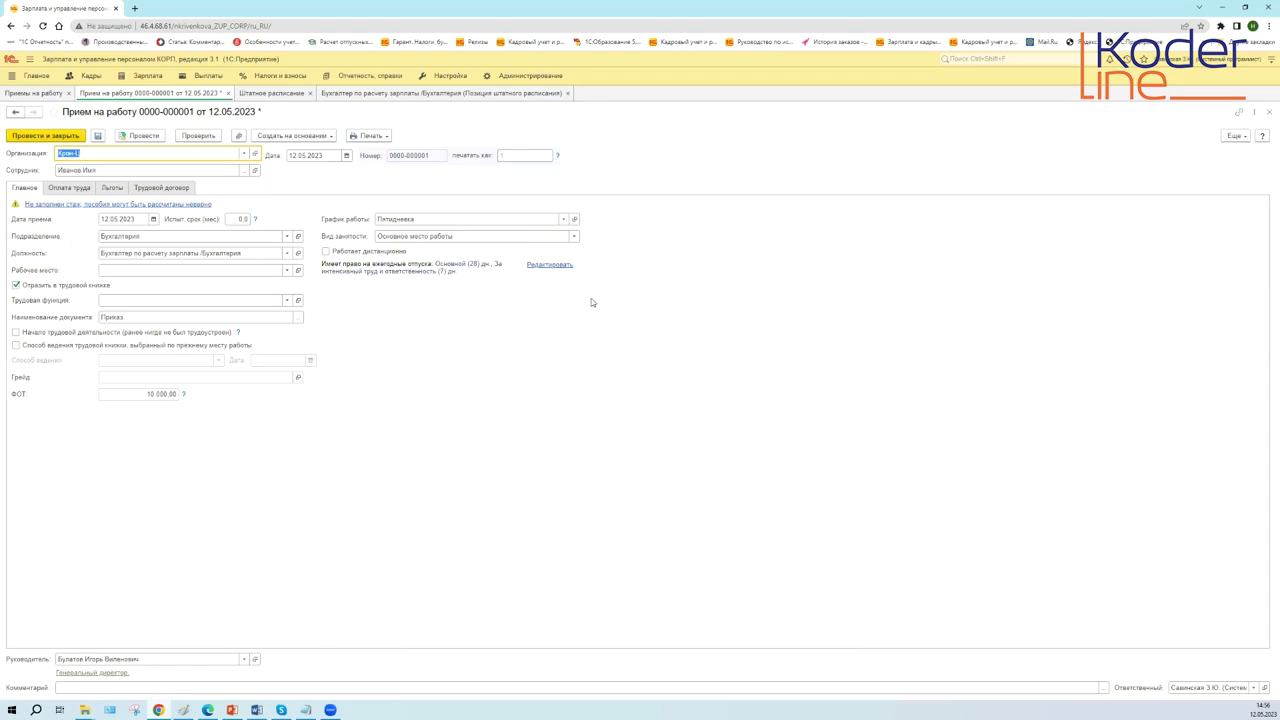
- Check the hiring document's work schedule and employment type, compare its vacation entitlements with the staffing position, and close the position
{"action": "left_click", "coordinate": [434, 217]}
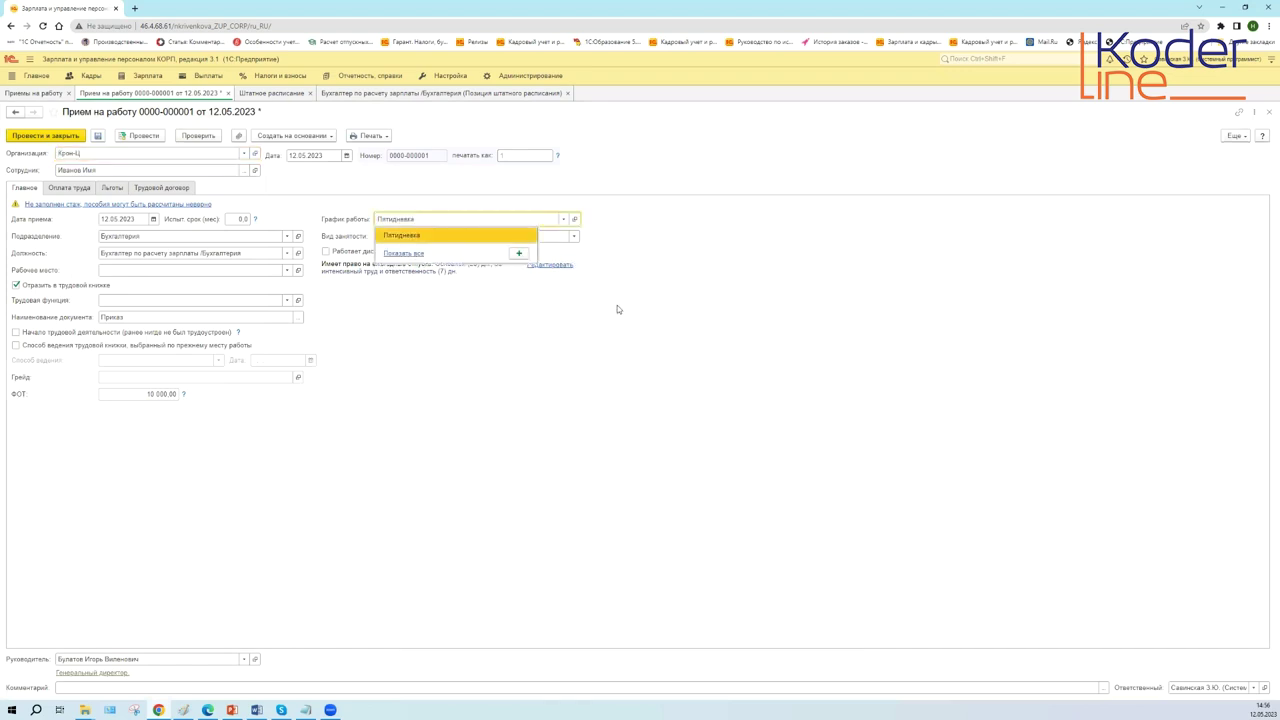
{"action": "left_click", "coordinate": [500, 236]}
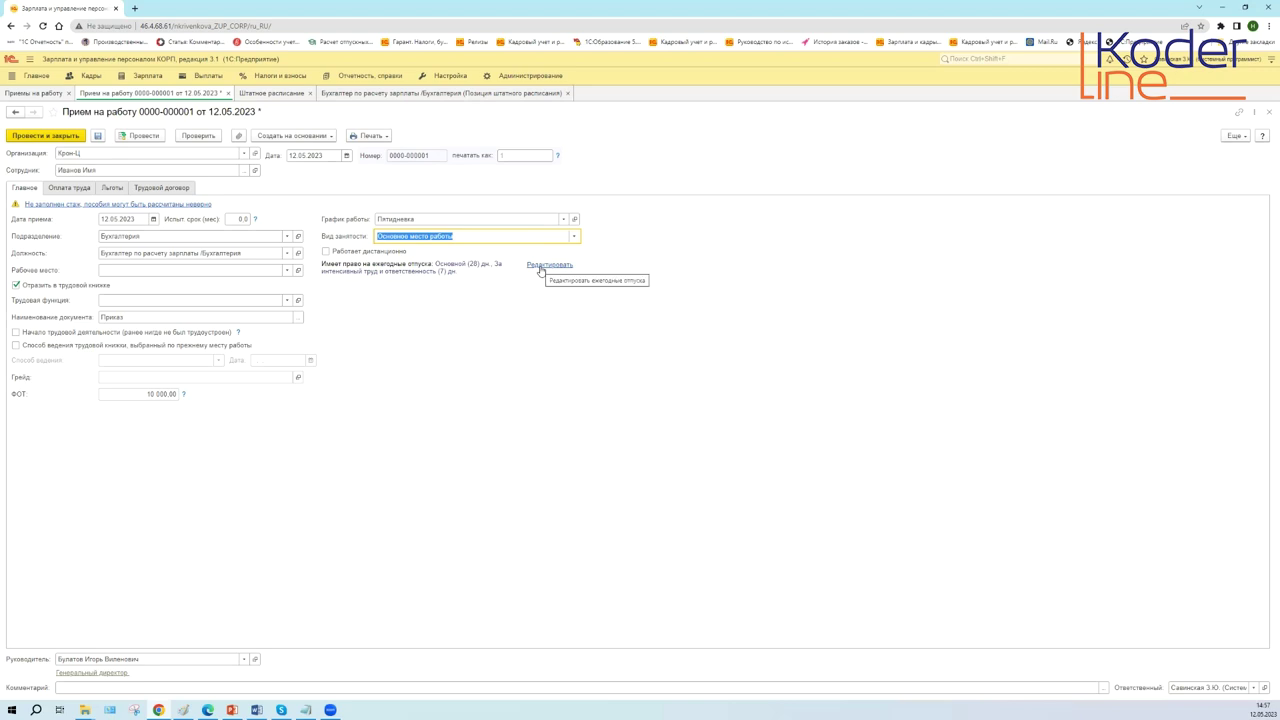
{"action": "left_click", "coordinate": [352, 93]}
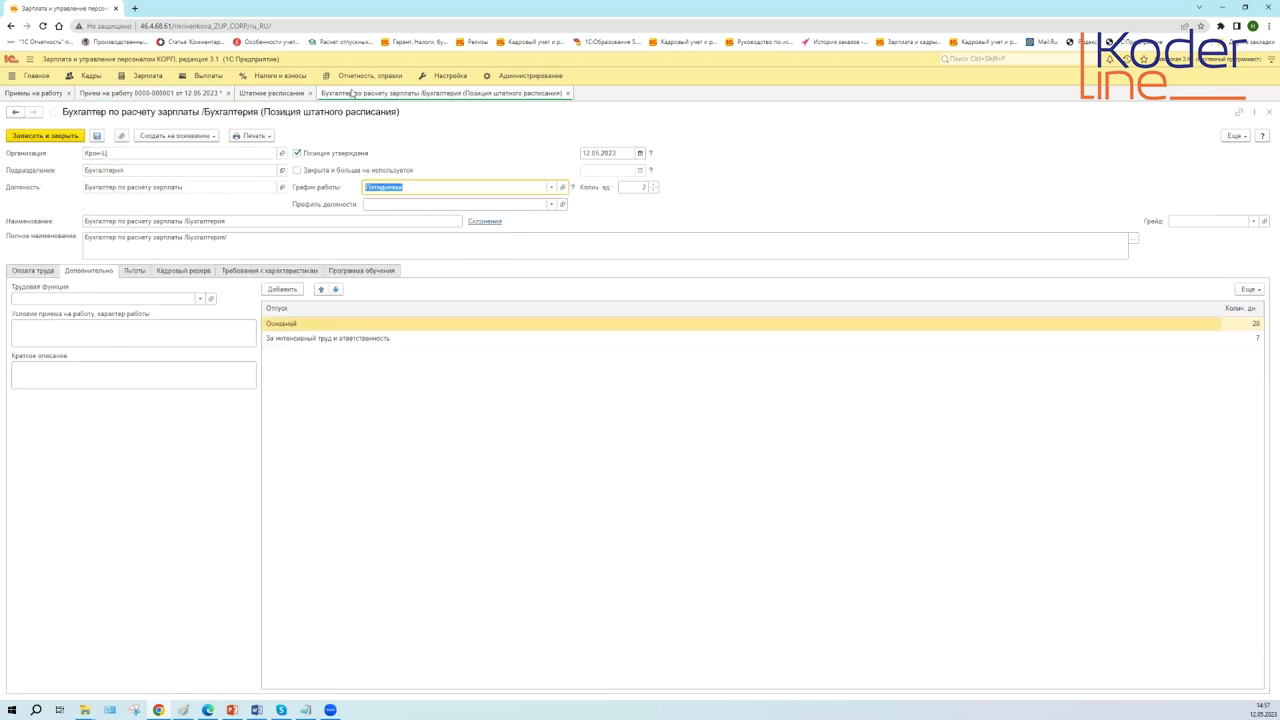
{"action": "left_click", "coordinate": [335, 340]}
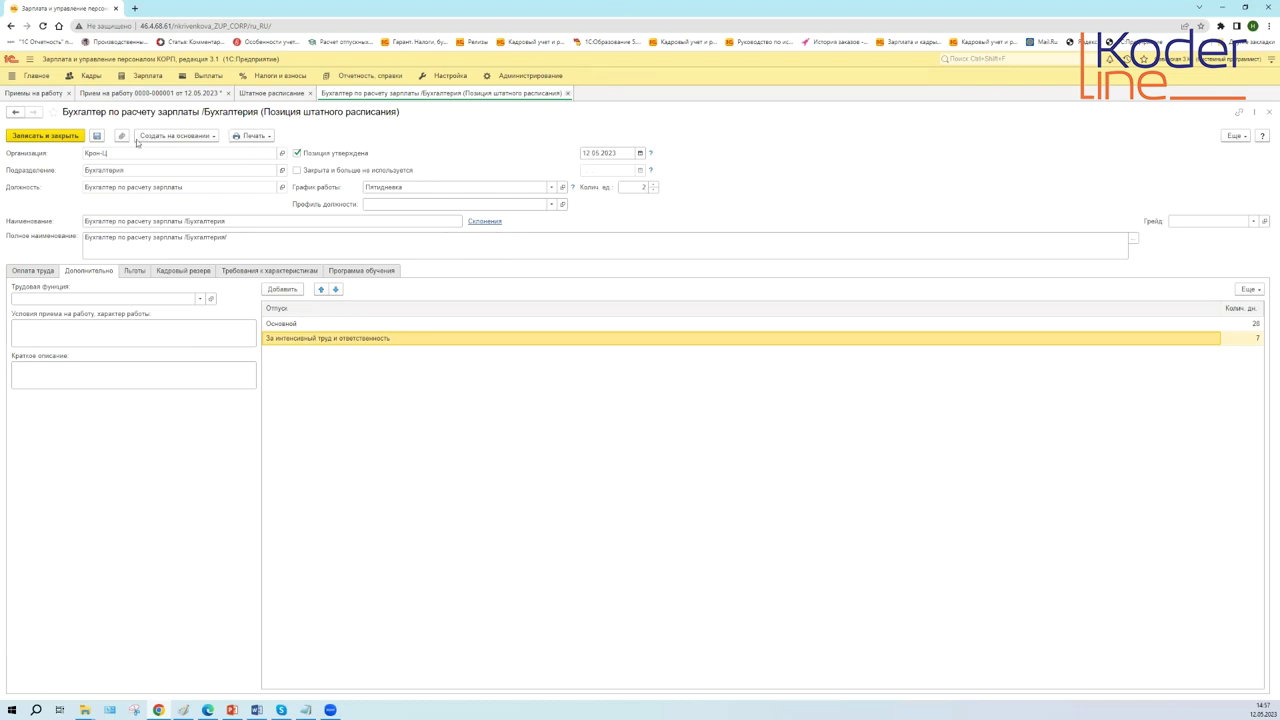
{"action": "left_click", "coordinate": [567, 93]}
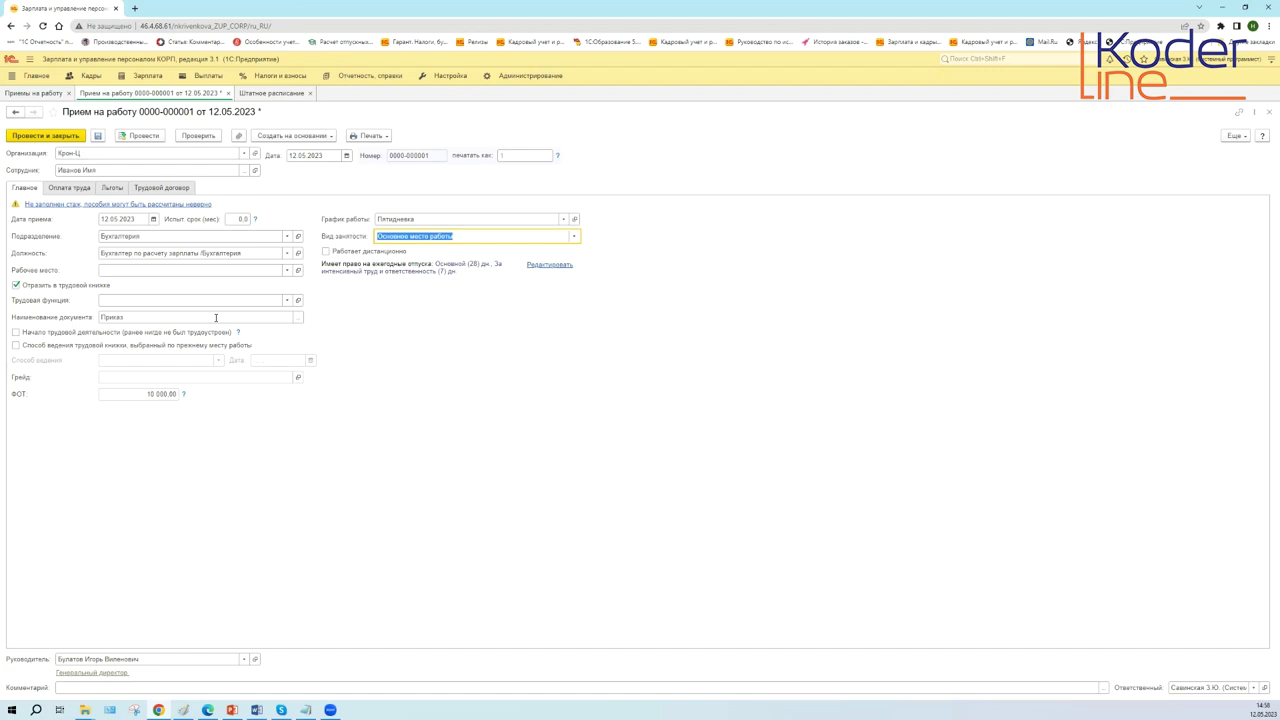
- Review the personnel section's staffing commands and the staffing schedule list, and close the list
{"action": "left_click", "coordinate": [91, 77]}
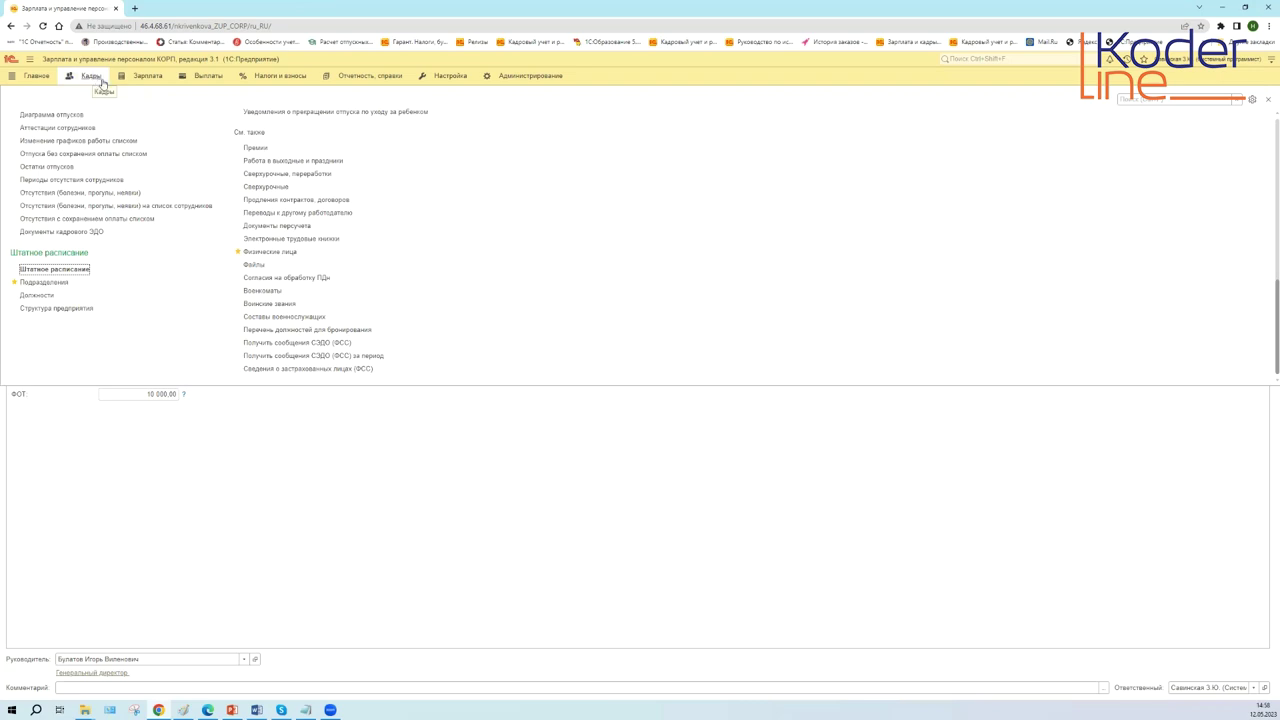
{"action": "left_click", "coordinate": [257, 493]}
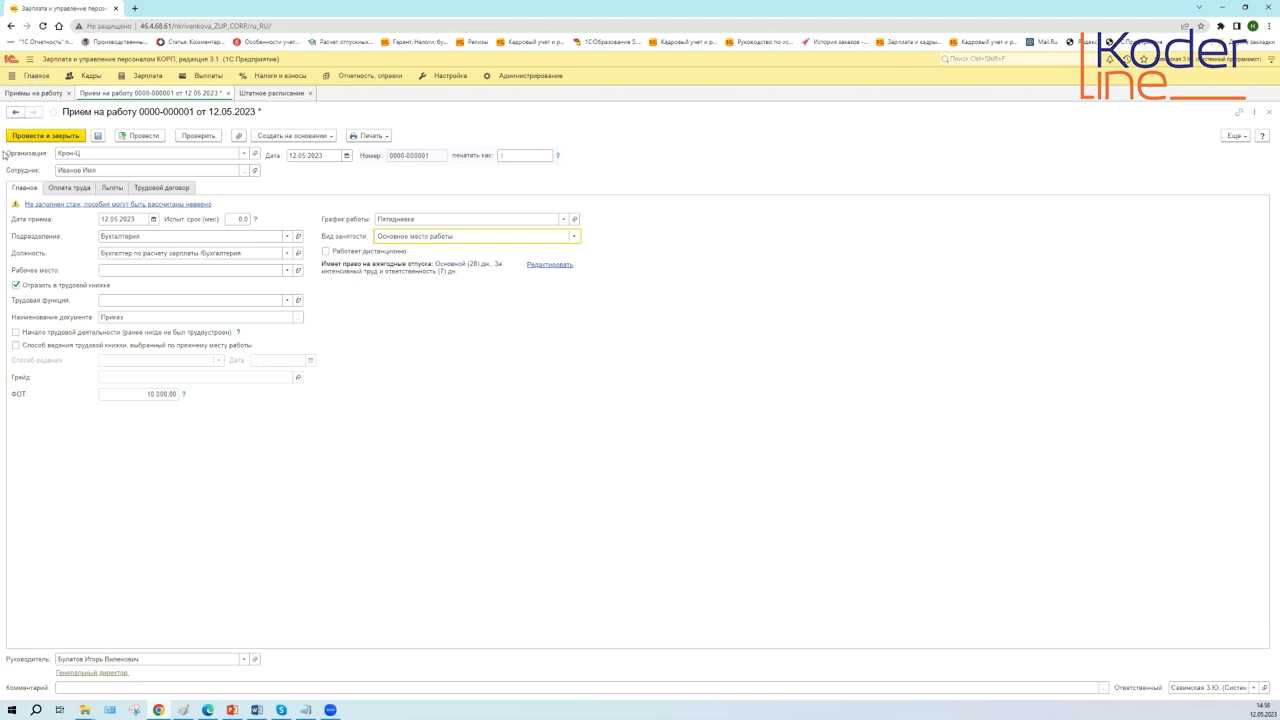
{"action": "left_click", "coordinate": [262, 95]}
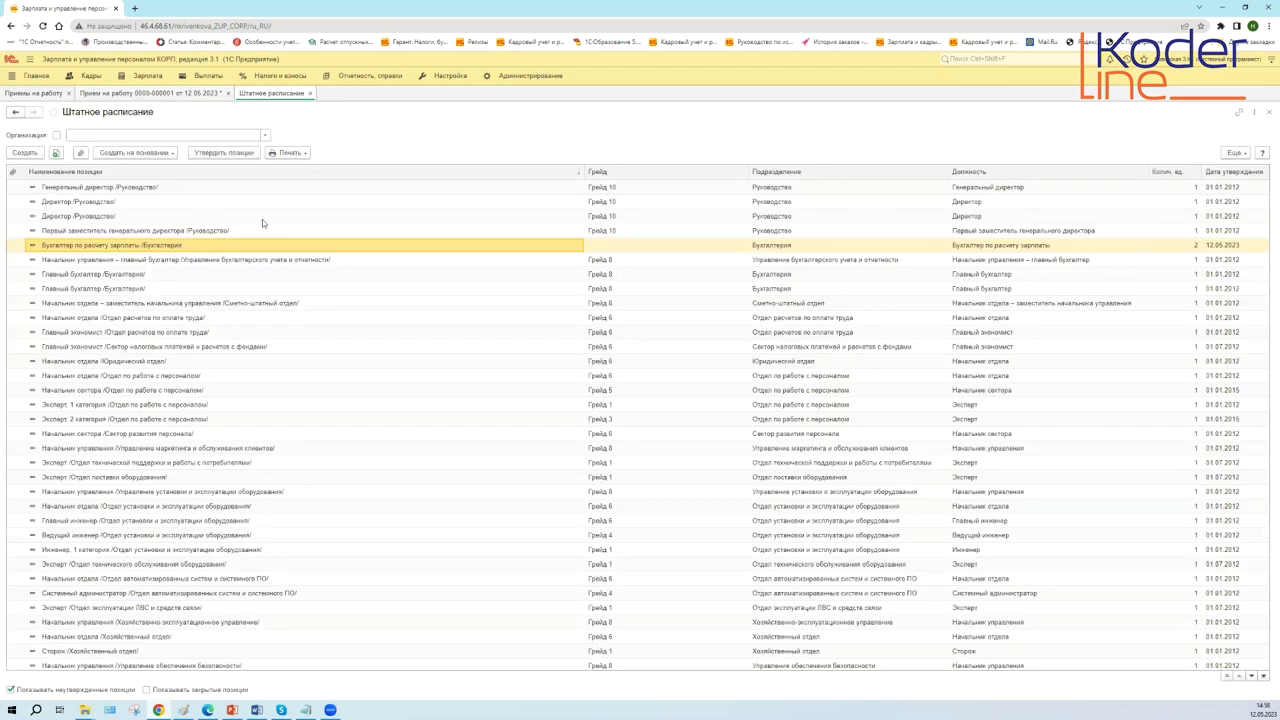
{"action": "left_click", "coordinate": [310, 93]}
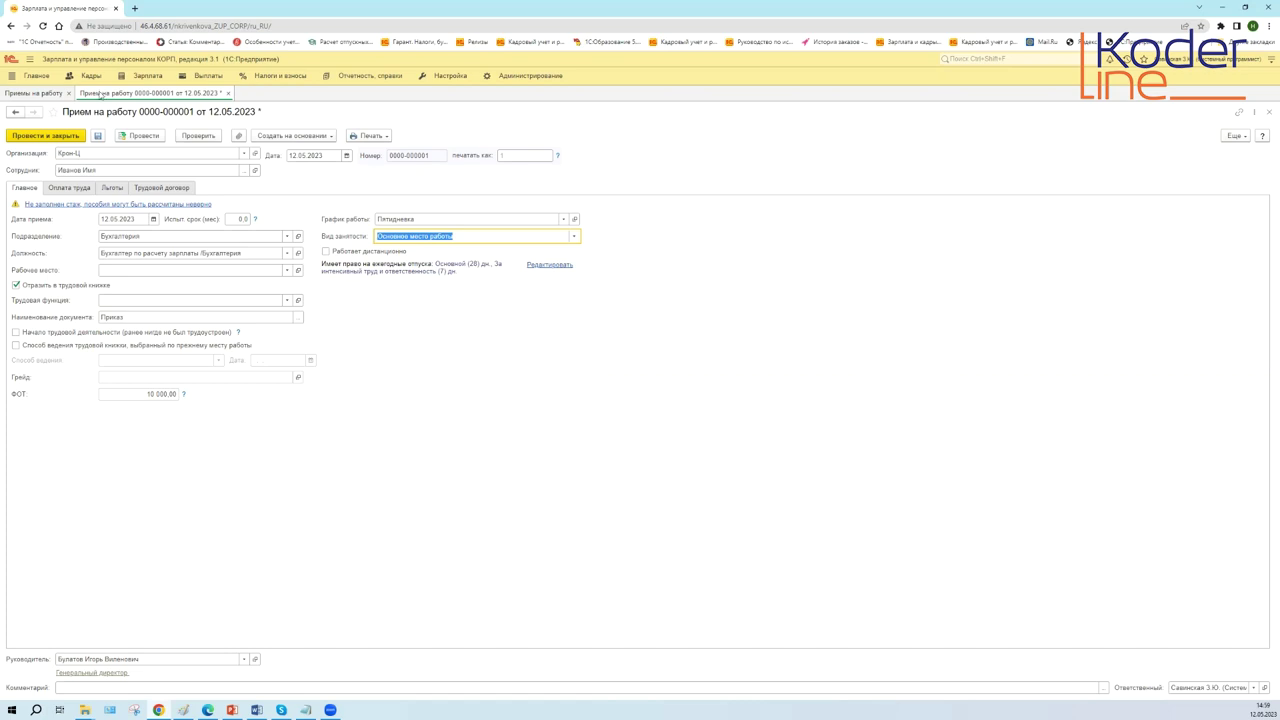
- Try to post and close the hiring document, and save it with the «Трудовая функция» field left empty
{"action": "left_click", "coordinate": [78, 138]}
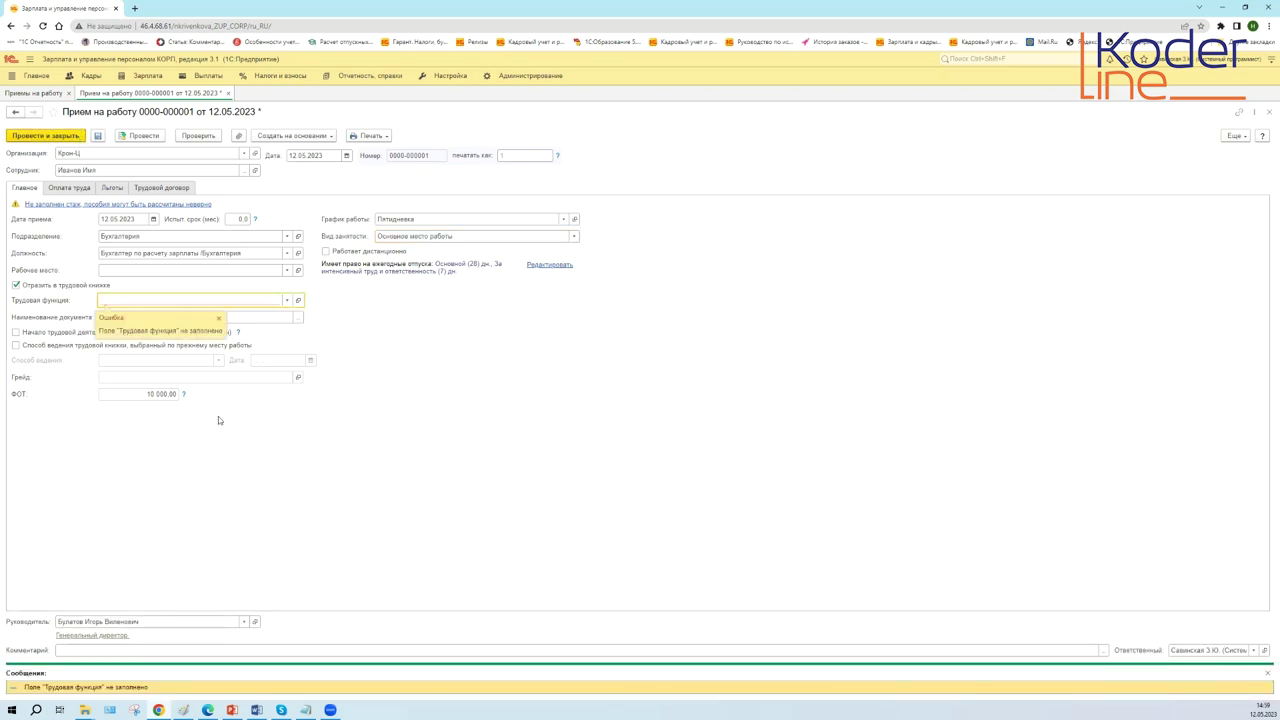
{"action": "left_click", "coordinate": [288, 300]}
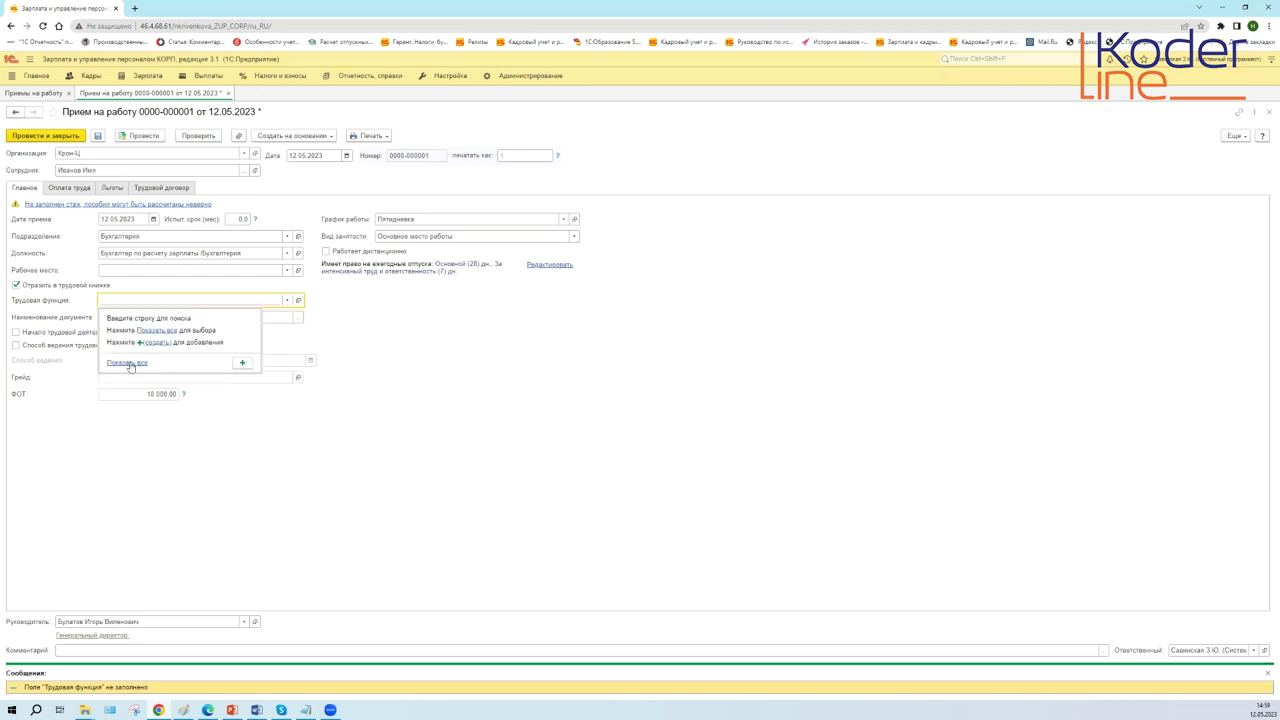
{"action": "key", "text": "Escape"}
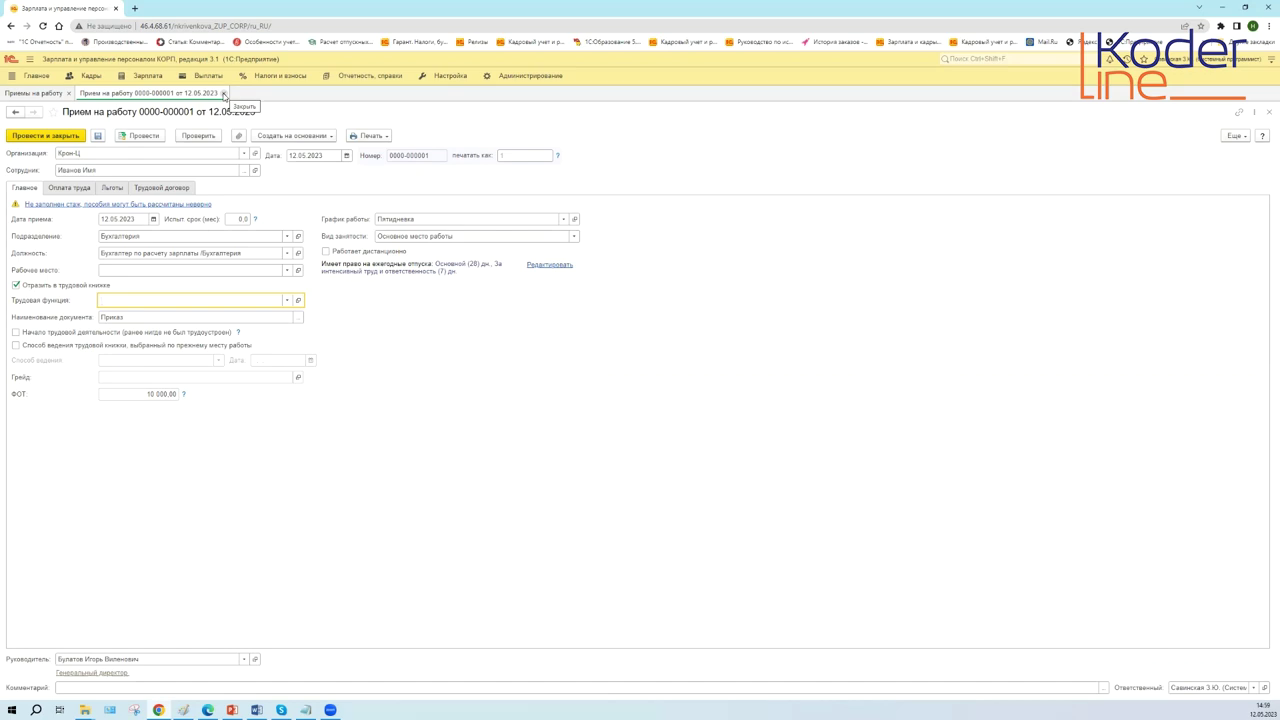
{"action": "left_click", "coordinate": [99, 80]}
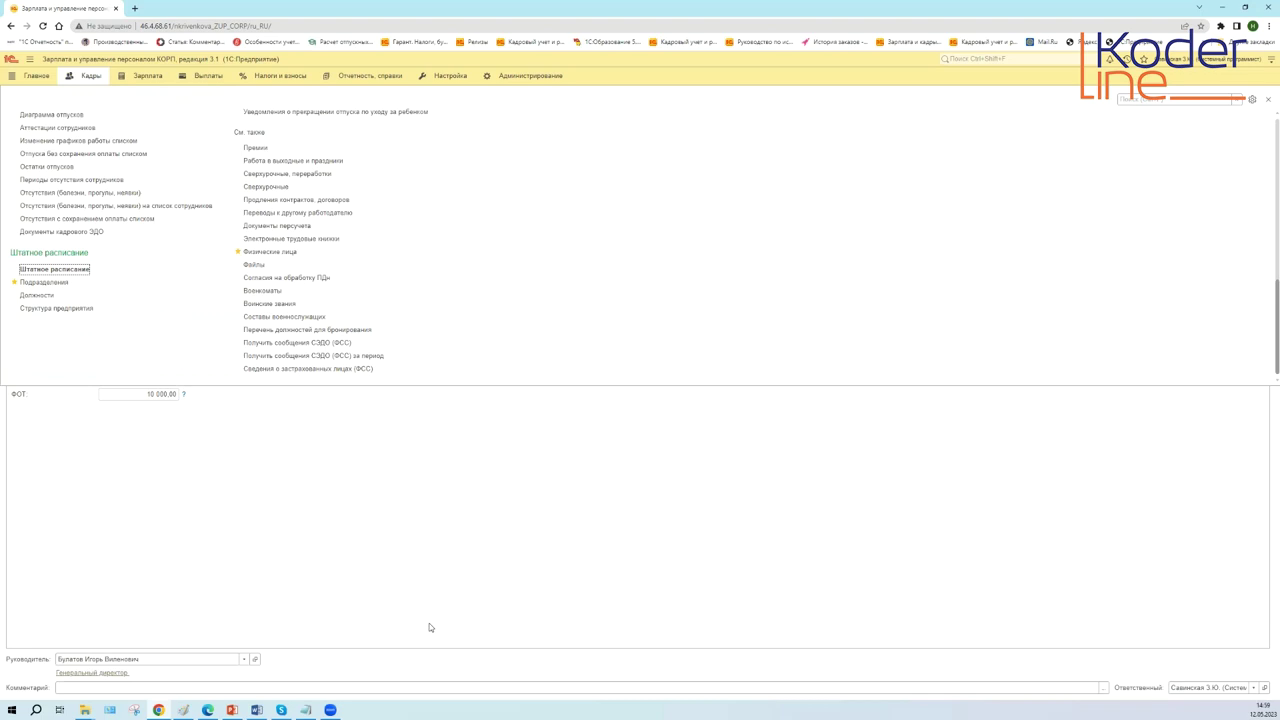
{"action": "left_click", "coordinate": [378, 551]}
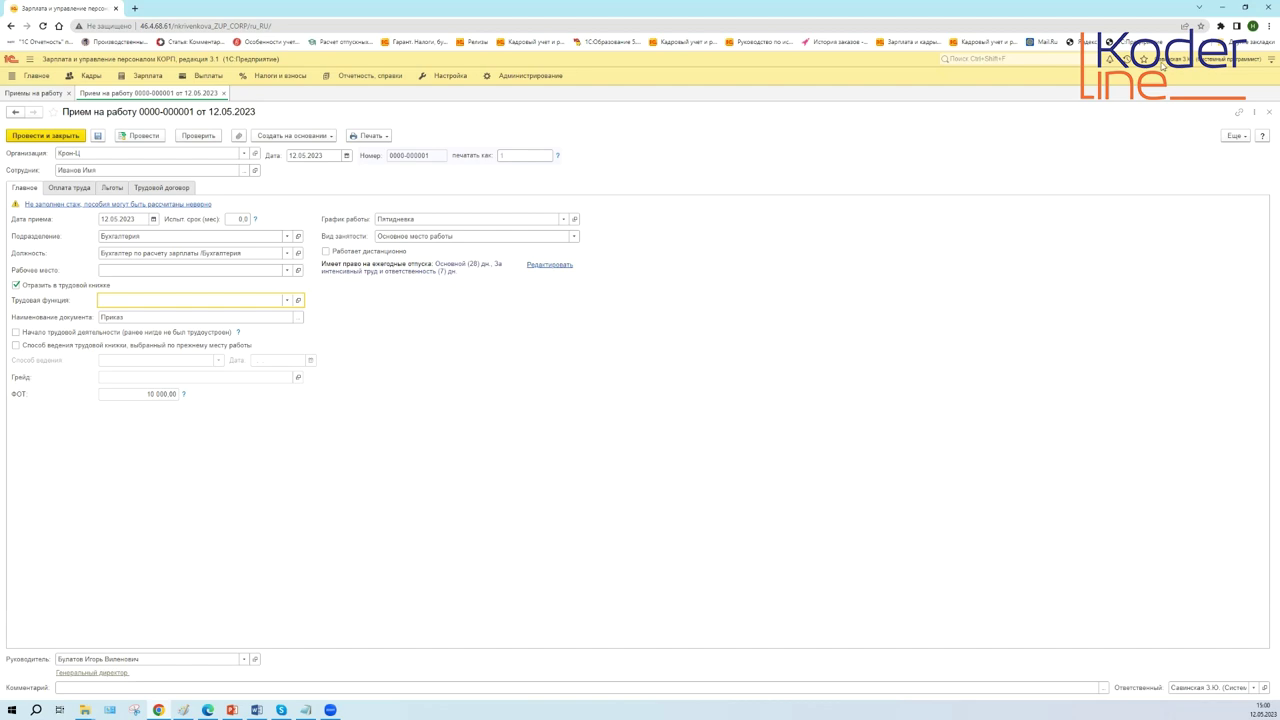
- Close the browser window containing the hiring document
{"action": "left_click", "coordinate": [1267, 7]}
{"action": "left_click", "coordinate": [678, 81]}
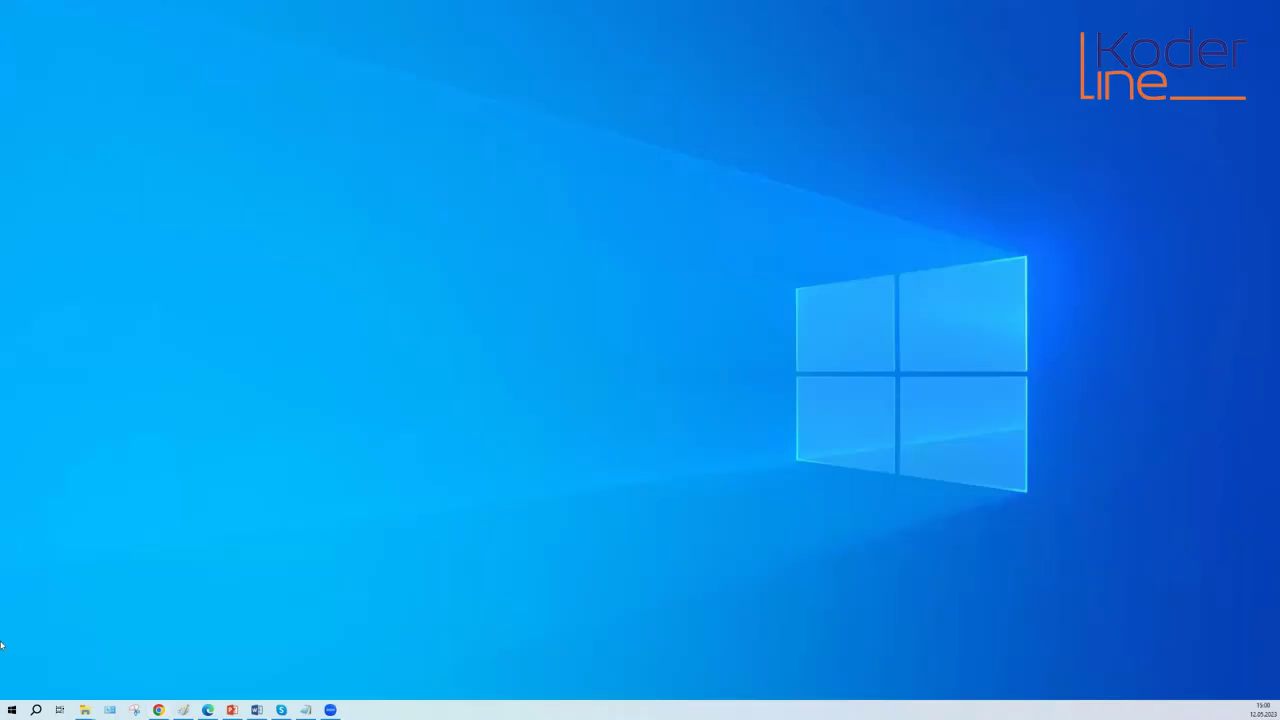